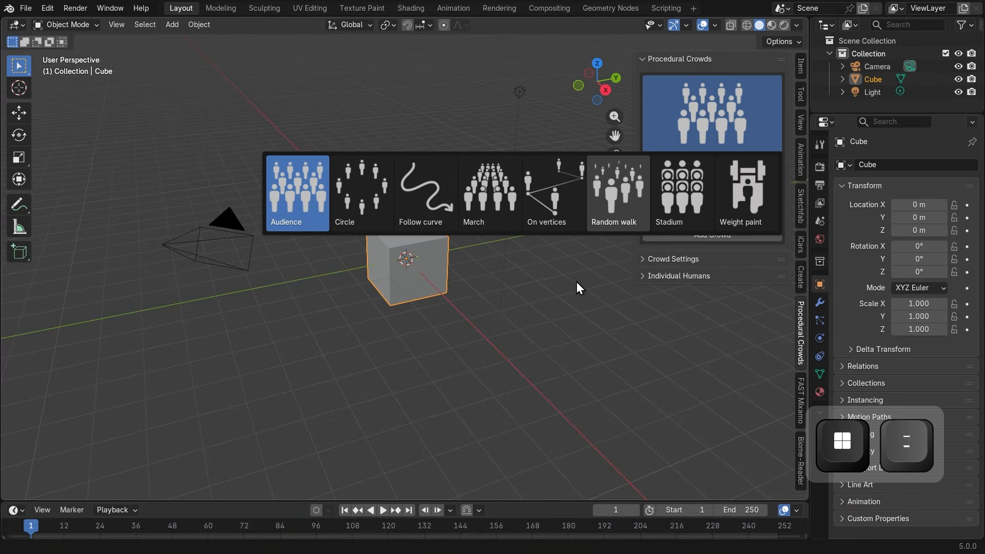
Close the crowd type list, hide the sidebar, and delete the default camera, cube and light from the scene
{"action": "left_click", "coordinate": [577, 281]}
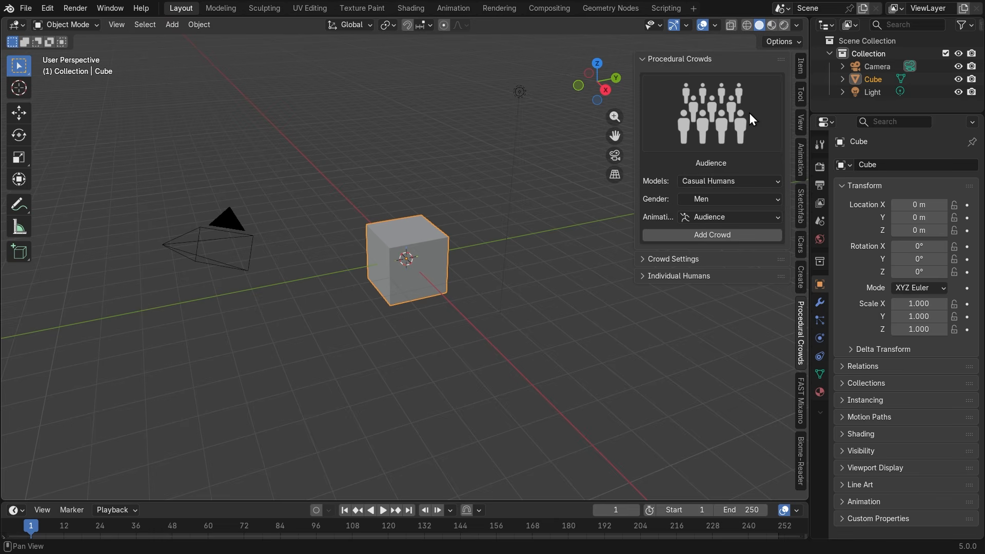
{"action": "key", "text": "n"}
{"action": "middle_click_drag", "start_coordinate": [636, 272], "coordinate": [247, 348]}
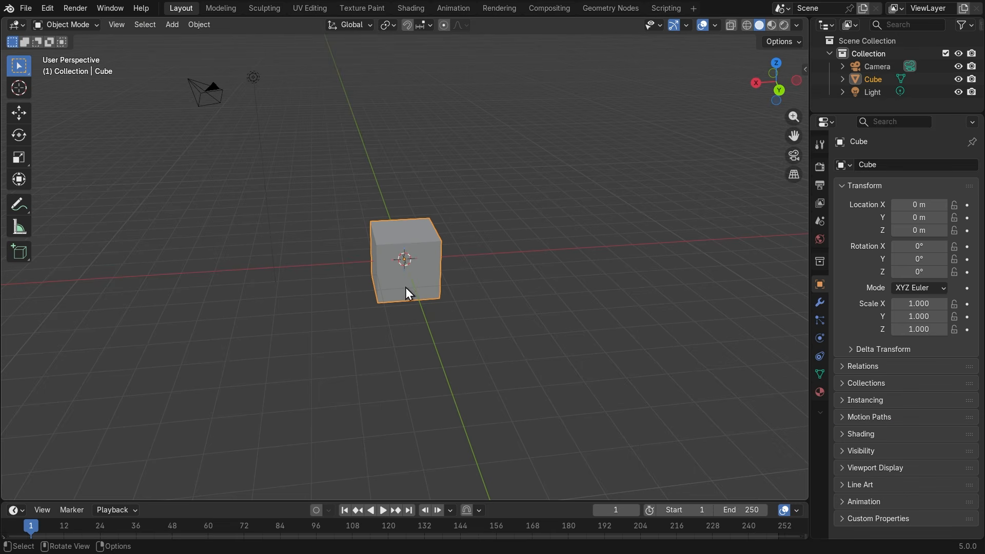
{"action": "key", "text": "a"}
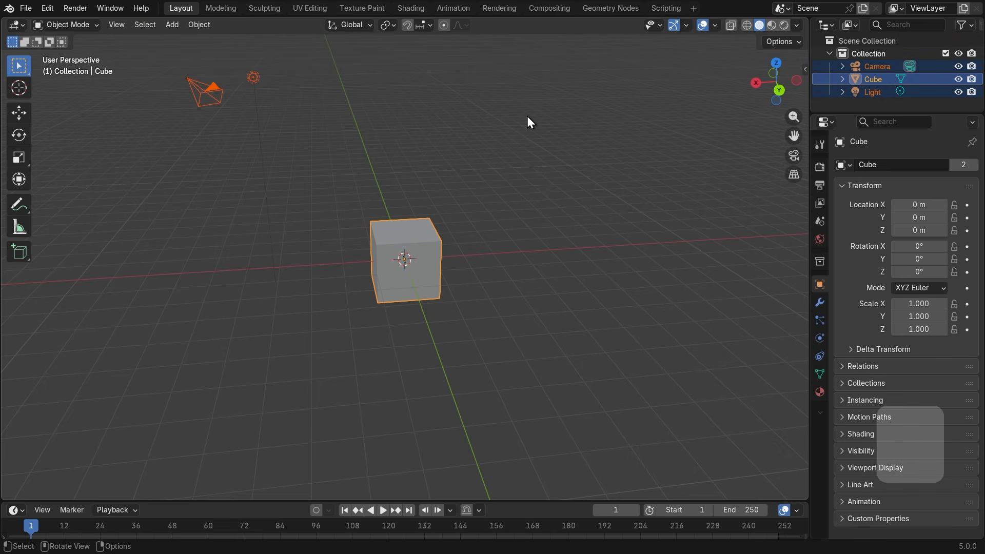
{"action": "key", "text": "Delete"}
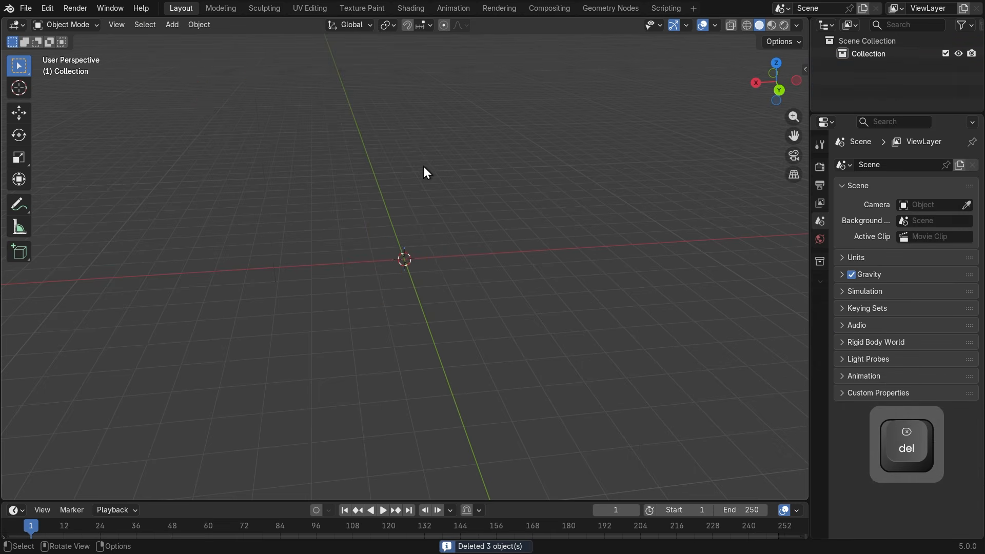
{"action": "middle_click_drag", "start_coordinate": [454, 159], "coordinate": [444, 204]}
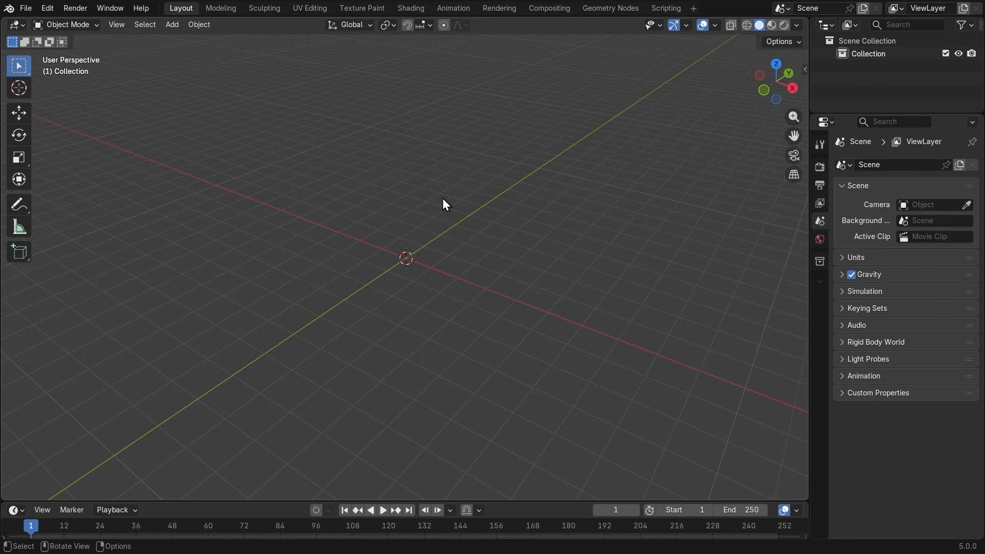
Add a plane mesh at the origin of the empty scene and frame it with Frame Selected
{"action": "key", "text": "shift+a"}
{"action": "mouse_move", "coordinate": [417, 213]}
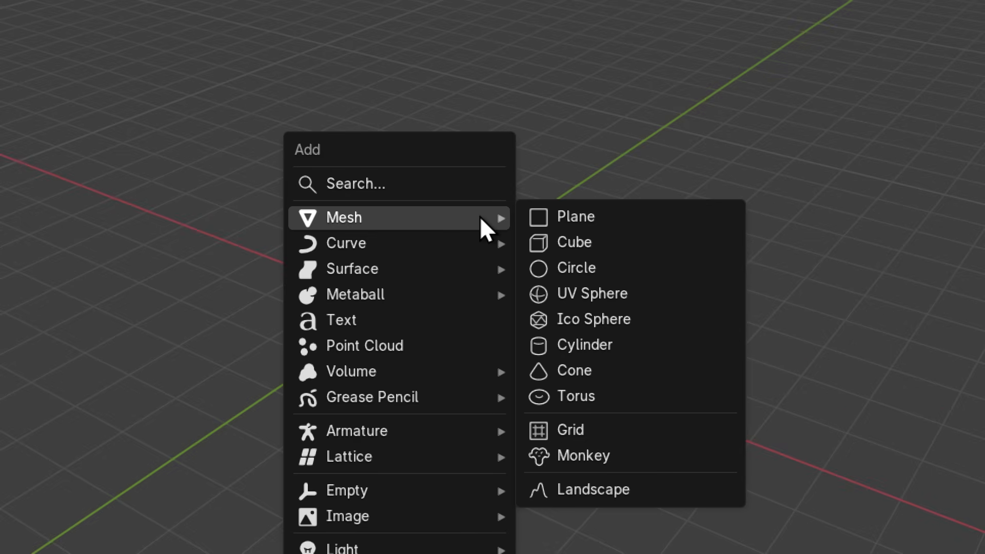
{"action": "key", "text": "super+minus"}
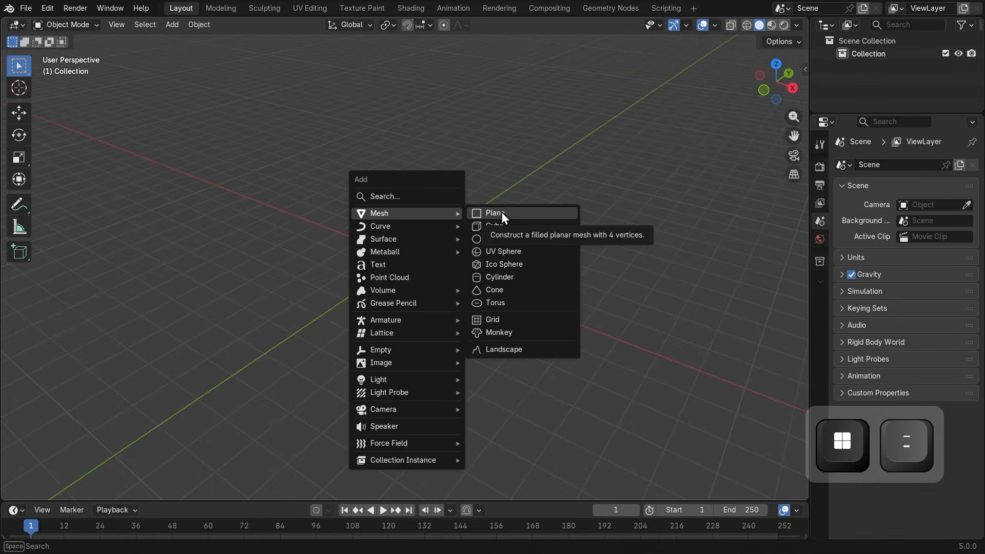
{"action": "left_click", "coordinate": [592, 226]}
{"action": "middle_click_drag", "start_coordinate": [456, 291], "coordinate": [487, 287]}
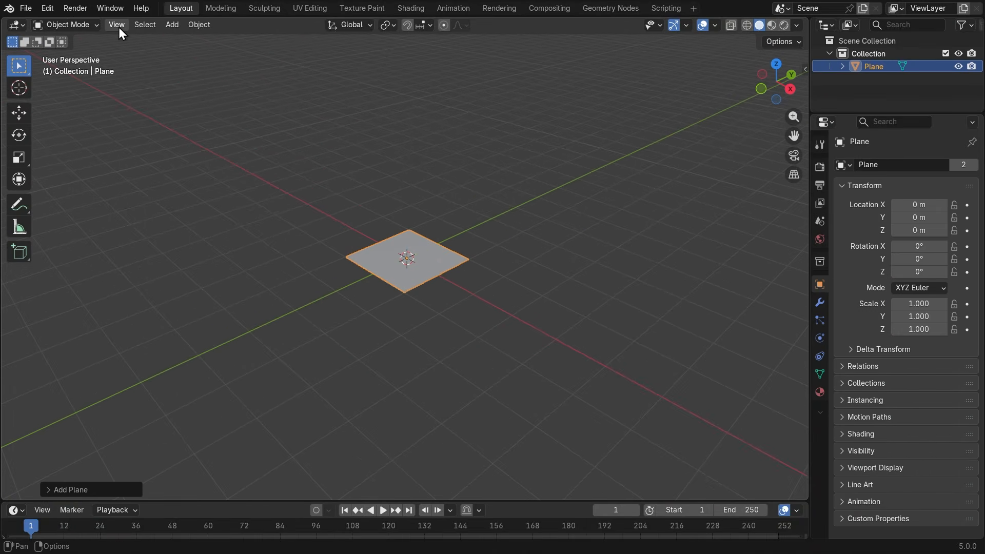
{"action": "left_click", "coordinate": [118, 26]}
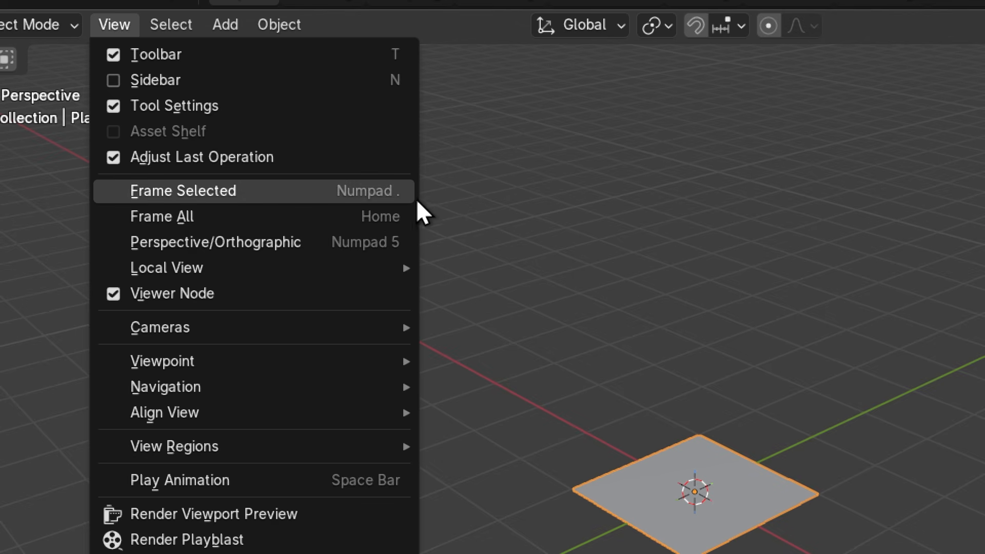
{"action": "left_click", "coordinate": [374, 193]}
{"action": "key", "text": "super+minus"}
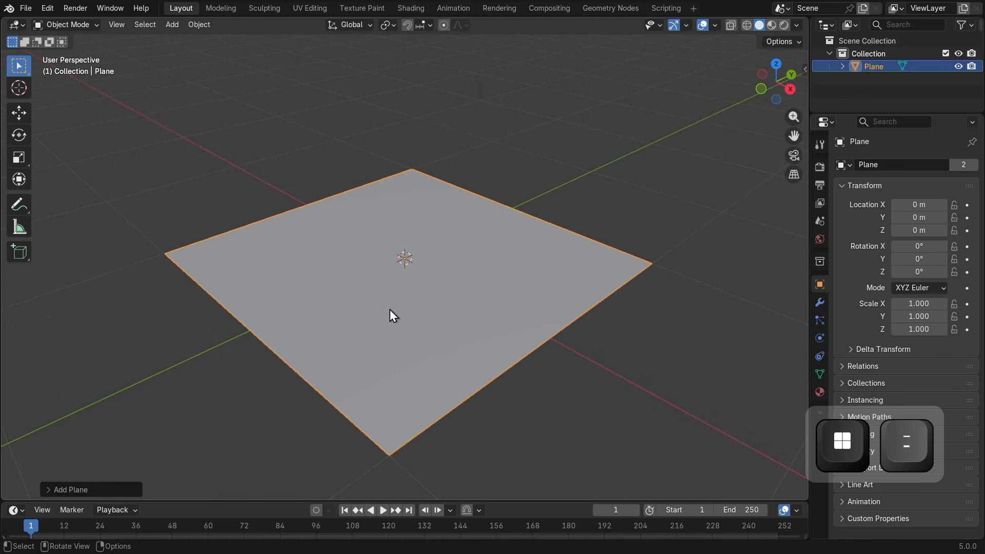
{"action": "middle_click_drag", "start_coordinate": [591, 396], "coordinate": [472, 396]}
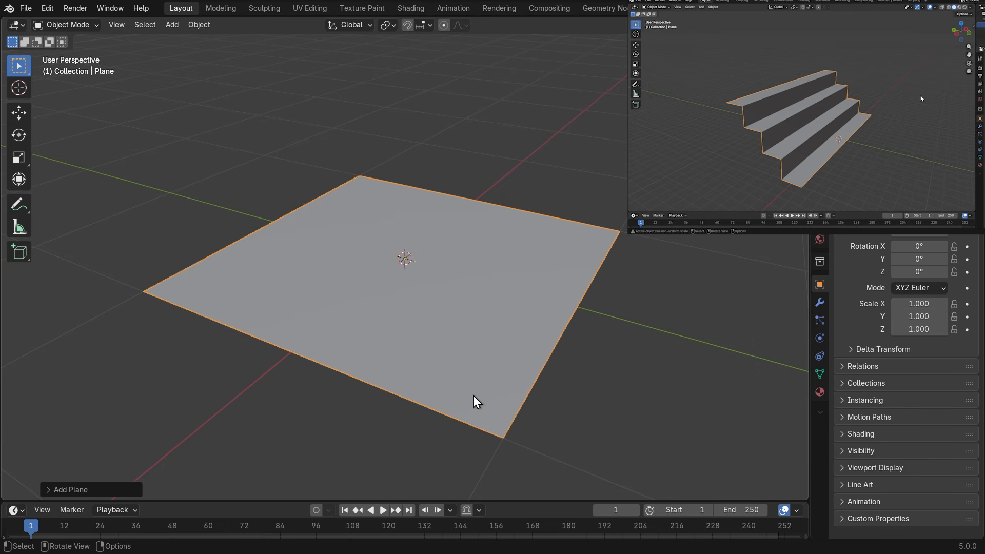
Stretch the plane along the global X axis to a scale of about 10.08, forming a long strip
{"action": "scroll", "coordinate": [473, 395], "scroll_direction": "down", "scroll_amount": 6}
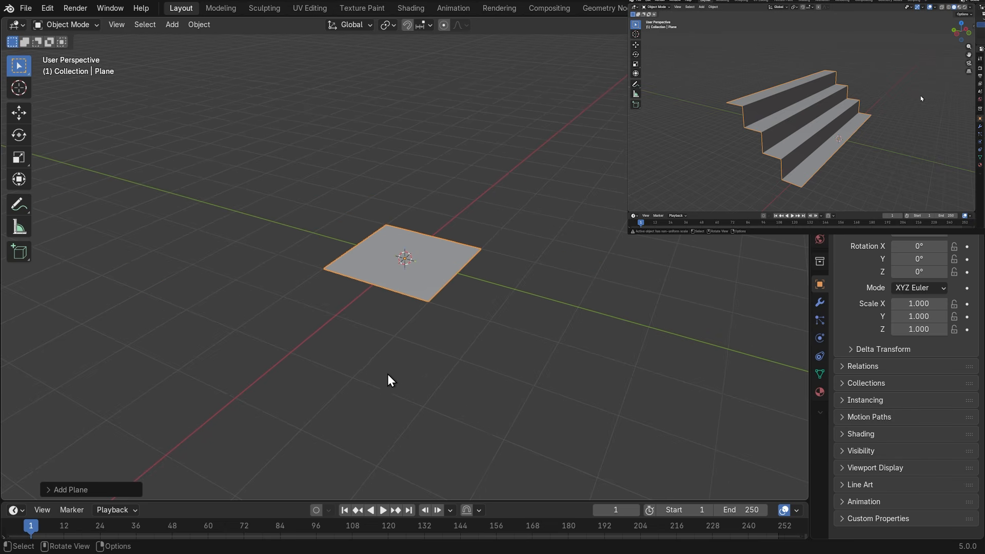
{"action": "middle_click_drag", "start_coordinate": [388, 375], "coordinate": [301, 343]}
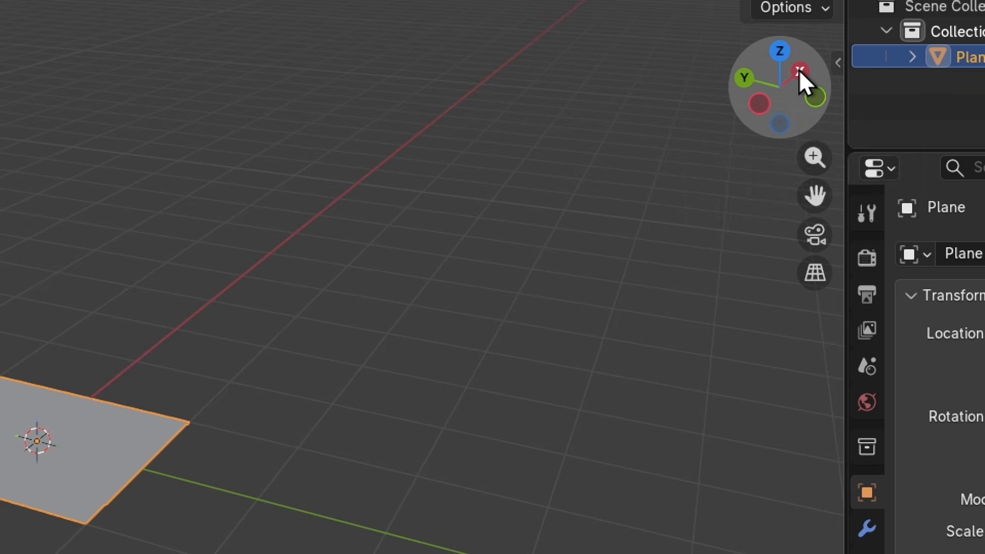
{"action": "key", "text": "super+minus"}
{"action": "middle_click_drag", "start_coordinate": [410, 353], "coordinate": [352, 356]}
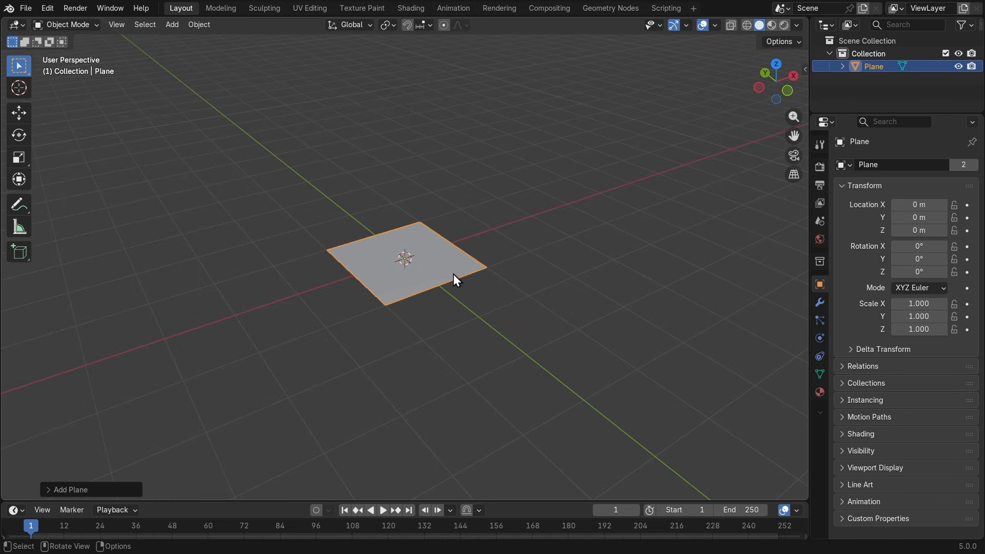
{"action": "key", "text": "s"}
{"action": "key", "text": "x"}
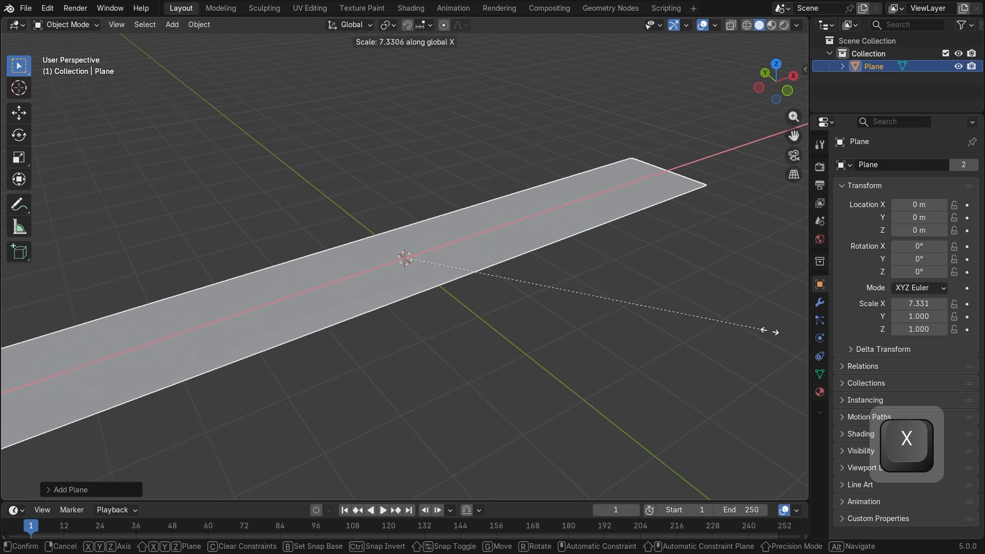
{"action": "left_click", "coordinate": [109, 349]}
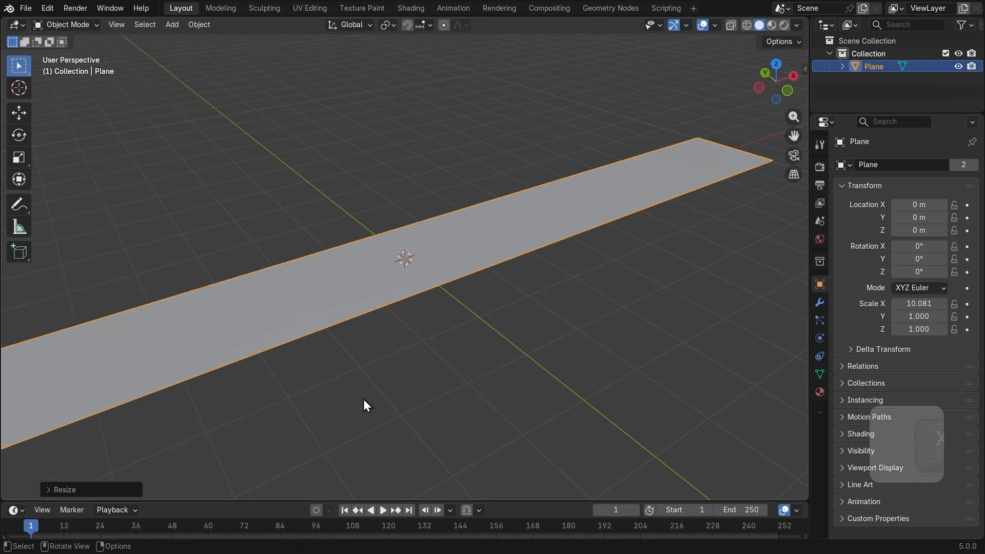
{"action": "scroll", "coordinate": [370, 385], "scroll_direction": "down", "scroll_amount": 3}
{"action": "middle_click_drag", "start_coordinate": [370, 386], "coordinate": [463, 396]}
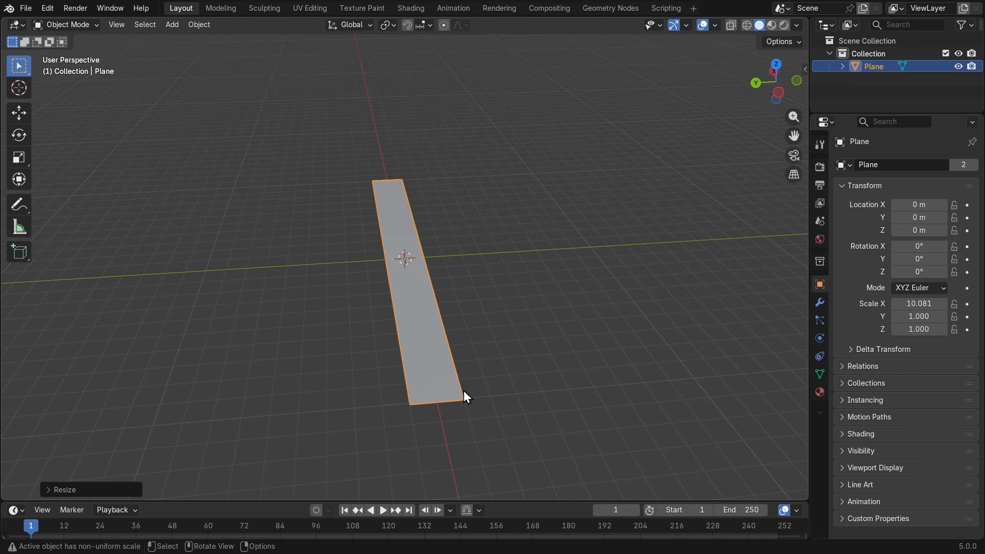
{"action": "middle_click_drag", "start_coordinate": [536, 374], "coordinate": [457, 380]}
{"action": "scroll", "coordinate": [241, 328], "scroll_direction": "up", "scroll_amount": 3}
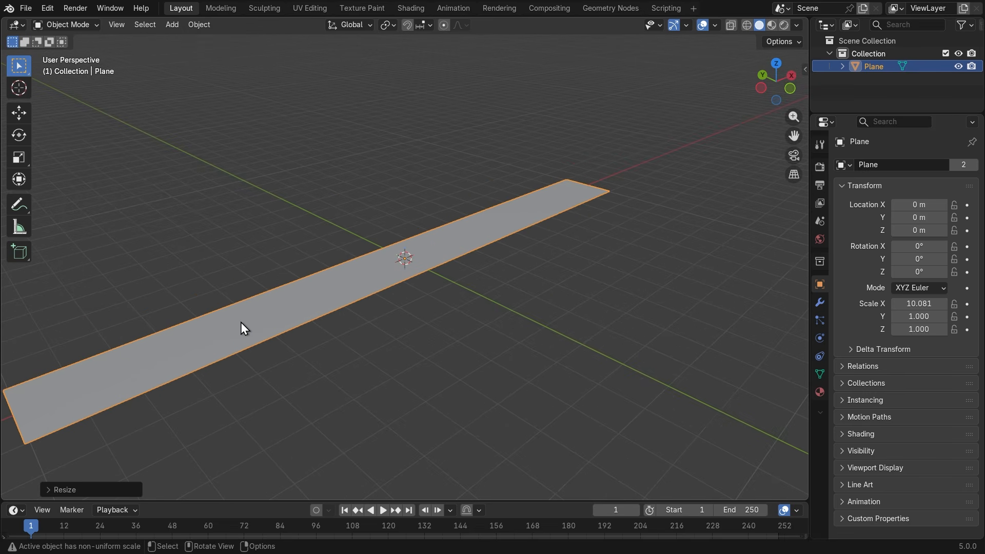
Enter Edit Mode on the stretched plane and set the selection mode to Edge
{"action": "middle_click_drag", "start_coordinate": [267, 312], "coordinate": [161, 105]}
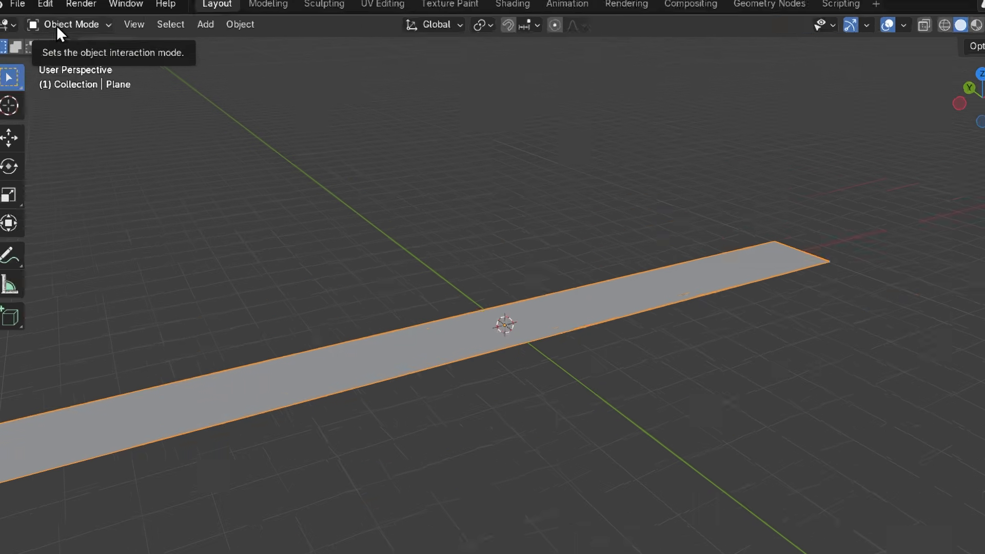
{"action": "left_click", "coordinate": [56, 25]}
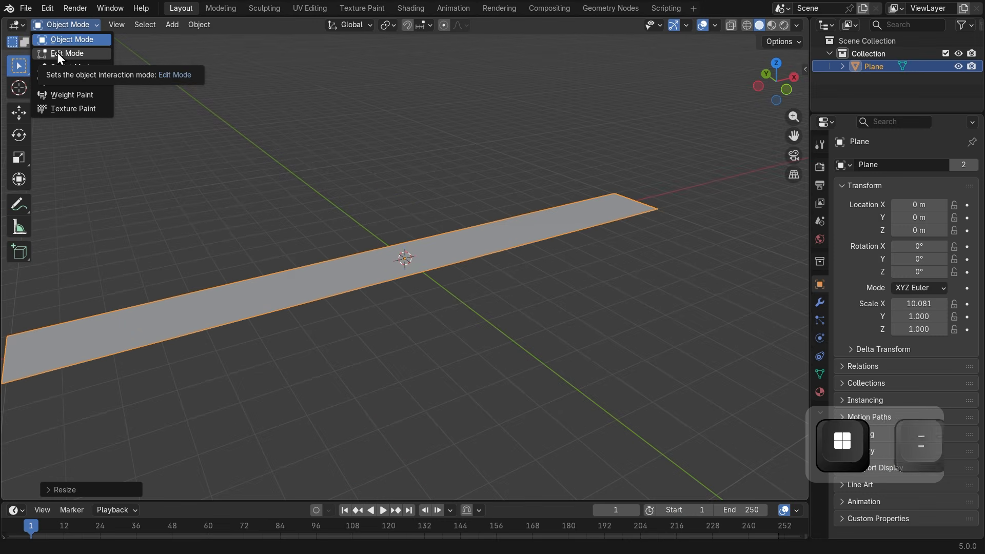
{"action": "left_click", "coordinate": [58, 53]}
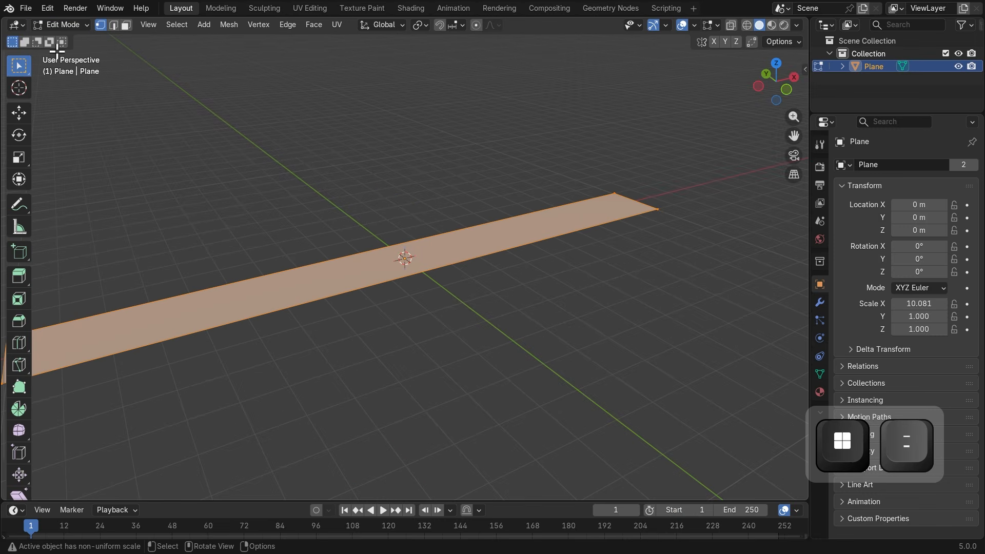
{"action": "scroll", "coordinate": [346, 372], "scroll_direction": "down", "scroll_amount": 1}
{"action": "scroll", "coordinate": [346, 371], "scroll_direction": "down", "scroll_amount": 1}
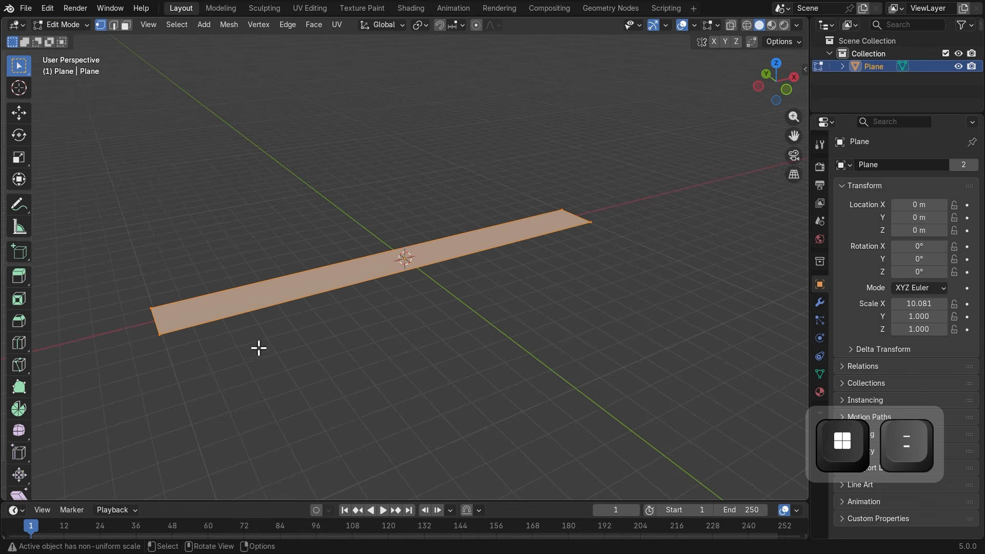
{"action": "middle_click_drag", "start_coordinate": [258, 348], "coordinate": [310, 351]}
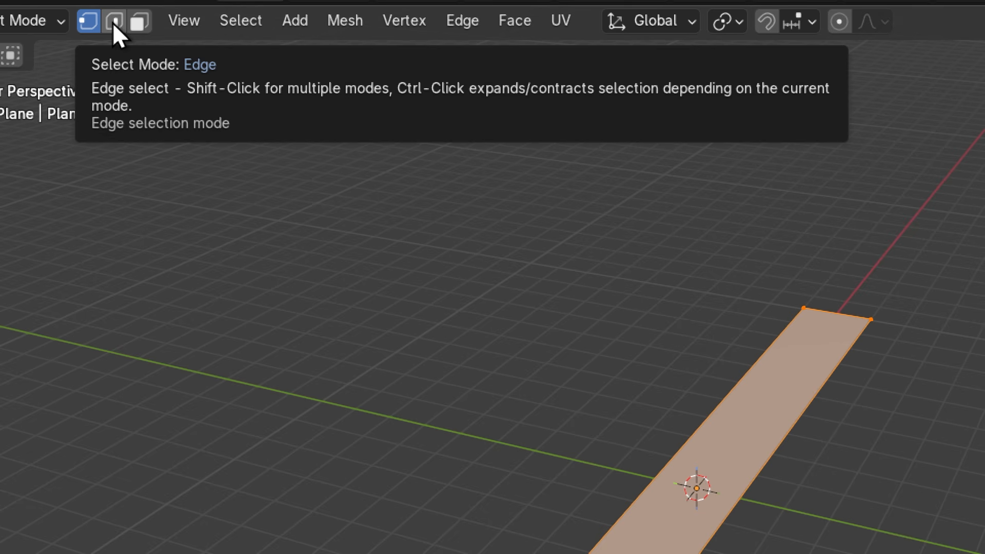
{"action": "left_click", "coordinate": [113, 22]}
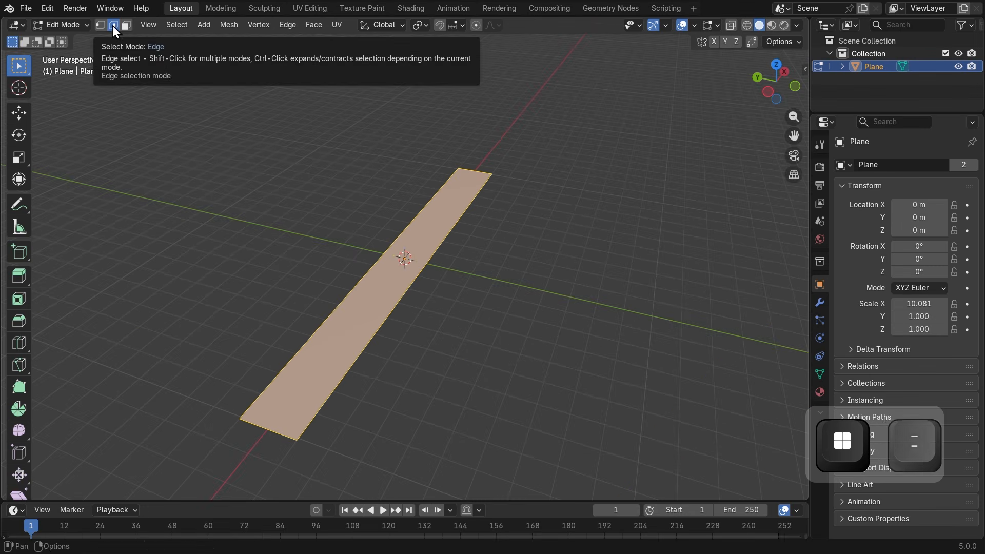
{"action": "middle_click_drag", "start_coordinate": [713, 452], "coordinate": [856, 290]}
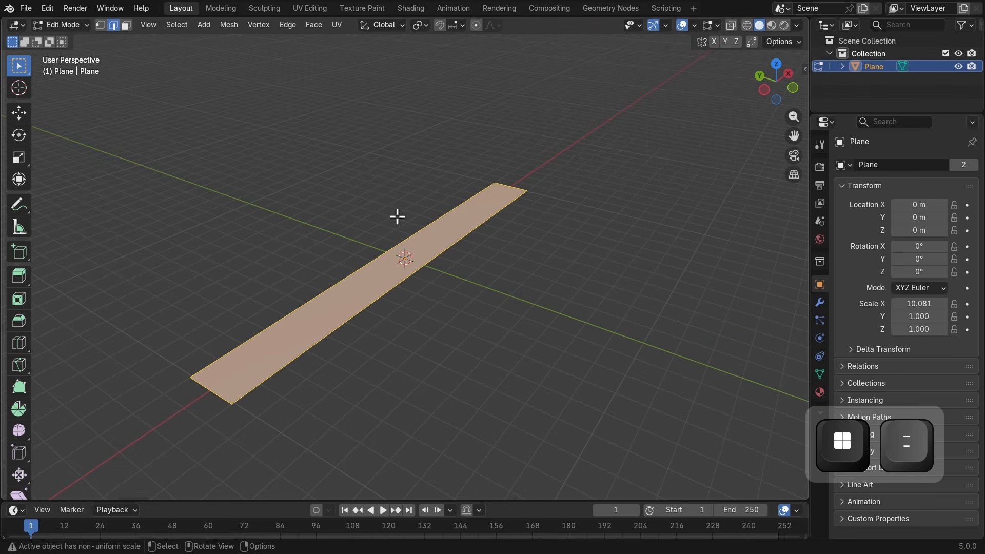
Deselect the whole mesh and select only the strip's long edge on the positive Y side
{"action": "left_click", "coordinate": [688, 198]}
{"action": "middle_click_drag", "start_coordinate": [395, 318], "coordinate": [455, 298]}
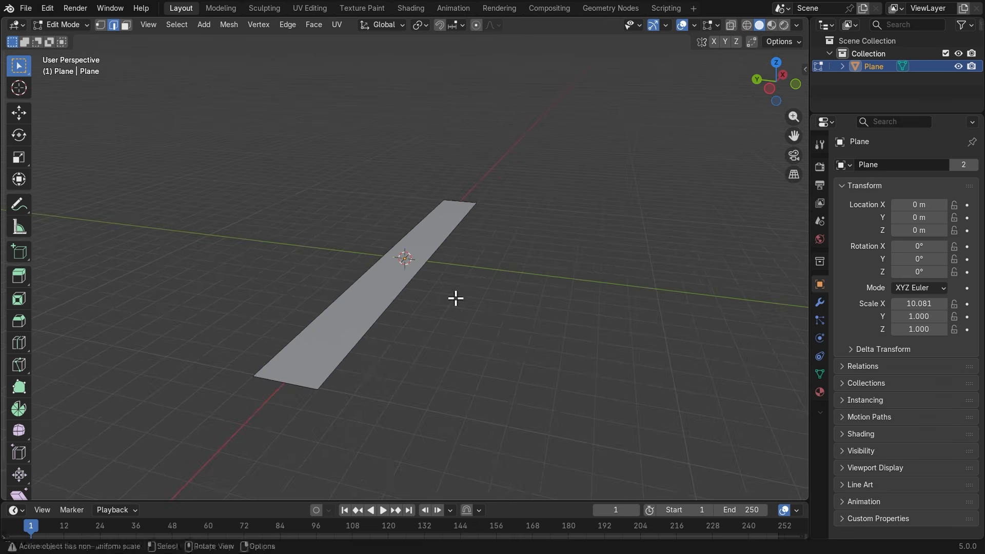
{"action": "scroll", "coordinate": [454, 299], "scroll_direction": "up", "scroll_amount": 3}
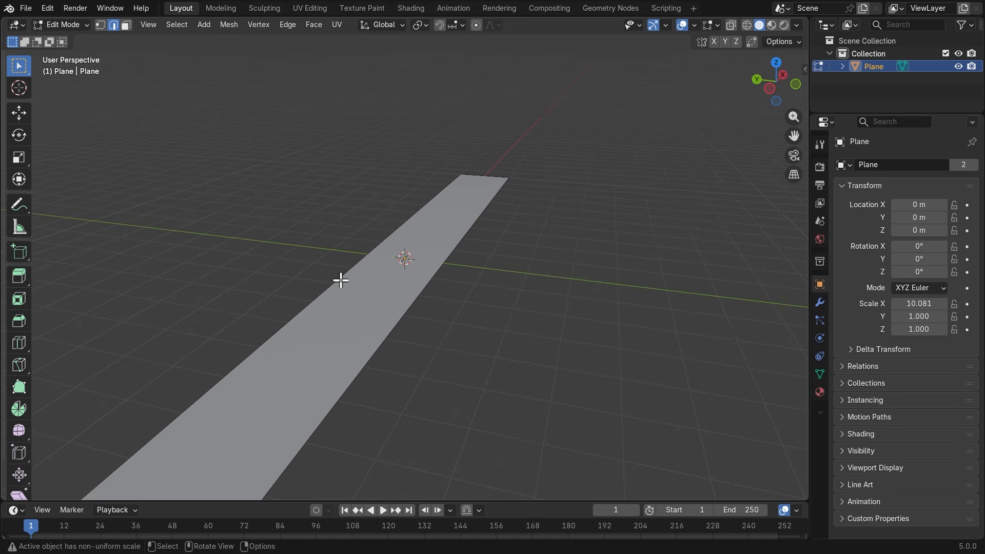
{"action": "middle_click_drag", "start_coordinate": [340, 280], "coordinate": [379, 334]}
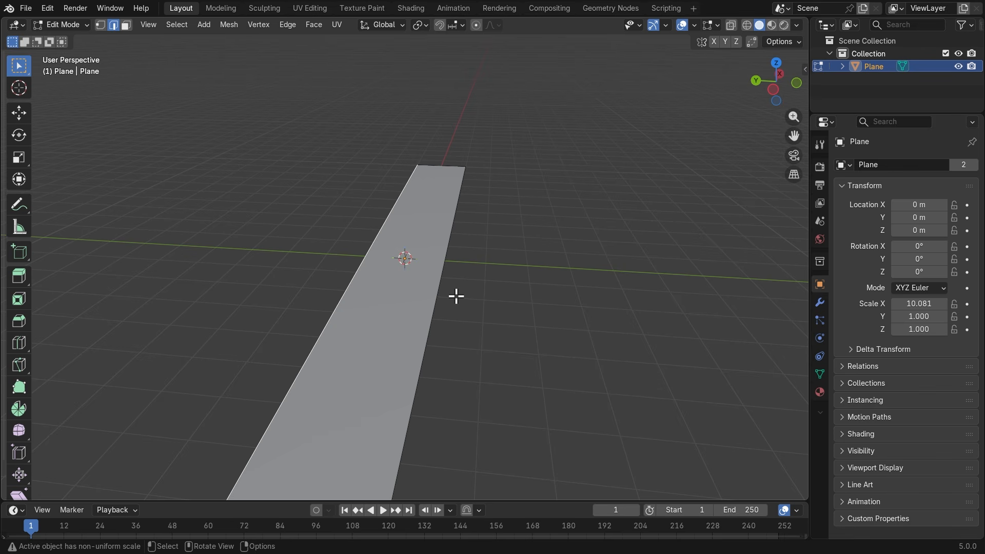
Switch to the browser, open the Blender Free Complete Course in Hindi from the Web4Click channel's playlists, and look through its episodes
{"action": "scroll", "coordinate": [456, 296], "scroll_direction": "down", "scroll_amount": 1}
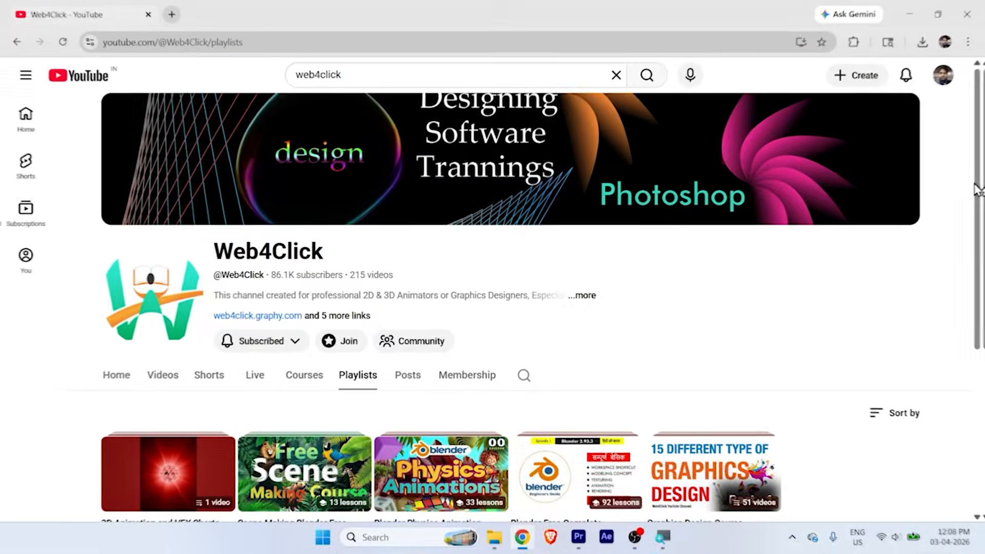
{"action": "scroll", "coordinate": [975, 187], "scroll_direction": "down", "scroll_amount": 3}
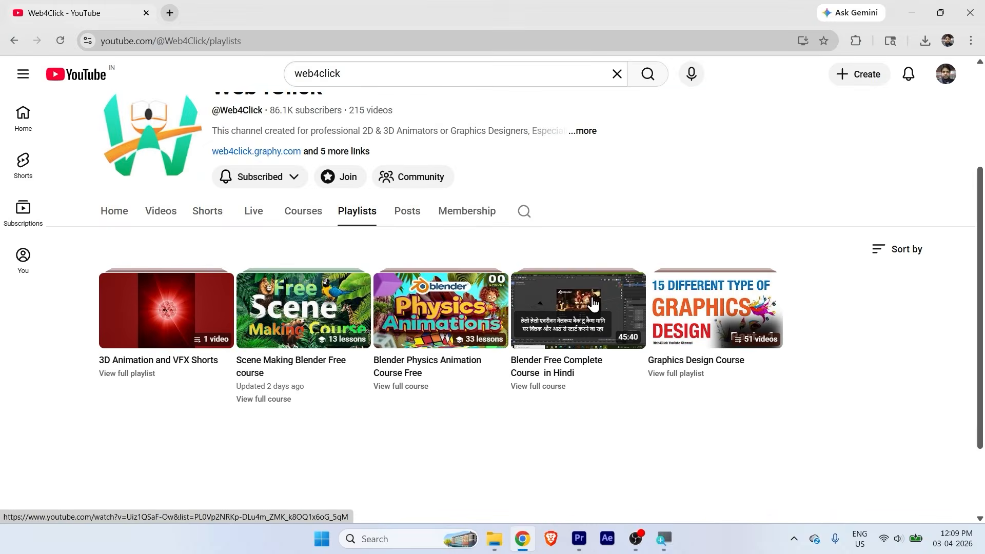
{"action": "left_click", "coordinate": [644, 146]}
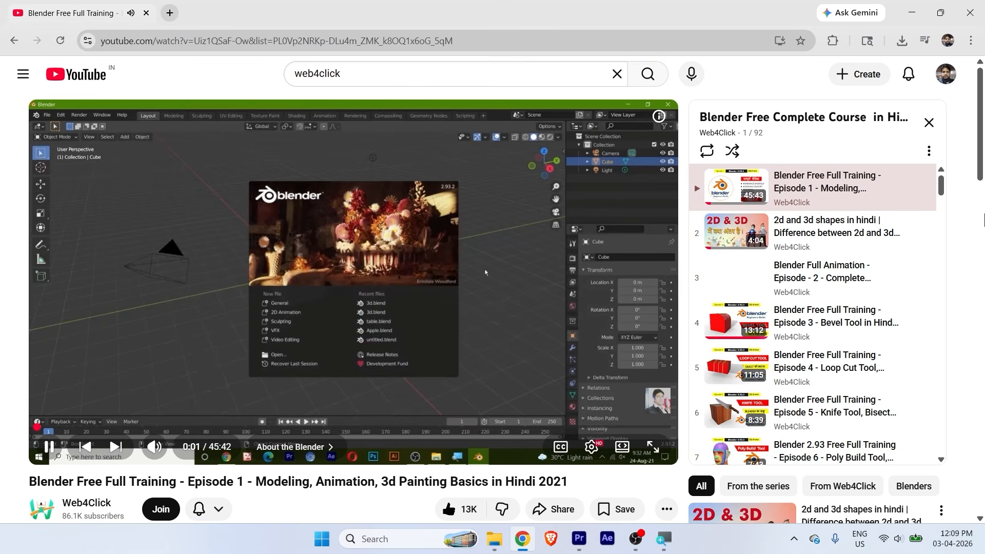
{"action": "left_click", "coordinate": [491, 231]}
{"action": "left_click_drag", "start_coordinate": [978, 118], "coordinate": [979, 152]}
{"action": "scroll", "coordinate": [964, 149], "scroll_direction": "up", "scroll_amount": 3}
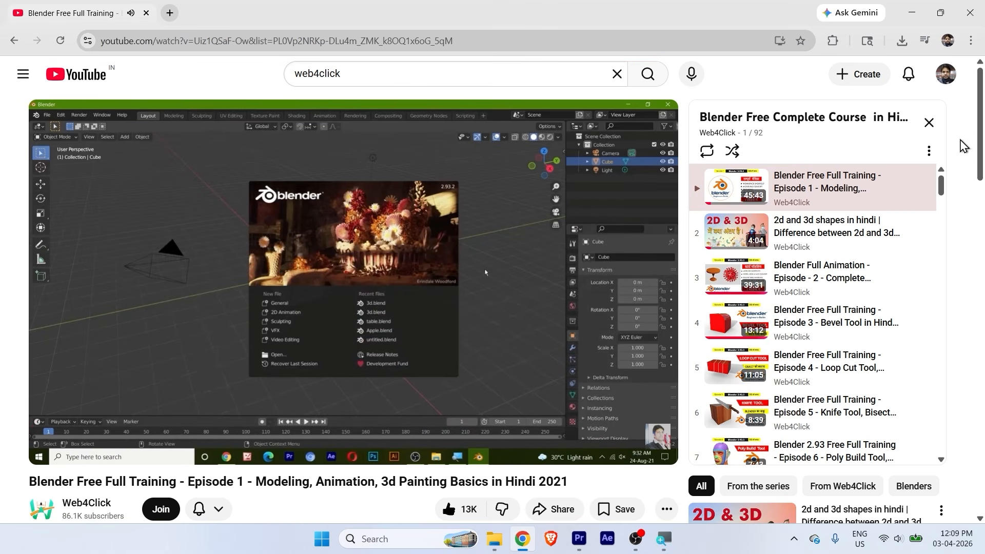
{"action": "mouse_move", "coordinate": [941, 180]}
{"action": "left_mouse_down"}
{"action": "mouse_move", "coordinate": [938, 295]}
{"action": "mouse_move", "coordinate": [941, 179]}
{"action": "left_mouse_up"}
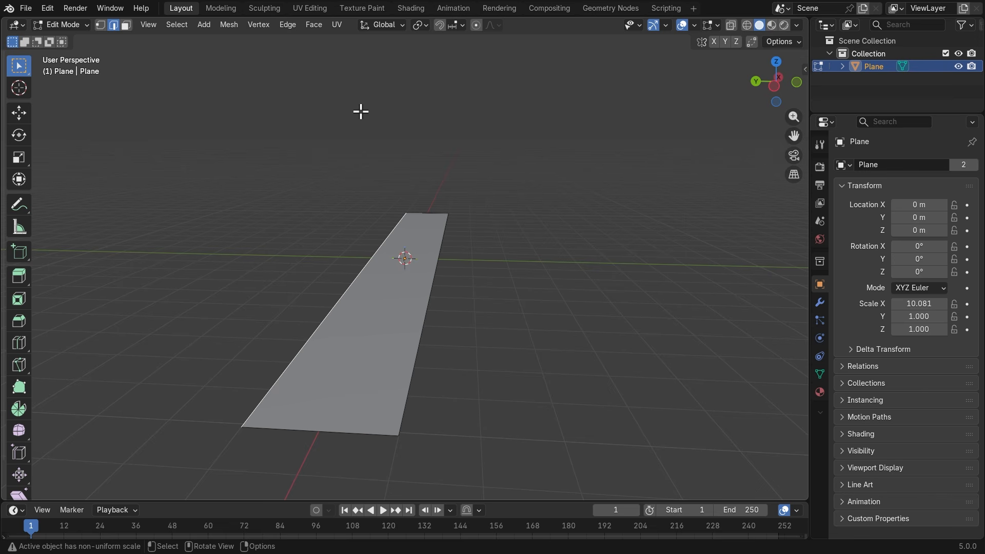
Extrude the strip's selected long edge 2 m upward along the global Z axis to form the first riser
{"action": "key", "text": "g"}
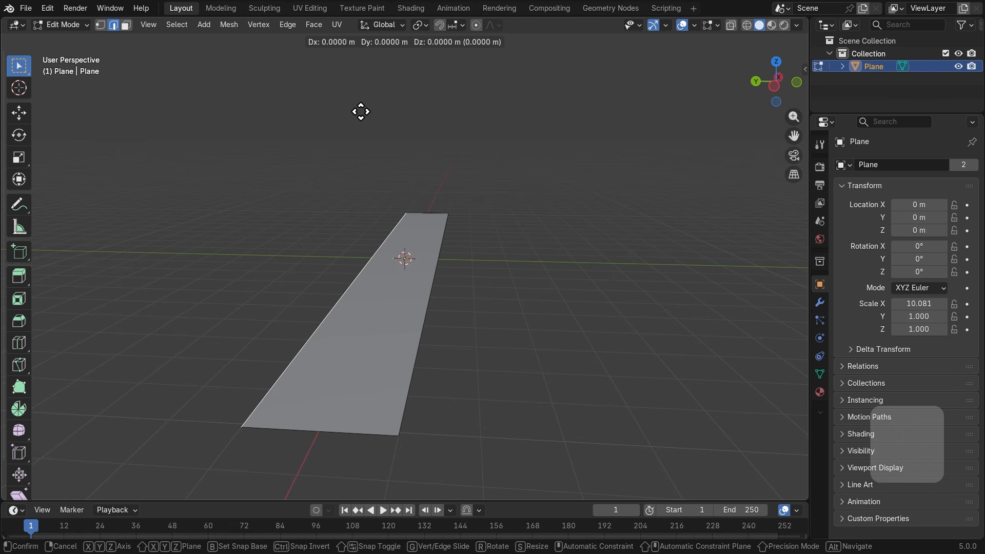
{"action": "key", "text": "z"}
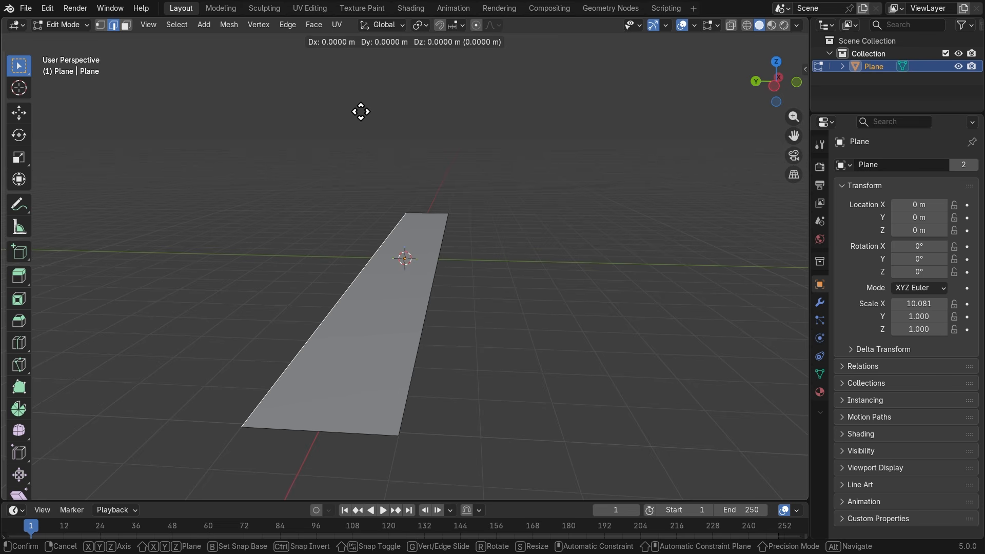
{"action": "key", "text": "z"}
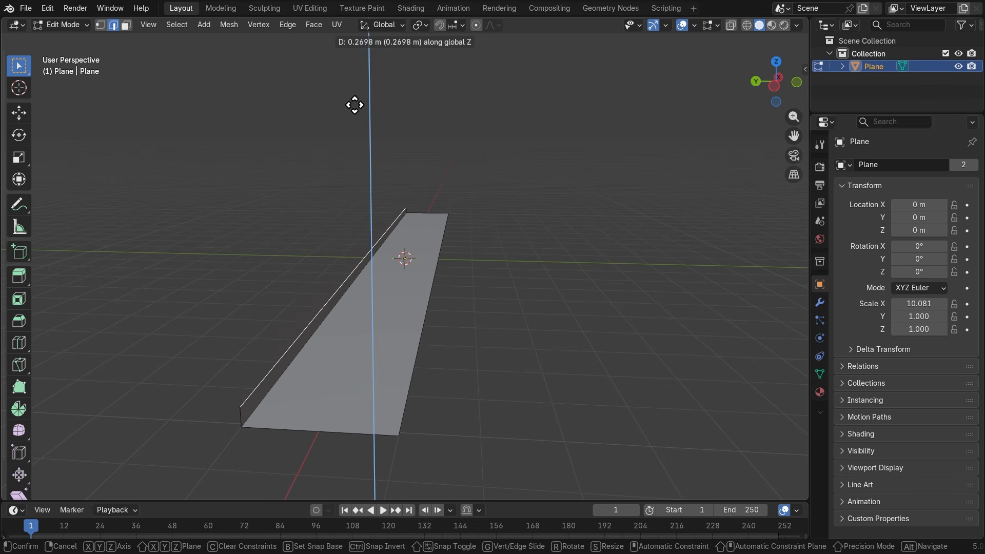
{"action": "key", "text": "2"}
{"action": "left_click", "coordinate": [352, 70]}
Extrude the first riser's upper edge 2 m along the global Y axis to form the second tread
{"action": "middle_click_drag", "start_coordinate": [482, 292], "coordinate": [468, 312]}
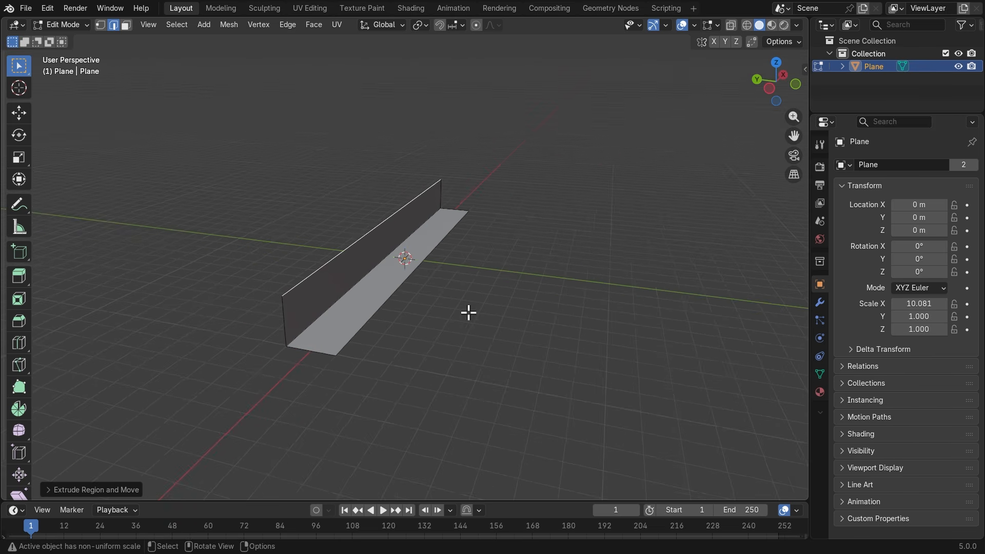
{"action": "scroll", "coordinate": [468, 313], "scroll_direction": "up", "scroll_amount": 2}
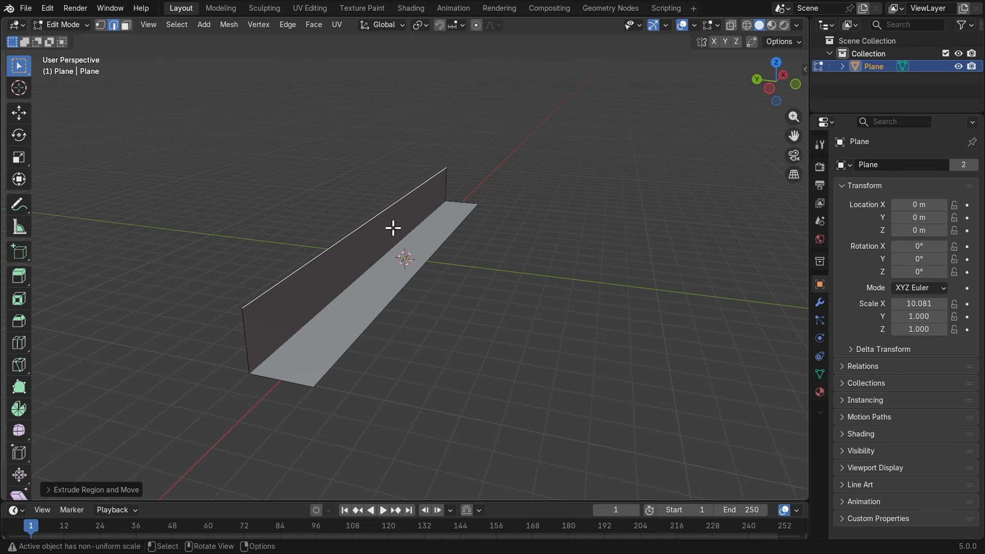
{"action": "key", "text": "e"}
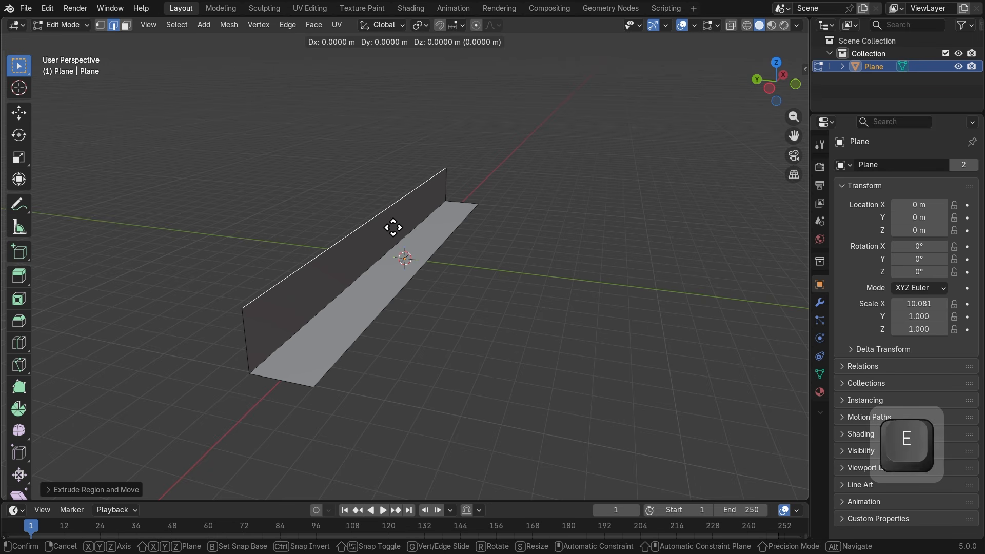
{"action": "key", "text": "y"}
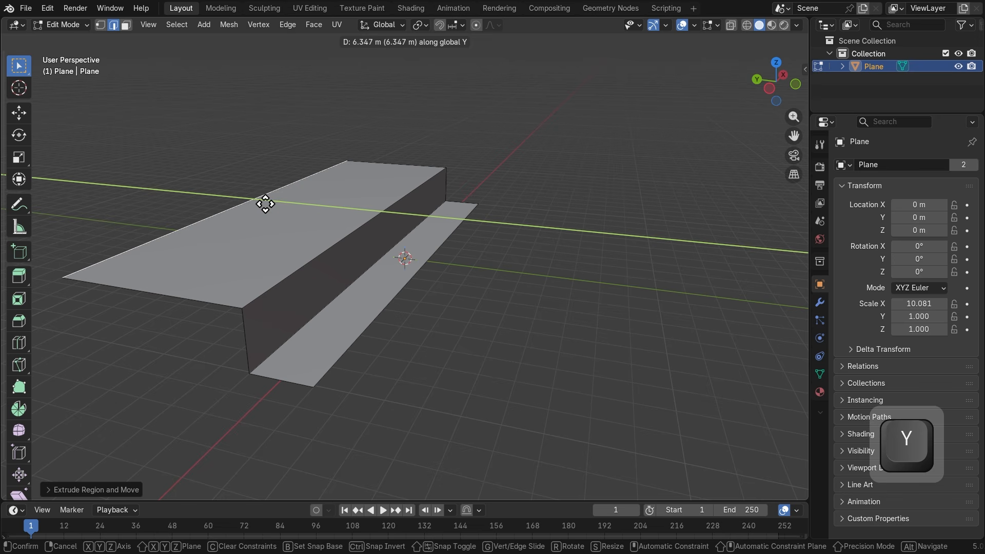
{"action": "key", "text": "2"}
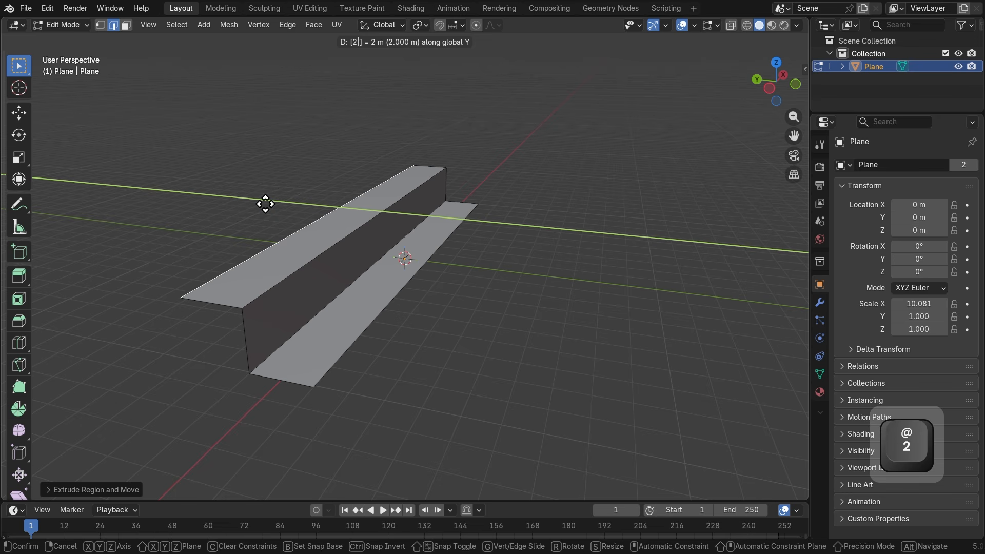
{"action": "left_click", "coordinate": [265, 204]}
Extrude the second tread's outer edge 2 m upward along the global Z axis as the second riser
{"action": "middle_click_drag", "start_coordinate": [282, 231], "coordinate": [363, 297]}
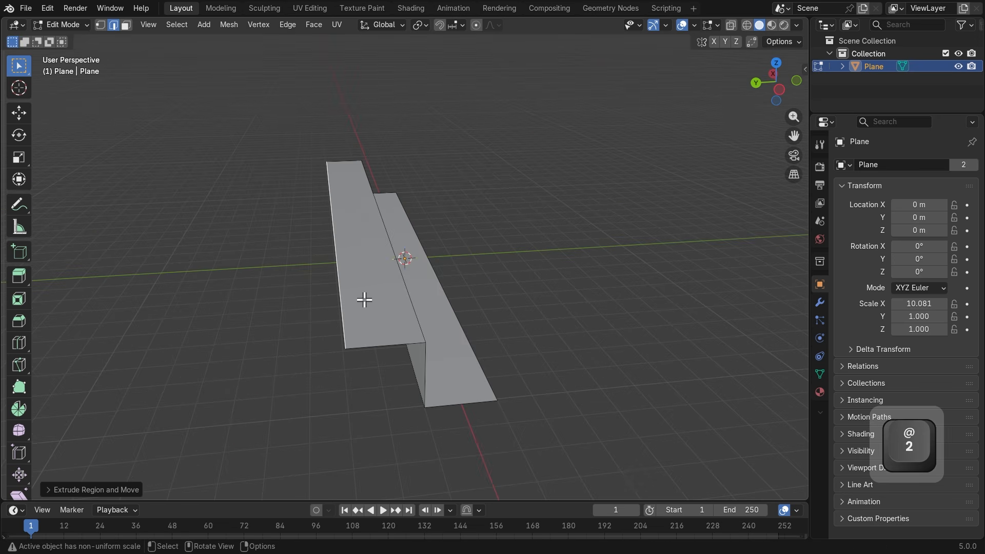
{"action": "middle_click_drag", "start_coordinate": [418, 363], "coordinate": [360, 238]}
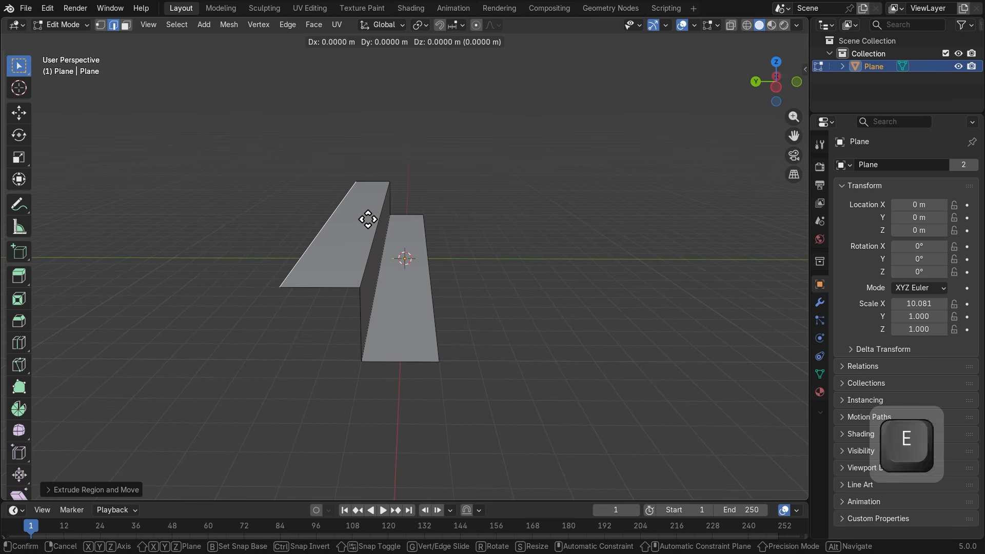
{"action": "key", "text": "z"}
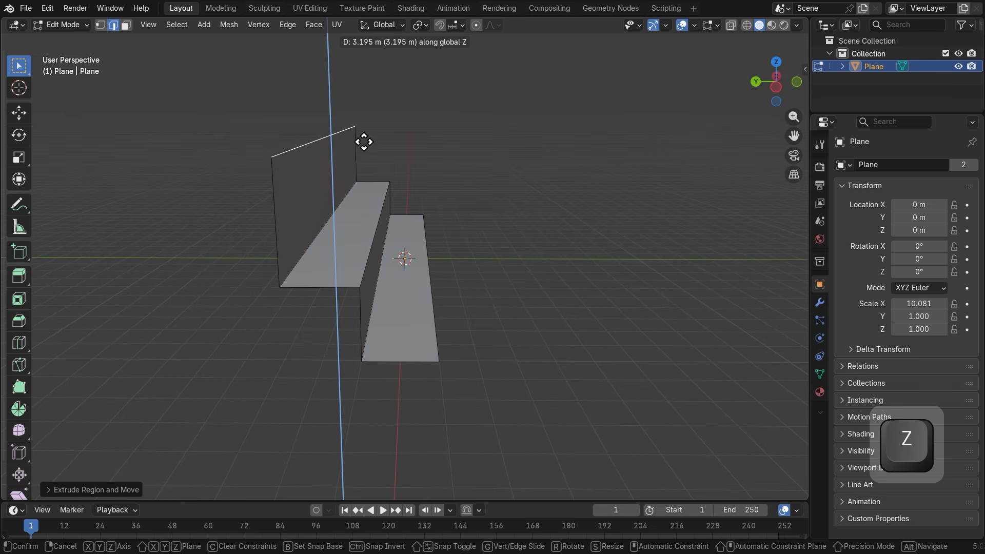
{"action": "key", "text": "2"}
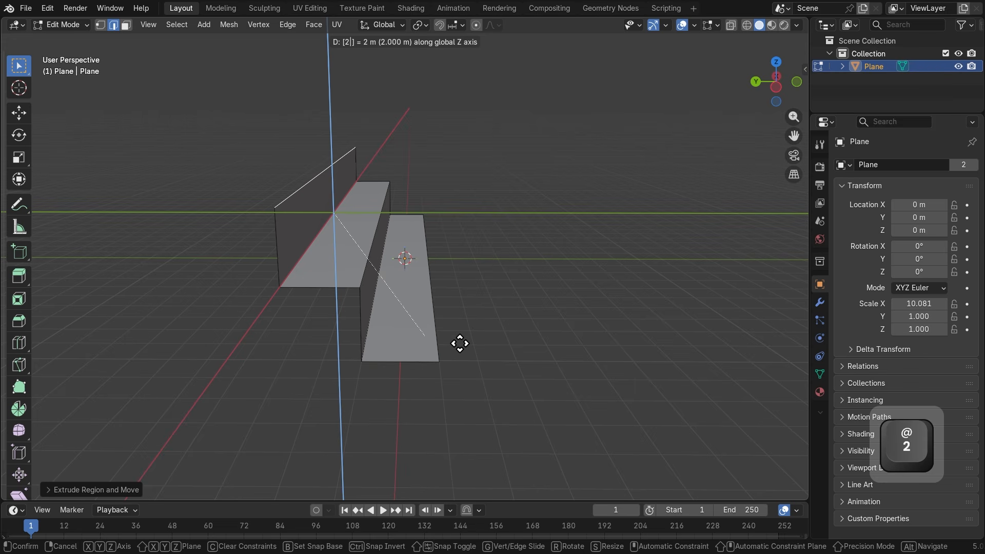
{"action": "key", "text": "Return"}
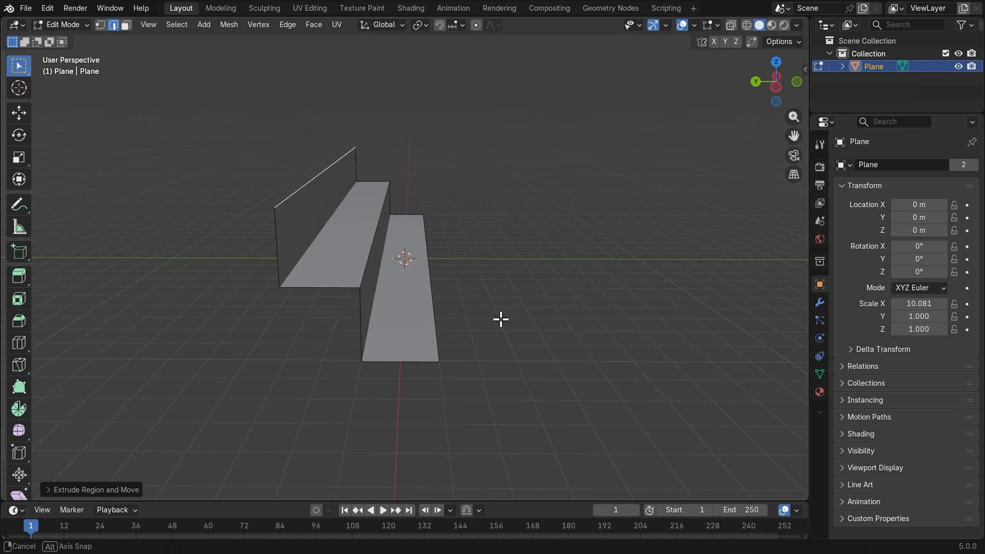
Extrude the second riser's upper edge 2 m along the global Y axis to form the third tread
{"action": "middle_click_drag", "start_coordinate": [501, 319], "coordinate": [460, 218]}
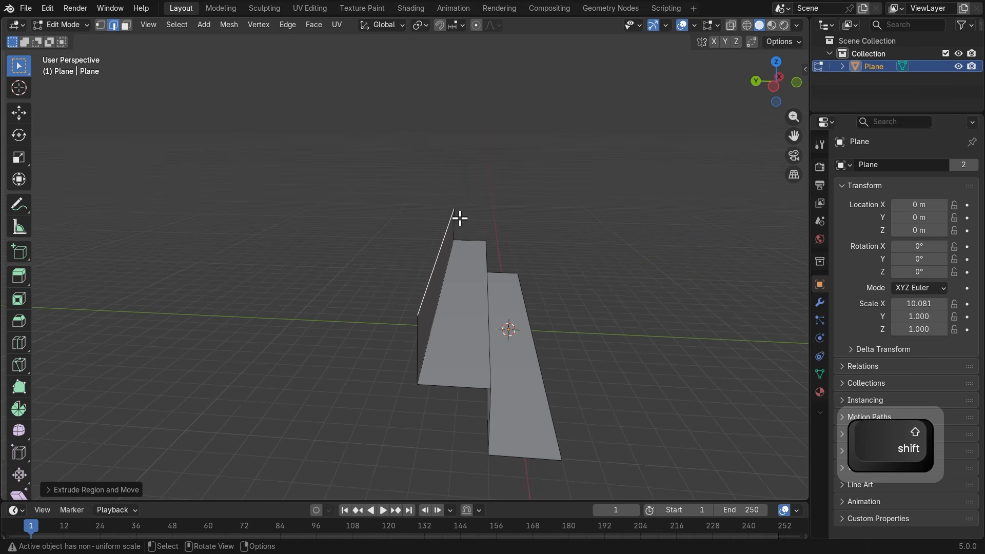
{"action": "key", "text": "e"}
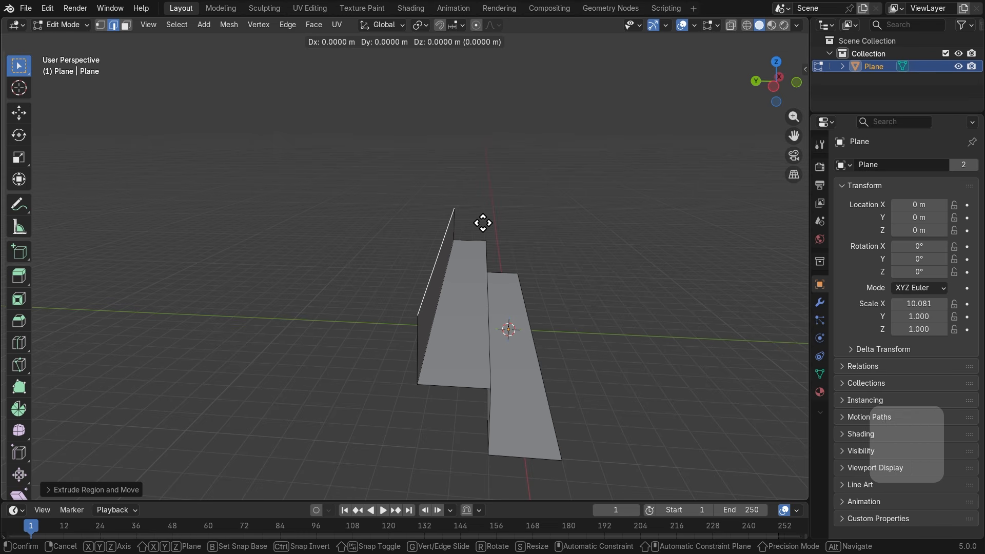
{"action": "key", "text": "y"}
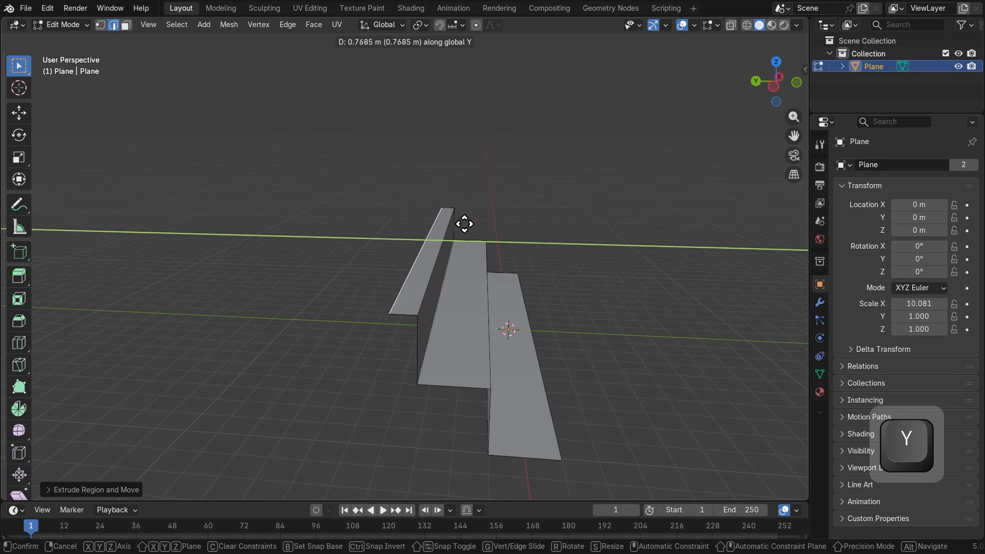
{"action": "key", "text": "2"}
{"action": "left_click", "coordinate": [428, 219]}
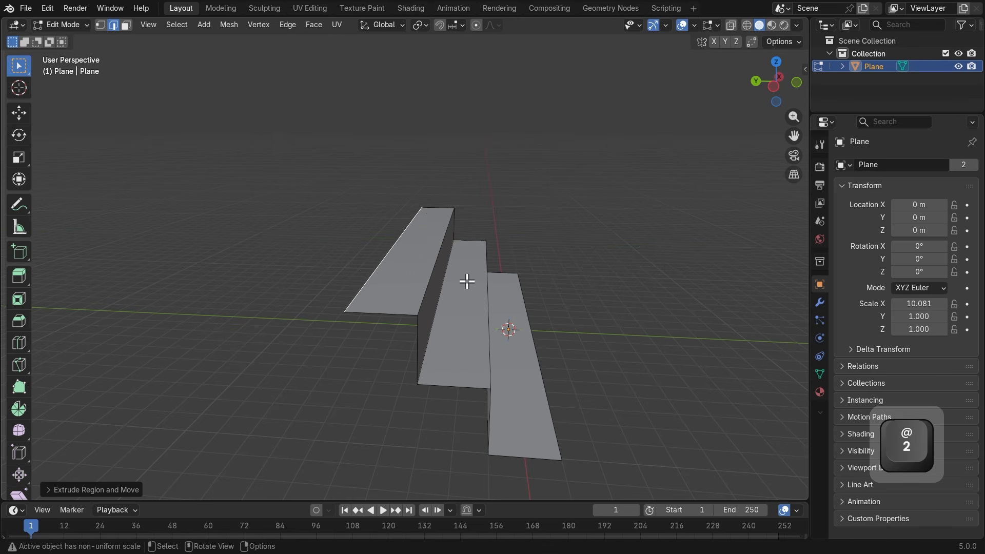
Extrude the third tread's outer edge 2 m upward along the global Z axis as the third riser
{"action": "middle_click_drag", "start_coordinate": [543, 385], "coordinate": [454, 283]}
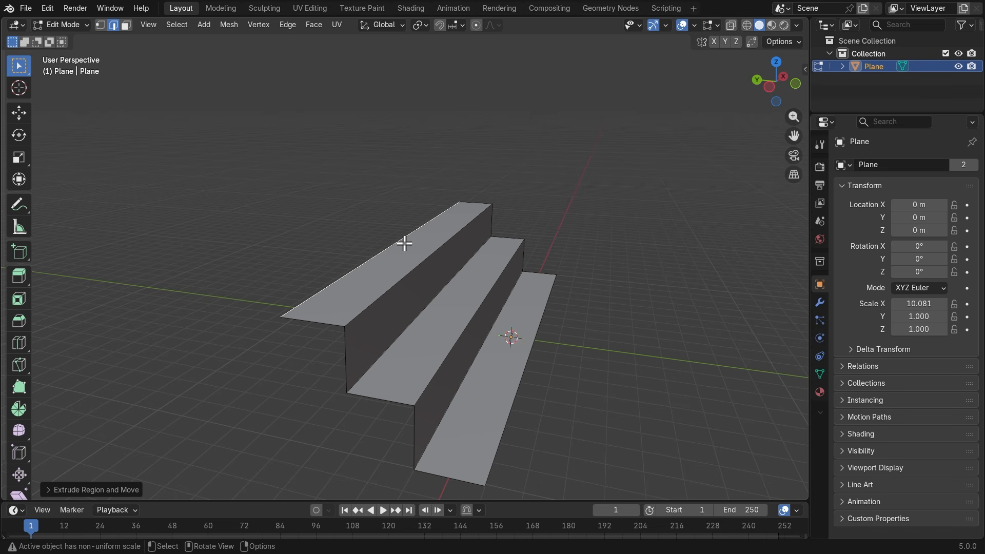
{"action": "key", "text": "e"}
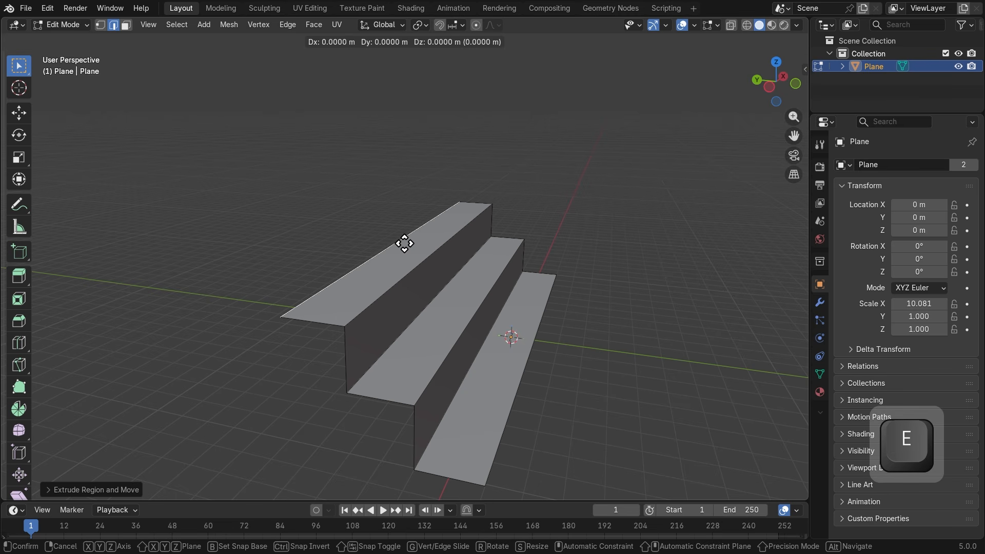
{"action": "key", "text": "z"}
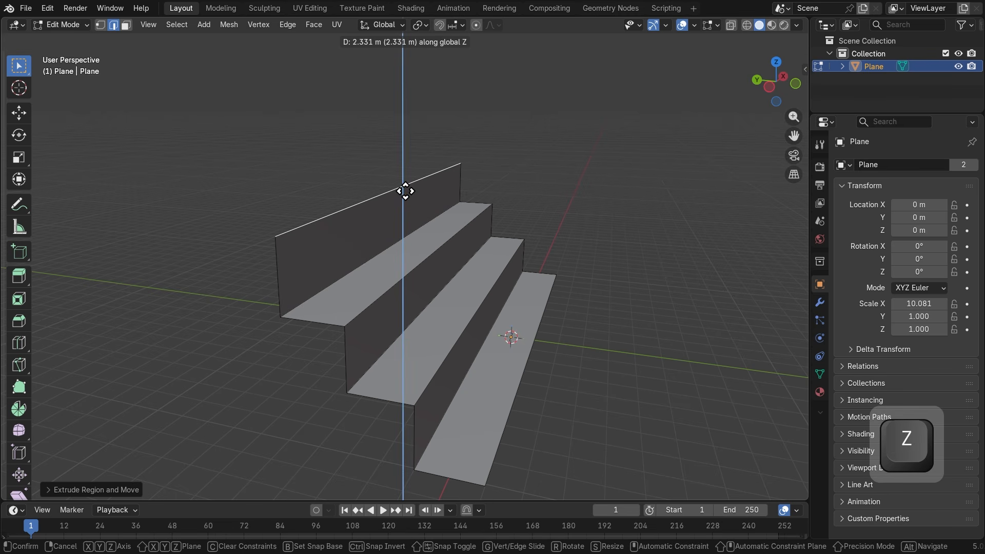
{"action": "key", "text": "2"}
{"action": "left_click", "coordinate": [405, 193]}
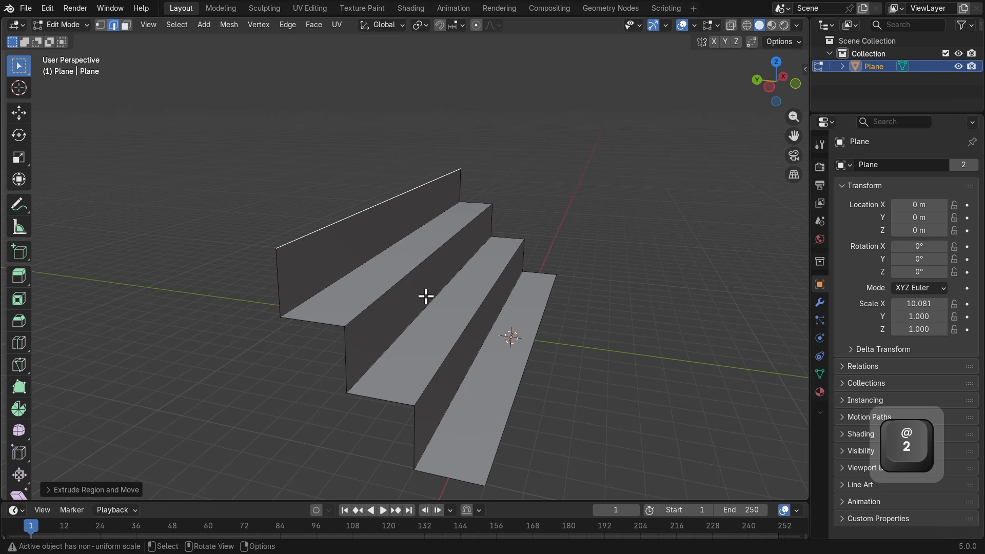
Extrude the third riser's upper edge 2 m along the global Y axis as the fourth tread and return to Object Mode
{"action": "middle_click_drag", "start_coordinate": [424, 292], "coordinate": [426, 338]}
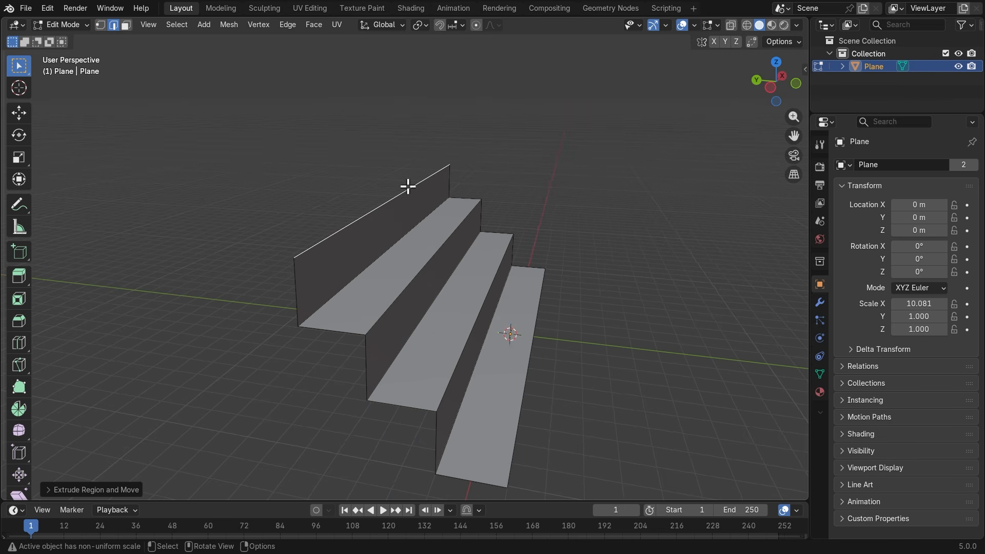
{"action": "key", "text": "e"}
{"action": "key", "text": "y"}
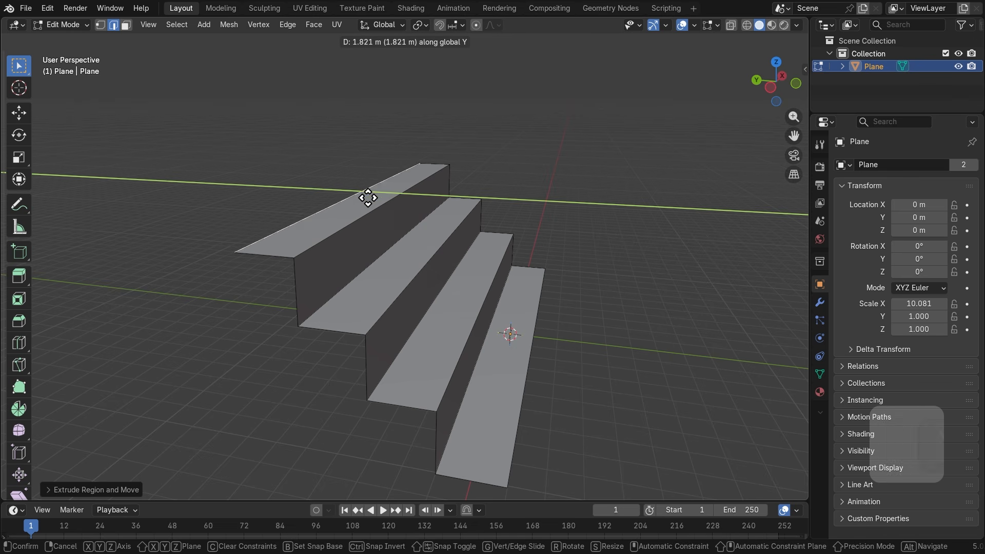
{"action": "left_click", "coordinate": [330, 192]}
{"action": "mouse_move", "coordinate": [407, 398]}
{"action": "middle_mouse_down"}
{"action": "mouse_move", "coordinate": [387, 383]}
{"action": "mouse_move", "coordinate": [418, 381]}
{"action": "mouse_move", "coordinate": [361, 389]}
{"action": "mouse_move", "coordinate": [483, 417]}
{"action": "mouse_move", "coordinate": [360, 408]}
{"action": "mouse_move", "coordinate": [393, 433]}
{"action": "mouse_move", "coordinate": [438, 408]}
{"action": "mouse_move", "coordinate": [441, 394]}
{"action": "mouse_move", "coordinate": [370, 387]}
{"action": "mouse_move", "coordinate": [363, 417]}
{"action": "mouse_move", "coordinate": [431, 413]}
{"action": "mouse_move", "coordinate": [472, 398]}
{"action": "middle_mouse_up"}
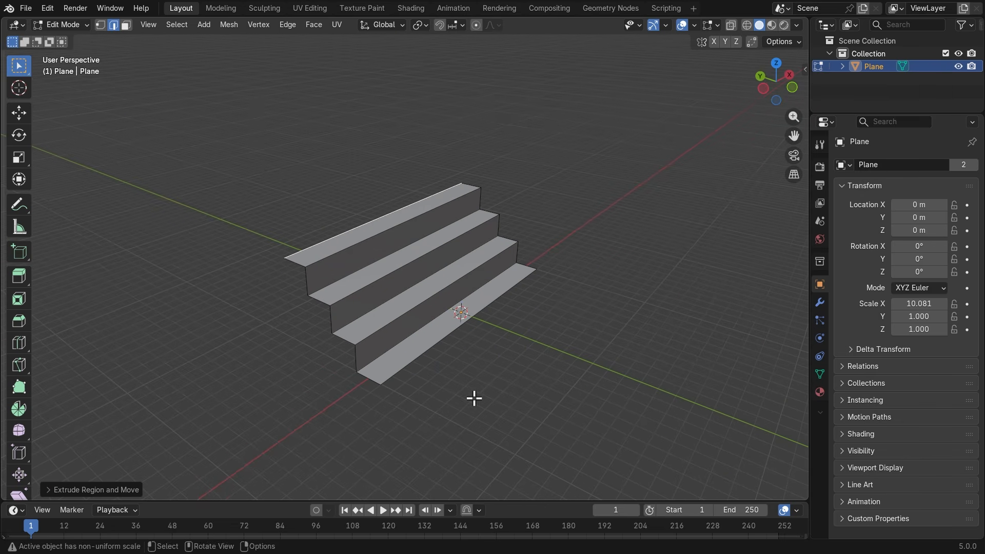
{"action": "left_click", "coordinate": [72, 28]}
{"action": "left_click", "coordinate": [73, 40]}
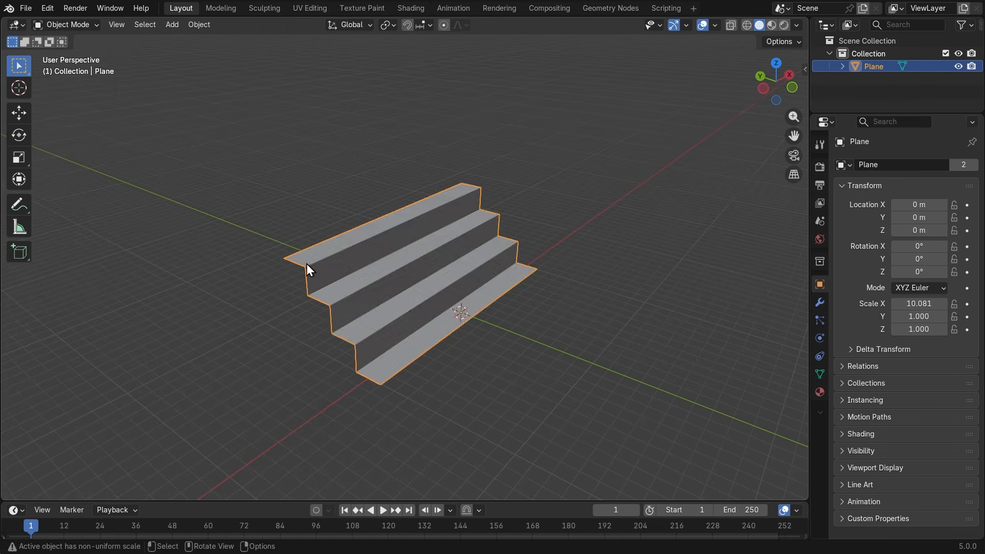
{"action": "middle_click_drag", "start_coordinate": [307, 264], "coordinate": [315, 284]}
{"action": "scroll", "coordinate": [414, 359], "scroll_direction": "up", "scroll_amount": 3}
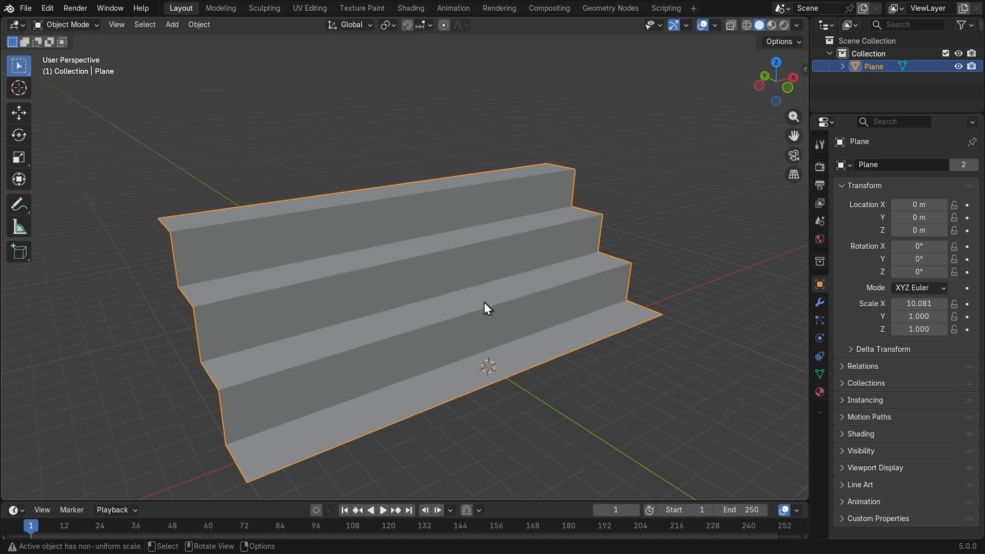
{"action": "middle_click_drag", "start_coordinate": [334, 307], "coordinate": [495, 263]}
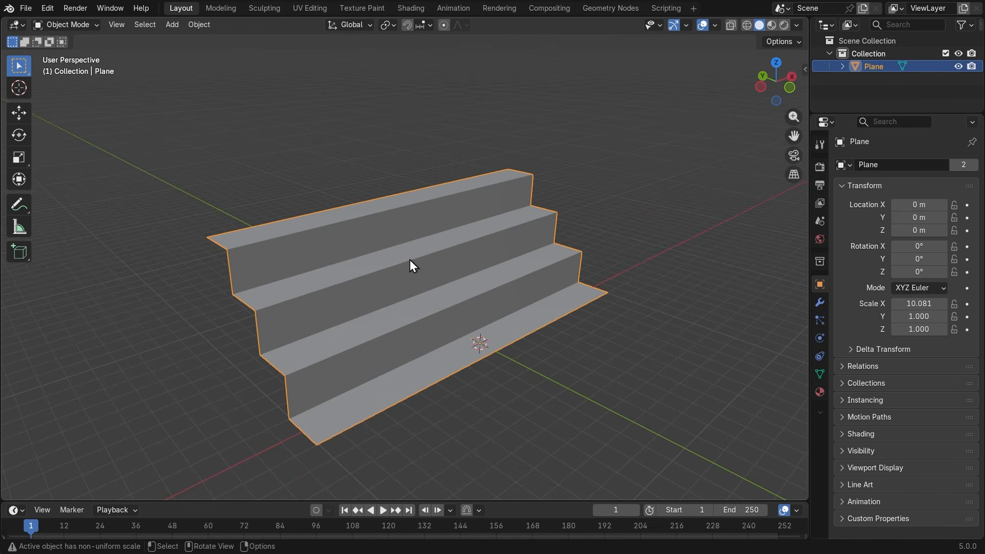
{"action": "middle_click_drag", "start_coordinate": [384, 325], "coordinate": [457, 314]}
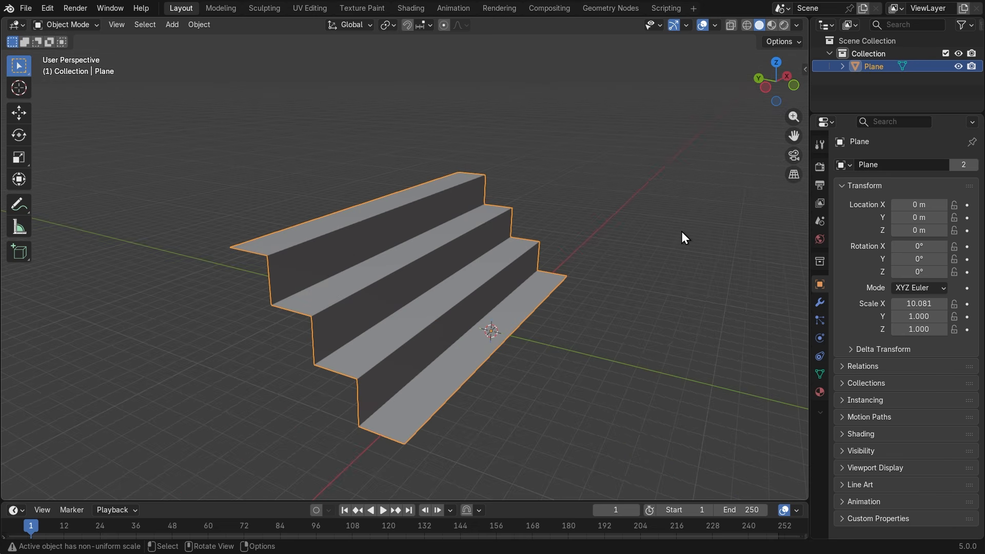
{"action": "middle_click_drag", "start_coordinate": [682, 232], "coordinate": [677, 320]}
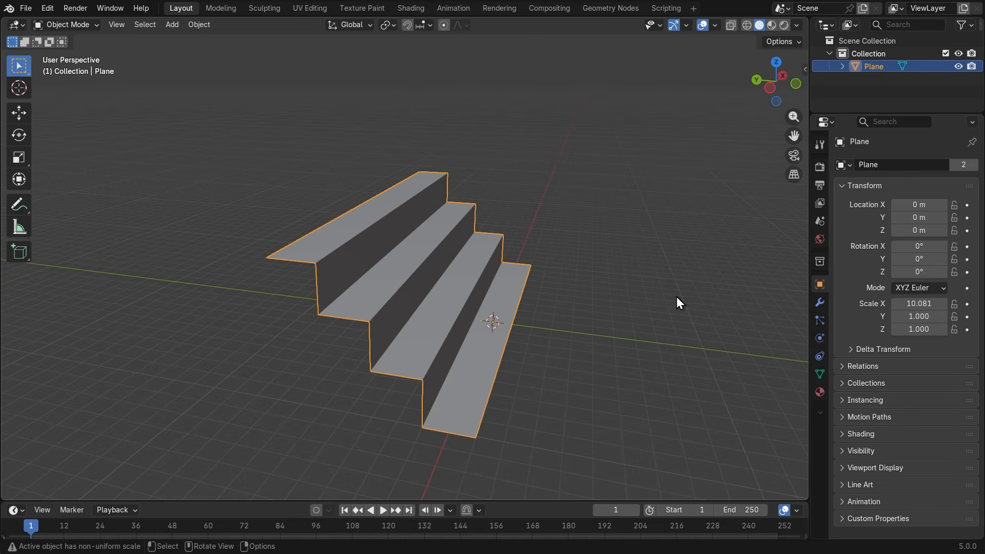
Open the Procedural Crowds add-on settings and set the crowd type to Stadium for the stepped seating
{"action": "key", "text": "n"}
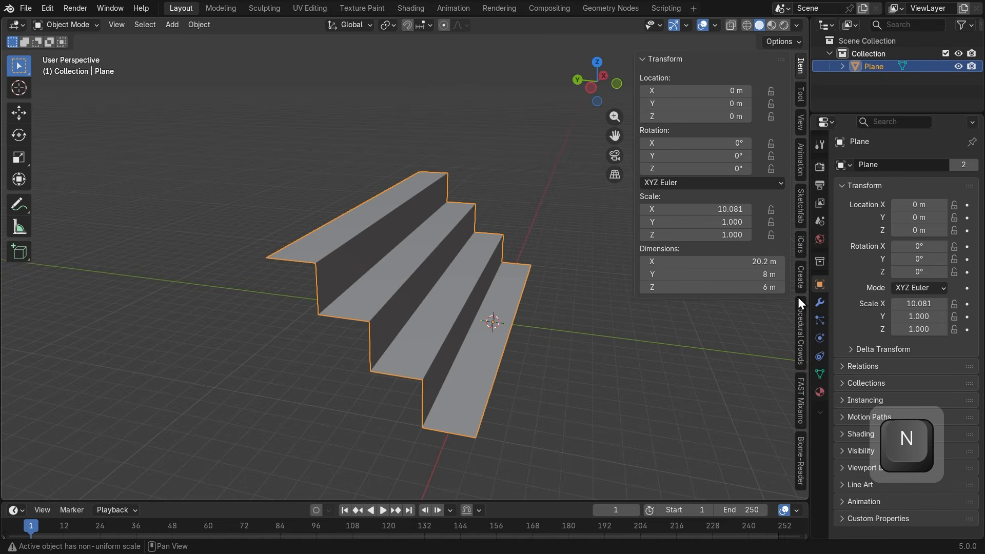
{"action": "left_click", "coordinate": [803, 328]}
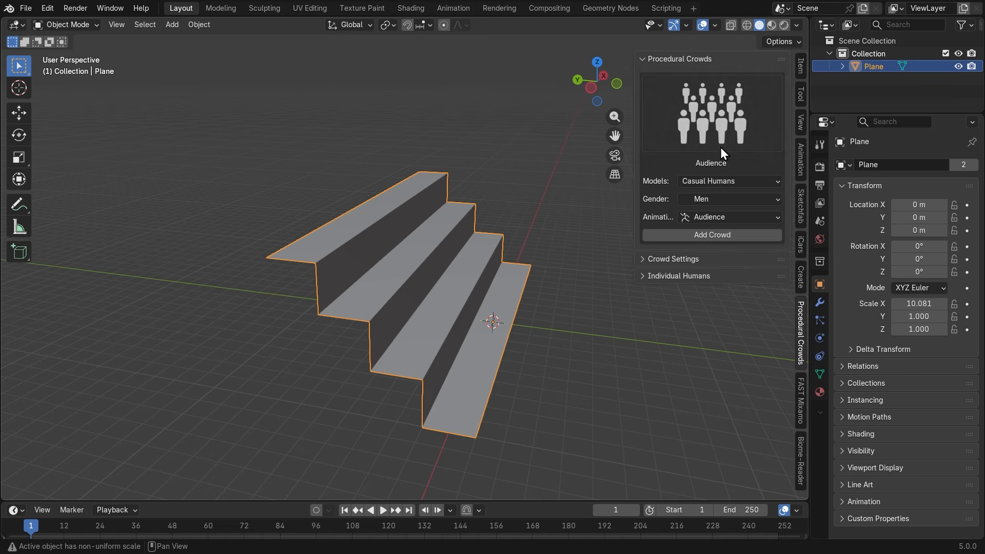
{"action": "left_click", "coordinate": [737, 111]}
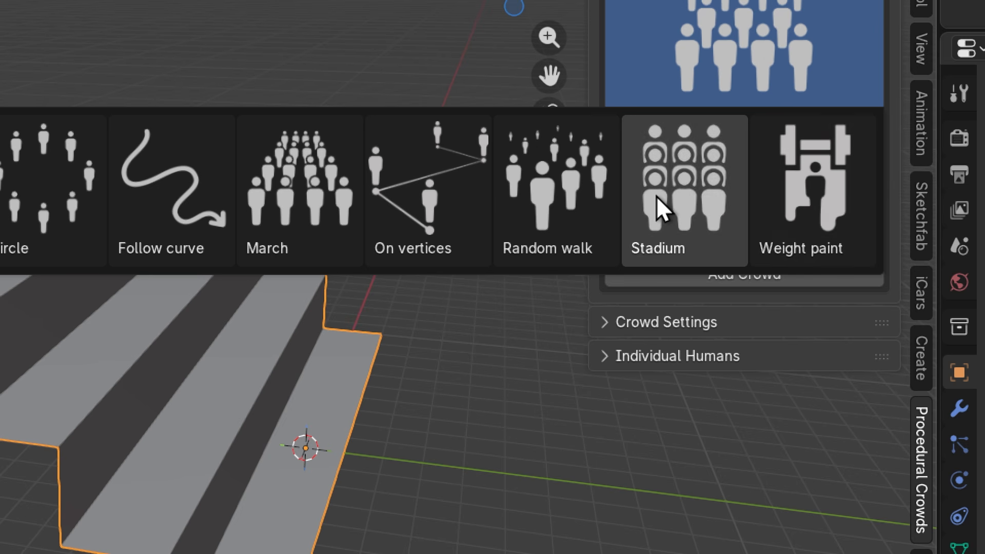
{"action": "key", "text": "super+minus"}
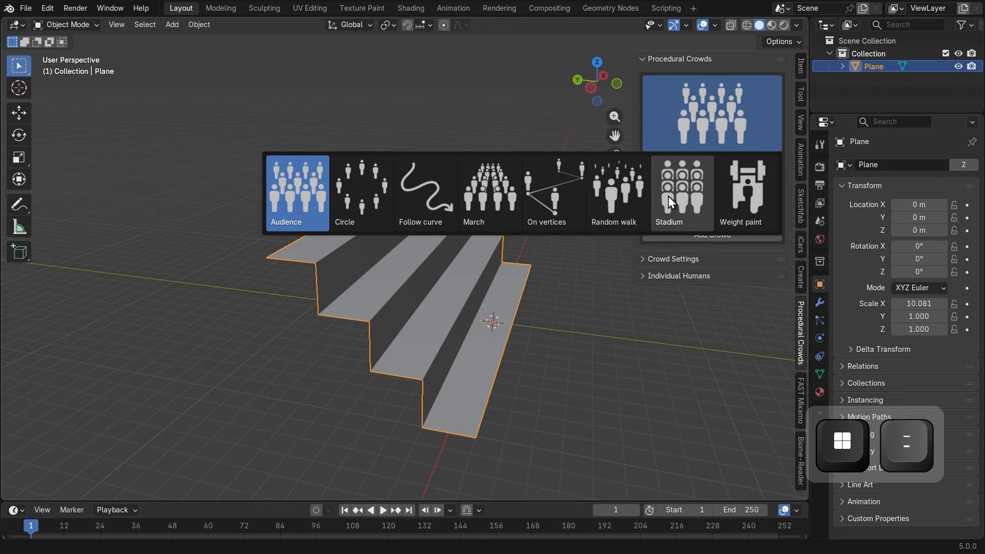
{"action": "left_click", "coordinate": [668, 196]}
{"action": "scroll", "coordinate": [544, 271], "scroll_direction": "up", "scroll_amount": 3}
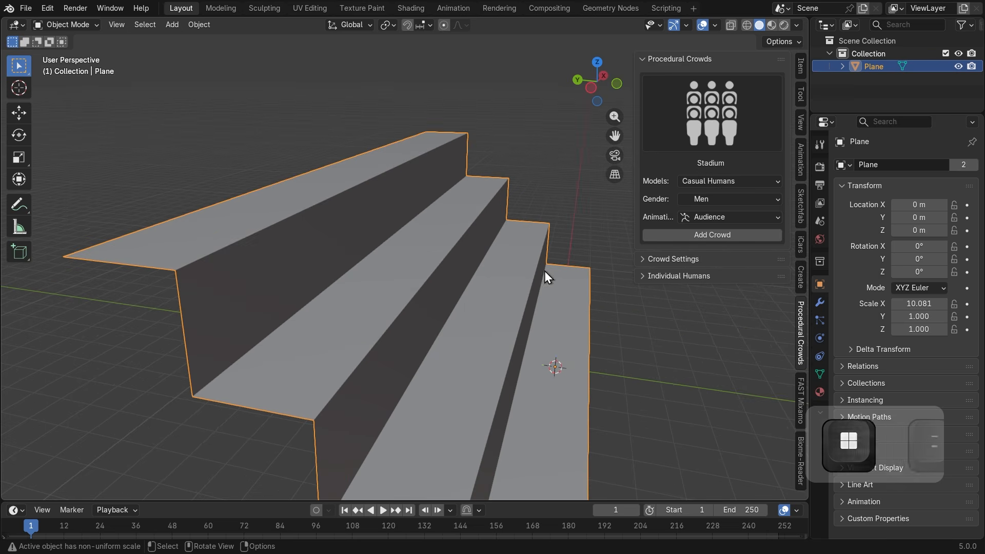
{"action": "middle_click_drag", "start_coordinate": [510, 390], "coordinate": [394, 227]}
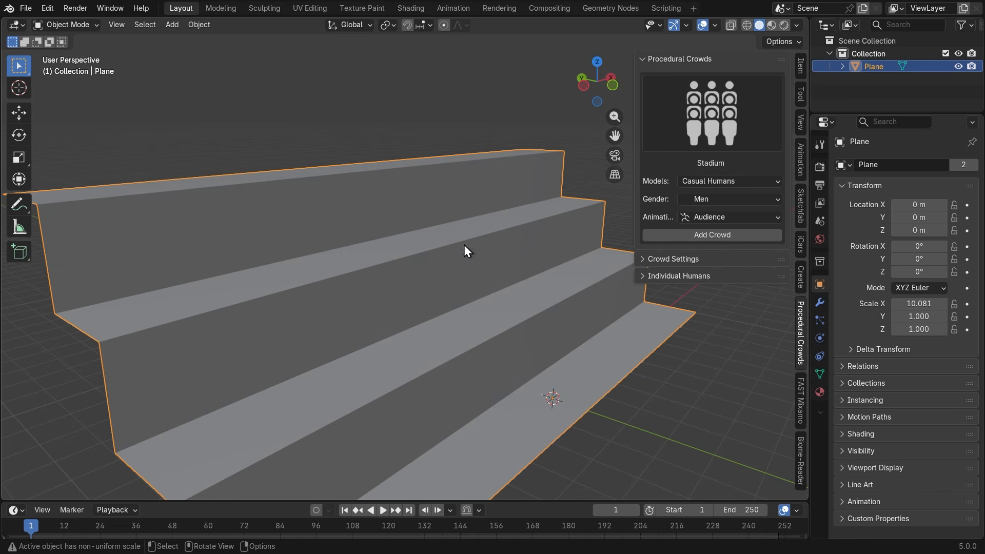
Set the stadium crowd's gender to Mix and its animation to Stadium for the Casual Humans models
{"action": "scroll", "coordinate": [503, 377], "scroll_direction": "down", "scroll_amount": 5}
{"action": "middle_click_drag", "start_coordinate": [506, 377], "coordinate": [462, 353]}
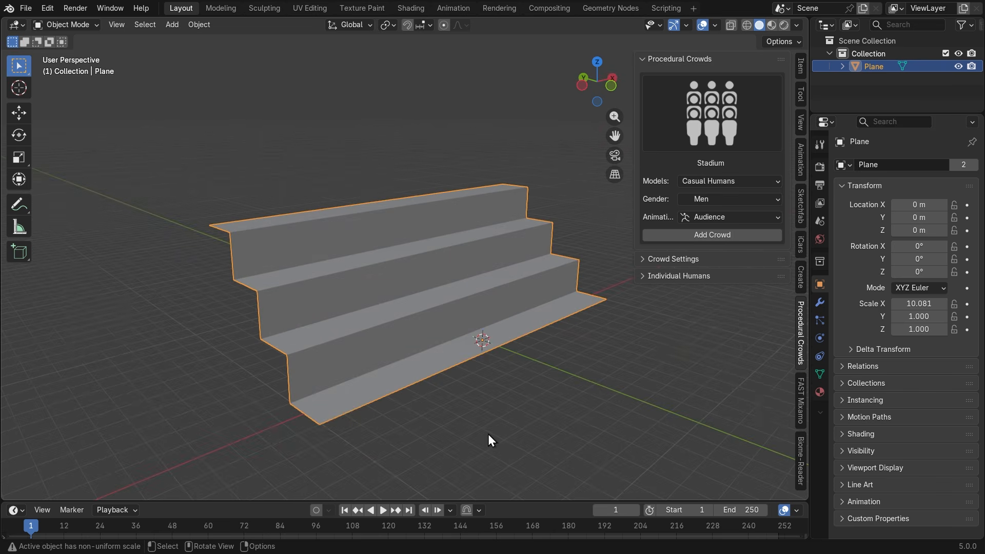
{"action": "middle_click_drag", "start_coordinate": [403, 339], "coordinate": [451, 362]}
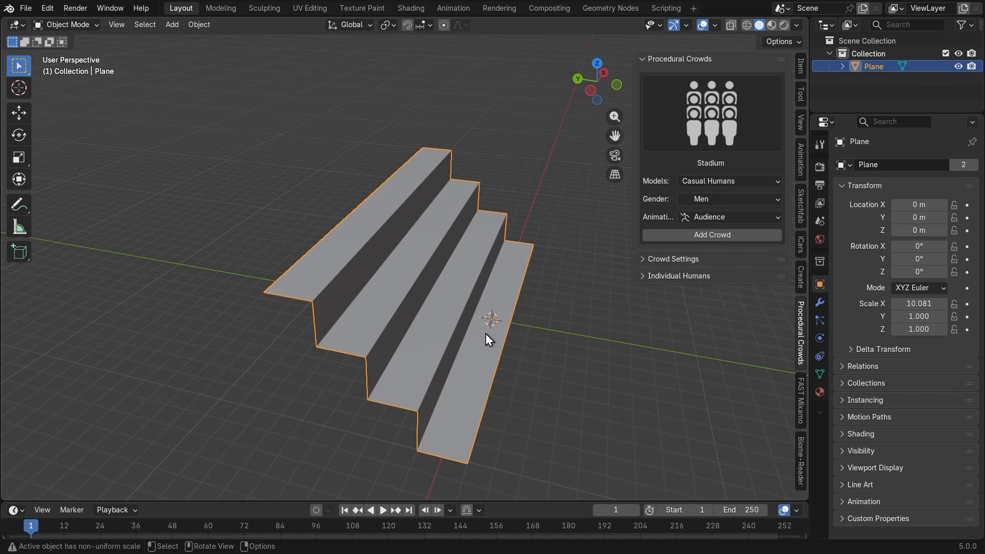
{"action": "middle_click_drag", "start_coordinate": [485, 333], "coordinate": [464, 336]}
{"action": "left_click", "coordinate": [728, 217]}
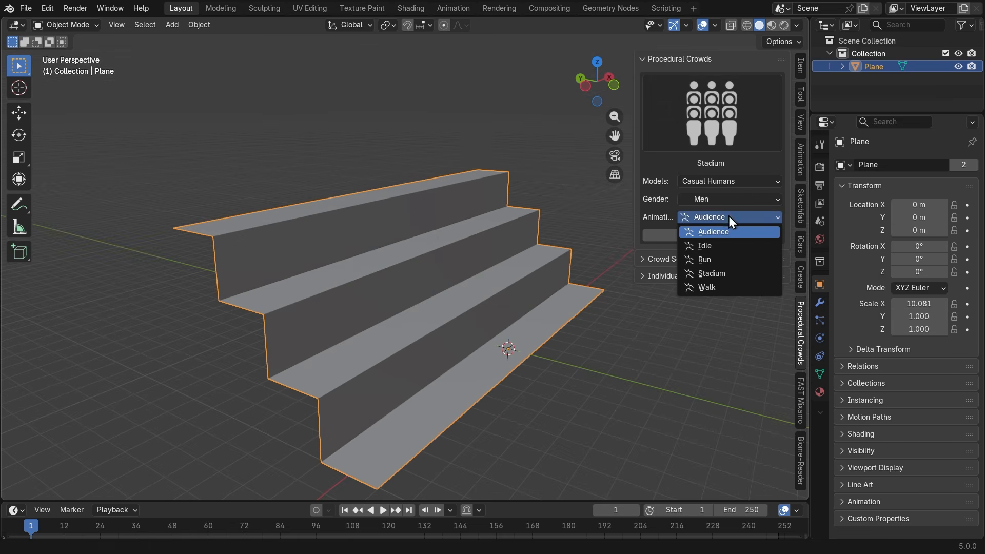
{"action": "left_click", "coordinate": [728, 199]}
{"action": "left_click", "coordinate": [724, 225]}
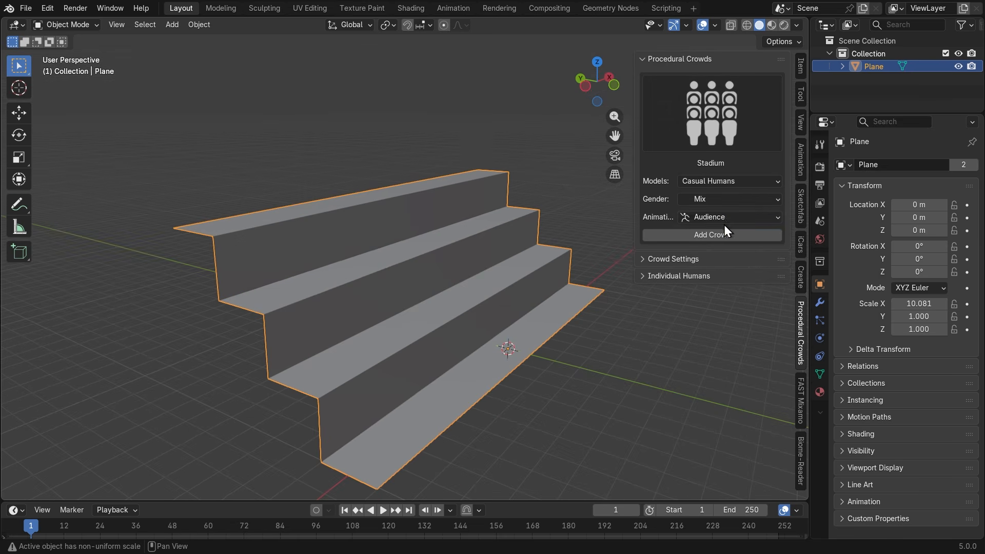
{"action": "left_click", "coordinate": [726, 218]}
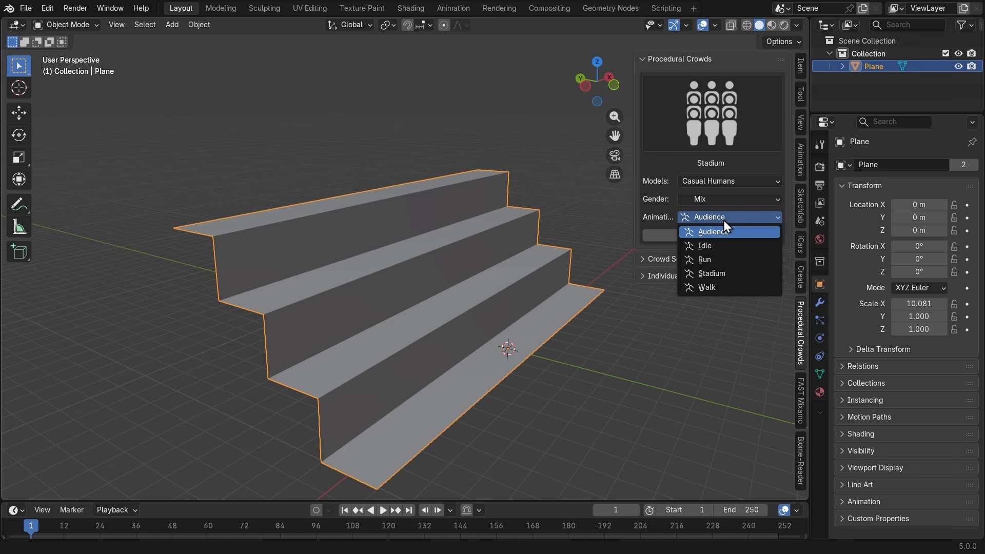
{"action": "left_click", "coordinate": [714, 272]}
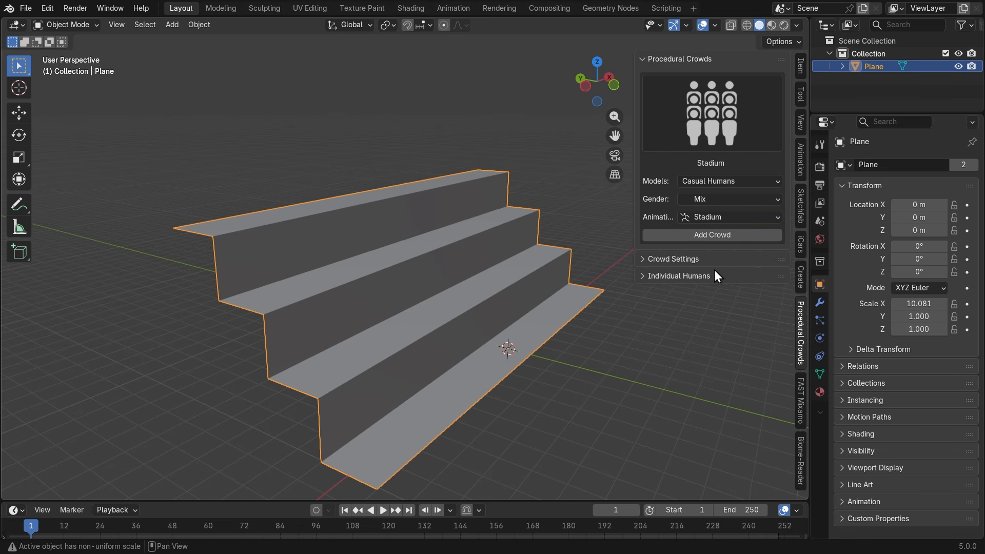
Try adding the crowd to the stepped plane, examine the people's proportions from several angles, and undo the addition
{"action": "left_click", "coordinate": [715, 231]}
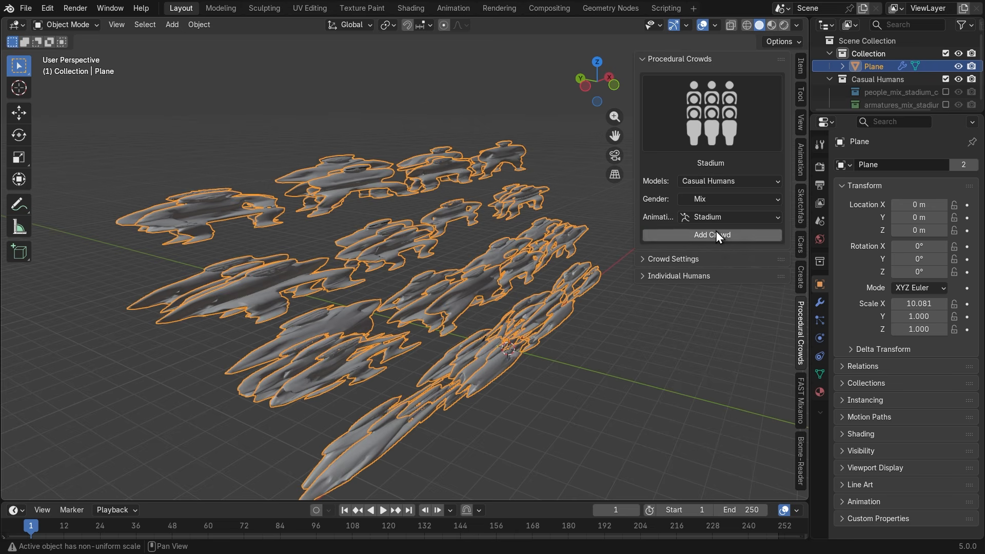
{"action": "middle_click_drag", "start_coordinate": [505, 445], "coordinate": [536, 424]}
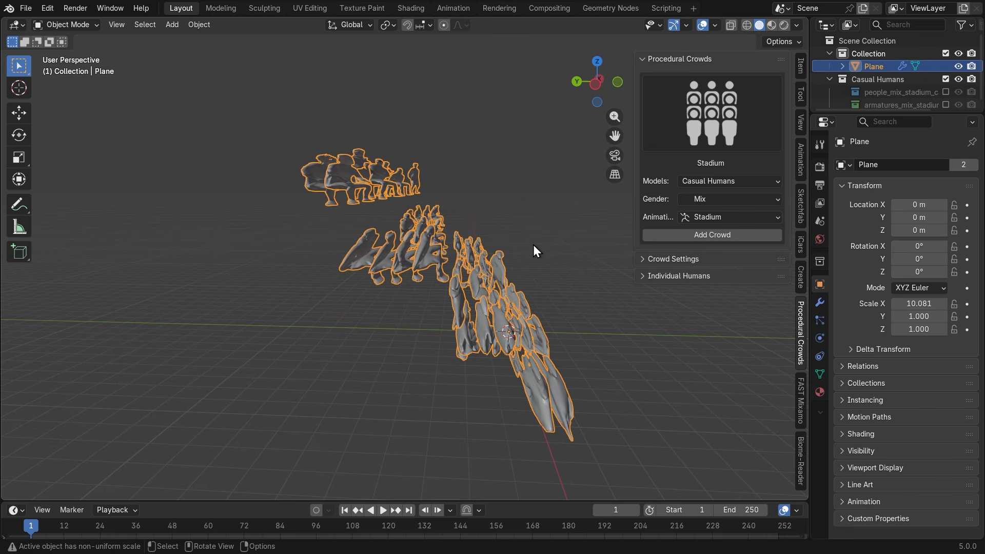
{"action": "middle_click_drag", "start_coordinate": [592, 369], "coordinate": [486, 366]}
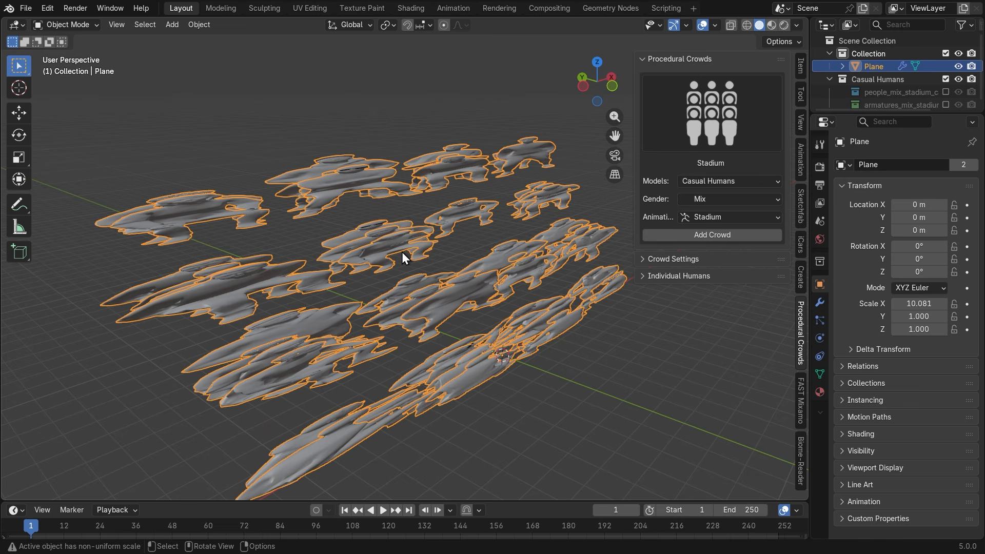
{"action": "middle_click_drag", "start_coordinate": [402, 251], "coordinate": [628, 431]}
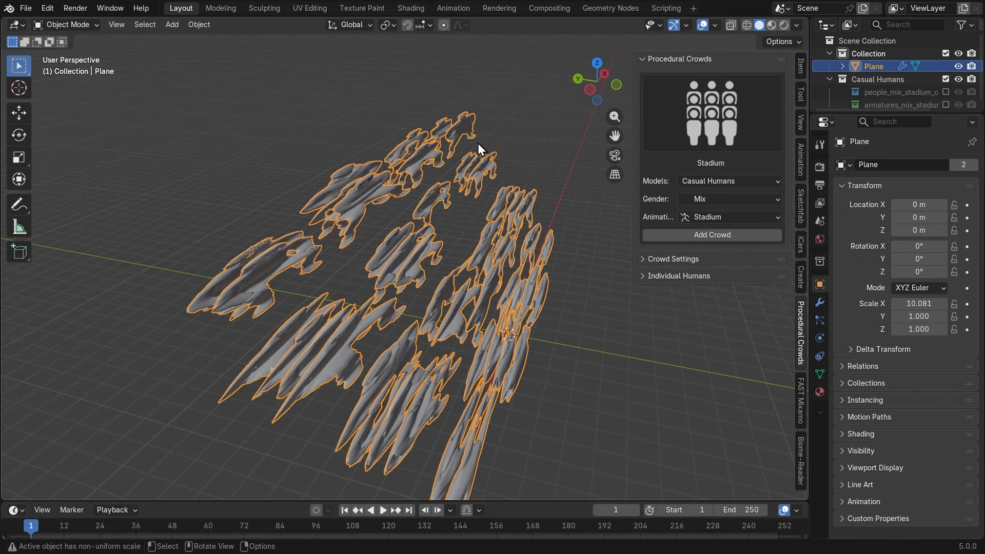
{"action": "middle_click_drag", "start_coordinate": [458, 149], "coordinate": [521, 192]}
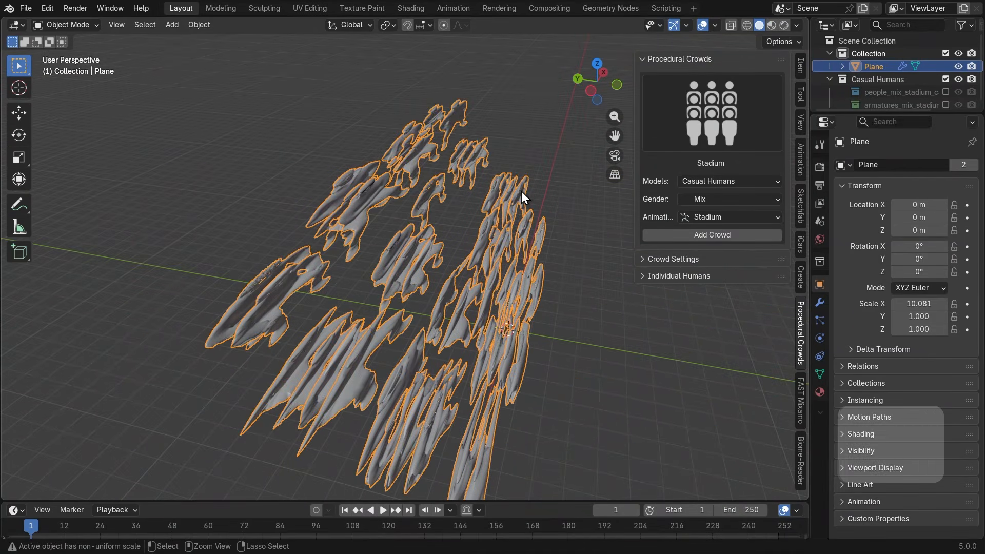
{"action": "key", "text": "ctrl+z"}
{"action": "key", "text": "ctrl+z"}
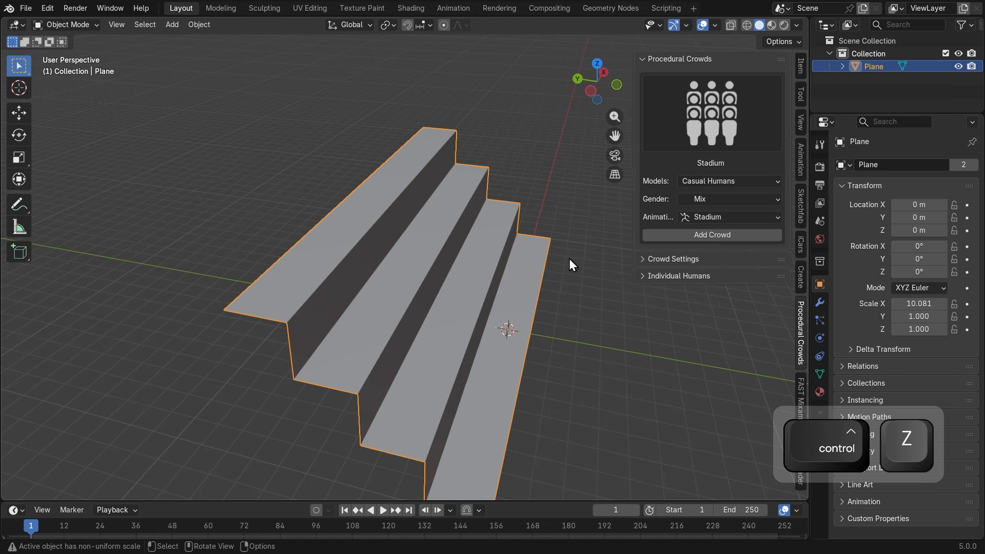
Check the stepped plane's scale values in its transform properties and apply the object's scale
{"action": "middle_click_drag", "start_coordinate": [409, 338], "coordinate": [402, 314]}
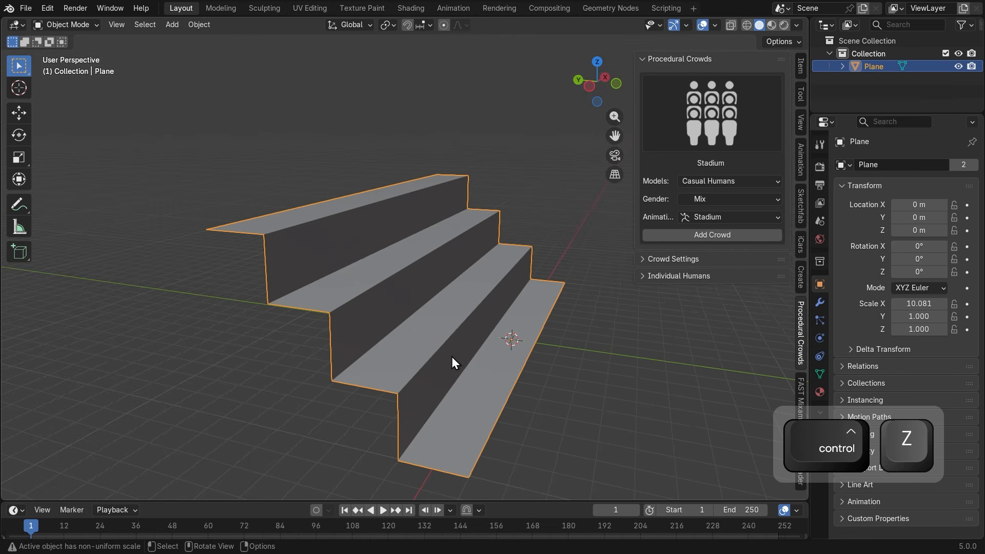
{"action": "middle_click_drag", "start_coordinate": [461, 367], "coordinate": [394, 242], "text": "shift"}
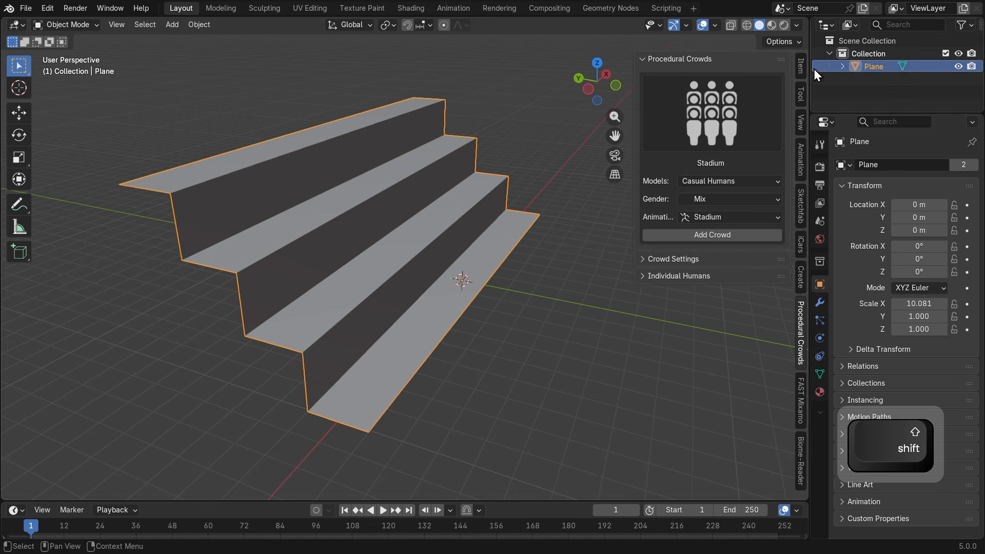
{"action": "key", "text": "super+equal"}
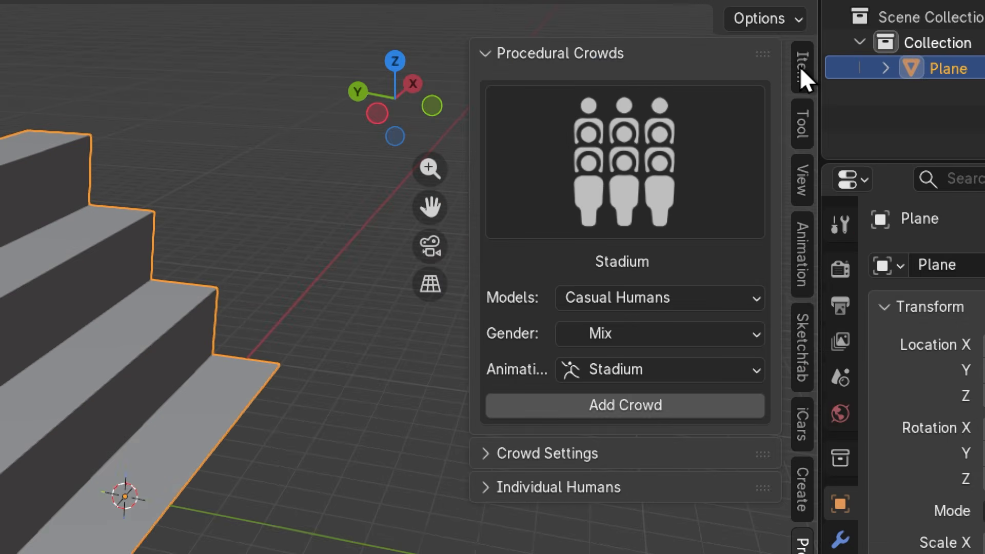
{"action": "key", "text": "super+minus"}
{"action": "left_click", "coordinate": [799, 66]}
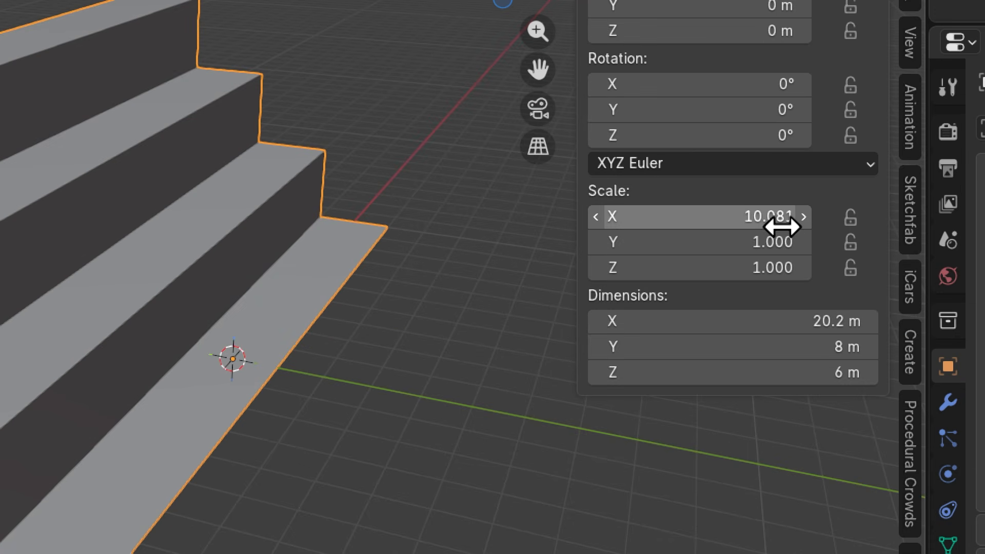
{"action": "key", "text": "super+minus"}
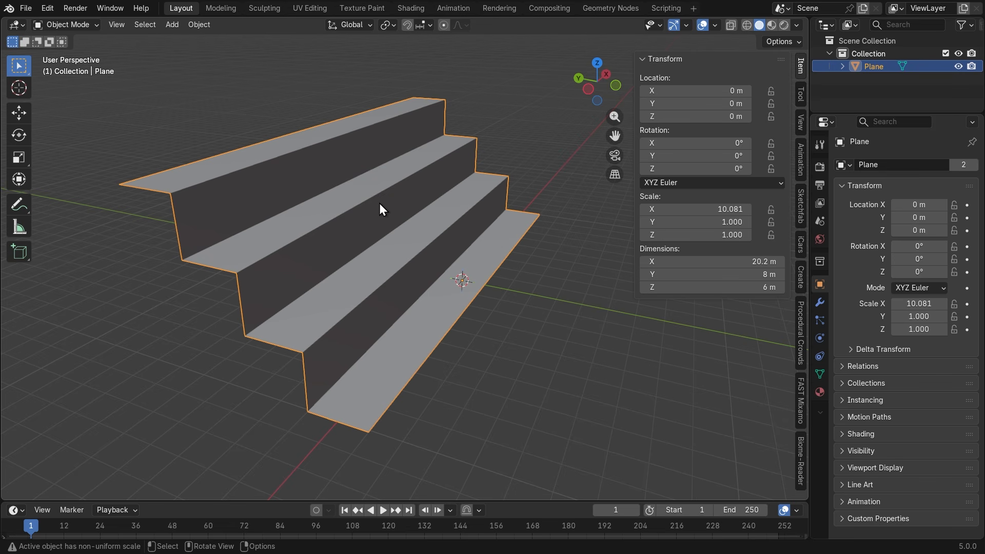
{"action": "key", "text": "ctrl+a"}
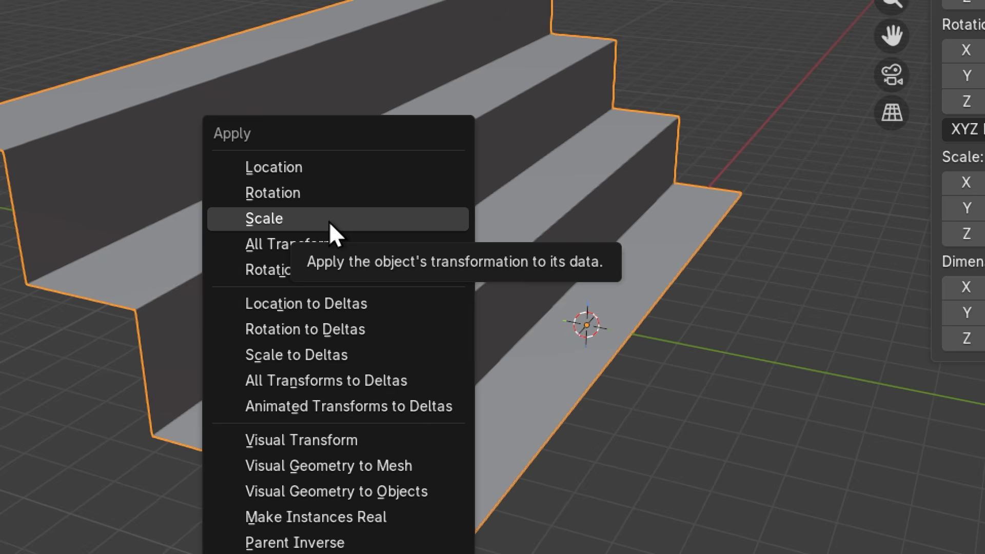
{"action": "key", "text": "super+minus"}
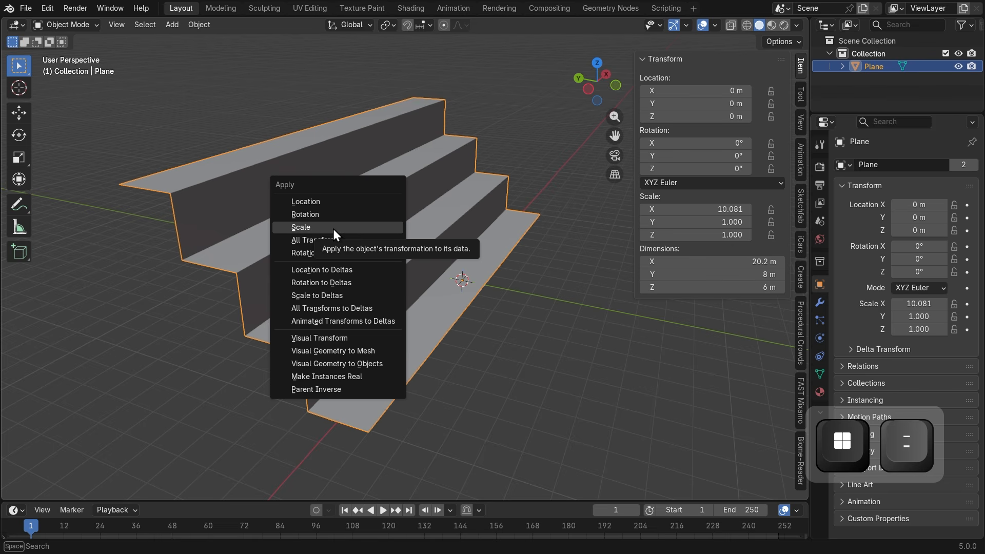
{"action": "left_click", "coordinate": [333, 228]}
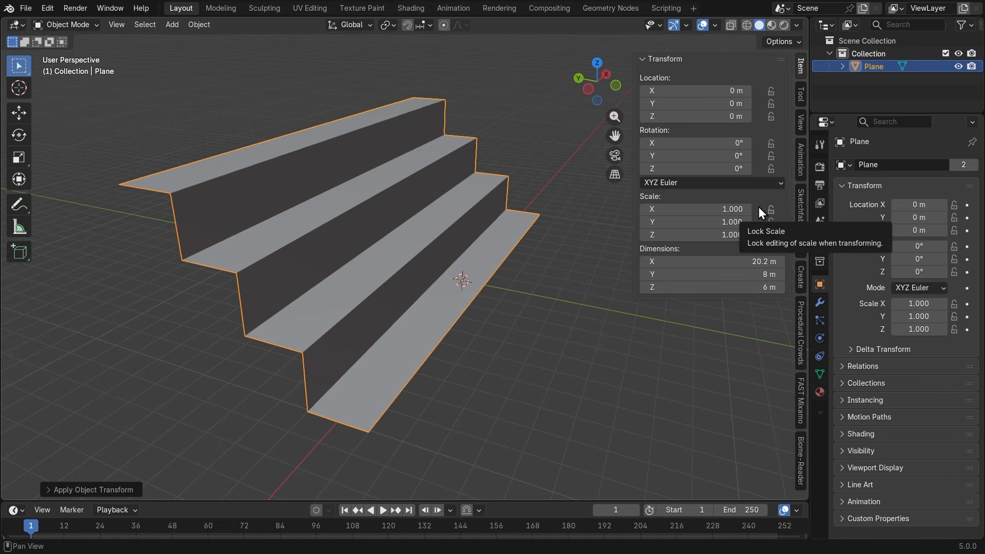
{"action": "key", "text": "super+plus"}
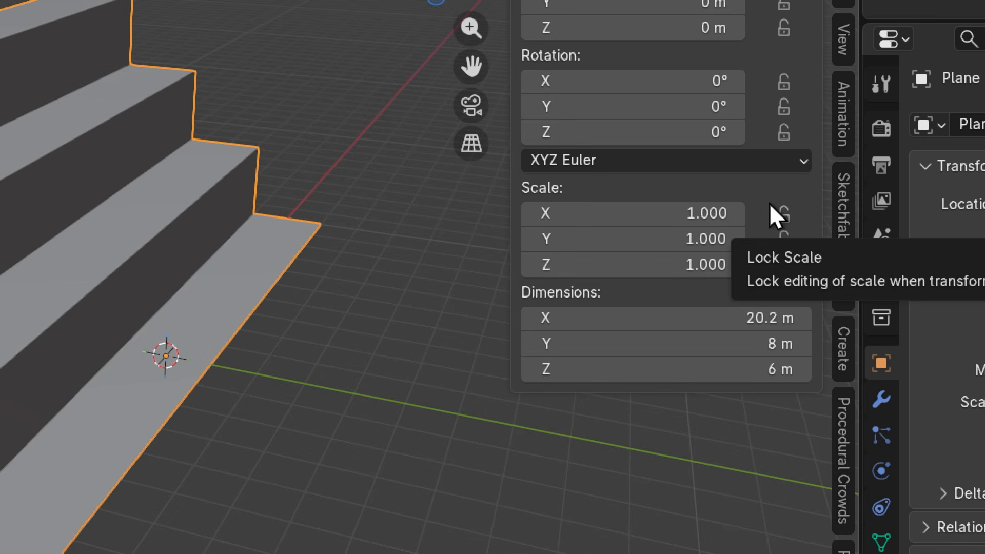
{"action": "key", "text": "super+minus"}
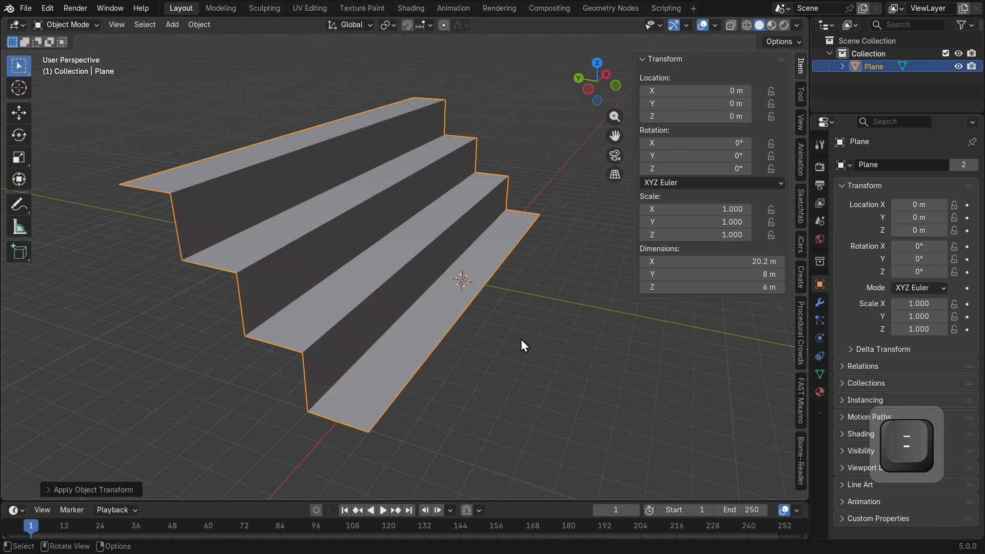
Return to the Procedural Crowds settings and duplicate the stepped plane in place
{"action": "mouse_move", "coordinate": [521, 339]}
{"action": "middle_mouse_down"}
{"action": "mouse_move", "coordinate": [472, 346]}
{"action": "mouse_move", "coordinate": [391, 327]}
{"action": "mouse_move", "coordinate": [521, 346]}
{"action": "mouse_move", "coordinate": [531, 334]}
{"action": "mouse_move", "coordinate": [510, 339]}
{"action": "middle_mouse_up"}
{"action": "left_click", "coordinate": [800, 324]}
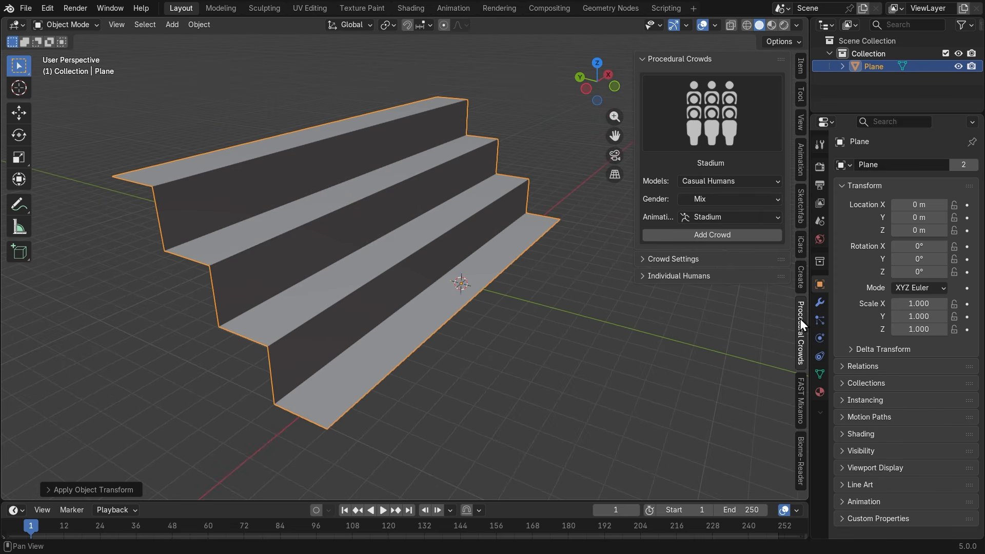
{"action": "middle_click_drag", "start_coordinate": [439, 310], "coordinate": [364, 255]}
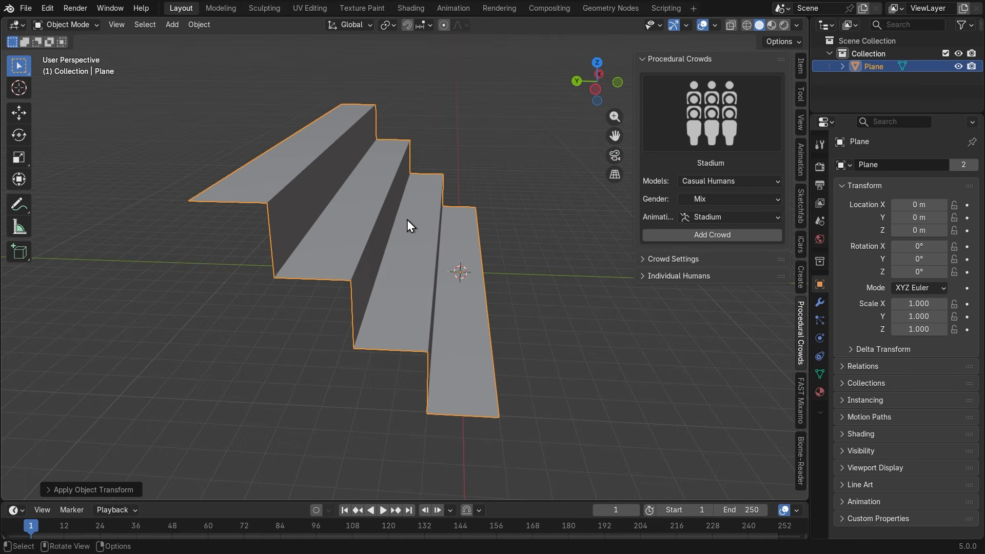
{"action": "key", "text": "shift+d"}
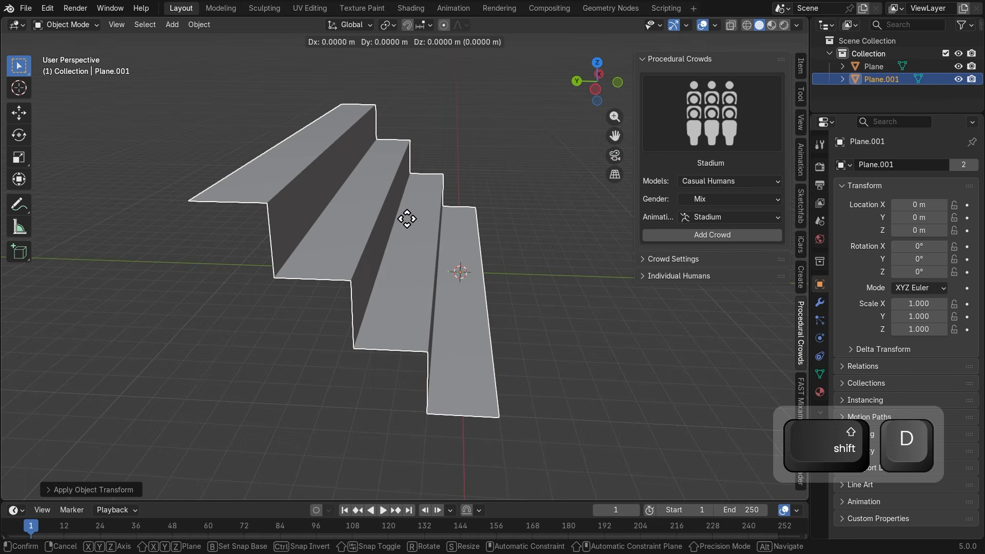
{"action": "key", "text": "Return"}
Try moving the duplicated seating about 3.63 m along negative Y and undo the move
{"action": "left_click", "coordinate": [18, 112]}
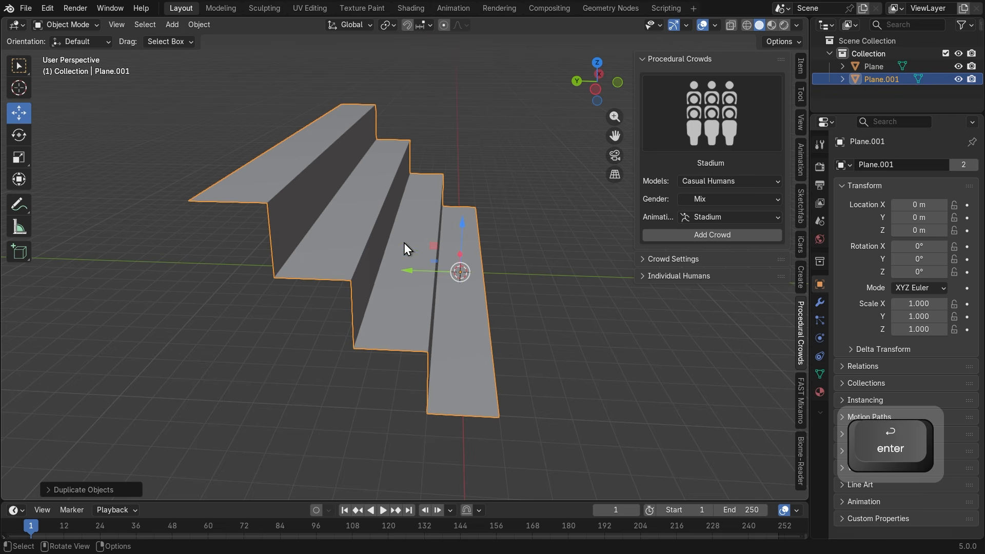
{"action": "left_click_drag", "start_coordinate": [409, 270], "coordinate": [491, 262]}
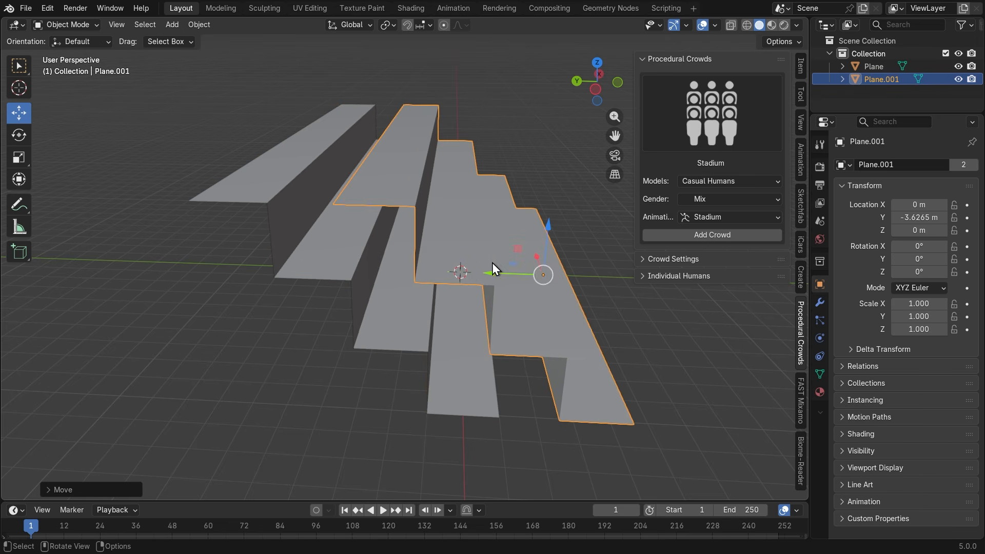
{"action": "key", "text": "ctrl+z"}
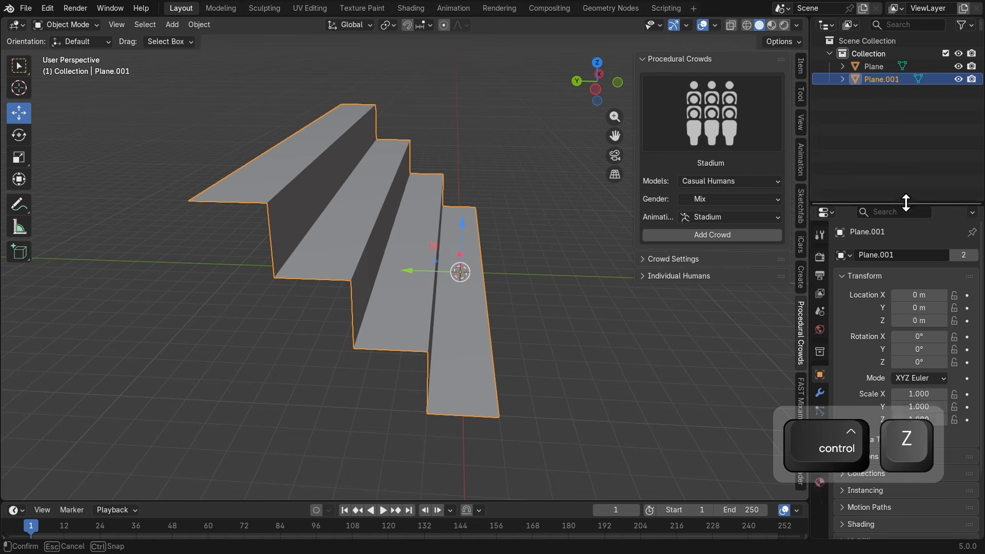
Enlarge the object list and rename the original plane as Stadium
{"action": "left_click_drag", "start_coordinate": [904, 114], "coordinate": [902, 204]}
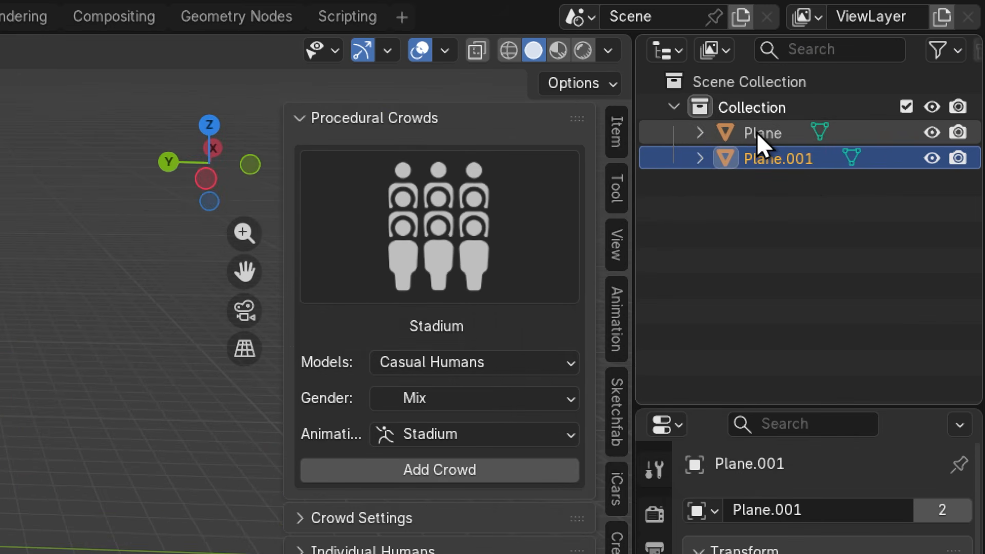
{"action": "double_click", "coordinate": [756, 131]}
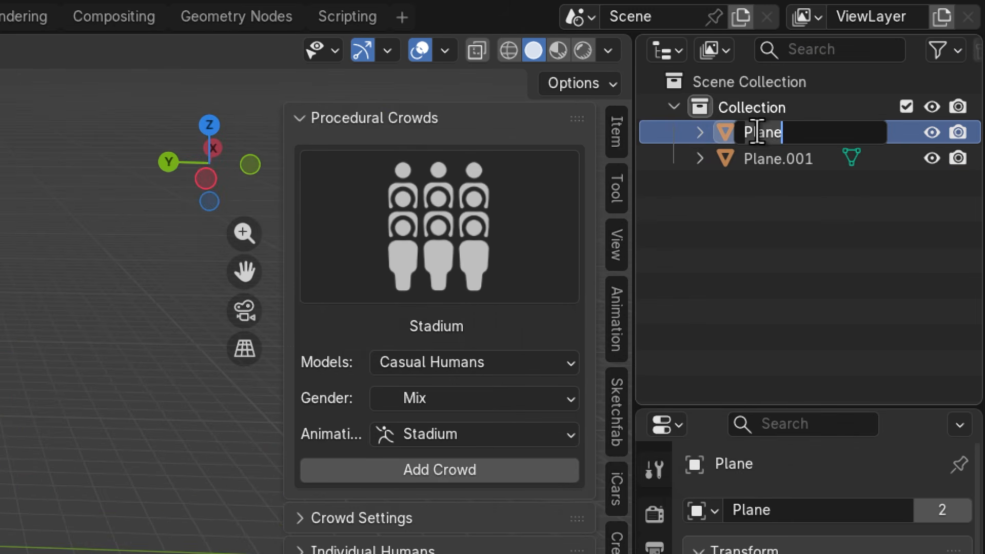
{"action": "type", "text": "Stadium"}
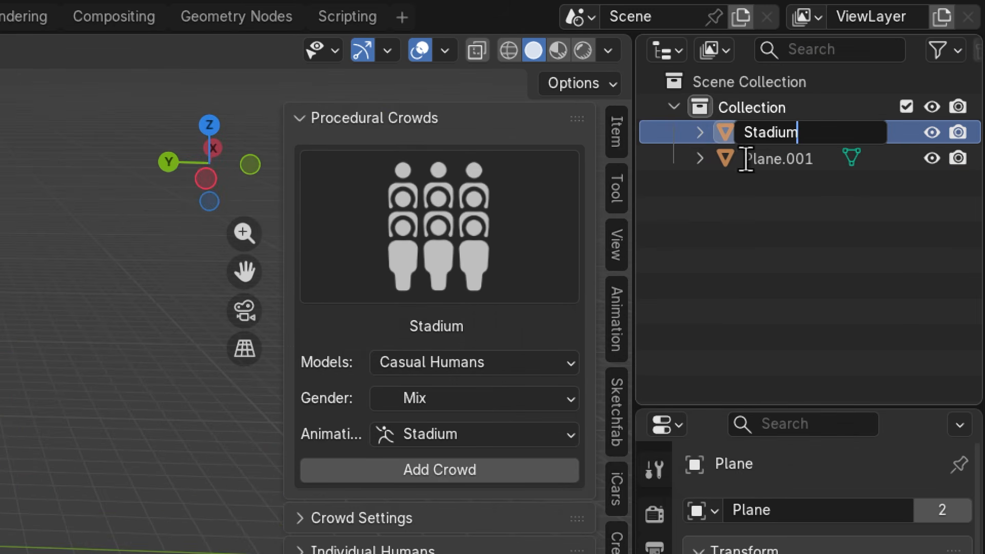
{"action": "key", "text": "Return"}
Rename the duplicated plane as Audience
{"action": "left_click", "coordinate": [790, 133]}
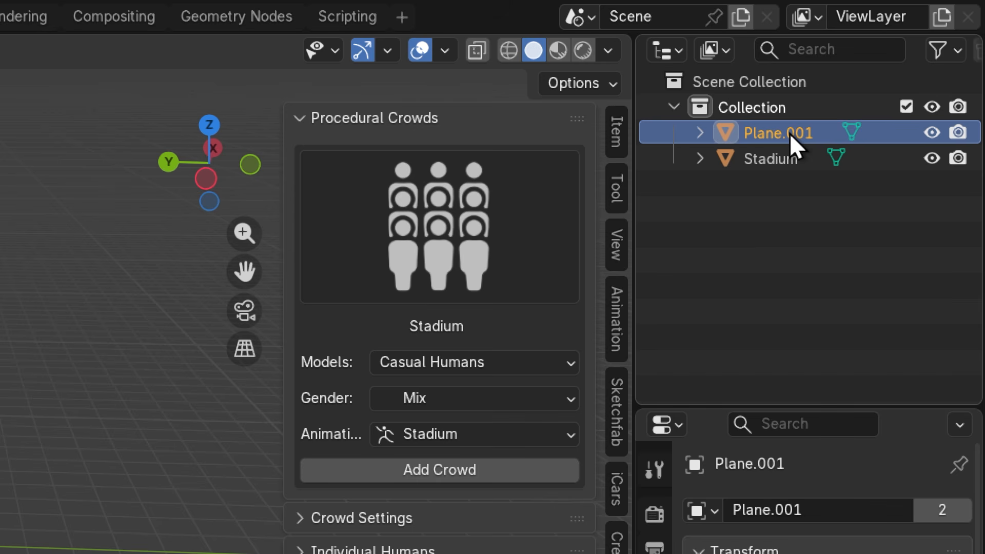
{"action": "double_click", "coordinate": [789, 134]}
{"action": "type", "text": "Audience"}
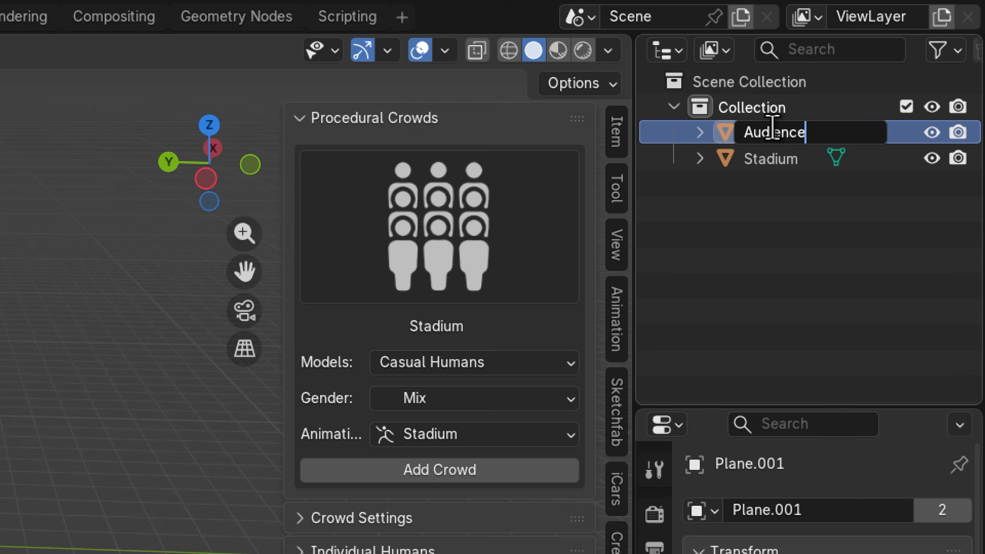
{"action": "key", "text": "Return"}
{"action": "key", "text": "super+minus"}
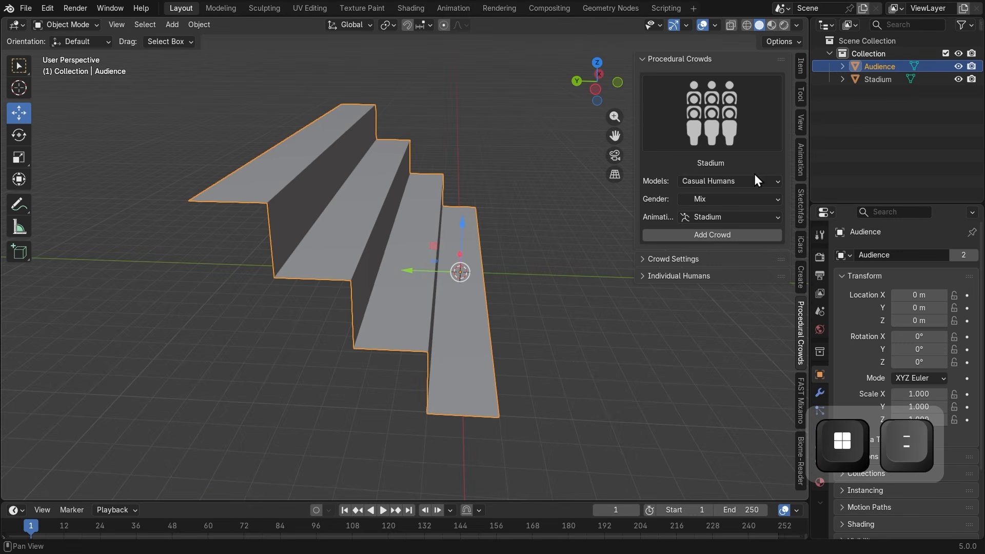
{"action": "middle_click_drag", "start_coordinate": [514, 321], "coordinate": [445, 317]}
{"action": "scroll", "coordinate": [445, 317], "scroll_direction": "down", "scroll_amount": 2}
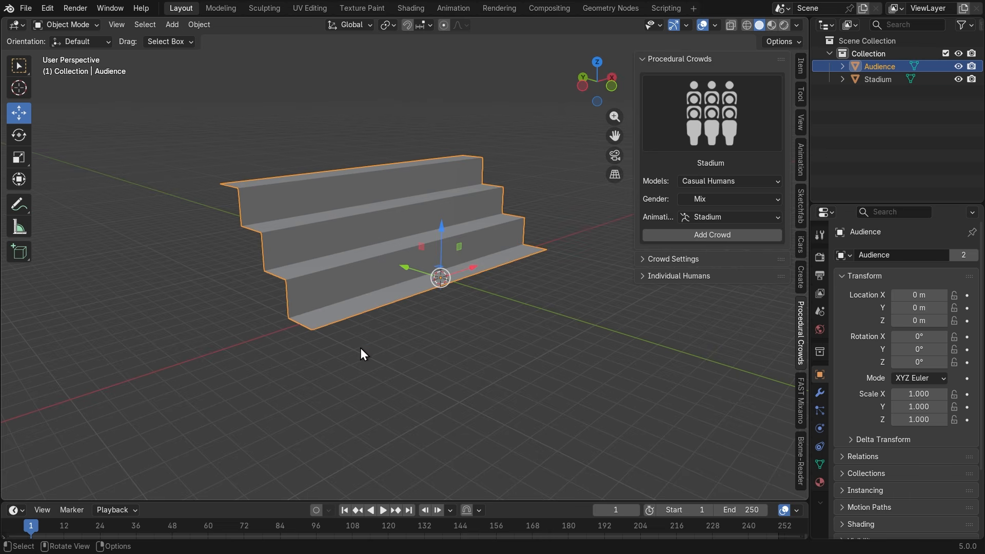
Add a procedural crowd to the Audience mesh using Casual Humans models, Mix gender and the Stadium animation
{"action": "middle_click_drag", "start_coordinate": [361, 351], "coordinate": [415, 358]}
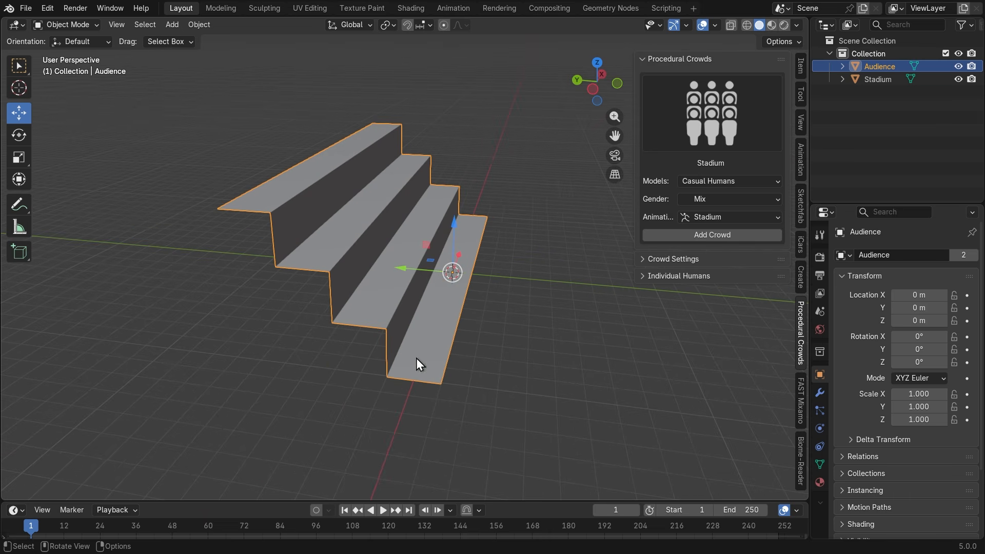
{"action": "left_click", "coordinate": [720, 179]}
{"action": "left_click", "coordinate": [718, 195]}
{"action": "left_click", "coordinate": [715, 201]}
{"action": "left_click", "coordinate": [717, 202]}
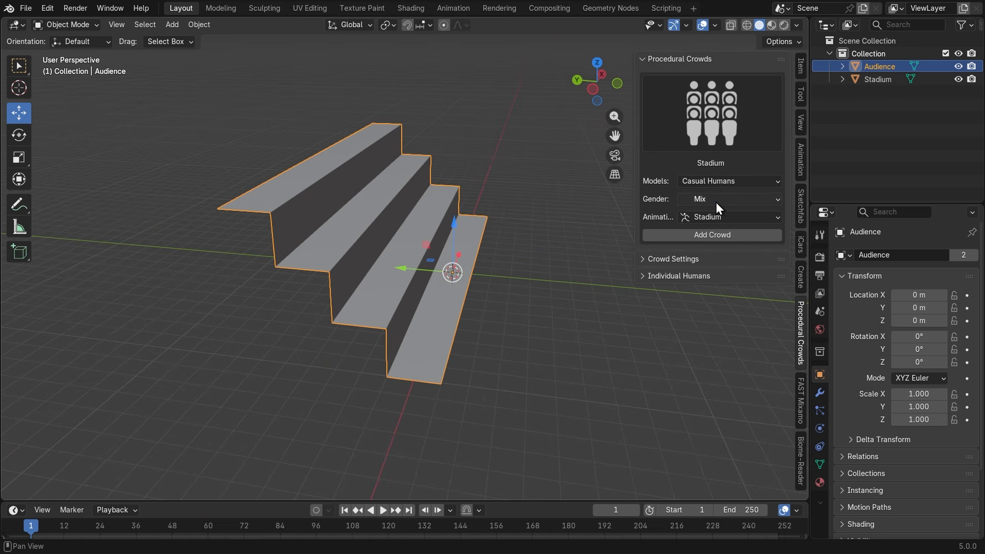
{"action": "left_click", "coordinate": [724, 217]}
{"action": "left_click", "coordinate": [731, 277]}
{"action": "left_click", "coordinate": [718, 202]}
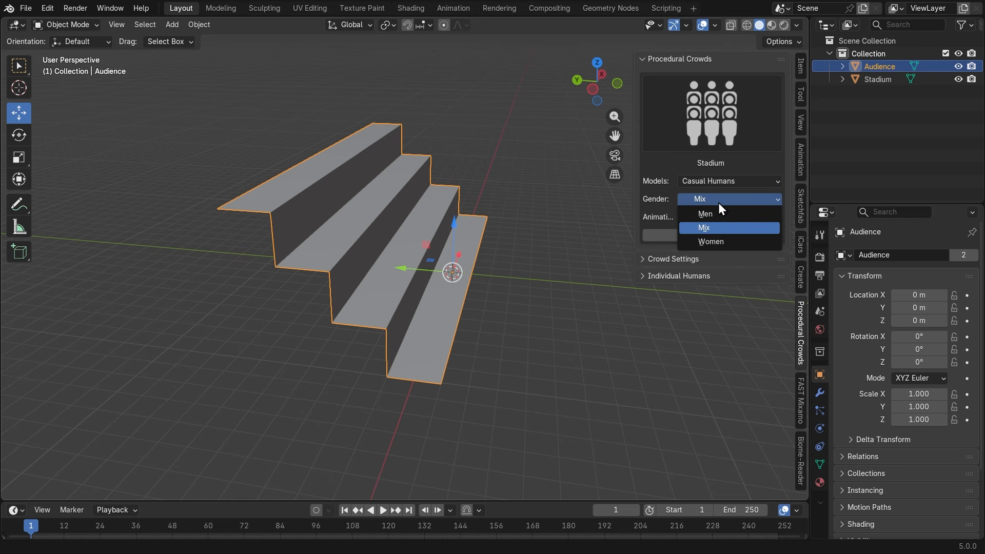
{"action": "left_click", "coordinate": [721, 227]}
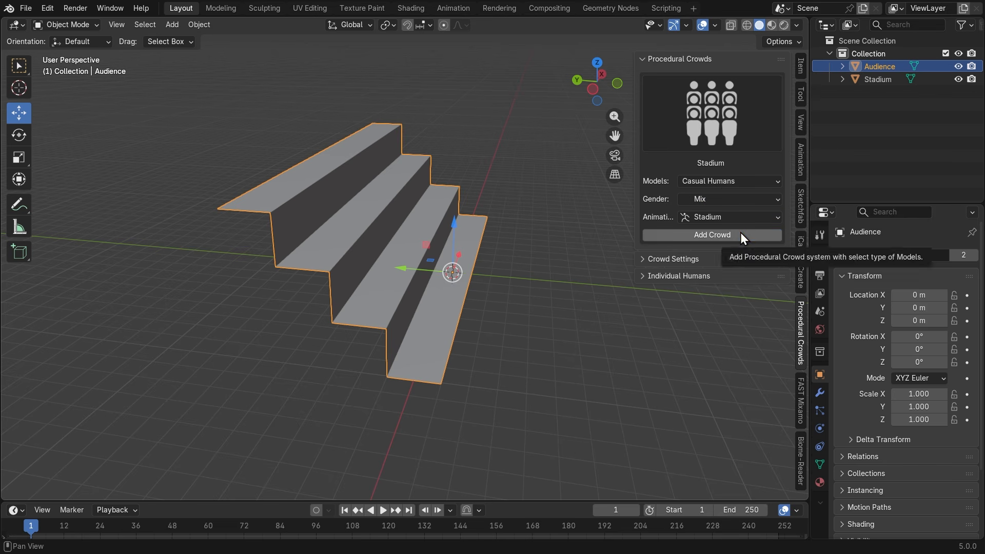
{"action": "left_click", "coordinate": [740, 232]}
Display the crowd with its materials in Material Preview shading
{"action": "middle_click_drag", "start_coordinate": [531, 340], "coordinate": [466, 345]}
{"action": "scroll", "coordinate": [450, 344], "scroll_direction": "up", "scroll_amount": 5}
{"action": "scroll", "coordinate": [449, 346], "scroll_direction": "down", "scroll_amount": 3}
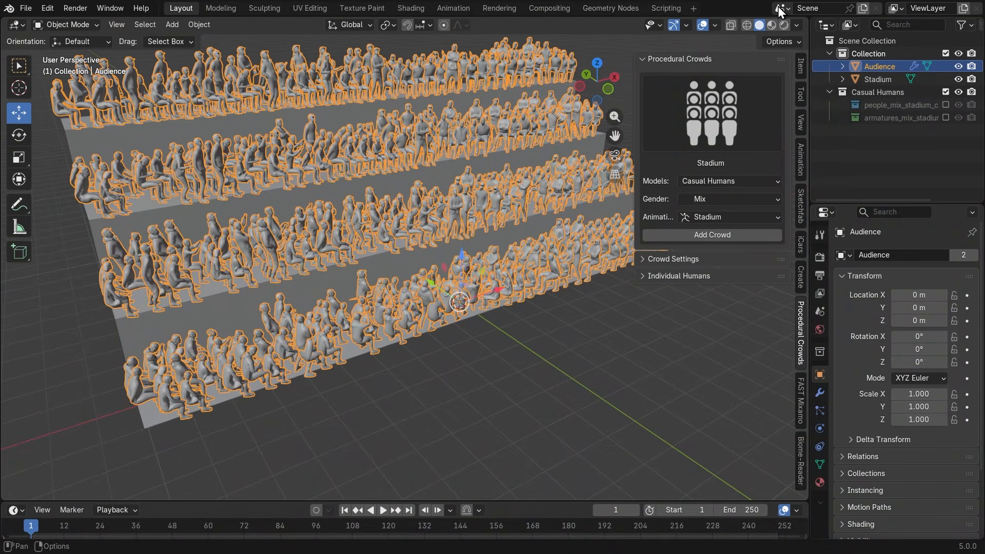
{"action": "left_click", "coordinate": [771, 25]}
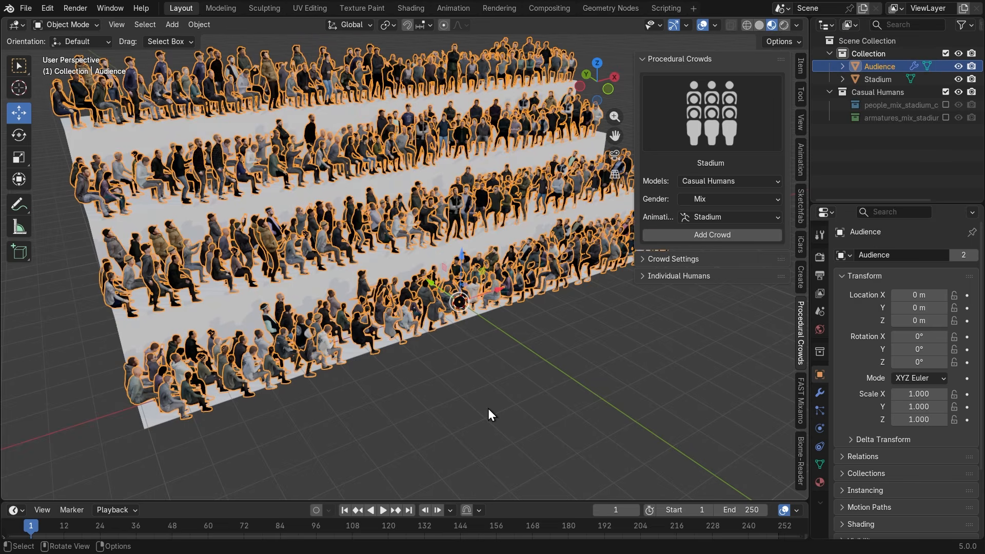
{"action": "middle_click_drag", "start_coordinate": [445, 393], "coordinate": [423, 308]}
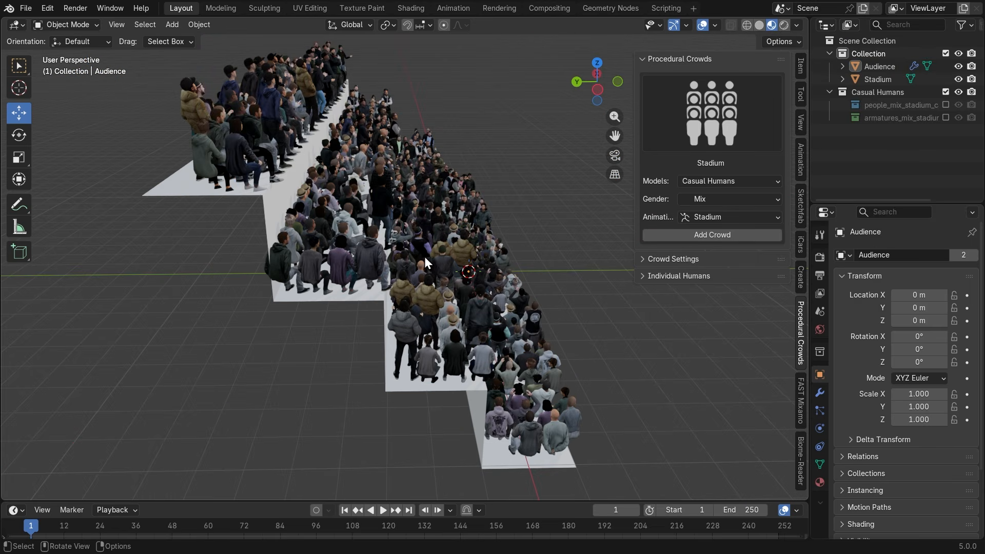
{"action": "middle_click_drag", "start_coordinate": [423, 256], "coordinate": [401, 187]}
Select the crowd and the Stadium mesh in turn to examine them as separate objects, ending with Audience selected
{"action": "left_click", "coordinate": [402, 182]}
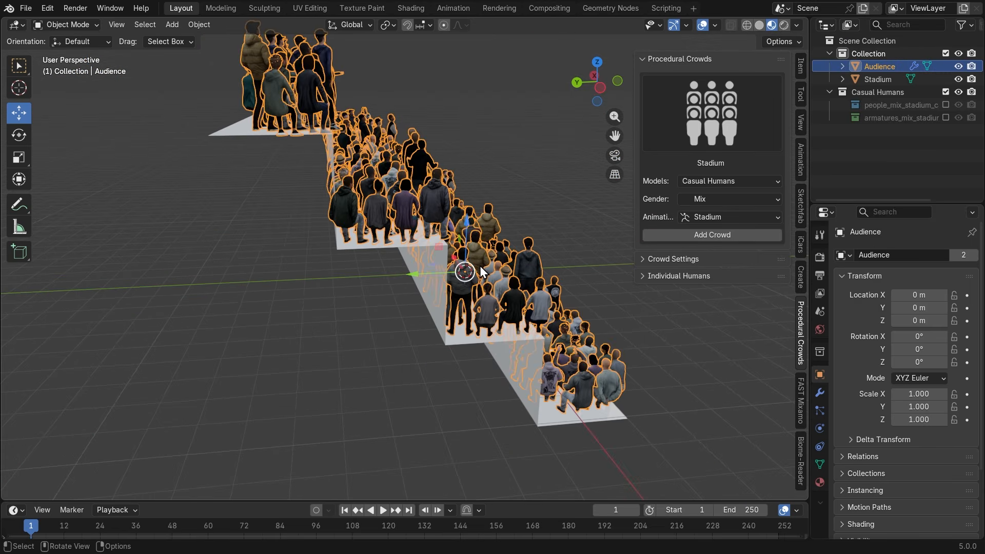
{"action": "middle_click_drag", "start_coordinate": [479, 266], "coordinate": [443, 220]}
{"action": "left_click", "coordinate": [392, 164]}
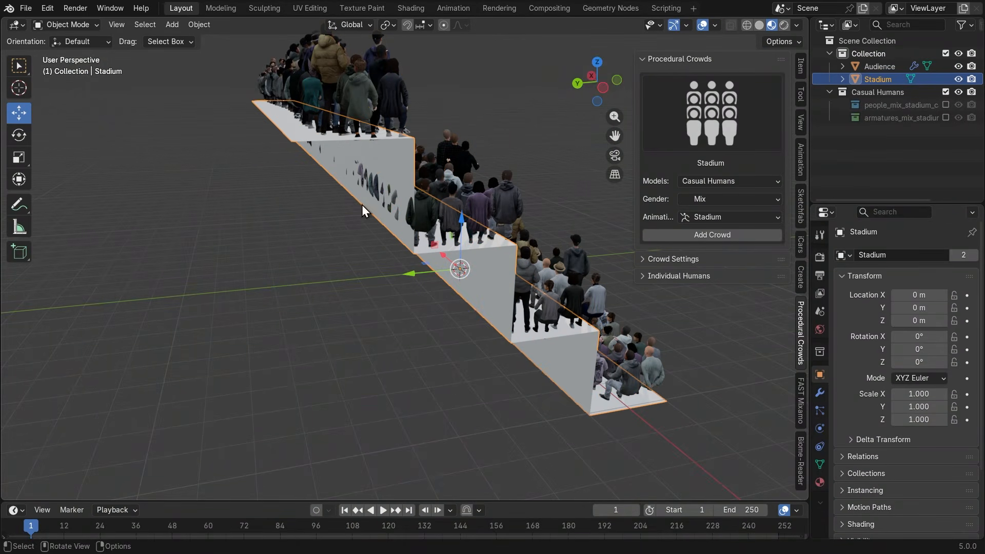
{"action": "middle_click_drag", "start_coordinate": [383, 251], "coordinate": [309, 355]}
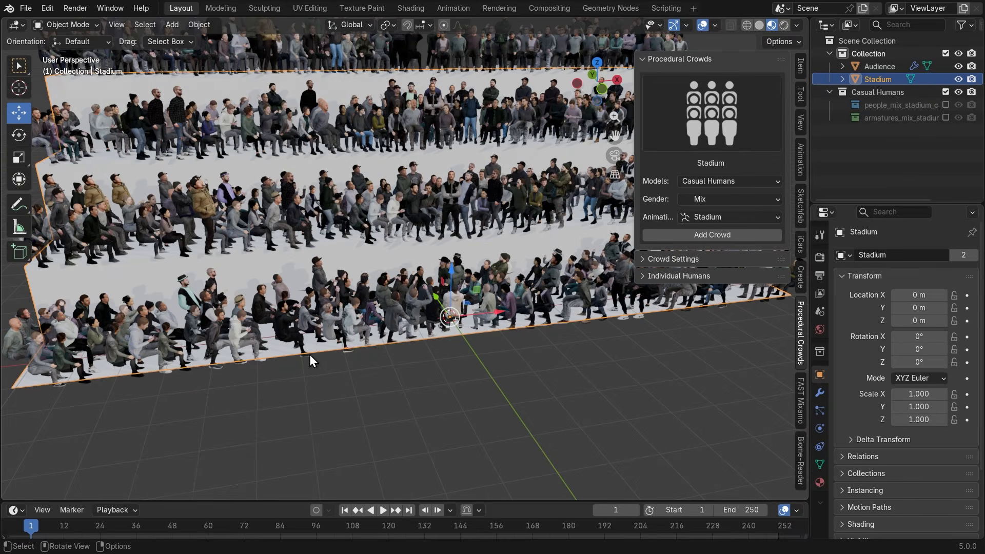
{"action": "scroll", "coordinate": [406, 232], "scroll_direction": "down", "scroll_amount": 2}
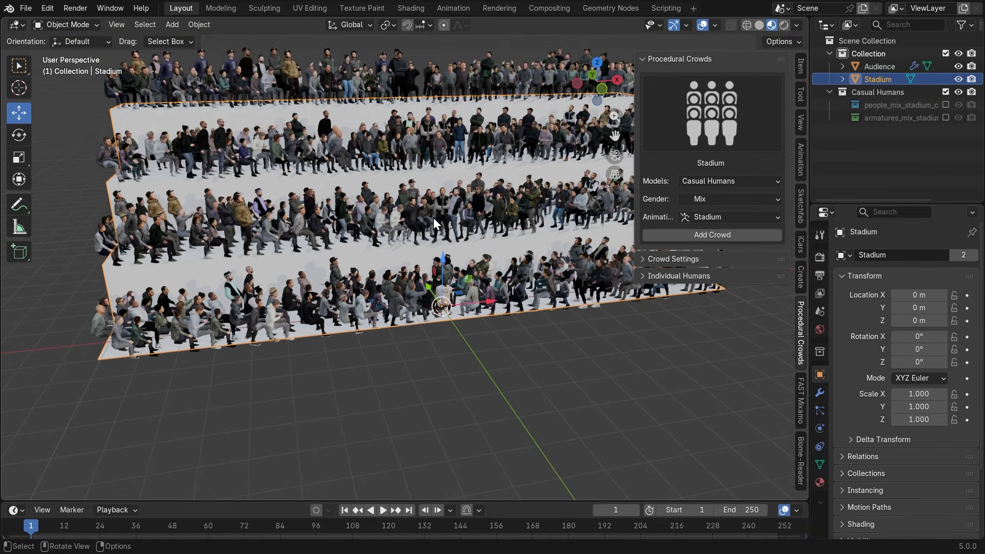
{"action": "left_click", "coordinate": [460, 354]}
{"action": "left_click", "coordinate": [465, 226]}
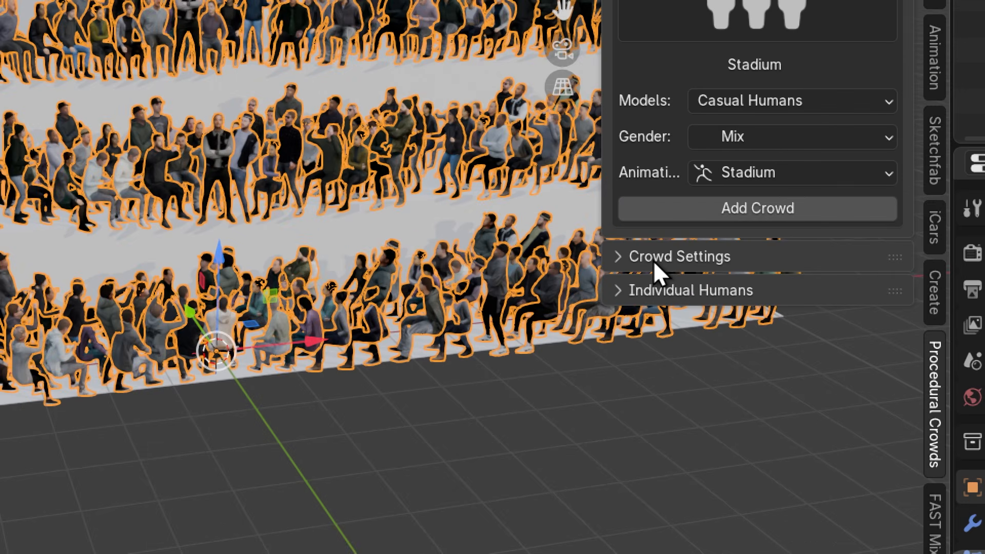
Expand the General Settings of the Audience crowd and widen the sidebar so the setting names are readable
{"action": "left_click", "coordinate": [659, 260]}
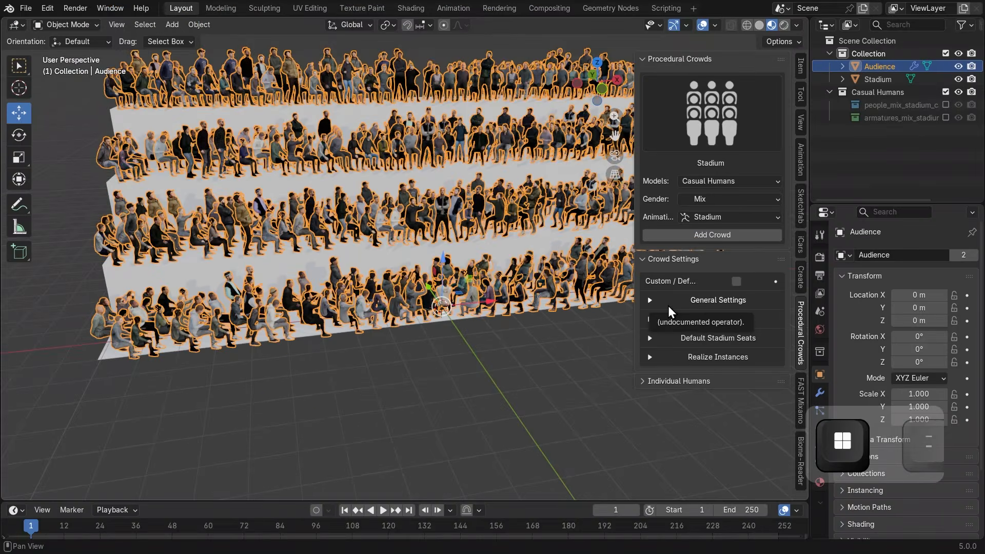
{"action": "key", "text": "super+minus"}
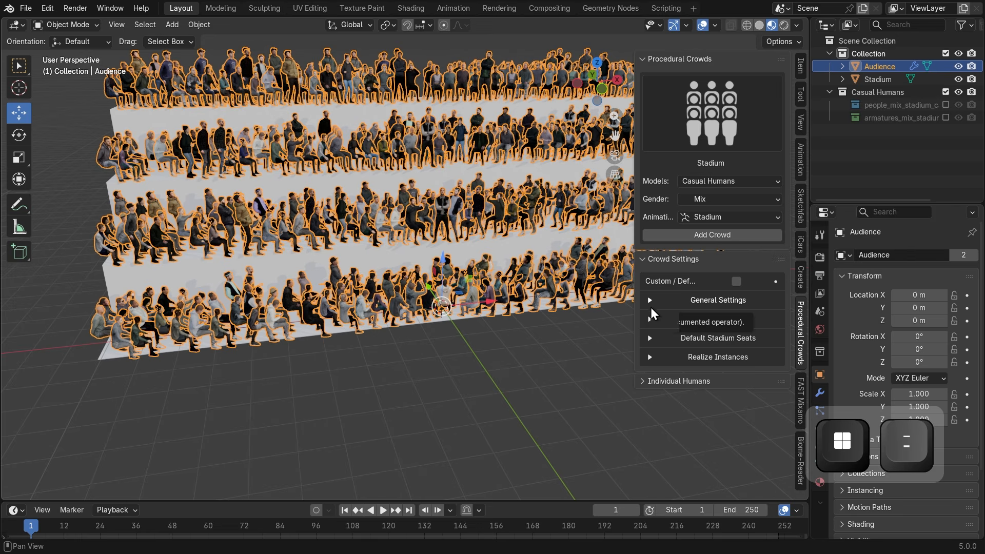
{"action": "left_click", "coordinate": [662, 298]}
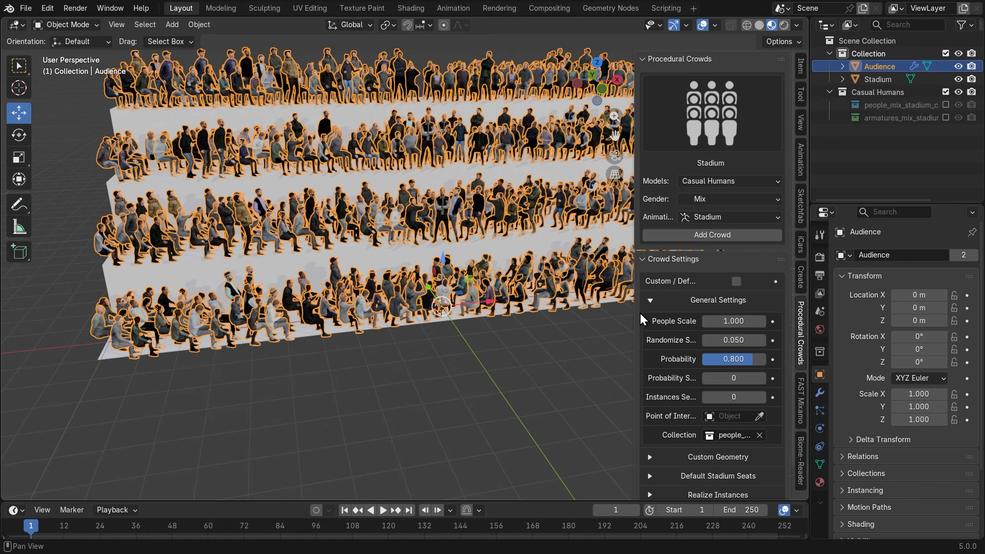
{"action": "left_click_drag", "start_coordinate": [634, 448], "coordinate": [594, 352]}
{"action": "scroll", "coordinate": [417, 331], "scroll_direction": "down", "scroll_amount": 2}
{"action": "middle_click_drag", "start_coordinate": [497, 330], "coordinate": [413, 333], "text": "shift"}
{"action": "middle_click_drag", "start_coordinate": [310, 338], "coordinate": [374, 349]}
{"action": "scroll", "coordinate": [374, 349], "scroll_direction": "up", "scroll_amount": 3}
{"action": "middle_click_drag", "start_coordinate": [344, 250], "coordinate": [404, 299]}
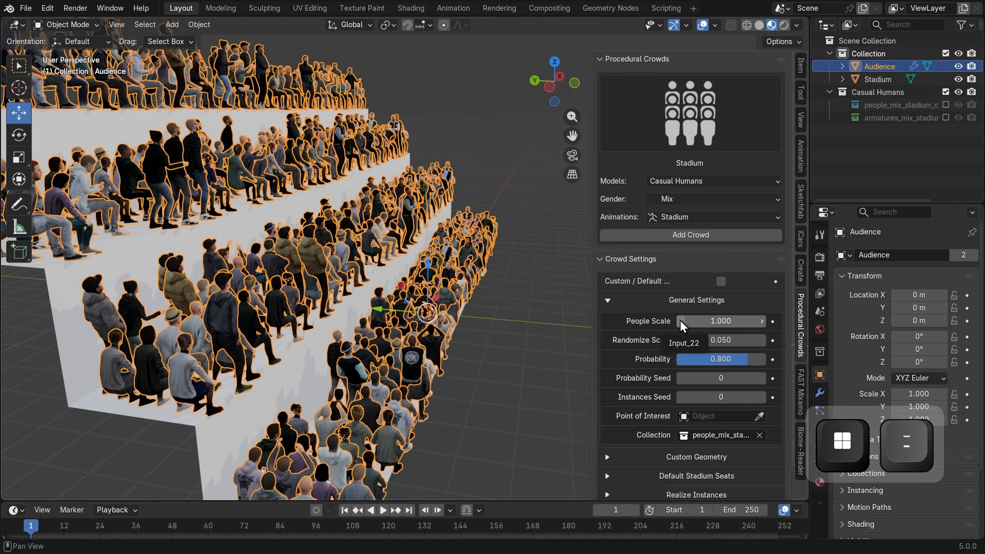
Try smaller sizes for the crowd members and set the People Scale to 0.8
{"action": "left_click", "coordinate": [627, 320]}
{"action": "left_click", "coordinate": [627, 320]}
{"action": "left_click", "coordinate": [628, 320]}
{"action": "left_click", "coordinate": [627, 320]}
{"action": "left_click", "coordinate": [680, 320]}
{"action": "left_click", "coordinate": [680, 320]}
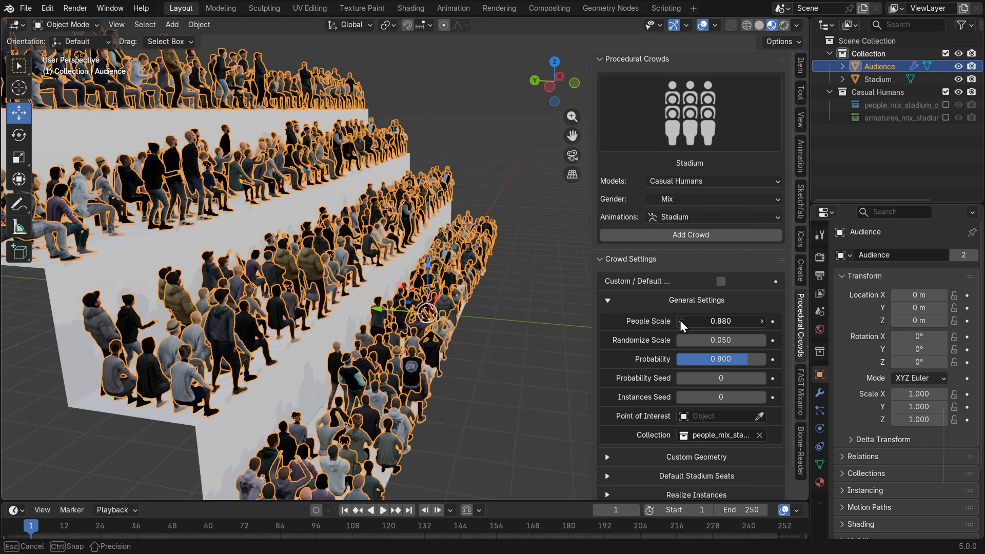
{"action": "left_click", "coordinate": [680, 321]}
{"action": "left_click", "coordinate": [680, 321]}
{"action": "left_click", "coordinate": [680, 321]}
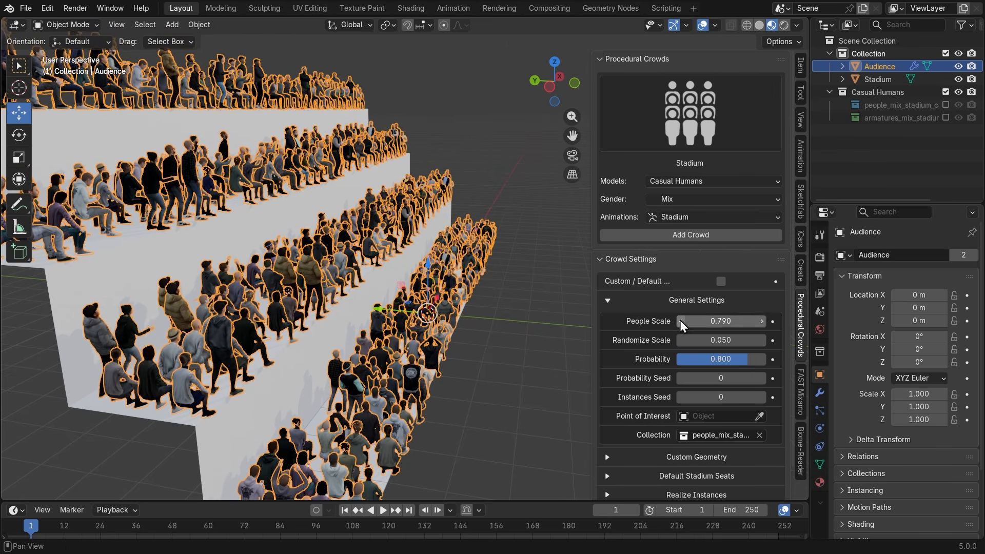
{"action": "left_click", "coordinate": [680, 320]}
{"action": "left_click", "coordinate": [680, 321]}
{"action": "left_click", "coordinate": [680, 321]}
{"action": "left_click", "coordinate": [680, 321]}
{"action": "left_click", "coordinate": [680, 320]}
{"action": "left_click", "coordinate": [680, 321]}
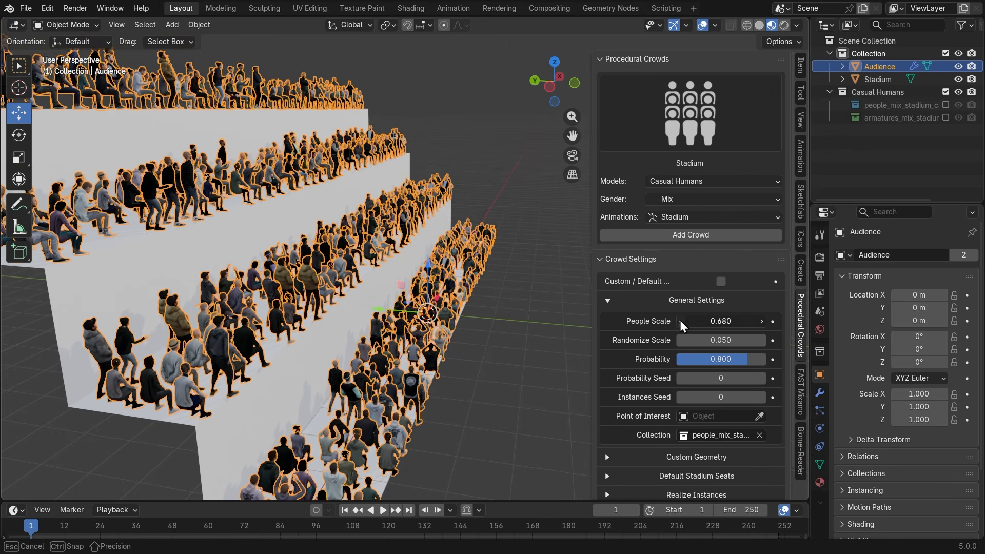
{"action": "left_click", "coordinate": [680, 320]}
{"action": "left_click", "coordinate": [680, 320]}
{"action": "left_click", "coordinate": [680, 321]}
{"action": "left_click", "coordinate": [680, 321]}
{"action": "left_click", "coordinate": [761, 321]}
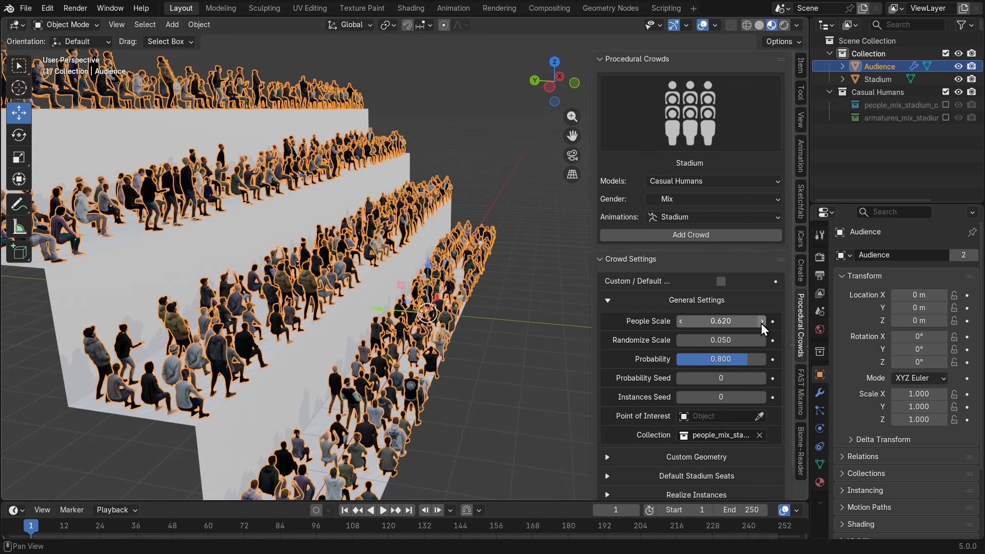
{"action": "left_click", "coordinate": [761, 321]}
{"action": "left_click", "coordinate": [761, 321]}
{"action": "left_click", "coordinate": [761, 321]}
{"action": "left_click", "coordinate": [761, 321]}
{"action": "left_click", "coordinate": [761, 321]}
{"action": "left_click", "coordinate": [761, 321]}
{"action": "left_click", "coordinate": [761, 321]}
{"action": "left_click", "coordinate": [761, 322]}
{"action": "left_click", "coordinate": [761, 322]}
{"action": "left_click", "coordinate": [761, 322]}
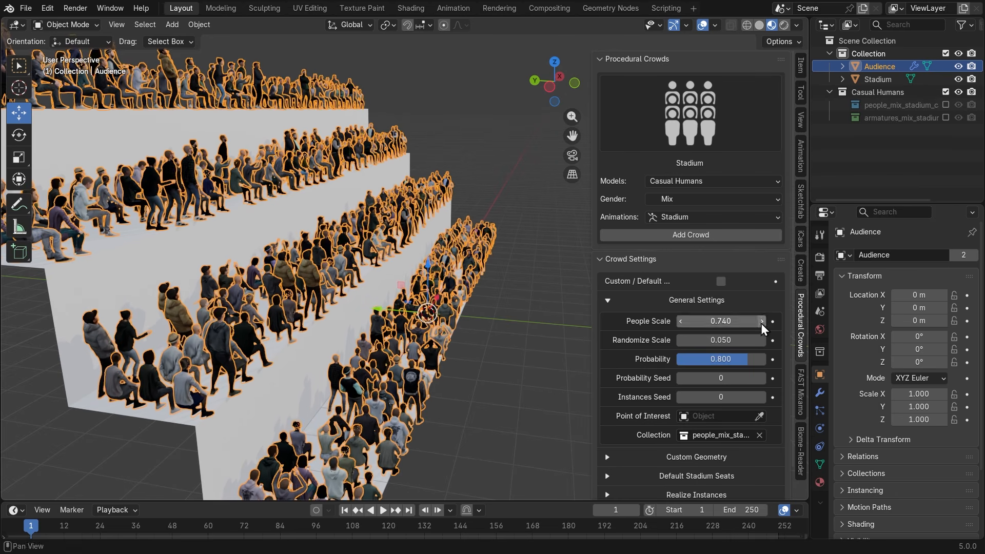
{"action": "left_click", "coordinate": [761, 323]}
{"action": "left_click", "coordinate": [761, 323]}
{"action": "left_click", "coordinate": [761, 323]}
{"action": "left_click", "coordinate": [761, 323]}
Thin out the crowd by lowering its Probability to about 0.357
{"action": "middle_click_drag", "start_coordinate": [441, 339], "coordinate": [388, 353]}
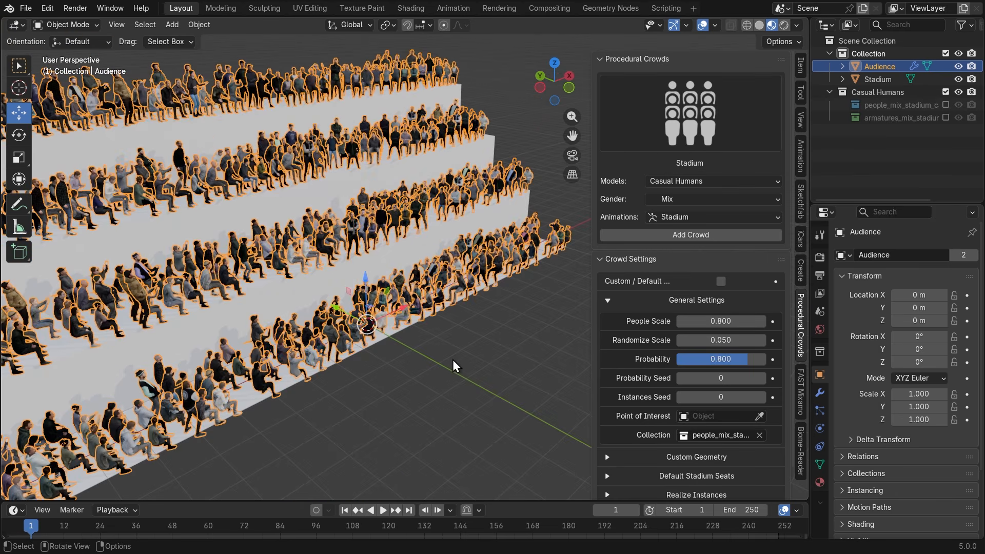
{"action": "middle_click_drag", "start_coordinate": [452, 359], "coordinate": [476, 373]}
{"action": "scroll", "coordinate": [463, 371], "scroll_direction": "up", "scroll_amount": 2}
{"action": "scroll", "coordinate": [475, 373], "scroll_direction": "down", "scroll_amount": 1}
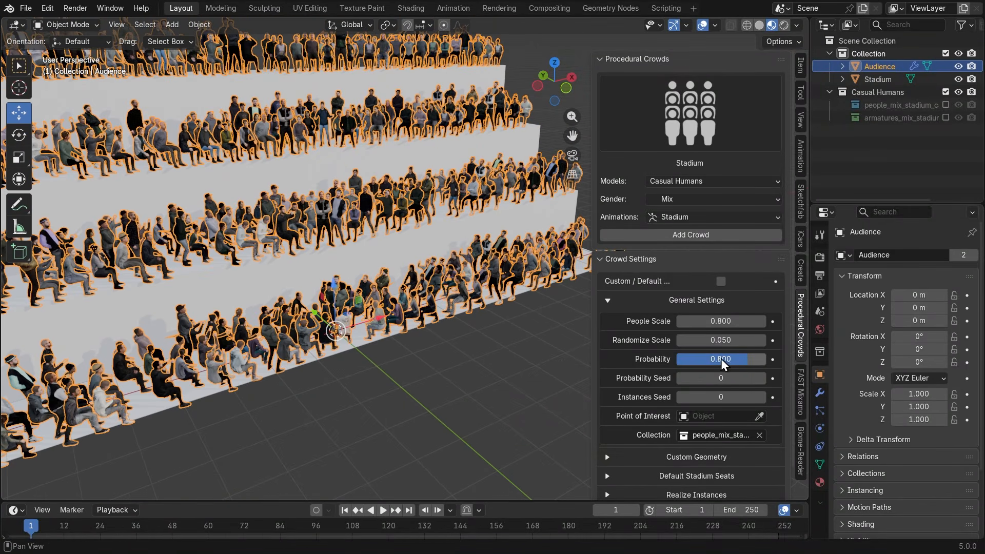
{"action": "left_click_drag", "start_coordinate": [740, 358], "coordinate": [701, 359]}
{"action": "scroll", "coordinate": [190, 194], "scroll_direction": "down", "scroll_amount": 2}
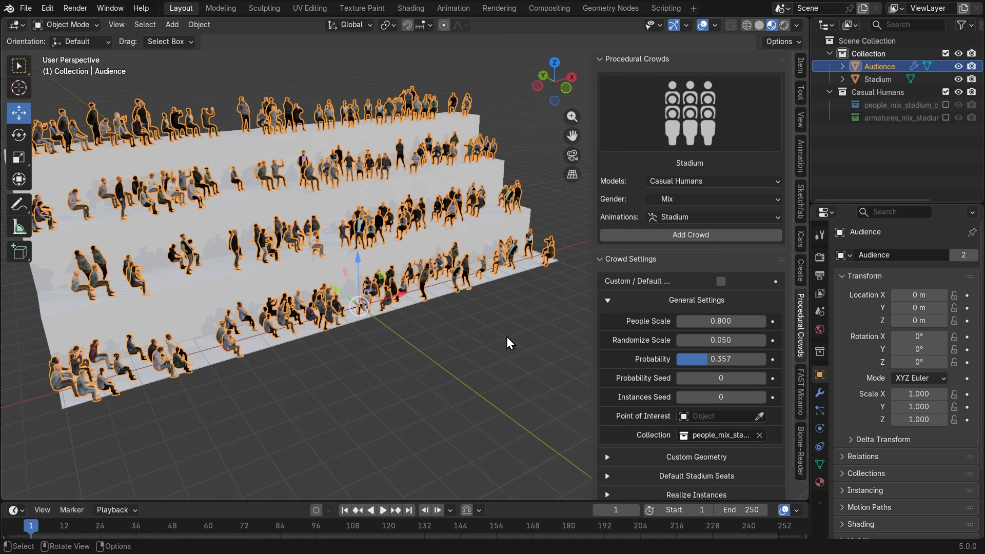
Deselect everything and play the crowd animation to examine the spectators' movements, stopping around frame 146
{"action": "middle_click_drag", "start_coordinate": [322, 331], "coordinate": [380, 294]}
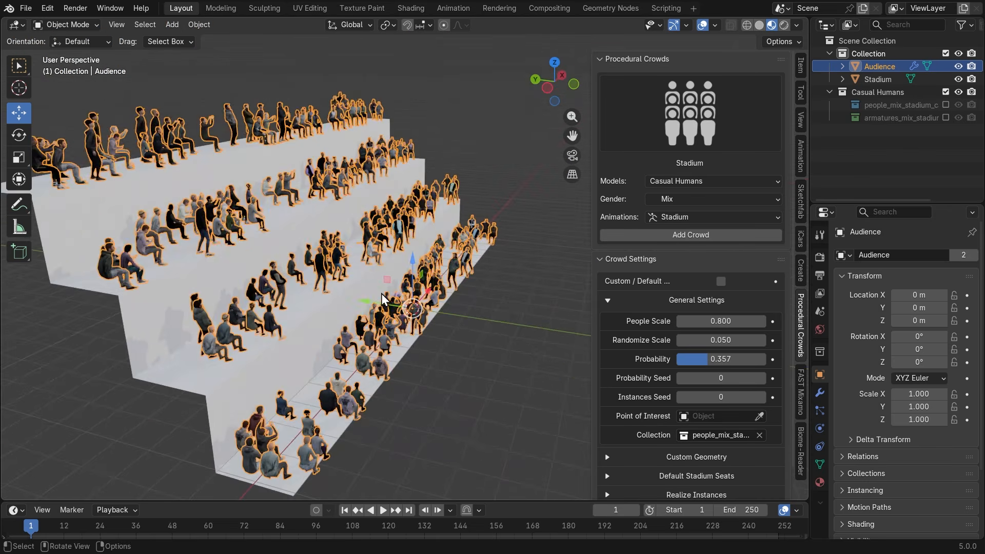
{"action": "scroll", "coordinate": [378, 294], "scroll_direction": "down", "scroll_amount": 5}
{"action": "scroll", "coordinate": [358, 296], "scroll_direction": "up", "scroll_amount": 8}
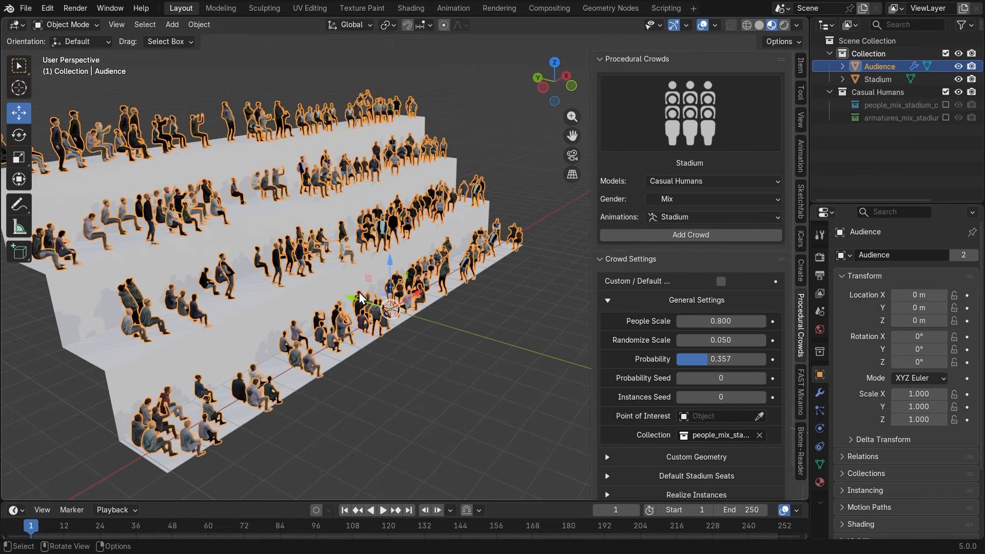
{"action": "key", "text": "space"}
{"action": "middle_click_drag", "start_coordinate": [417, 333], "coordinate": [331, 350]}
{"action": "left_click", "coordinate": [507, 98]}
{"action": "key", "text": "space"}
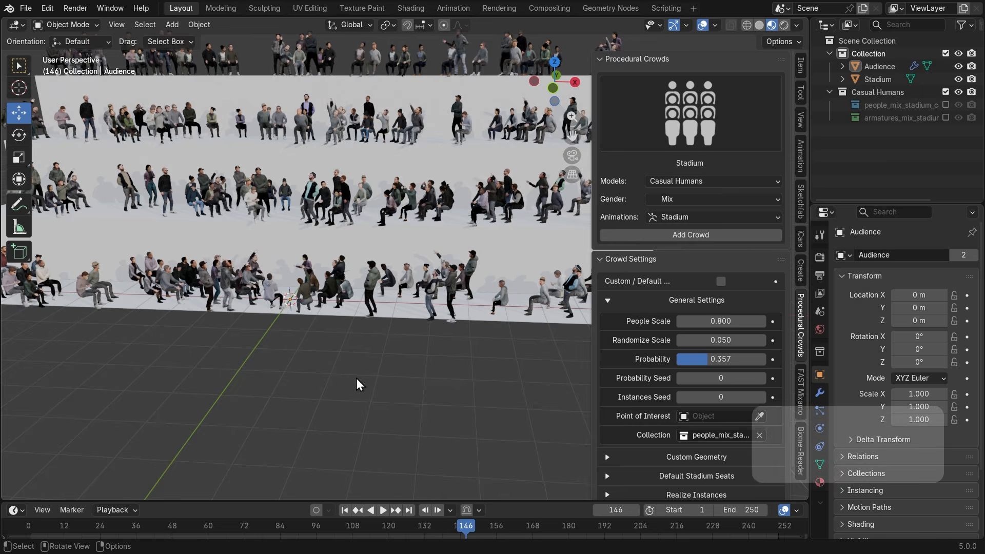
{"action": "scroll", "coordinate": [356, 377], "scroll_direction": "down", "scroll_amount": 5}
{"action": "middle_click_drag", "start_coordinate": [320, 392], "coordinate": [408, 404]}
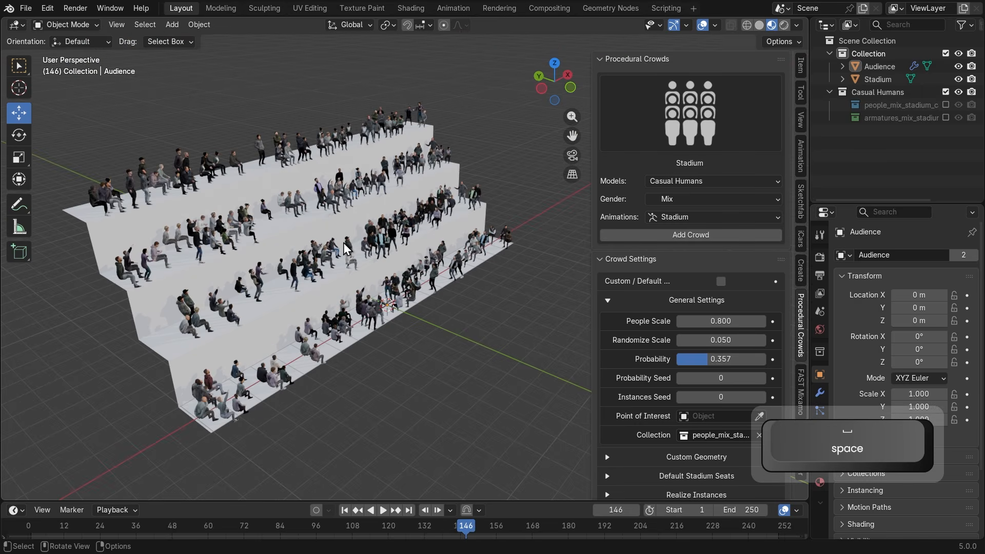
{"action": "scroll", "coordinate": [389, 240], "scroll_direction": "down", "scroll_amount": 2}
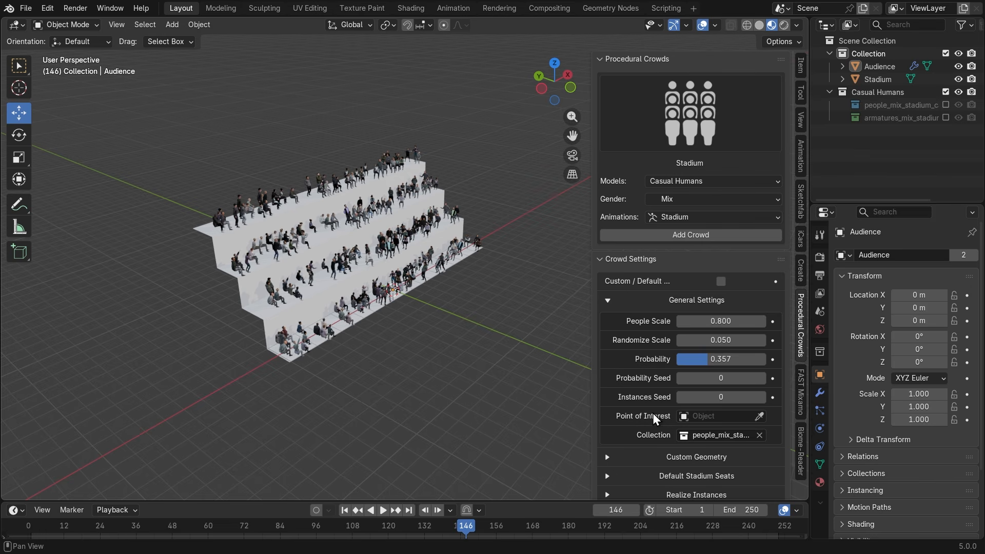
Add a sphere-shaped empty to the scene as a target for the crowd
{"action": "key", "text": "super"}
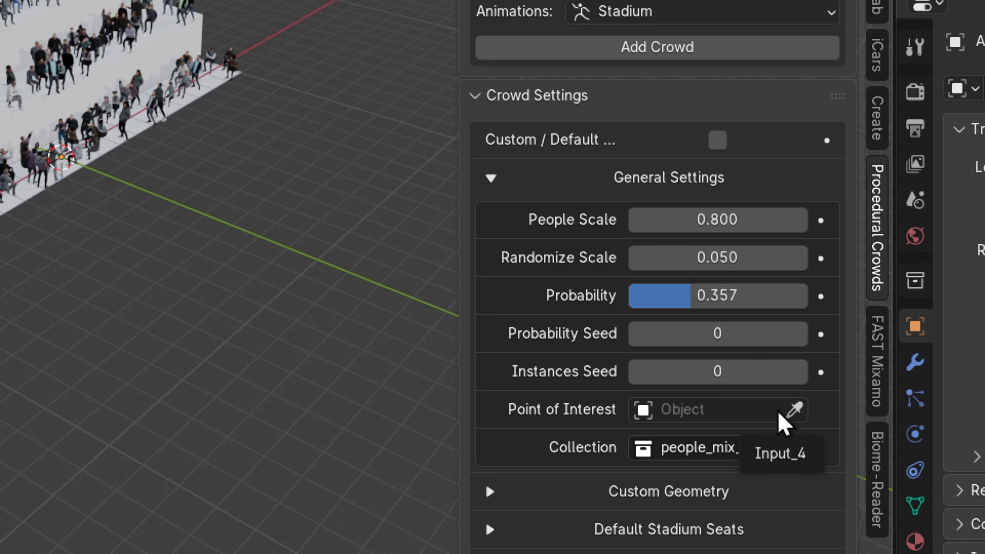
{"action": "key", "text": "super+minus"}
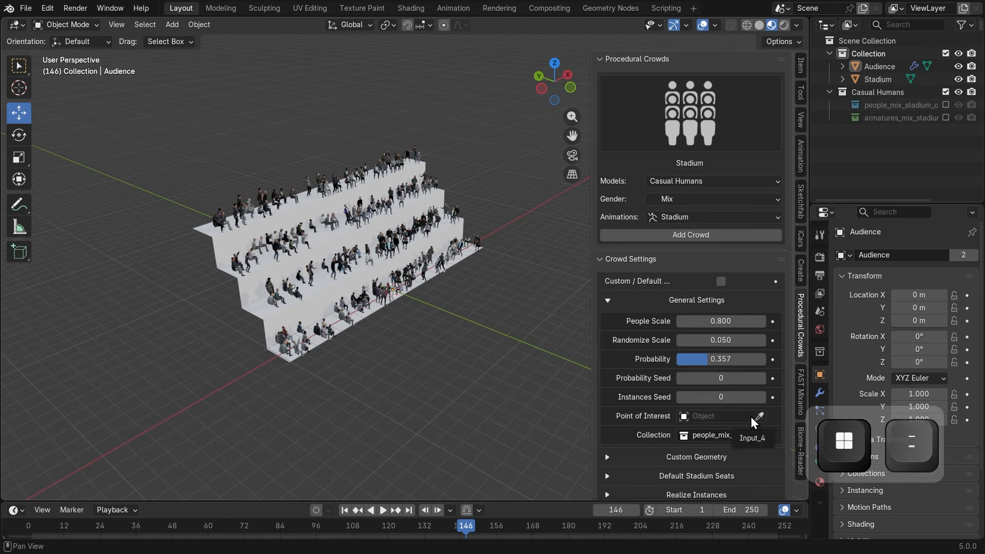
{"action": "middle_click_drag", "start_coordinate": [469, 337], "coordinate": [413, 287], "text": "shift"}
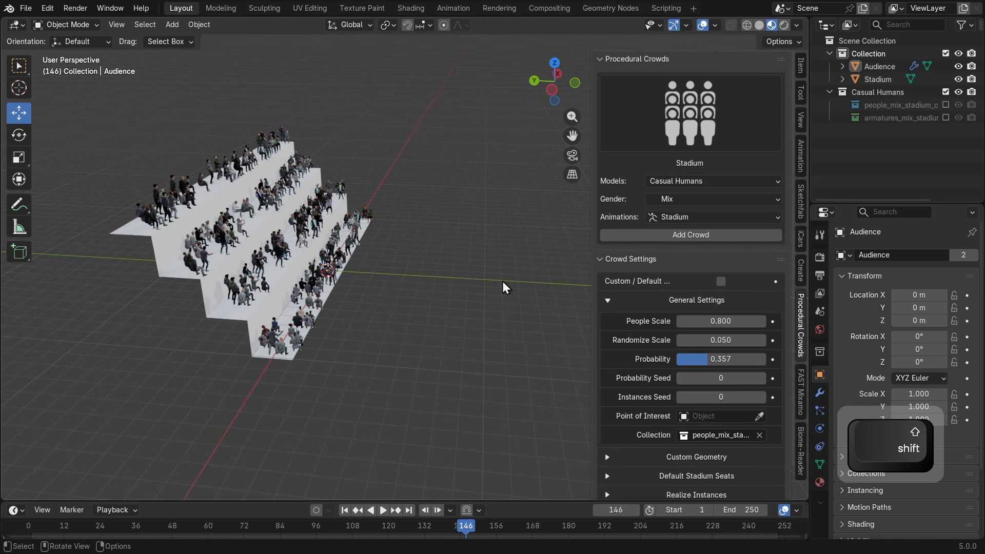
{"action": "key", "text": "shift+a"}
{"action": "mouse_move", "coordinate": [476, 279]}
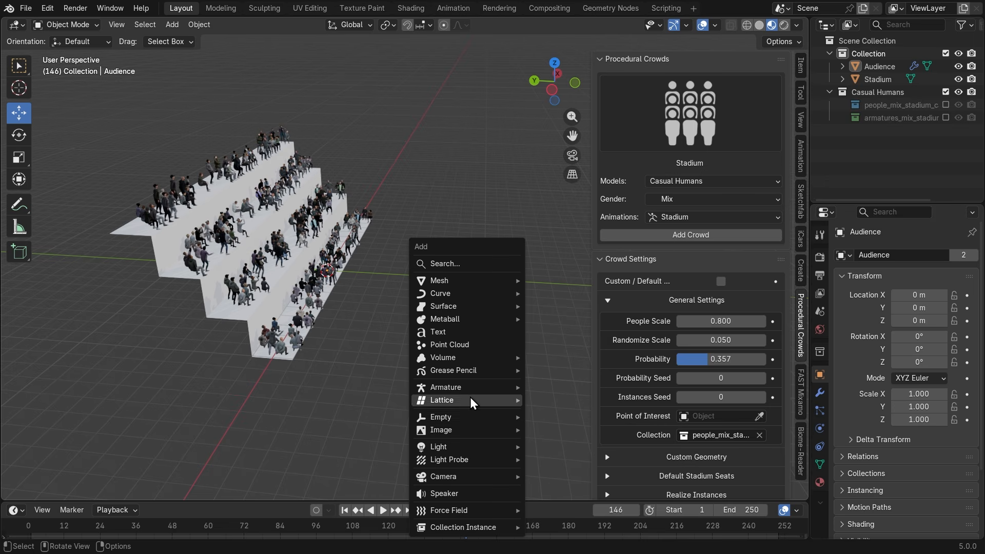
{"action": "mouse_move", "coordinate": [468, 414]}
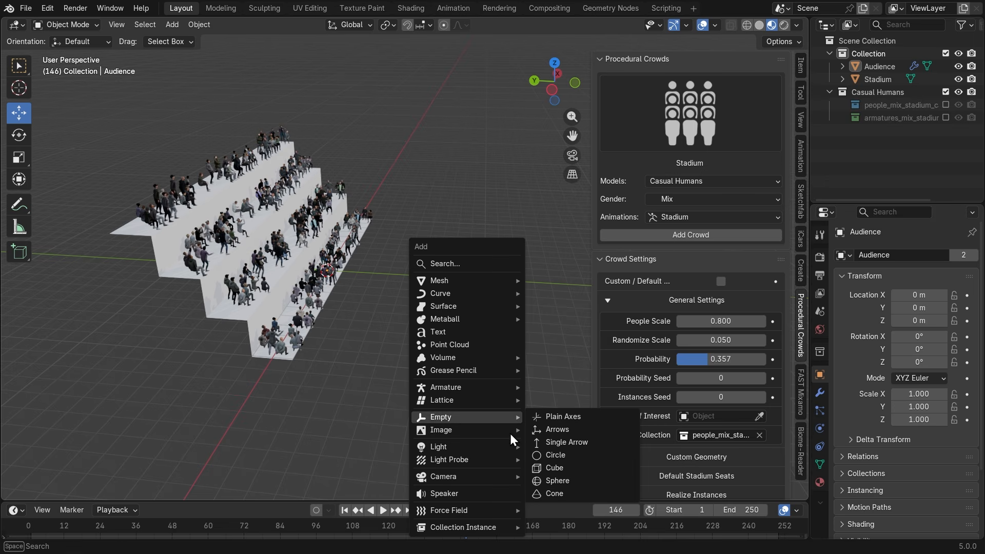
{"action": "key", "text": "super+equal"}
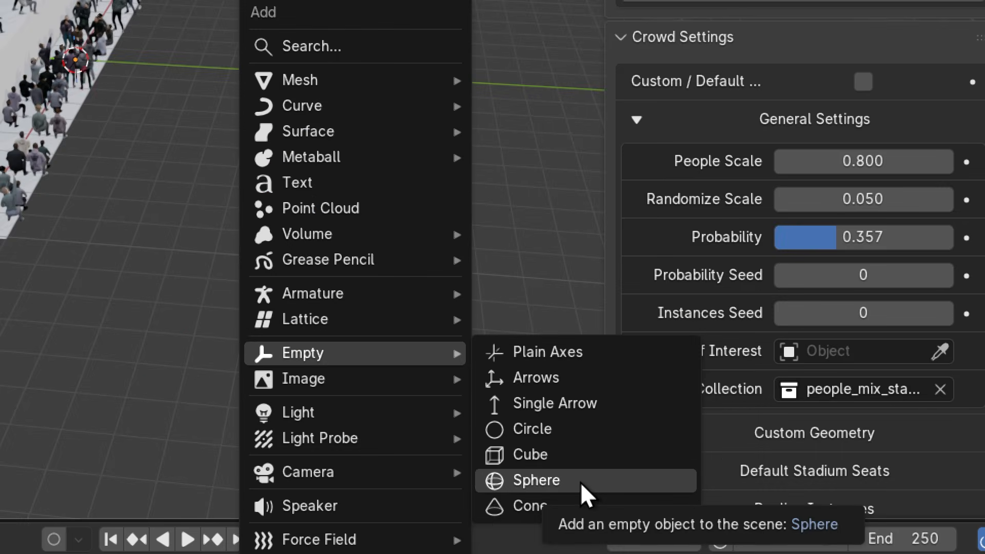
{"action": "left_click", "coordinate": [580, 481]}
{"action": "key", "text": "super+minus"}
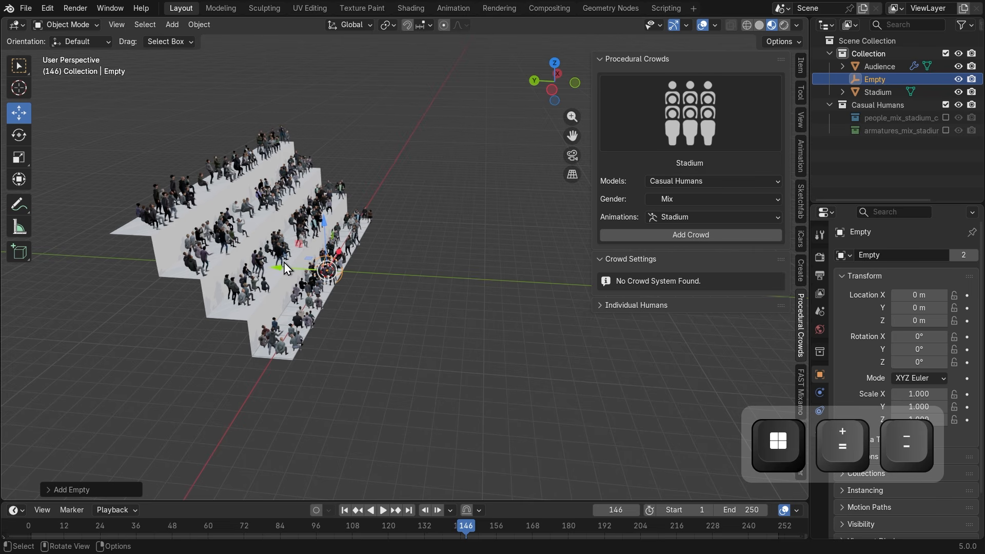
Move the empty out in front of the stands to about Y -9.67 m and scale it up to about 3.27
{"action": "left_click_drag", "start_coordinate": [279, 266], "coordinate": [442, 303]}
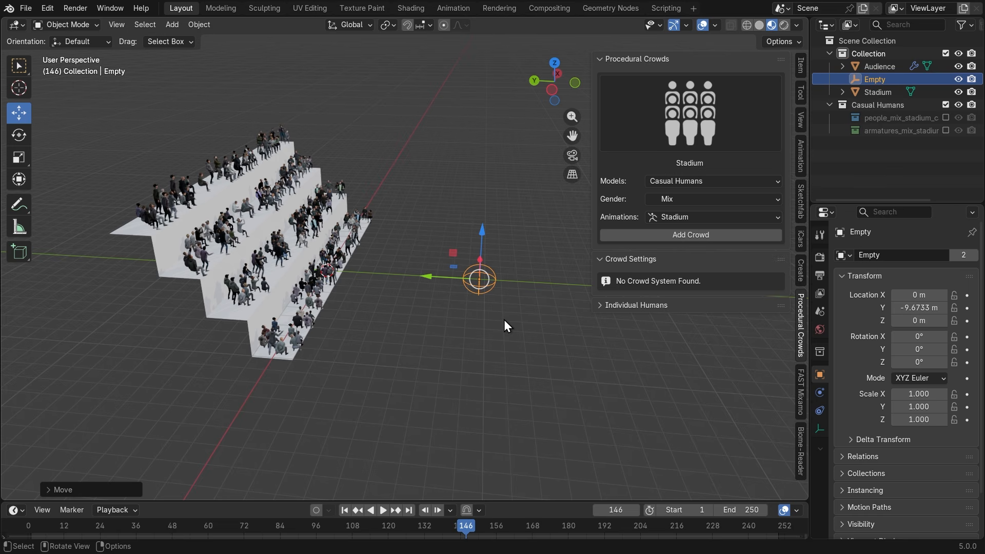
{"action": "key", "text": "s"}
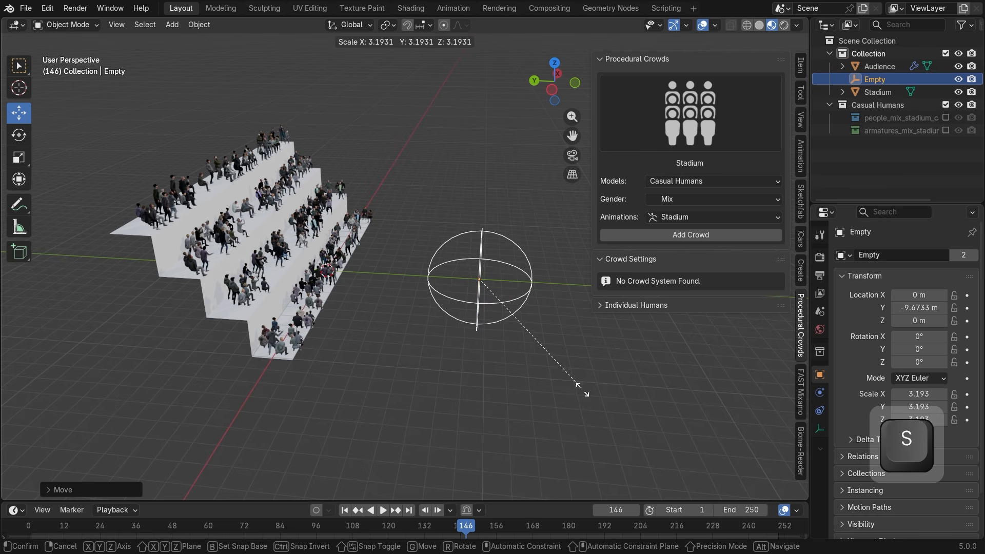
{"action": "left_click", "coordinate": [503, 370]}
{"action": "middle_click_drag", "start_coordinate": [503, 365], "coordinate": [444, 353]}
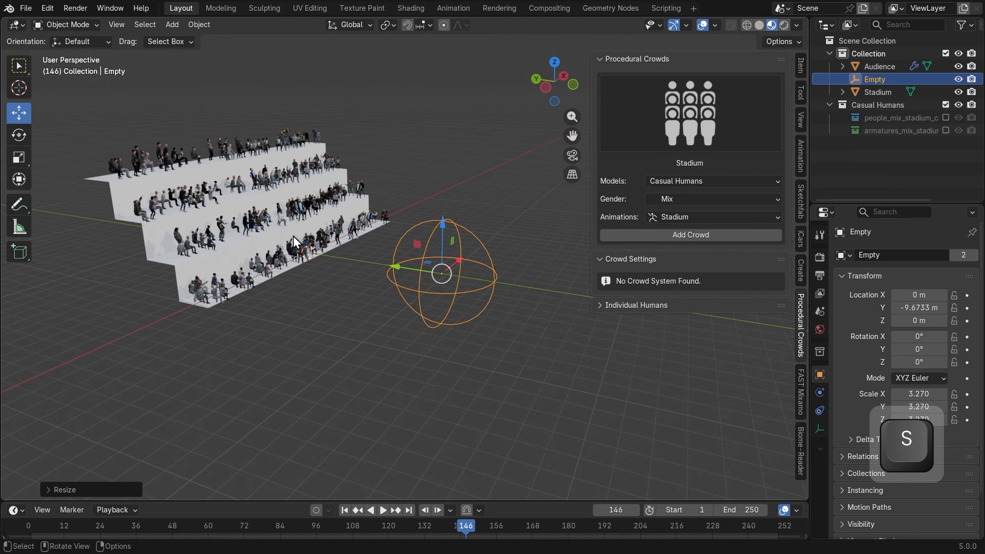
{"action": "middle_click_drag", "start_coordinate": [459, 307], "coordinate": [411, 337]}
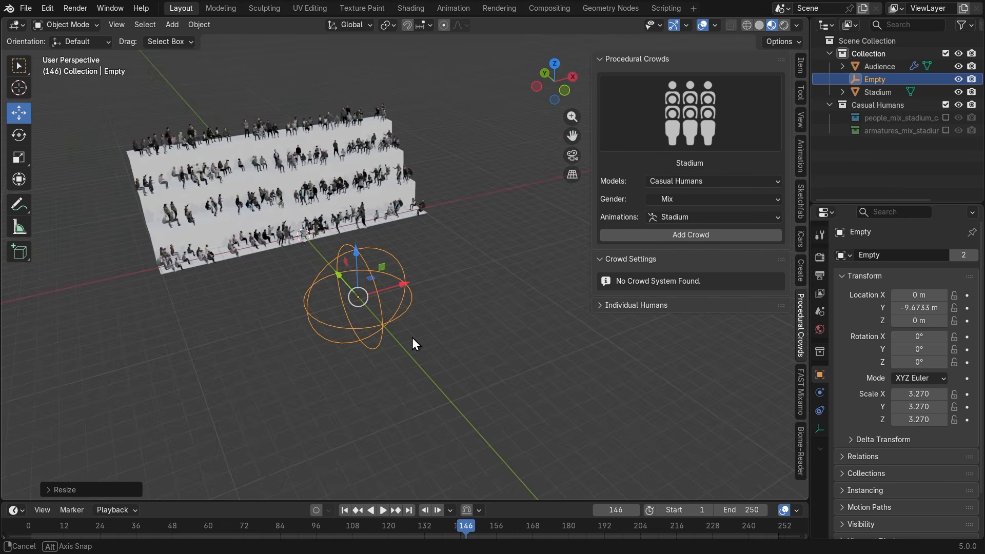
{"action": "scroll", "coordinate": [315, 248], "scroll_direction": "up", "scroll_amount": 3}
{"action": "middle_click_drag", "start_coordinate": [257, 251], "coordinate": [343, 276]}
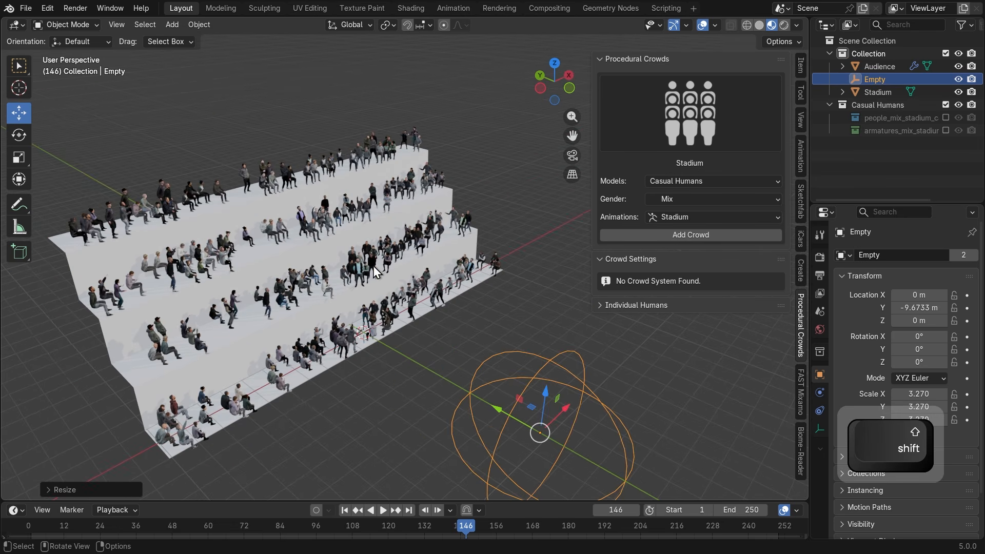
Select the Audience crowd, enlarge its members to People Scale 1.680, and lower its Probability to about 0.198
{"action": "left_click", "coordinate": [377, 305]}
{"action": "middle_click_drag", "start_coordinate": [376, 306], "coordinate": [361, 292]}
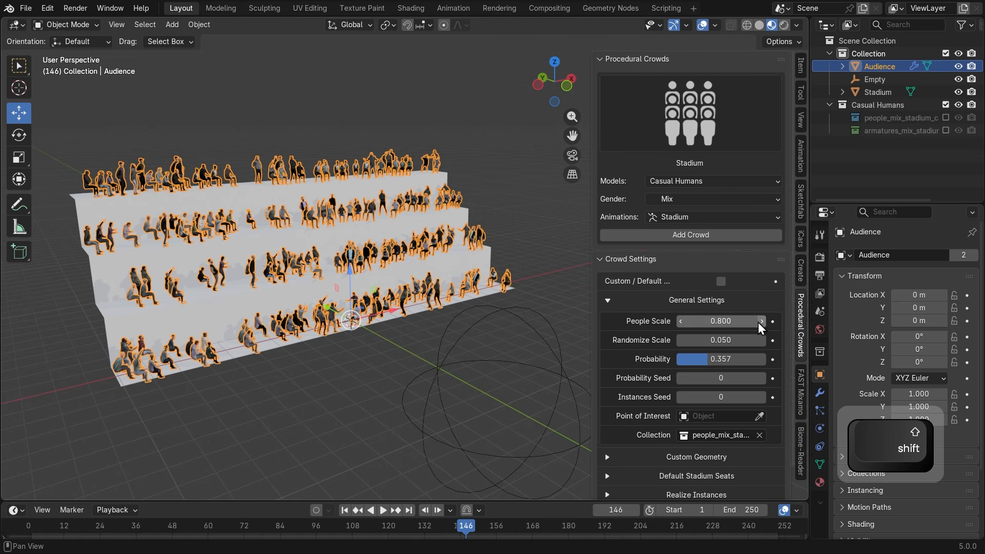
{"action": "left_click_drag", "start_coordinate": [732, 322], "coordinate": [813, 322]}
{"action": "left_click", "coordinate": [539, 328]}
{"action": "scroll", "coordinate": [343, 316], "scroll_direction": "up", "scroll_amount": 3}
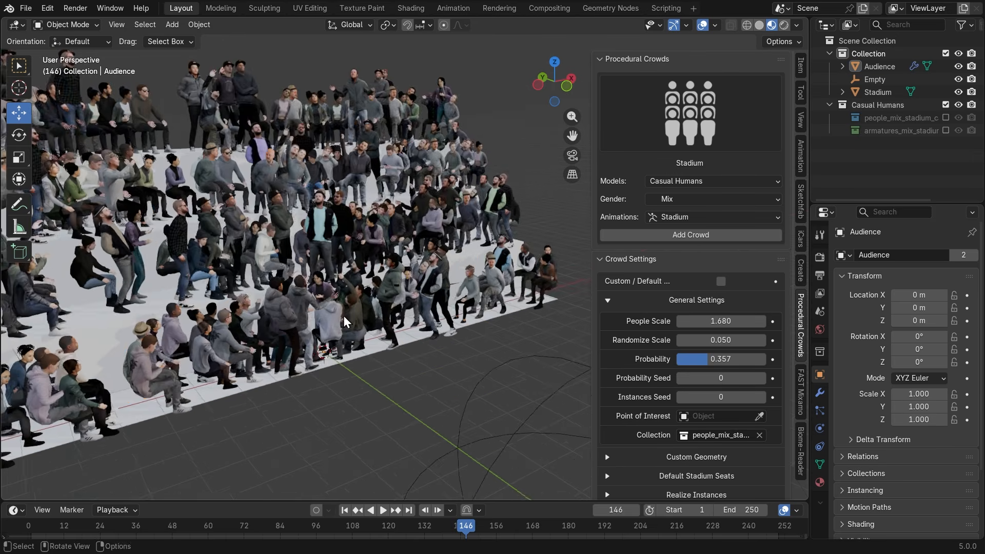
{"action": "mouse_move", "coordinate": [280, 328]}
{"action": "middle_mouse_down"}
{"action": "mouse_move", "coordinate": [299, 331]}
{"action": "mouse_move", "coordinate": [270, 319]}
{"action": "middle_mouse_up"}
{"action": "scroll", "coordinate": [283, 331], "scroll_direction": "down", "scroll_amount": 3}
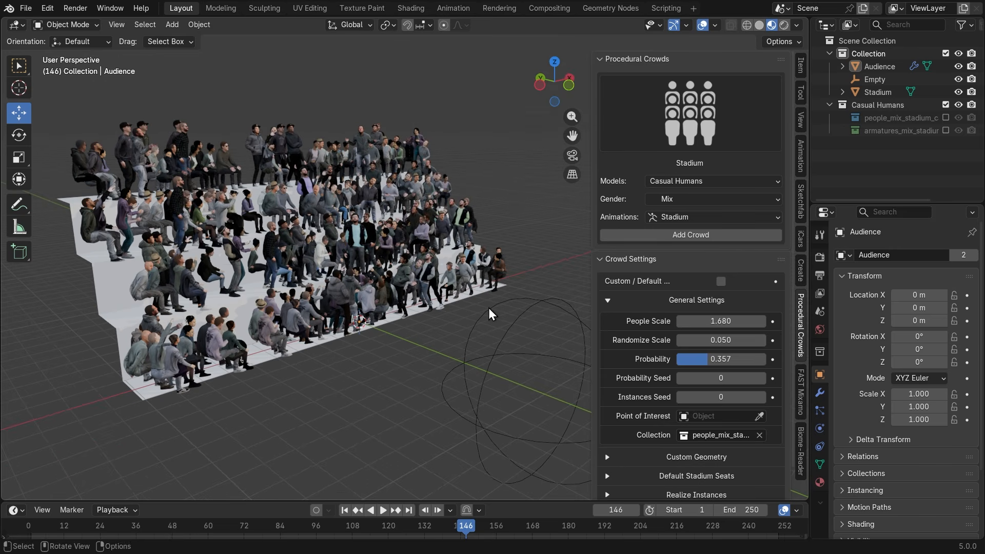
{"action": "left_click_drag", "start_coordinate": [707, 360], "coordinate": [693, 360]}
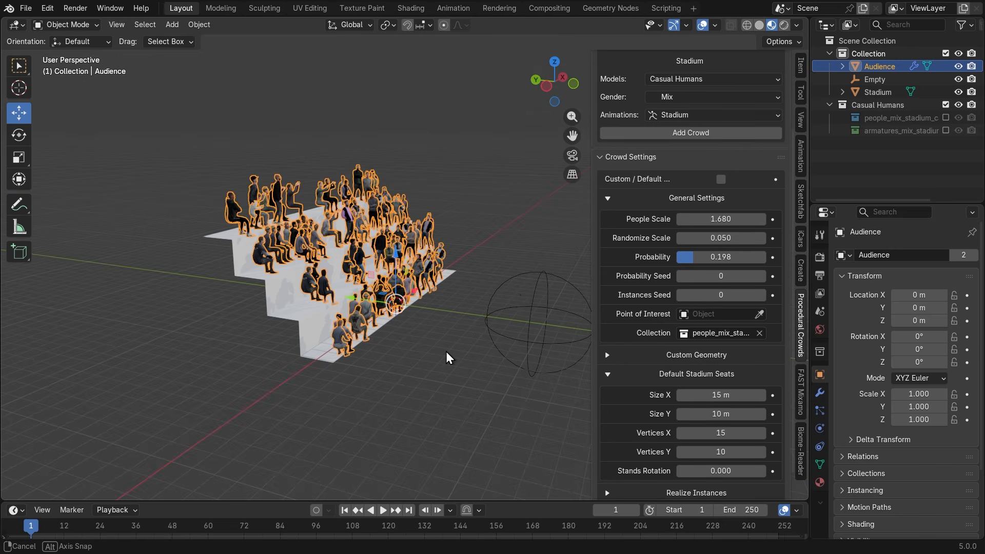
Raise the empty to about Z 5.33 m, shrink it to a scale of about 1.925, and place it at about Y -9.6 m
{"action": "left_click", "coordinate": [522, 302]}
{"action": "left_click", "coordinate": [552, 294]}
{"action": "middle_click_drag", "start_coordinate": [549, 292], "coordinate": [377, 358]}
{"action": "left_click_drag", "start_coordinate": [386, 319], "coordinate": [461, 321]}
{"action": "left_click_drag", "start_coordinate": [494, 277], "coordinate": [542, 258]}
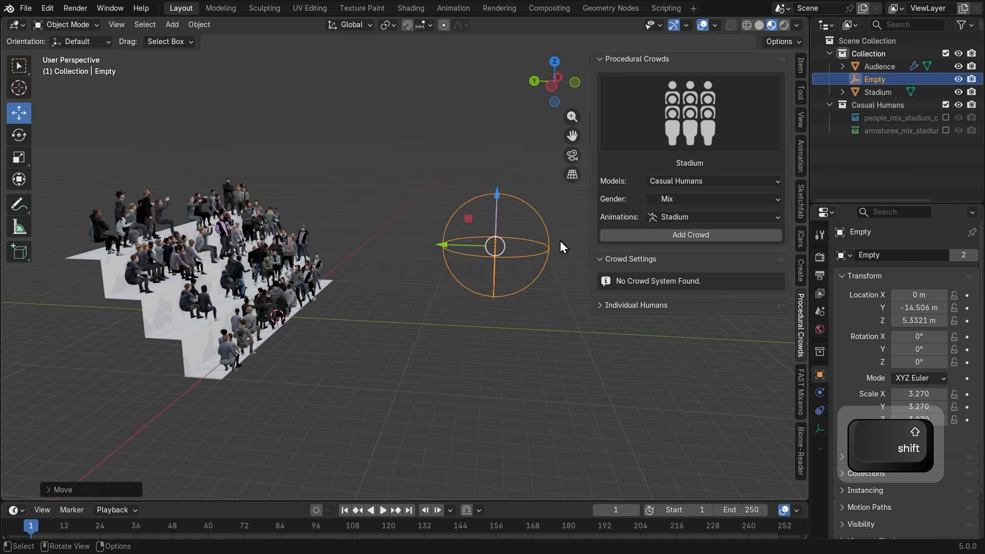
{"action": "key", "text": "s"}
{"action": "left_click", "coordinate": [533, 241]}
{"action": "left_click_drag", "start_coordinate": [445, 245], "coordinate": [363, 253]}
{"action": "middle_click_drag", "start_coordinate": [378, 322], "coordinate": [349, 306]}
{"action": "scroll", "coordinate": [394, 349], "scroll_direction": "up", "scroll_amount": 5}
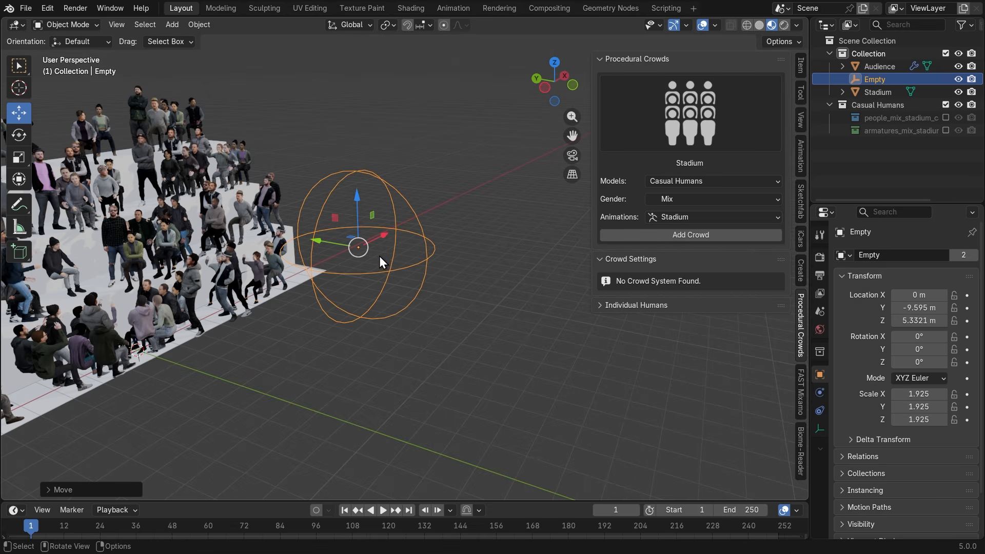
Select the Audience crowd and assign the sphere Empty as its Point of Interest
{"action": "left_click", "coordinate": [197, 215]}
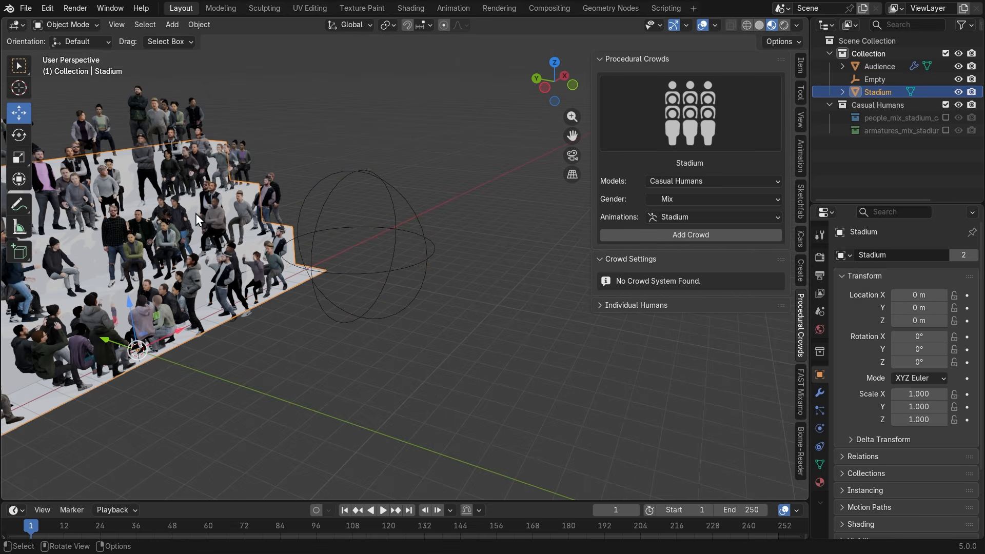
{"action": "left_click", "coordinate": [186, 150]}
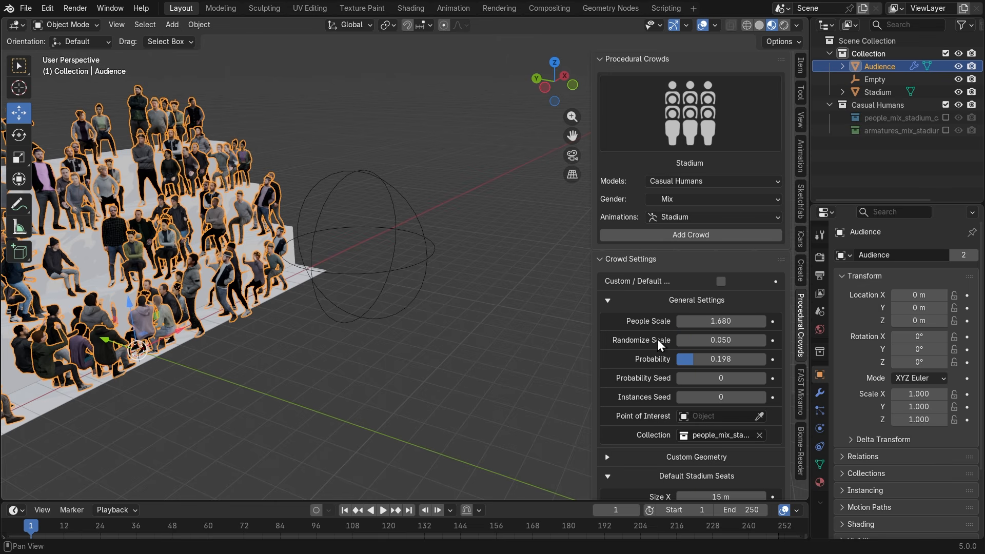
{"action": "scroll", "coordinate": [657, 339], "scroll_direction": "down", "scroll_amount": 5}
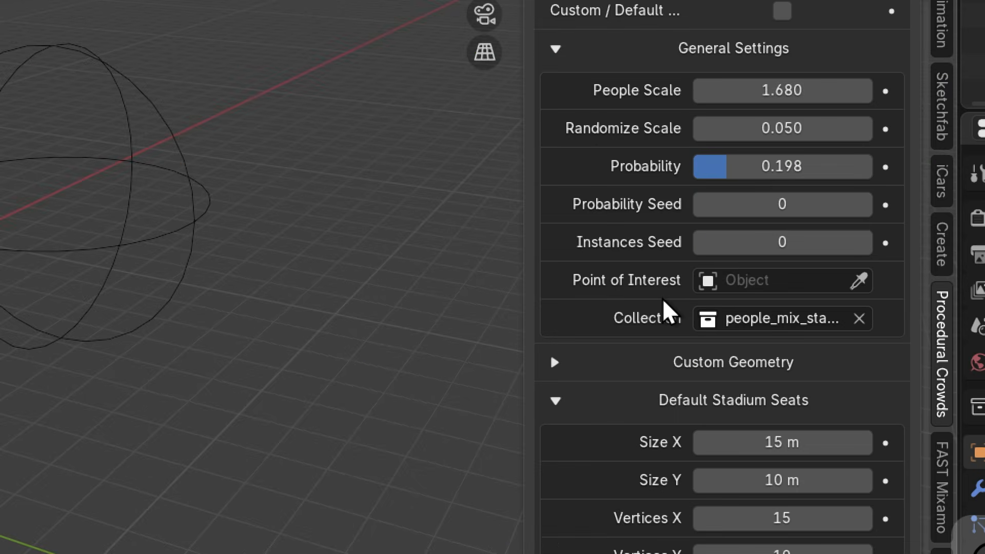
{"action": "key", "text": "super+equal"}
{"action": "key", "text": "super+minus"}
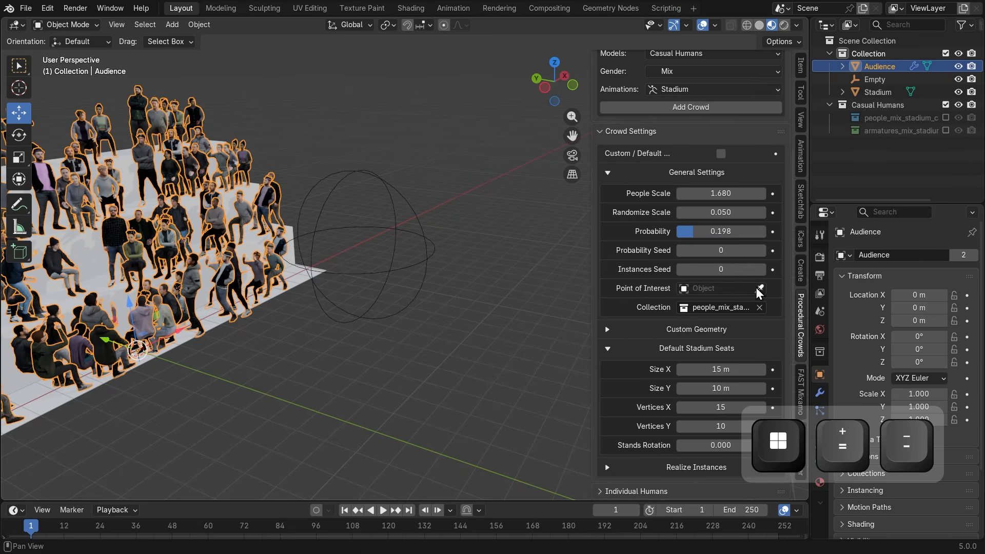
{"action": "left_click", "coordinate": [758, 289]}
{"action": "left_click", "coordinate": [413, 205]}
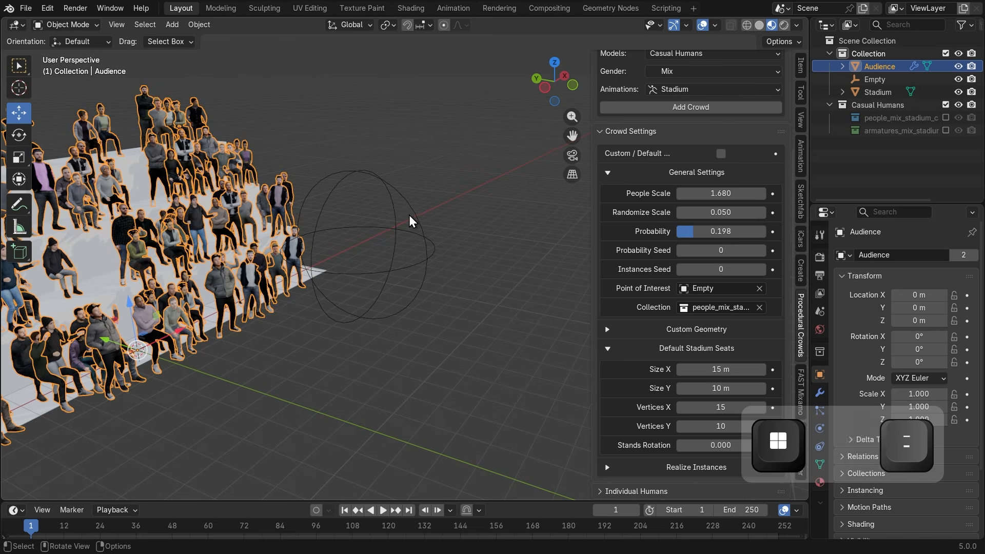
Examine from several angles how the spectators face the empty, and deselect the crowd
{"action": "scroll", "coordinate": [407, 343], "scroll_direction": "down", "scroll_amount": 3}
{"action": "mouse_move", "coordinate": [309, 335]}
{"action": "middle_mouse_down"}
{"action": "mouse_move", "coordinate": [346, 329]}
{"action": "mouse_move", "coordinate": [313, 324]}
{"action": "middle_mouse_up"}
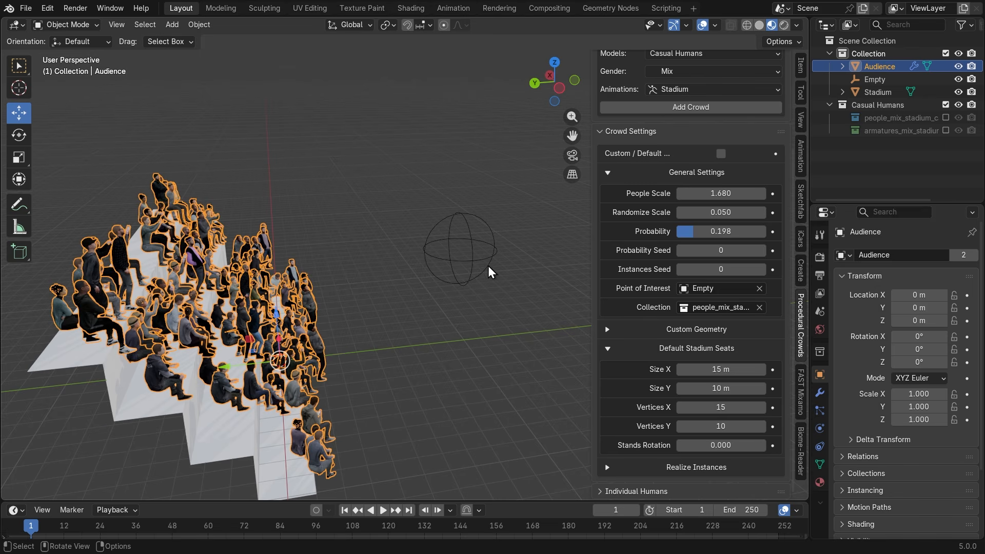
{"action": "scroll", "coordinate": [470, 244], "scroll_direction": "down", "scroll_amount": 4}
{"action": "middle_click_drag", "start_coordinate": [470, 243], "coordinate": [327, 286]}
{"action": "scroll", "coordinate": [338, 348], "scroll_direction": "up", "scroll_amount": 6}
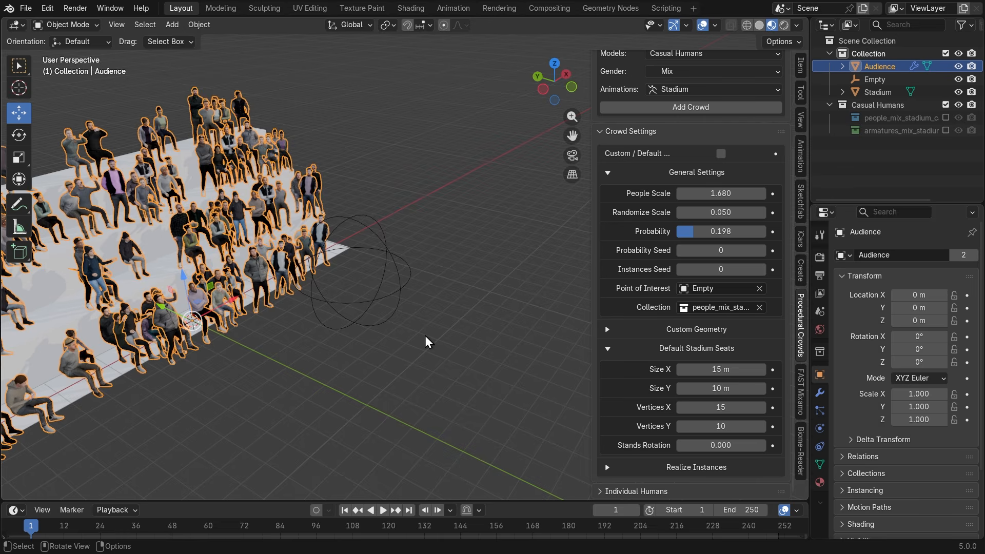
{"action": "scroll", "coordinate": [425, 336], "scroll_direction": "down", "scroll_amount": 4}
{"action": "middle_click_drag", "start_coordinate": [421, 337], "coordinate": [358, 341]}
{"action": "scroll", "coordinate": [358, 341], "scroll_direction": "up", "scroll_amount": 3}
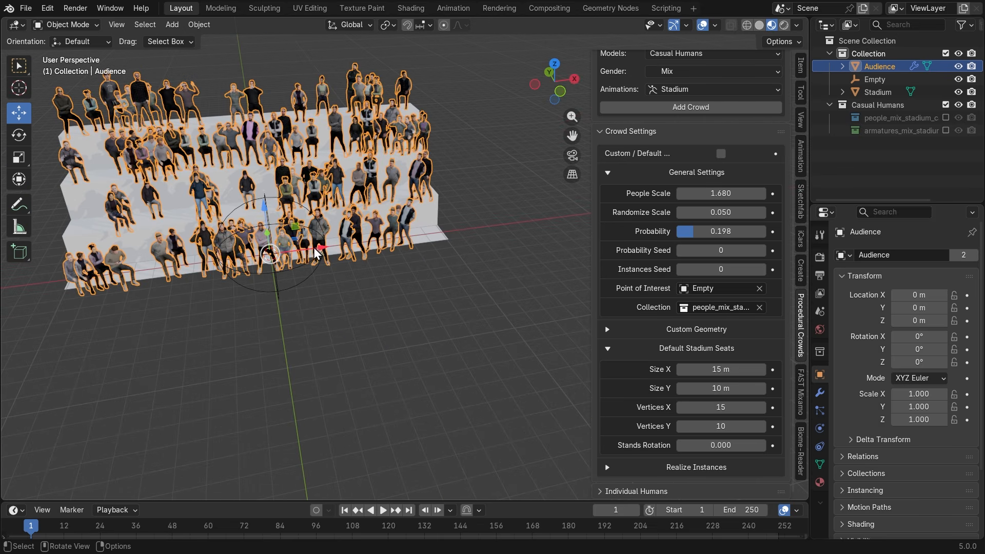
{"action": "middle_click_drag", "start_coordinate": [387, 295], "coordinate": [356, 249]}
{"action": "left_click", "coordinate": [351, 293]}
{"action": "scroll", "coordinate": [340, 300], "scroll_direction": "up", "scroll_amount": 3}
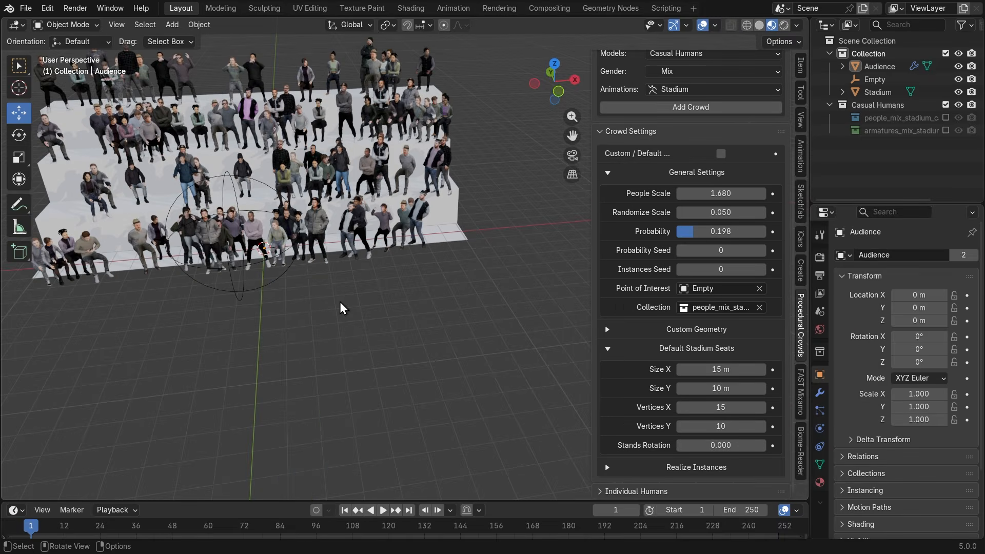
Select the empty and move it around in front of the stands, leaving it at about X 1.64 m
{"action": "middle_click_drag", "start_coordinate": [340, 301], "coordinate": [414, 301]}
{"action": "left_click", "coordinate": [395, 253]}
{"action": "left_click_drag", "start_coordinate": [395, 254], "coordinate": [561, 447]}
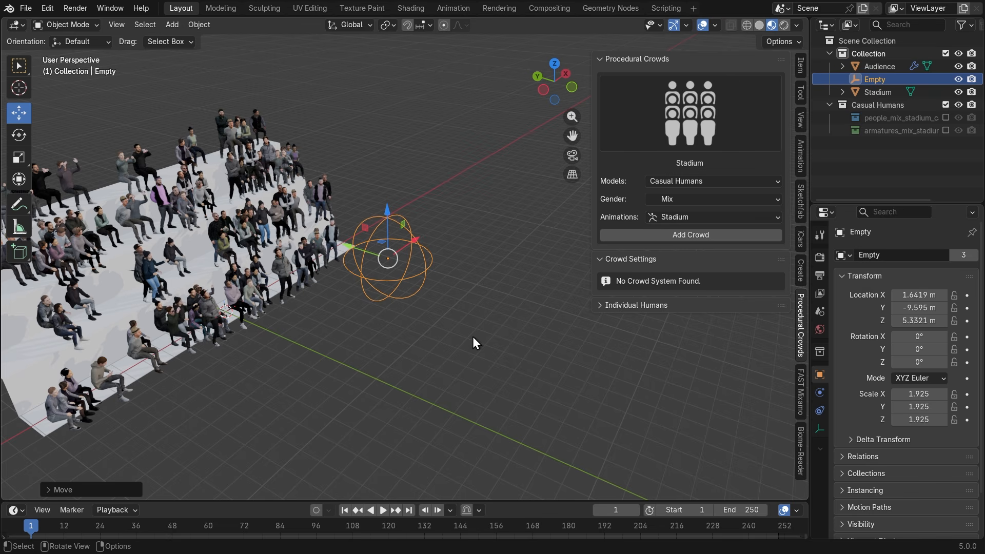
Select the Audience crowd again and inspect the orientation of the seated and standing spectators up close
{"action": "left_click", "coordinate": [250, 213]}
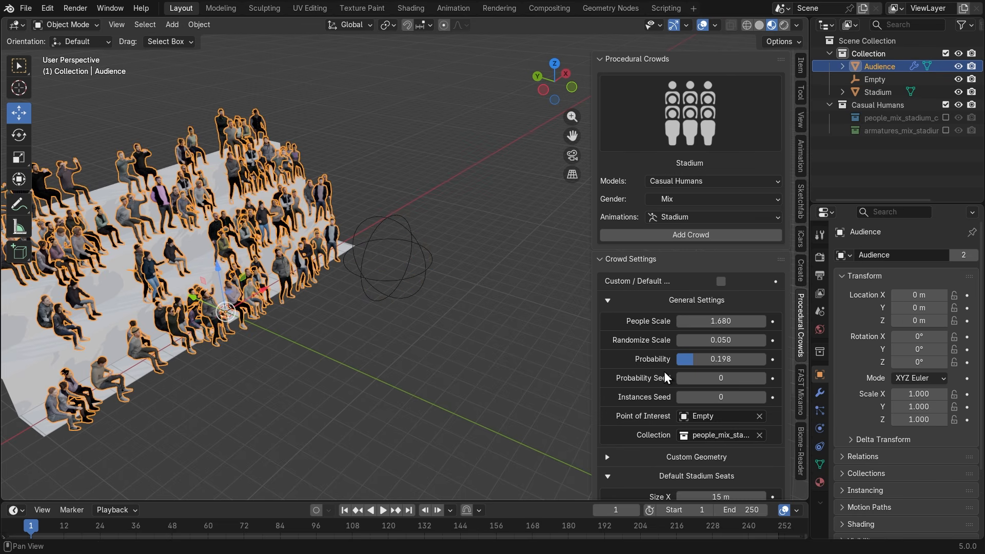
{"action": "scroll", "coordinate": [664, 372], "scroll_direction": "down", "scroll_amount": 3}
{"action": "middle_click_drag", "start_coordinate": [282, 349], "coordinate": [283, 246], "text": "shift"}
{"action": "scroll", "coordinate": [473, 389], "scroll_direction": "up", "scroll_amount": 2}
{"action": "scroll", "coordinate": [433, 263], "scroll_direction": "down", "scroll_amount": 3}
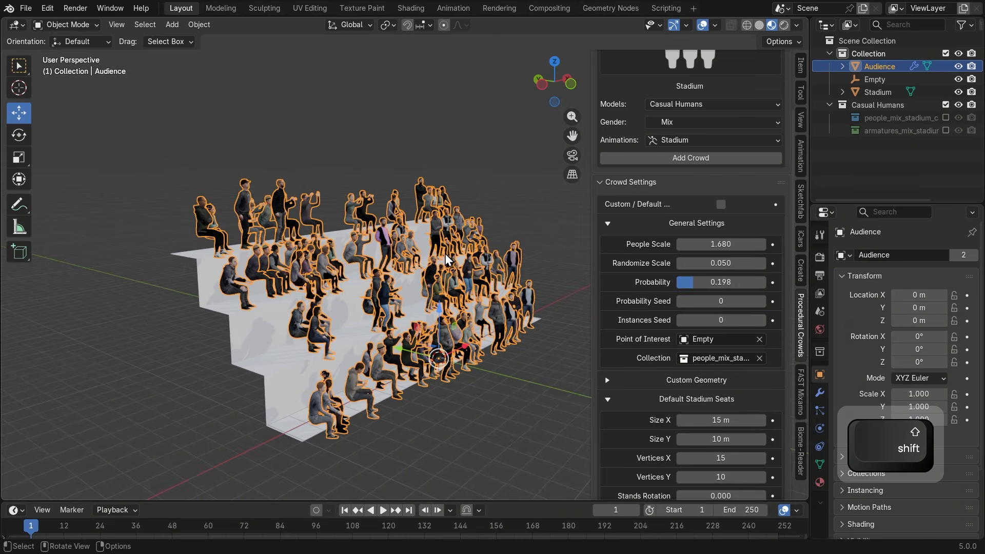
{"action": "middle_click_drag", "start_coordinate": [472, 381], "coordinate": [395, 334], "text": "shift"}
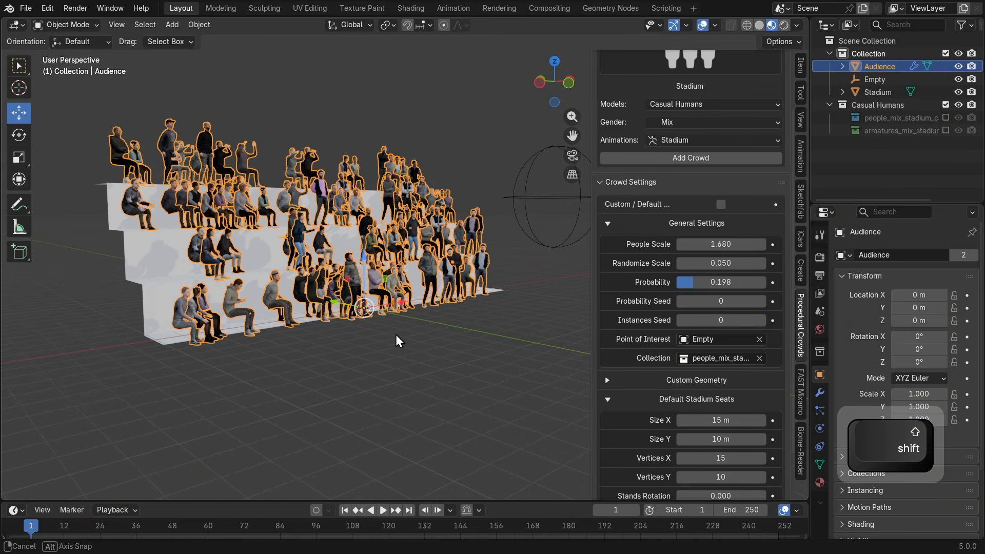
{"action": "scroll", "coordinate": [408, 343], "scroll_direction": "up", "scroll_amount": 3}
{"action": "middle_click_drag", "start_coordinate": [342, 227], "coordinate": [472, 413]}
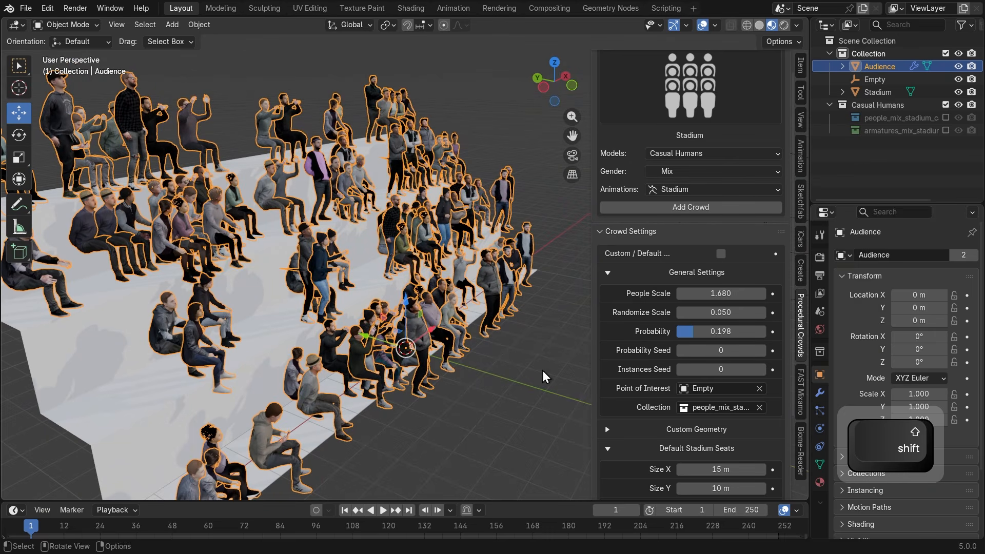
Collapse and reopen the crowd's Default Stadium Seats section to view its size, vertices and rotation settings
{"action": "scroll", "coordinate": [626, 352], "scroll_direction": "down", "scroll_amount": 4}
{"action": "left_click", "coordinate": [624, 367]}
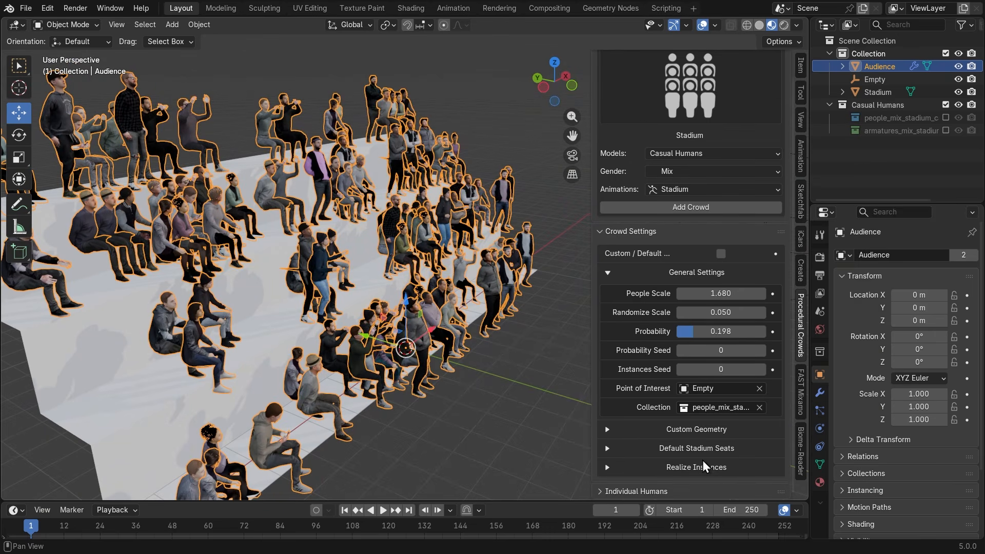
{"action": "key", "text": "super+plus"}
{"action": "key", "text": "super+minus"}
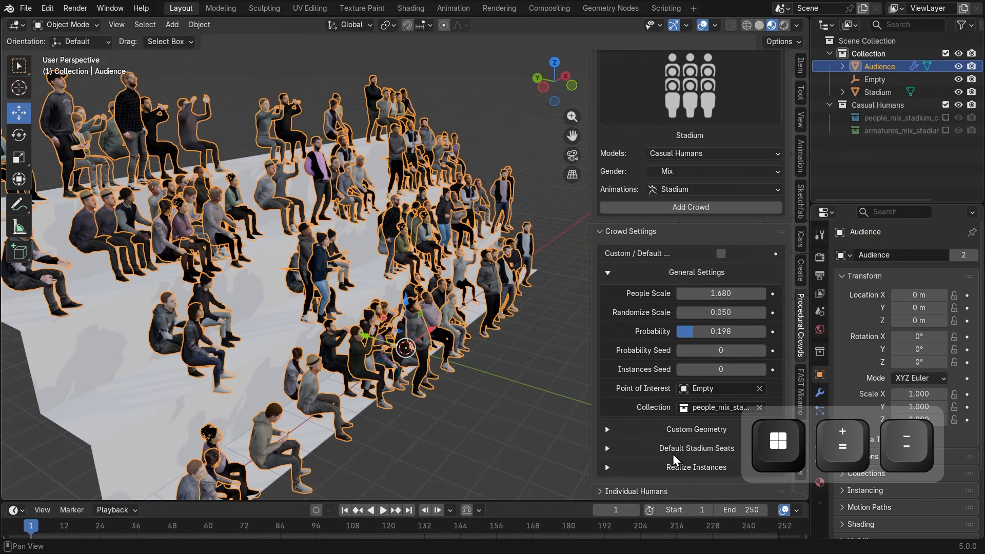
{"action": "left_click", "coordinate": [647, 450]}
{"action": "scroll", "coordinate": [648, 450], "scroll_direction": "down", "scroll_amount": 4}
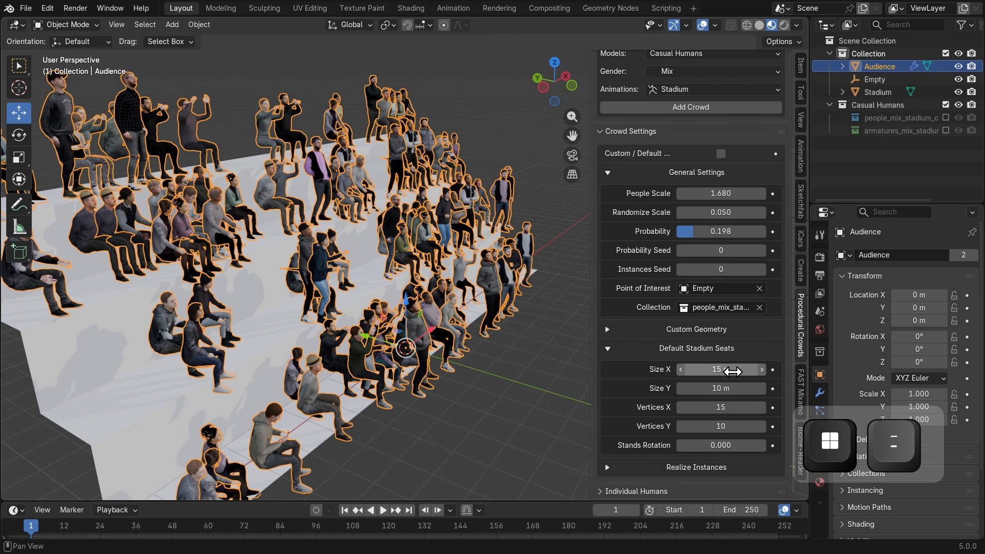
Review the Default Stadium Seats settings, deselect the crowd, and examine from several angles how the spectators sit on the stands
{"action": "key", "text": "super+plus"}
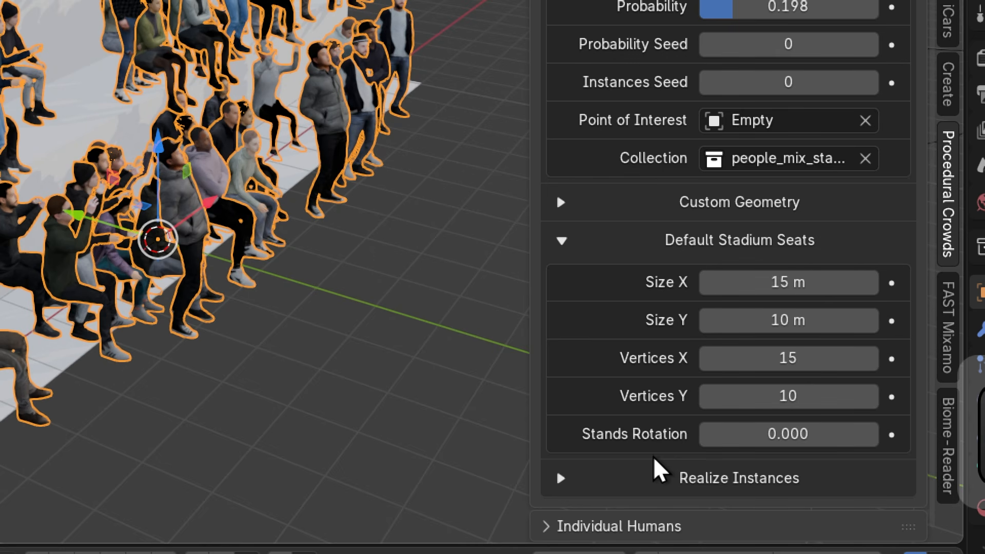
{"action": "key", "text": "super+minus"}
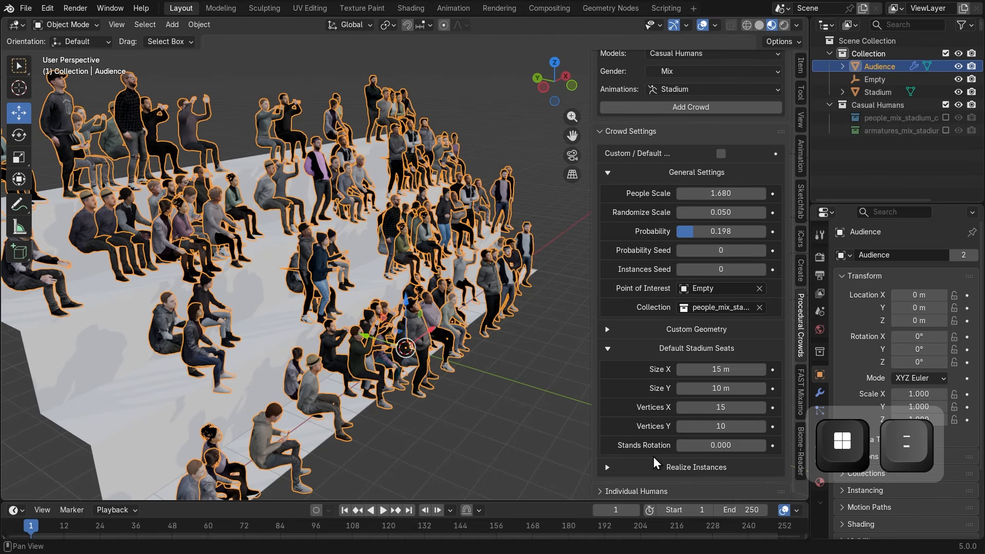
{"action": "middle_click_drag", "start_coordinate": [468, 303], "coordinate": [457, 299]}
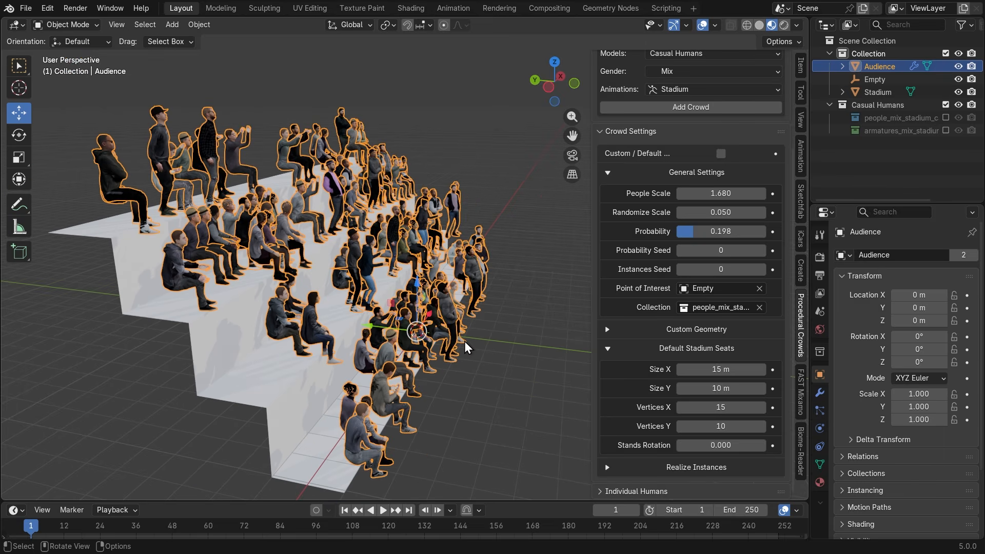
{"action": "scroll", "coordinate": [464, 341], "scroll_direction": "up", "scroll_amount": 1}
{"action": "middle_click_drag", "start_coordinate": [464, 341], "coordinate": [451, 337]}
{"action": "left_click", "coordinate": [490, 362]}
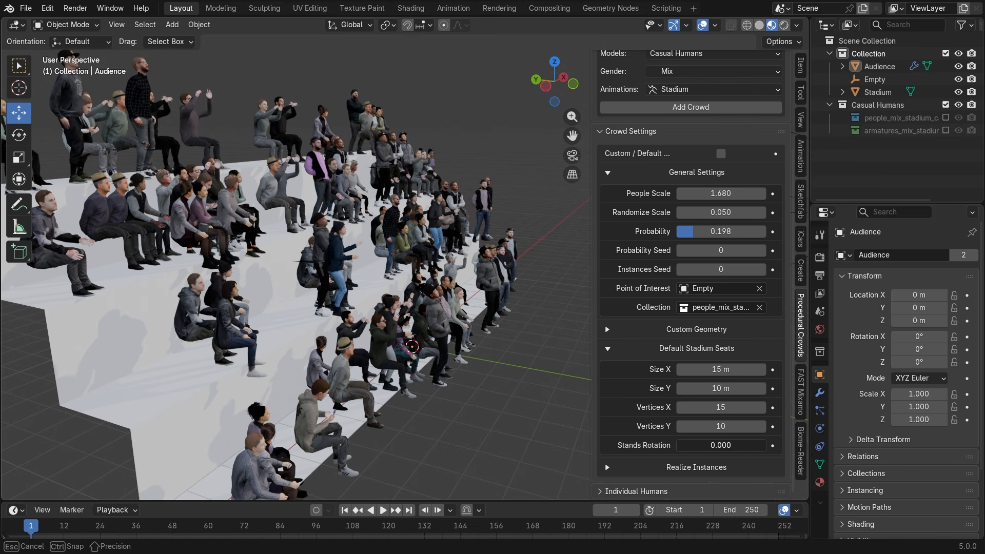
{"action": "scroll", "coordinate": [521, 362], "scroll_direction": "down", "scroll_amount": 1}
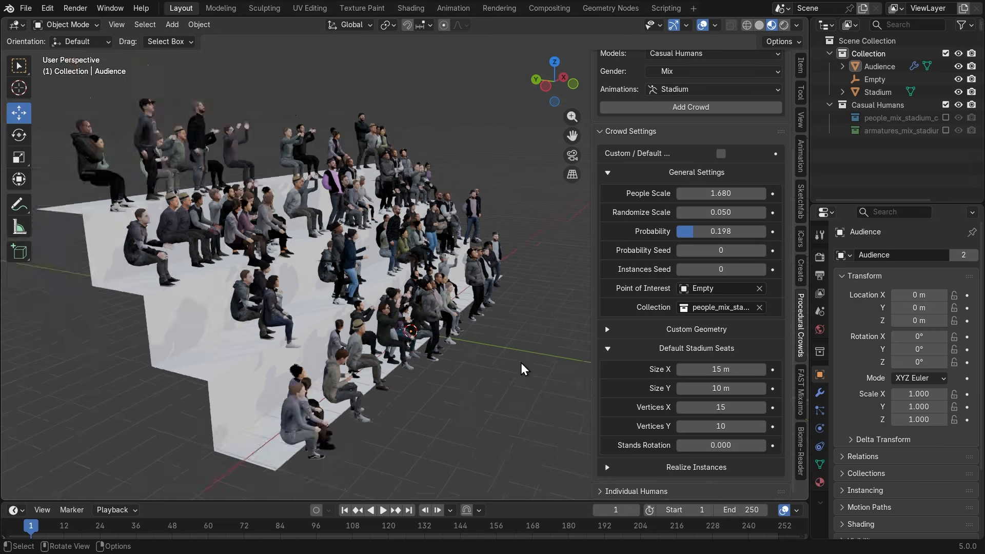
{"action": "middle_click_drag", "start_coordinate": [521, 362], "coordinate": [504, 365]}
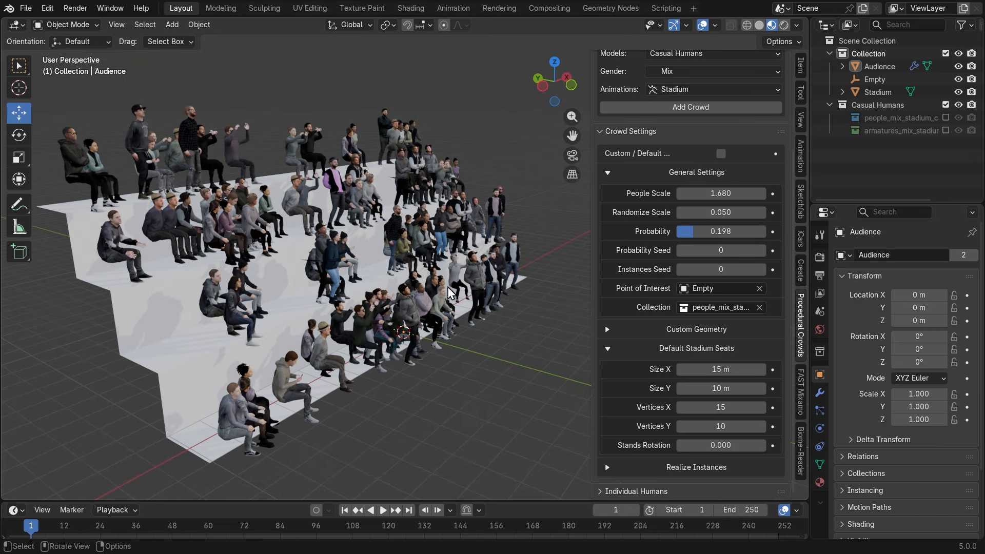
{"action": "scroll", "coordinate": [438, 340], "scroll_direction": "up", "scroll_amount": 3}
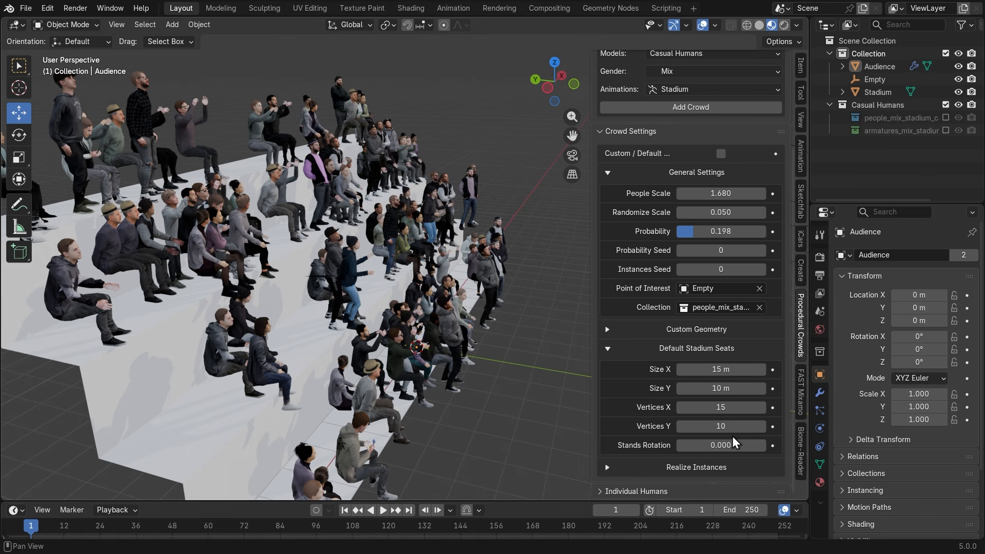
Play the crowd animation, watch the spectators from the front and side, and stop playback
{"action": "left_click", "coordinate": [383, 510]}
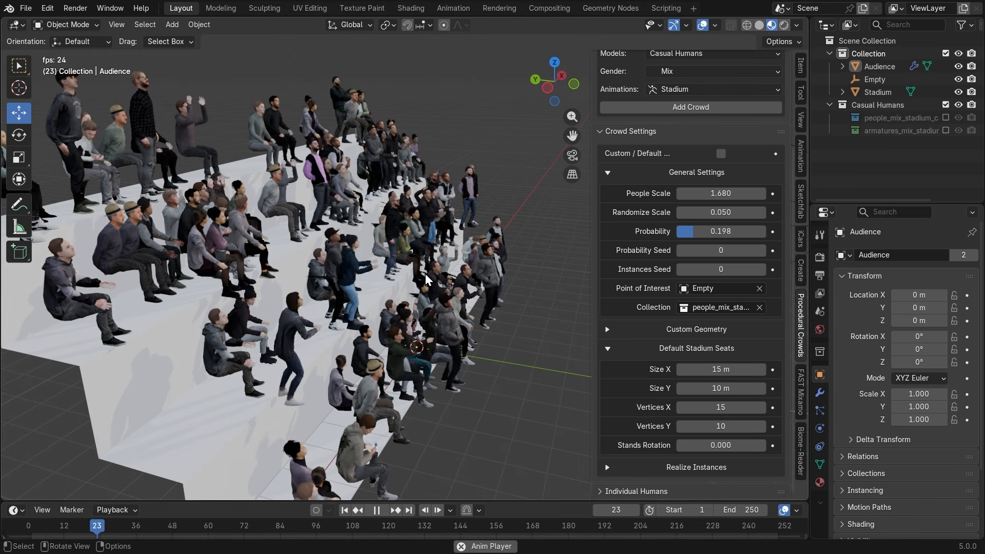
{"action": "middle_click_drag", "start_coordinate": [472, 223], "coordinate": [463, 345]}
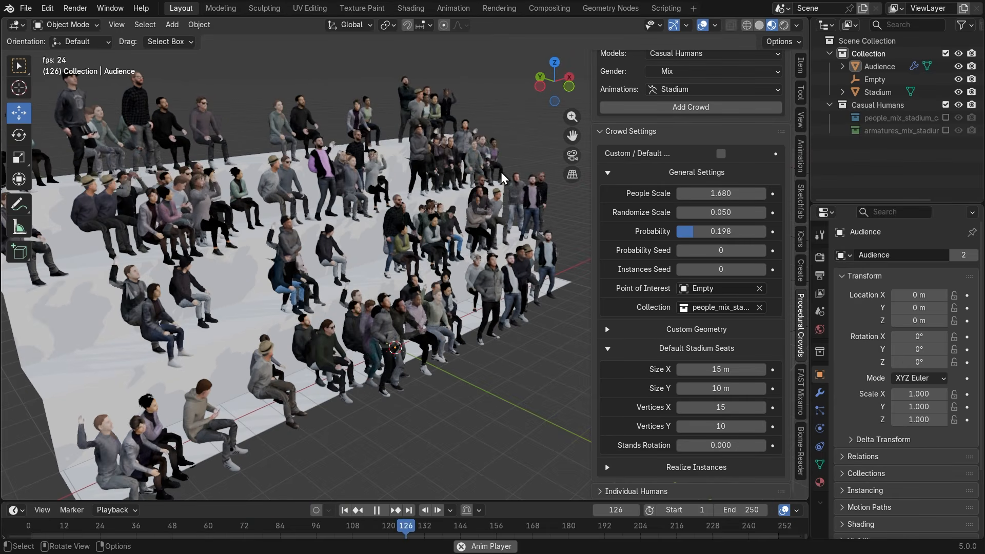
{"action": "key", "text": "space"}
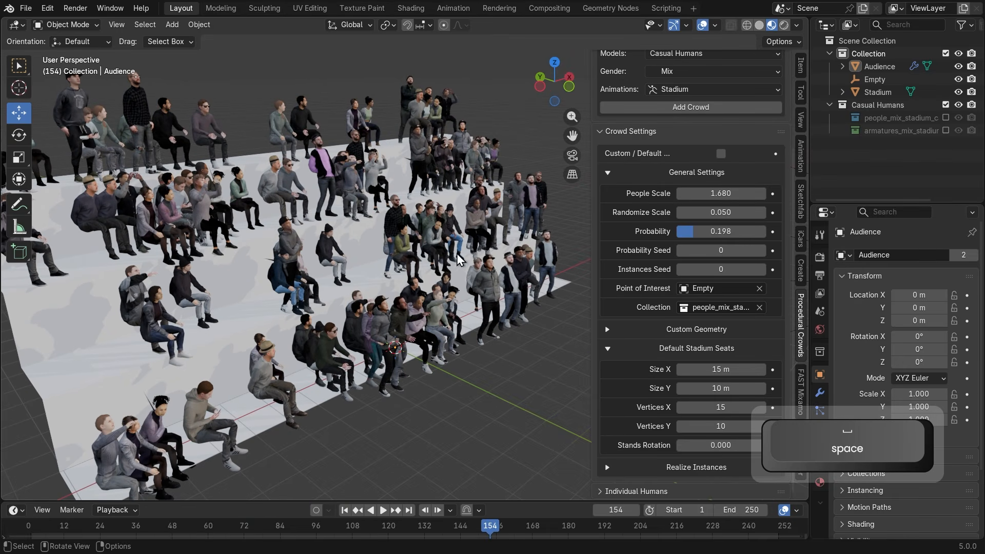
Select the Audience crowd, inspect it from the side, and set its Stands Rotation to 1.000
{"action": "middle_click_drag", "start_coordinate": [399, 307], "coordinate": [357, 266]}
{"action": "left_click", "coordinate": [330, 230]}
{"action": "left_click_drag", "start_coordinate": [427, 269], "coordinate": [439, 278]}
{"action": "scroll", "coordinate": [481, 194], "scroll_direction": "up", "scroll_amount": 4}
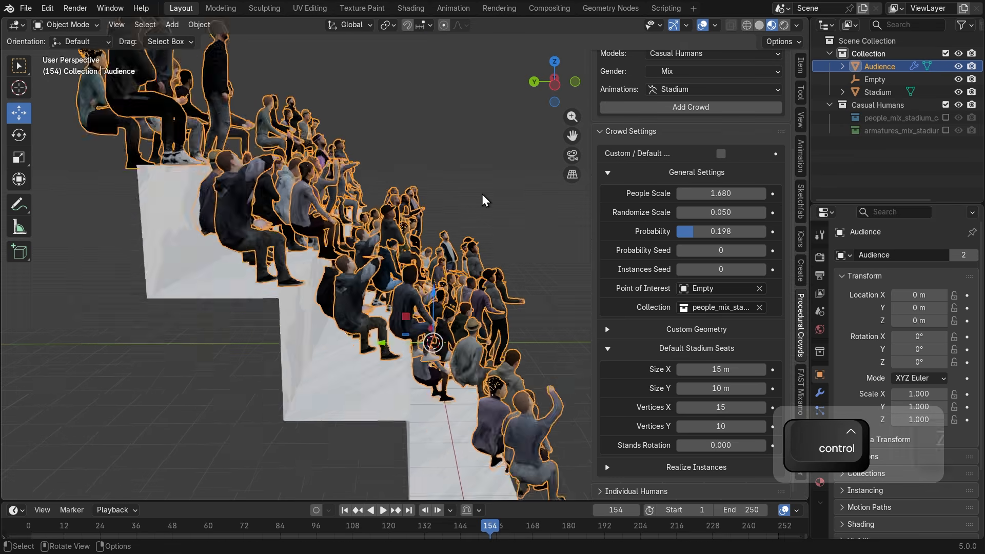
{"action": "key", "text": "ctrl+z"}
{"action": "middle_click_drag", "start_coordinate": [471, 214], "coordinate": [436, 228]}
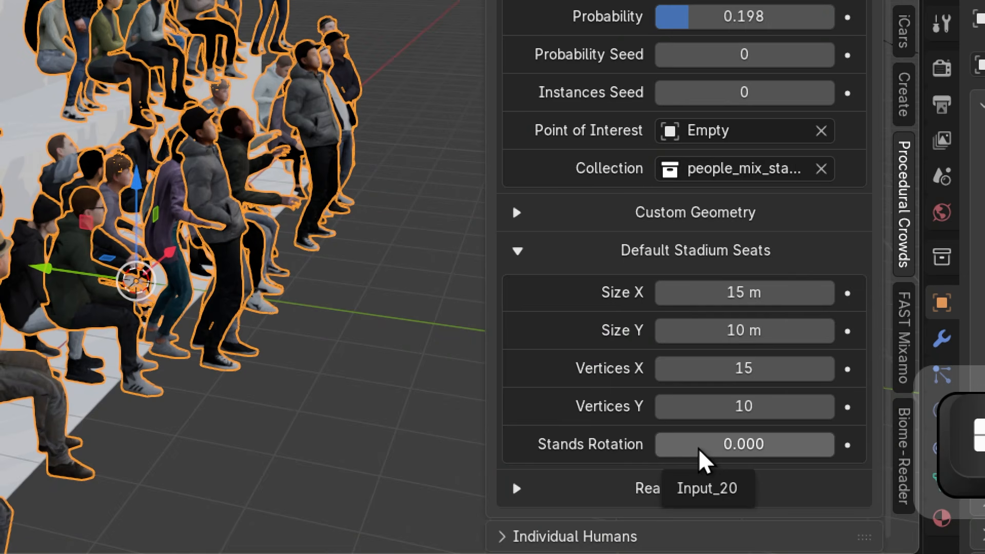
{"action": "left_click_drag", "start_coordinate": [698, 446], "coordinate": [833, 445]}
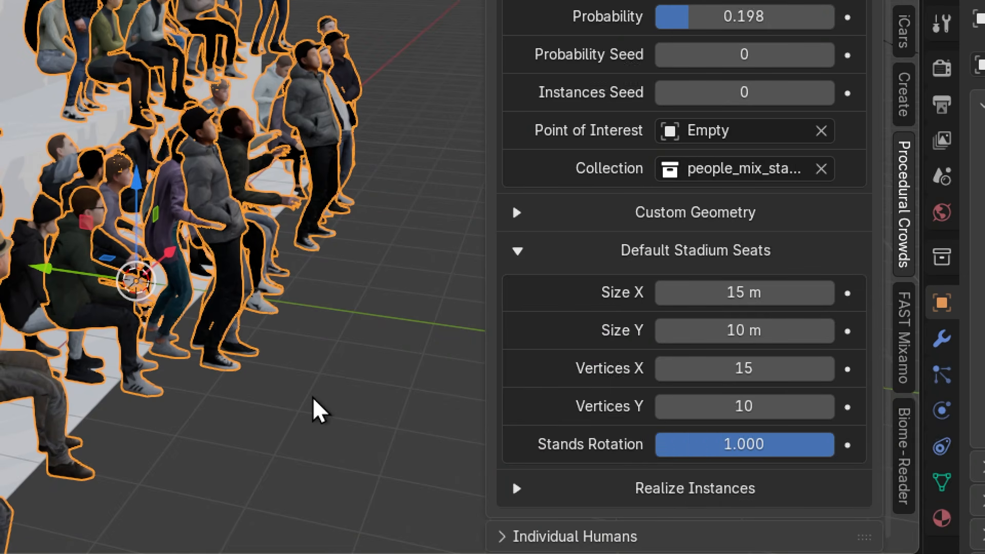
{"action": "key", "text": "super+minus"}
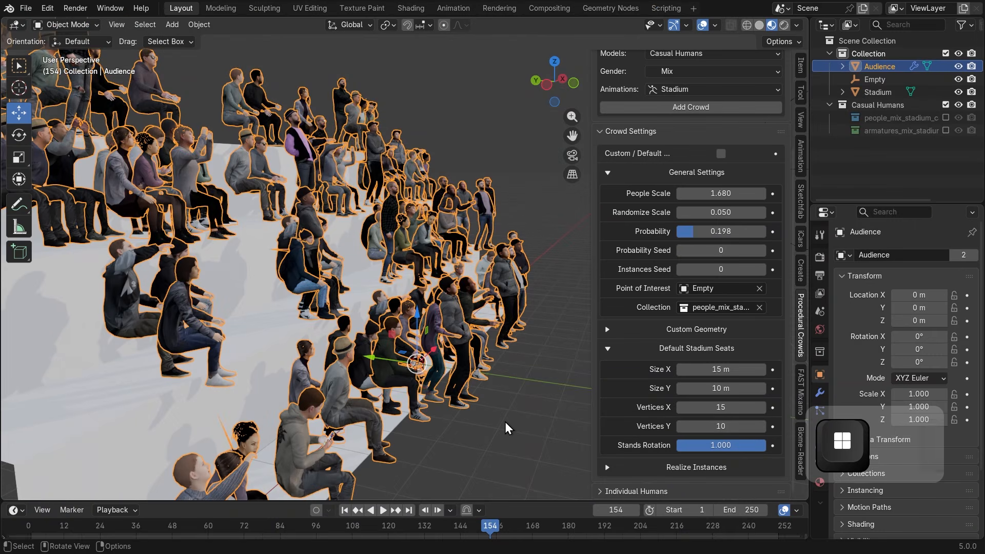
Deselect the crowd, play the animation from frame 1, return to that frame, and reset Stands Rotation to 0.000
{"action": "left_click", "coordinate": [349, 513]}
{"action": "key", "text": "alt+a"}
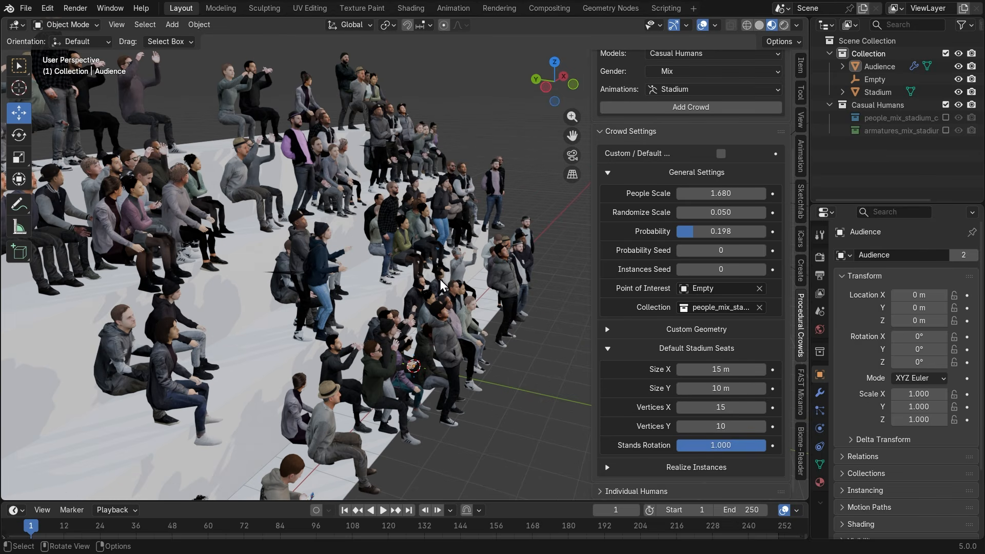
{"action": "left_click", "coordinate": [384, 510]}
{"action": "scroll", "coordinate": [508, 310], "scroll_direction": "up", "scroll_amount": 2}
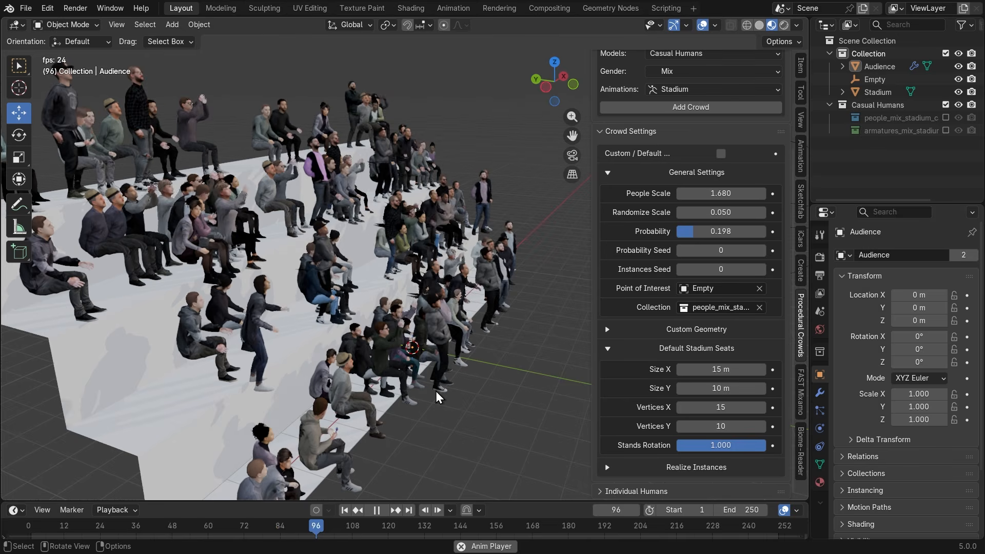
{"action": "key", "text": "space"}
{"action": "left_click", "coordinate": [348, 511]}
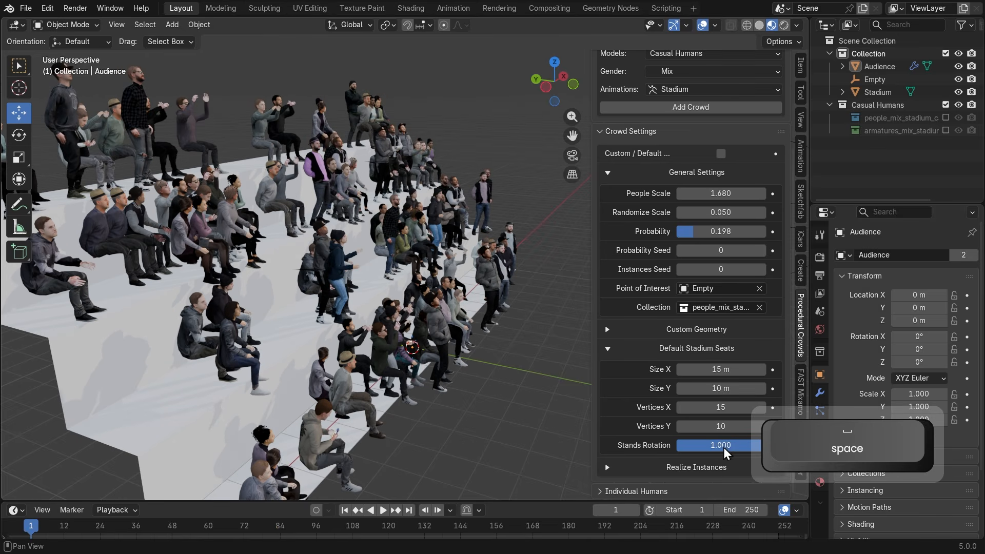
{"action": "left_click_drag", "start_coordinate": [735, 445], "coordinate": [647, 445]}
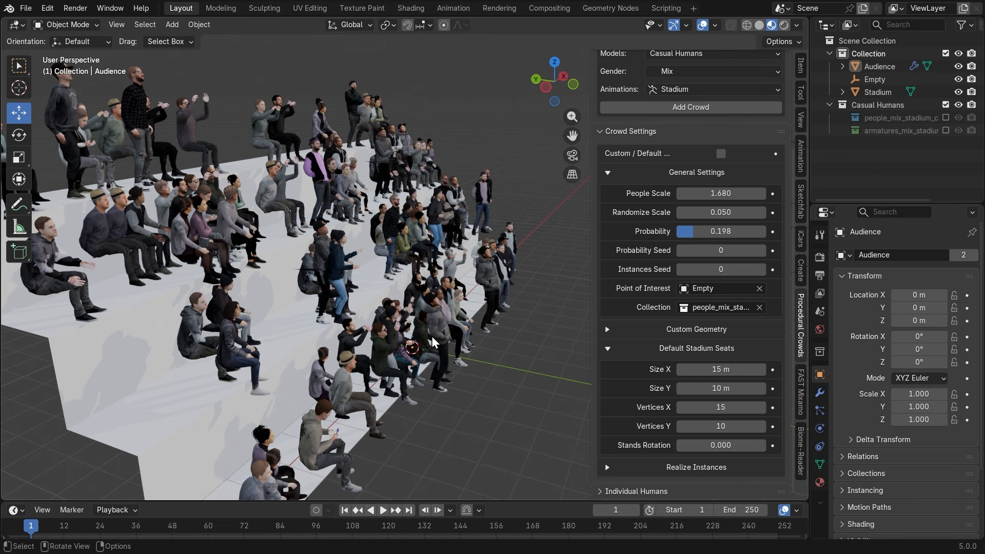
Delete the Audience crowd and the empty, keeping the Stadium mesh in the scene
{"action": "middle_click_drag", "start_coordinate": [432, 336], "coordinate": [410, 226]}
{"action": "left_click", "coordinate": [408, 224]}
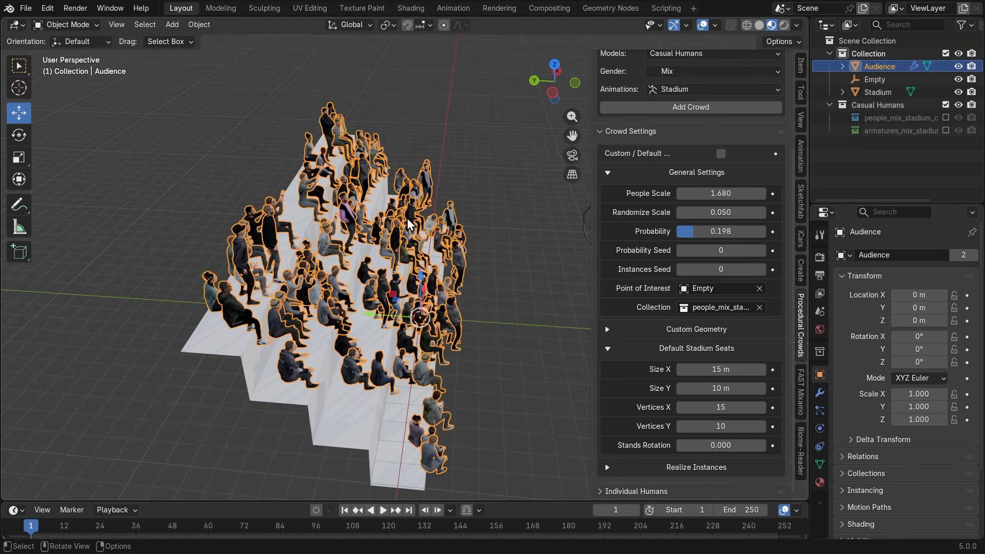
{"action": "key", "text": "Delete"}
{"action": "scroll", "coordinate": [403, 218], "scroll_direction": "down", "scroll_amount": 5}
{"action": "middle_click_drag", "start_coordinate": [399, 219], "coordinate": [453, 262]}
{"action": "left_click", "coordinate": [475, 255]}
{"action": "key", "text": "Delete"}
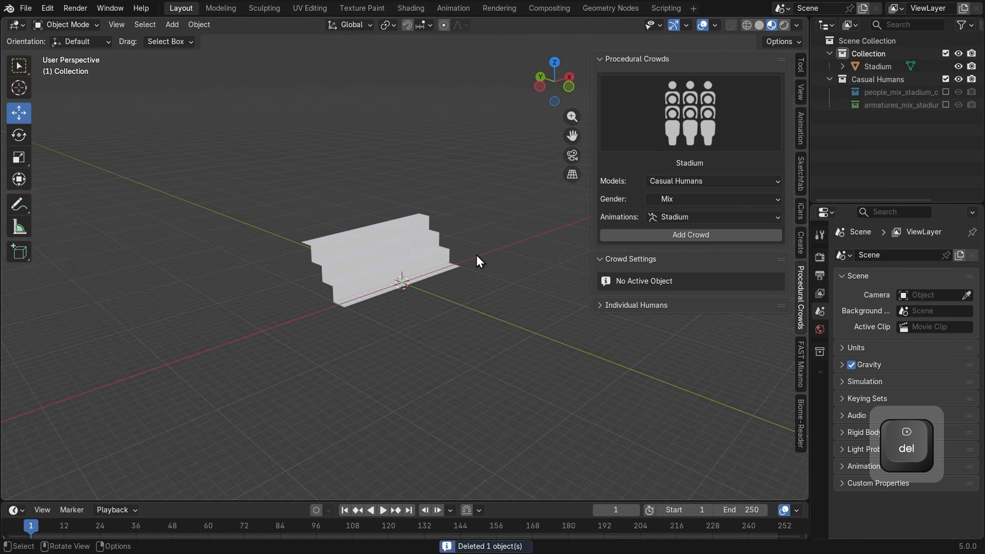
Select the Stadium mesh and hide the viewport sidebar
{"action": "middle_click_drag", "start_coordinate": [422, 345], "coordinate": [462, 342]}
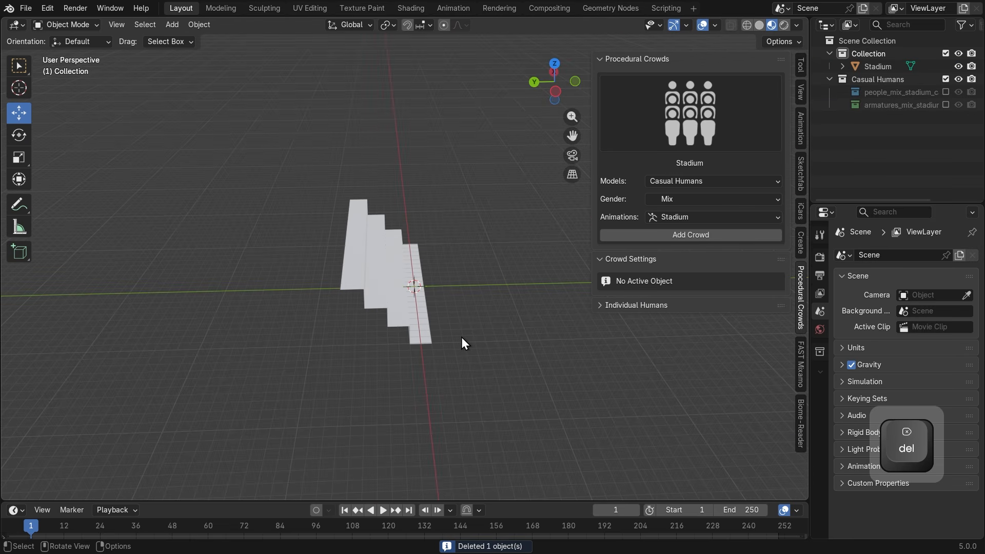
{"action": "left_click", "coordinate": [398, 292]}
{"action": "middle_click_drag", "start_coordinate": [510, 364], "coordinate": [501, 347]}
{"action": "scroll", "coordinate": [500, 347], "scroll_direction": "up", "scroll_amount": 2}
{"action": "scroll", "coordinate": [500, 346], "scroll_direction": "down", "scroll_amount": 2}
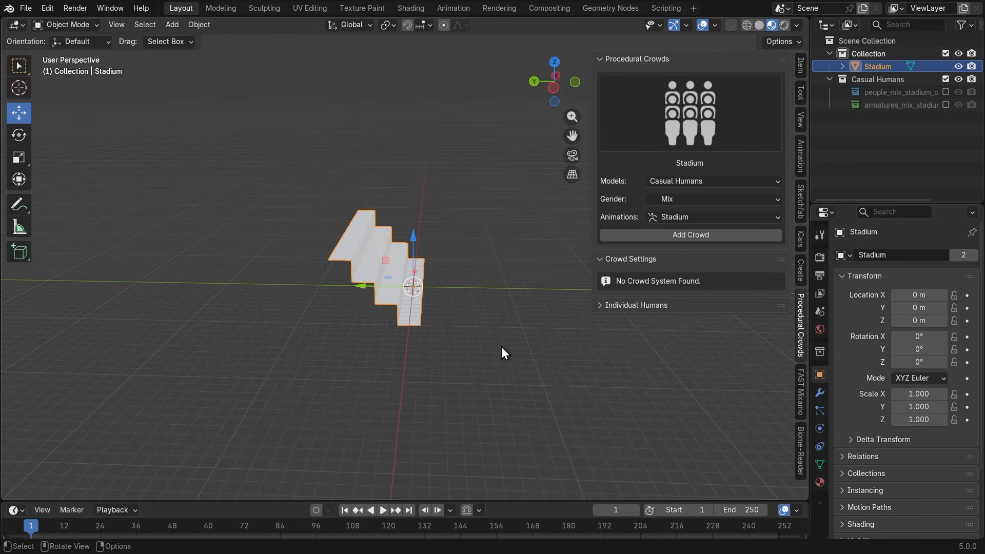
{"action": "left_click", "coordinate": [705, 119]}
{"action": "key", "text": "n"}
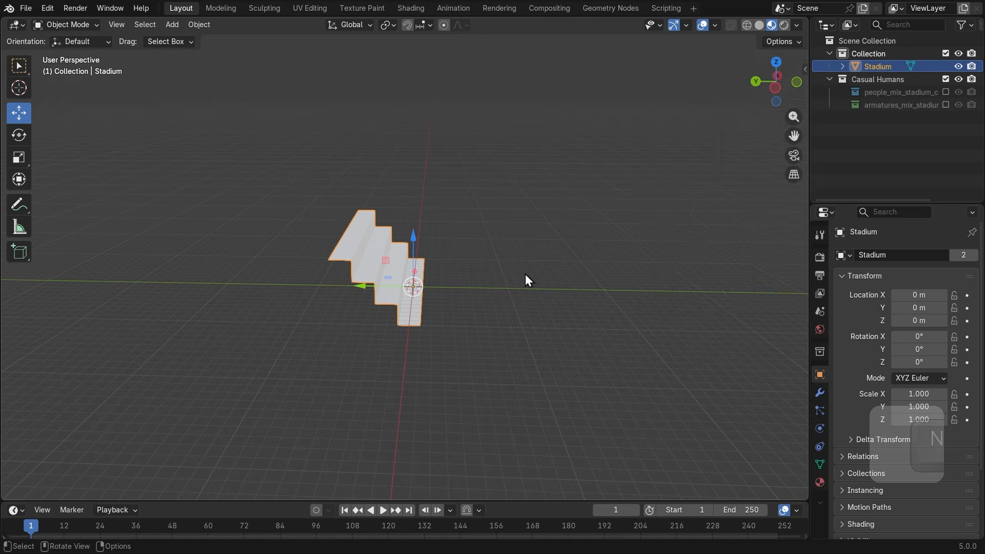
Add a mesh circle and a Bézier circle at the world origin, and scale the Bézier circle up to about 34.3
{"action": "middle_click_drag", "start_coordinate": [525, 274], "coordinate": [473, 289]}
{"action": "key", "text": "shift+a"}
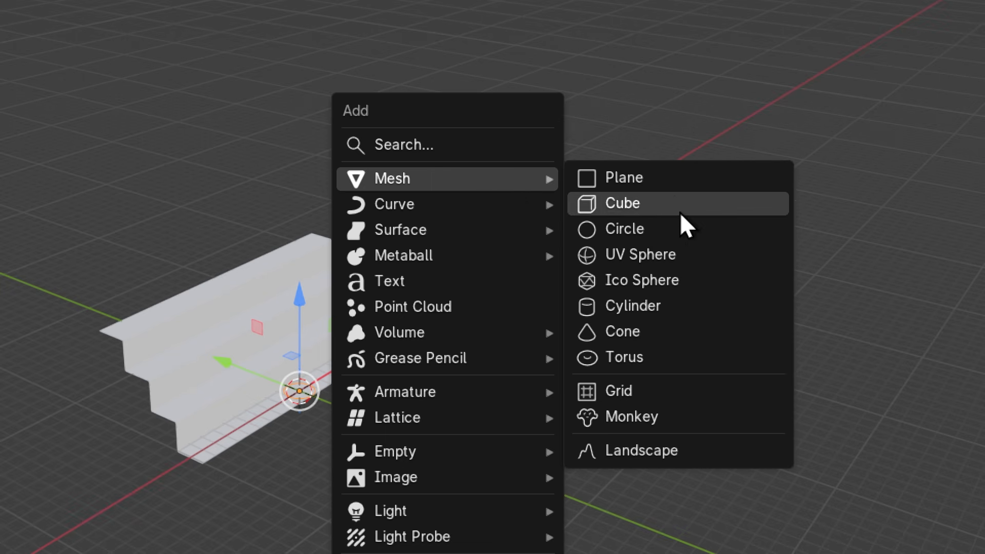
{"action": "mouse_move", "coordinate": [480, 206]}
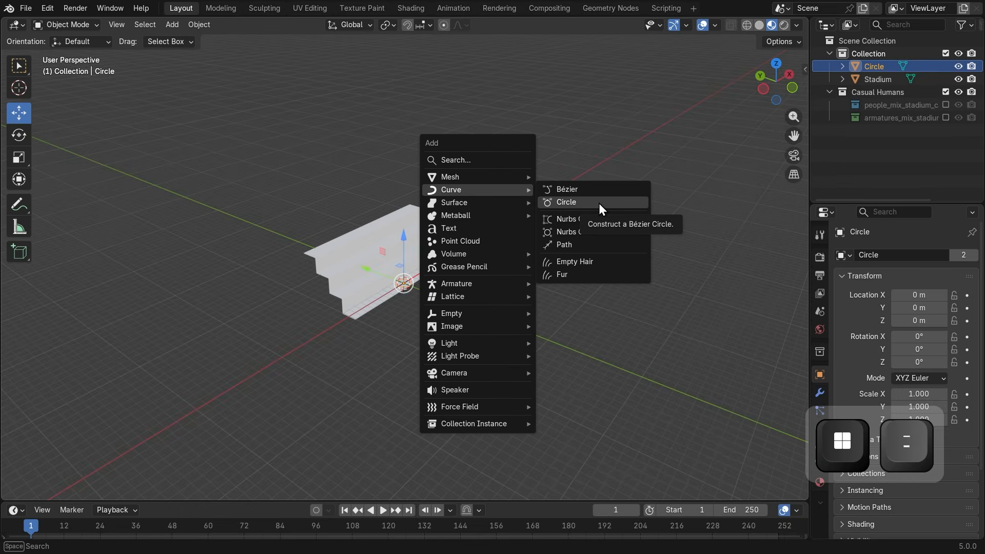
{"action": "left_click", "coordinate": [690, 234]}
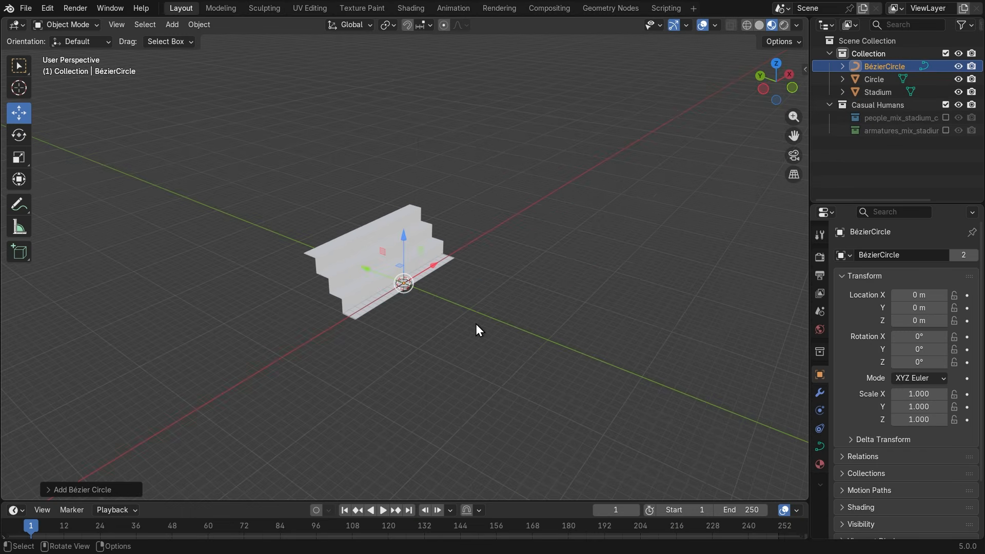
{"action": "key", "text": "s"}
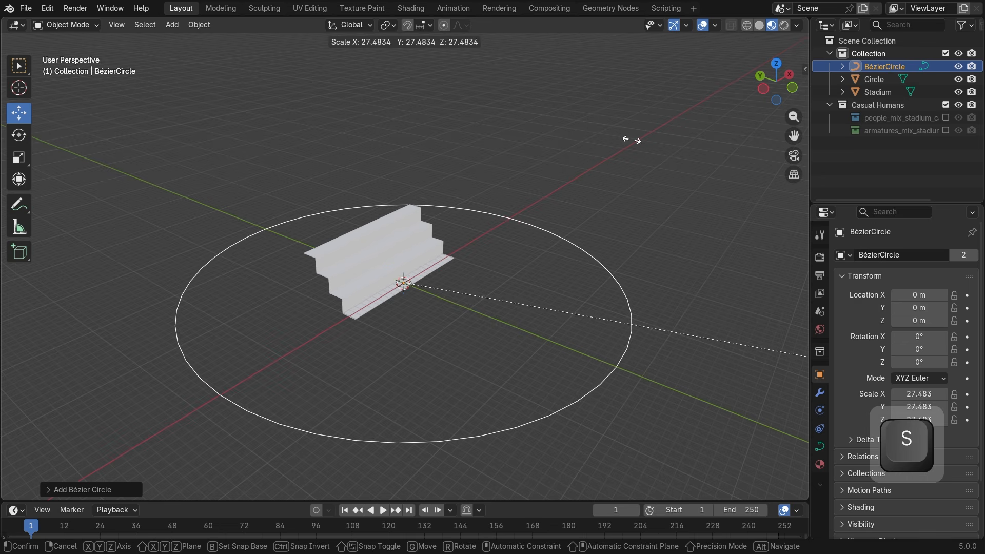
{"action": "left_click", "coordinate": [272, 248]}
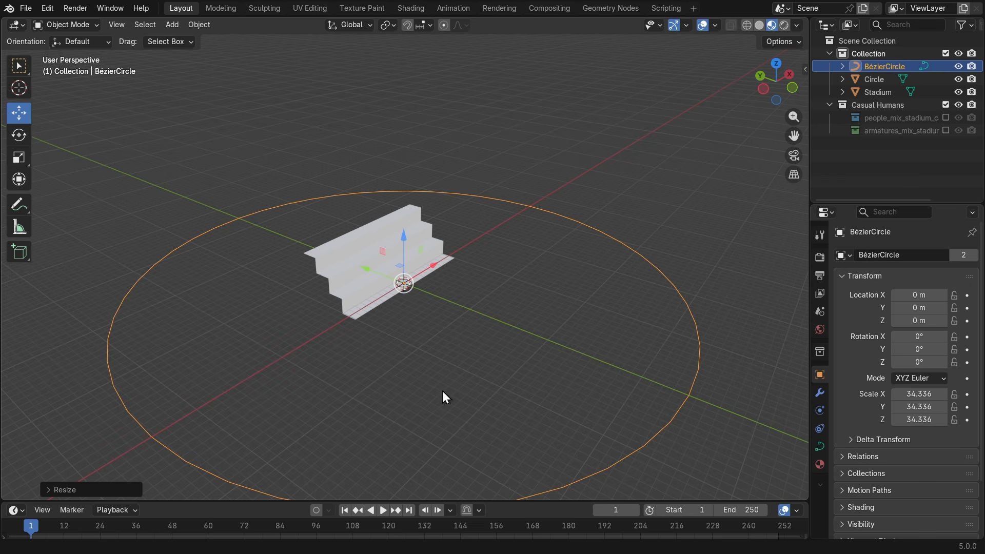
Enter Edit Mode on the Bézier circle, clear the selection, and select its control points individually
{"action": "scroll", "coordinate": [514, 336], "scroll_direction": "down", "scroll_amount": 3}
{"action": "middle_click_drag", "start_coordinate": [526, 360], "coordinate": [480, 367]}
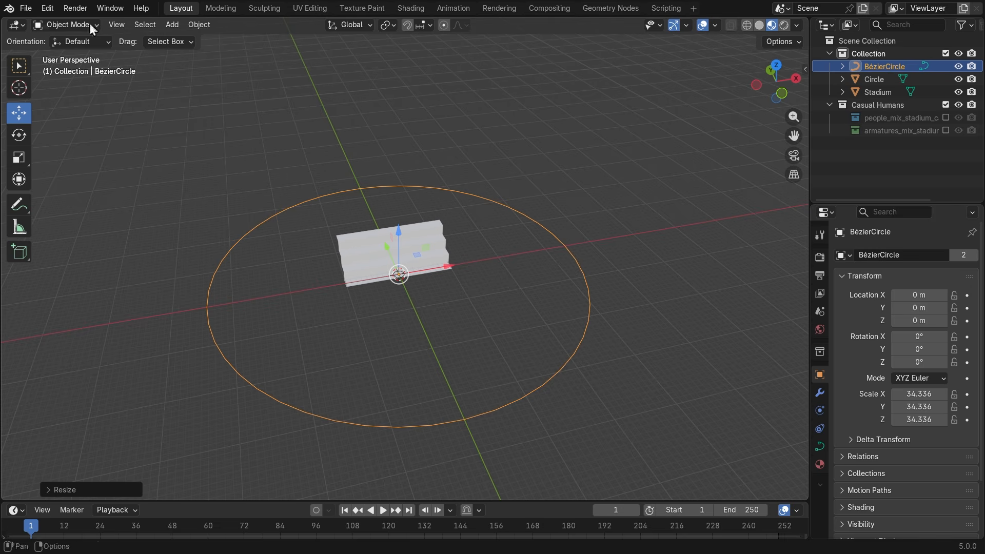
{"action": "left_click", "coordinate": [72, 26]}
{"action": "left_click", "coordinate": [72, 53]}
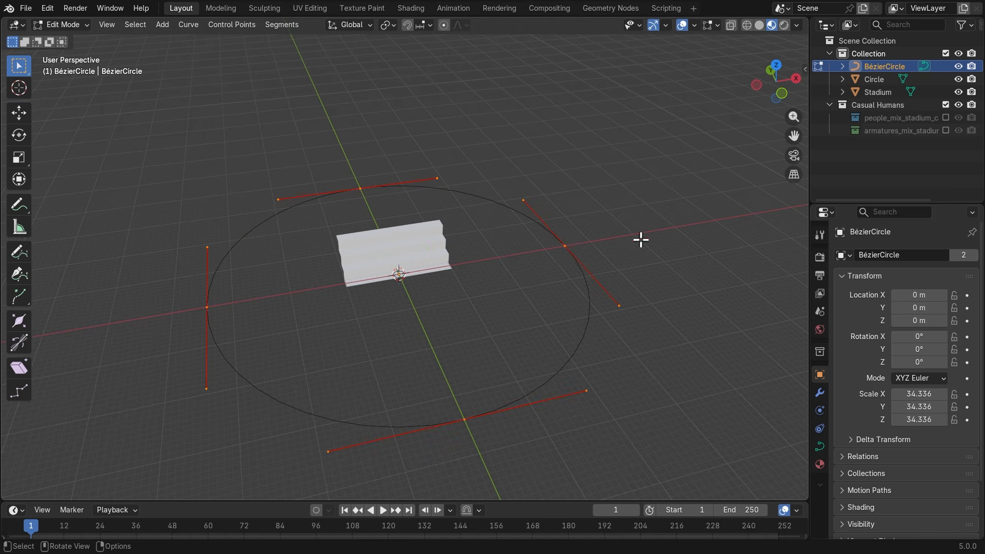
{"action": "left_click_drag", "start_coordinate": [639, 234], "coordinate": [541, 267]}
{"action": "key", "text": "a"}
{"action": "key", "text": "a"}
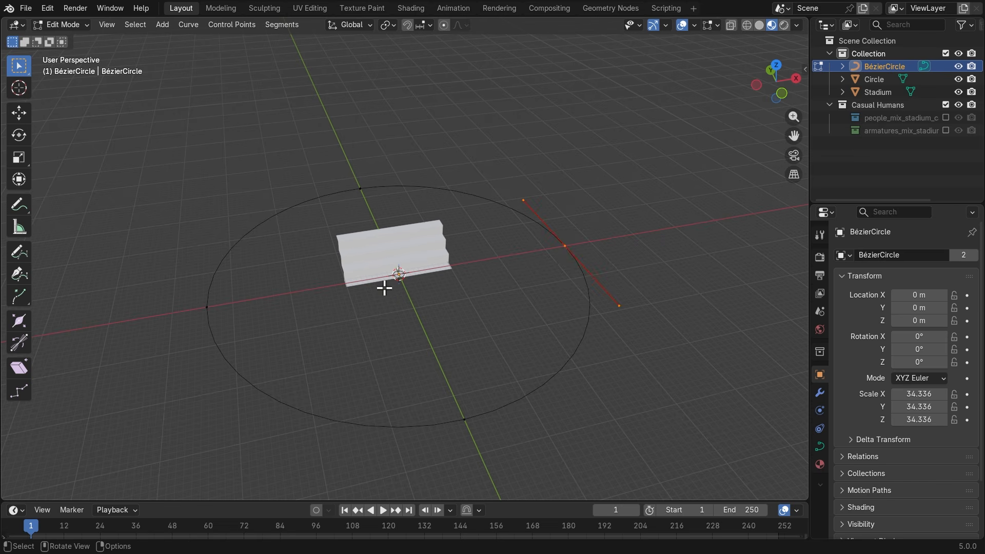
{"action": "left_click_drag", "start_coordinate": [246, 290], "coordinate": [185, 324]}
{"action": "left_click_drag", "start_coordinate": [299, 163], "coordinate": [397, 198]}
{"action": "left_click_drag", "start_coordinate": [457, 386], "coordinate": [485, 454]}
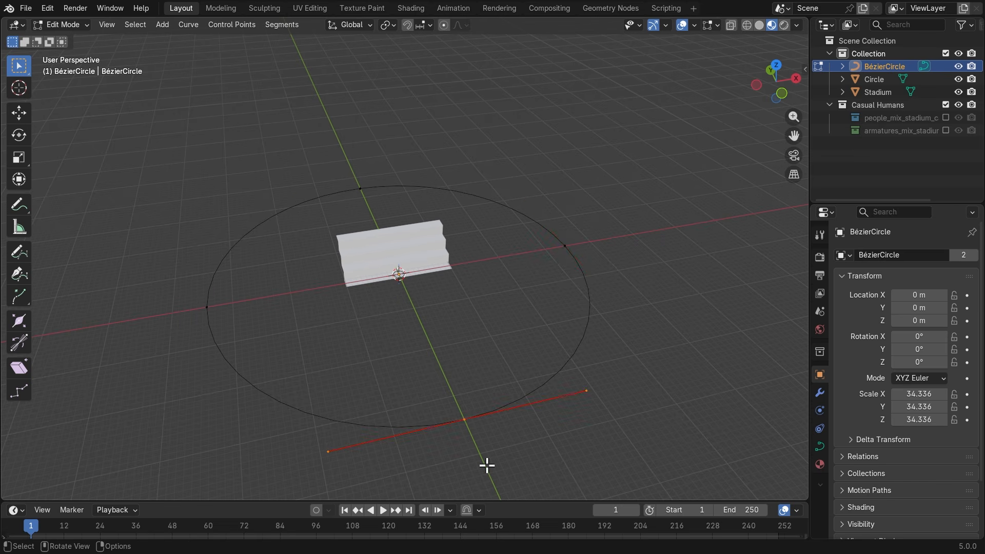
Select the Bézier circle's two opposite control points on the X axis and scale them outward by about 1.6
{"action": "left_click_drag", "start_coordinate": [170, 289], "coordinate": [248, 315]}
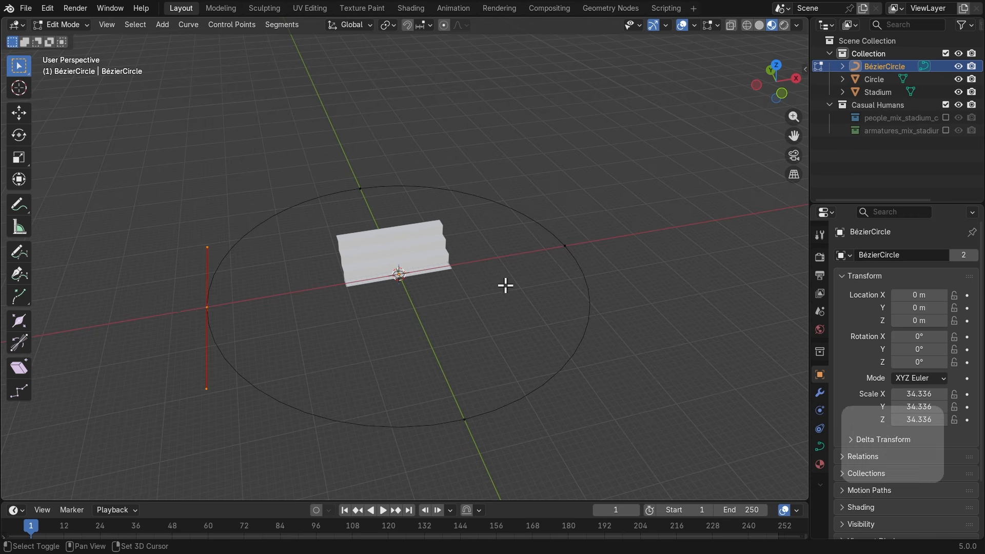
{"action": "left_click_drag", "start_coordinate": [593, 235], "coordinate": [545, 259], "text": "shift"}
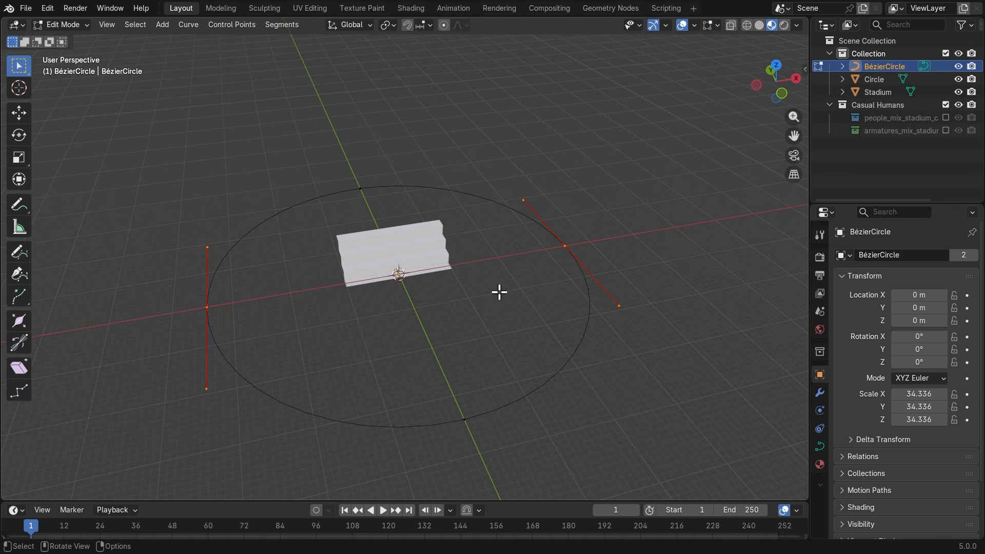
{"action": "key", "text": "s"}
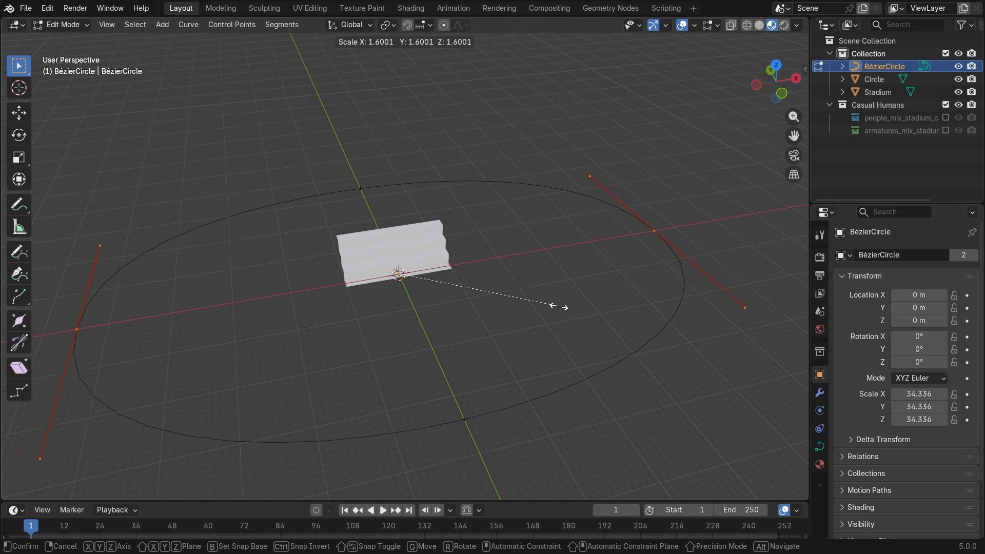
{"action": "left_click", "coordinate": [557, 307]}
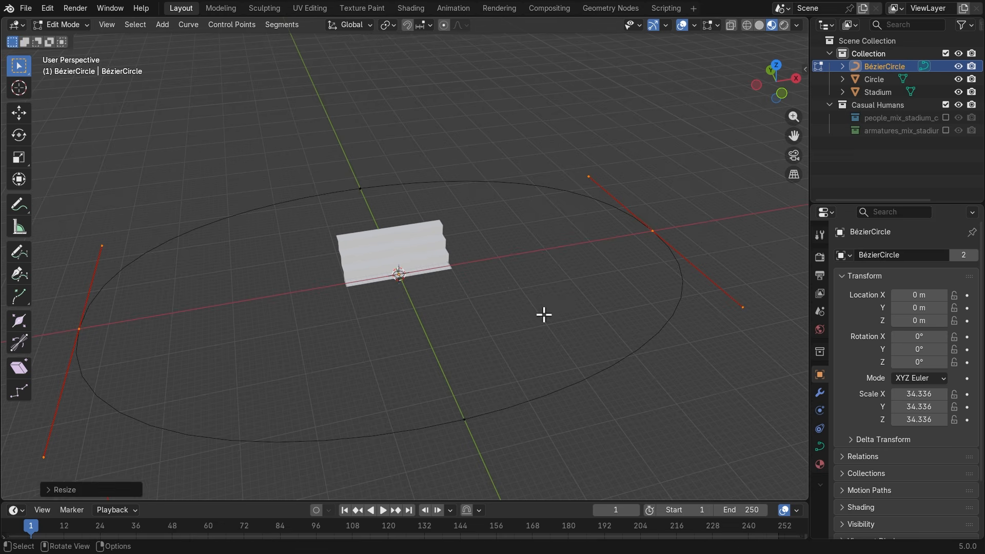
Return to Object Mode and select the Stadium mesh
{"action": "middle_click_drag", "start_coordinate": [505, 336], "coordinate": [528, 326]}
{"action": "left_click", "coordinate": [69, 23]}
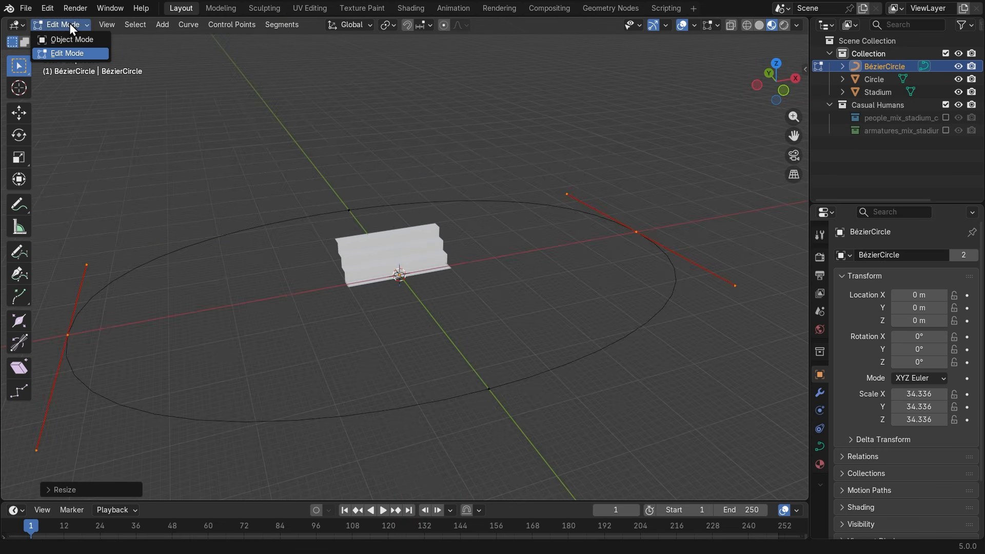
{"action": "left_click", "coordinate": [67, 33]}
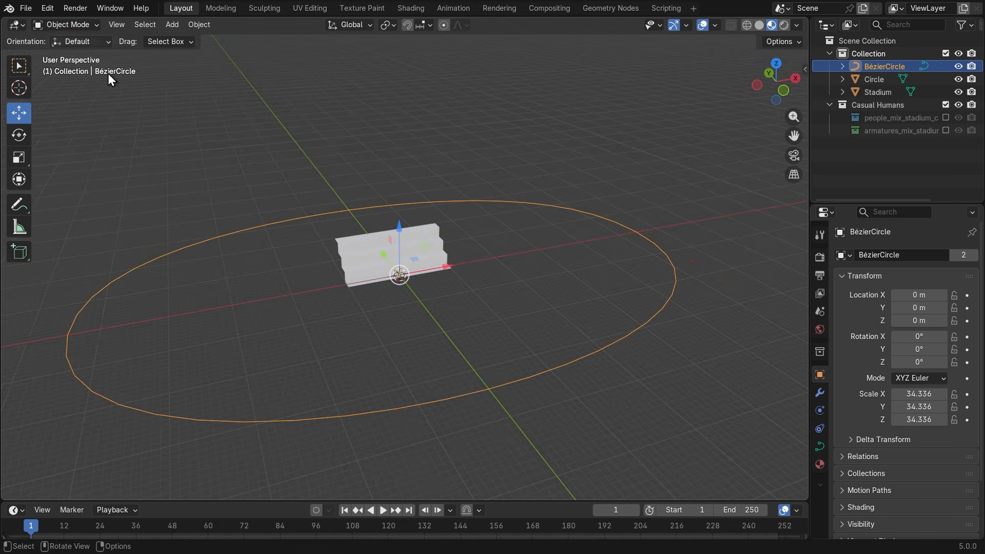
{"action": "left_click", "coordinate": [342, 207]}
{"action": "middle_click_drag", "start_coordinate": [208, 273], "coordinate": [388, 316]}
{"action": "left_click", "coordinate": [388, 316]}
{"action": "left_click", "coordinate": [413, 249]}
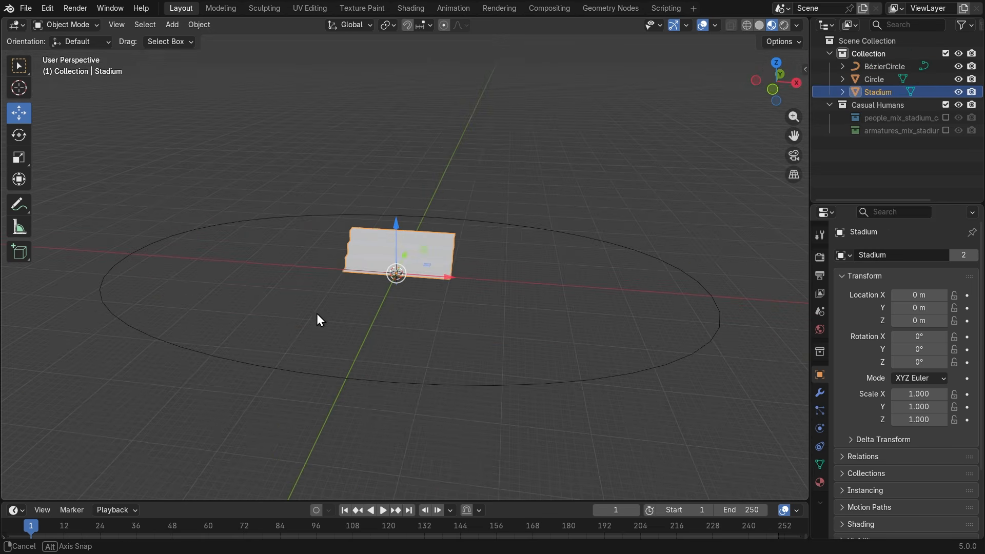
{"action": "middle_click_drag", "start_coordinate": [317, 314], "coordinate": [379, 318]}
{"action": "scroll", "coordinate": [379, 318], "scroll_direction": "up", "scroll_amount": 3}
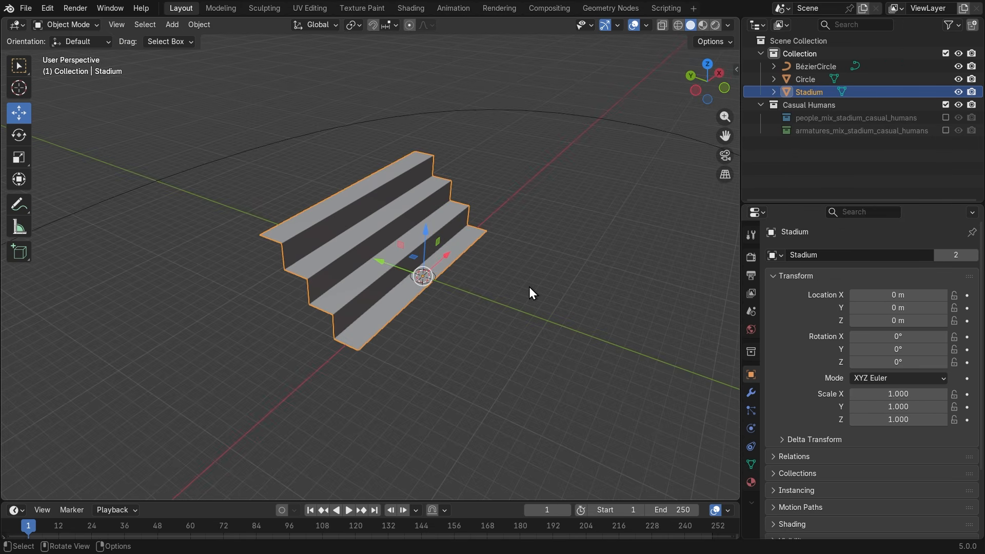
{"action": "middle_click_drag", "start_coordinate": [530, 287], "coordinate": [475, 308]}
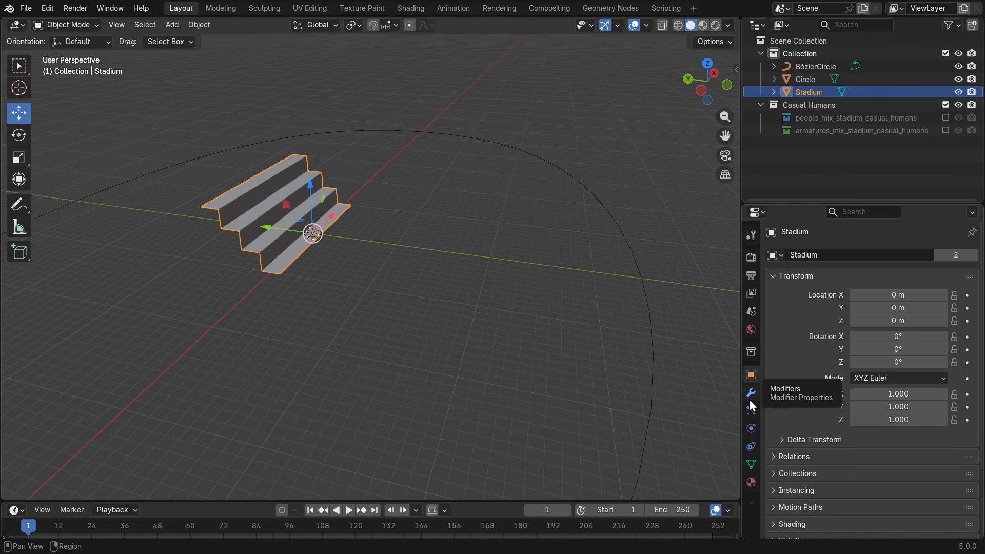
Add a Curve deform modifier to the Stadium mesh
{"action": "scroll", "coordinate": [749, 399], "scroll_direction": "up", "scroll_amount": 4, "text": "super"}
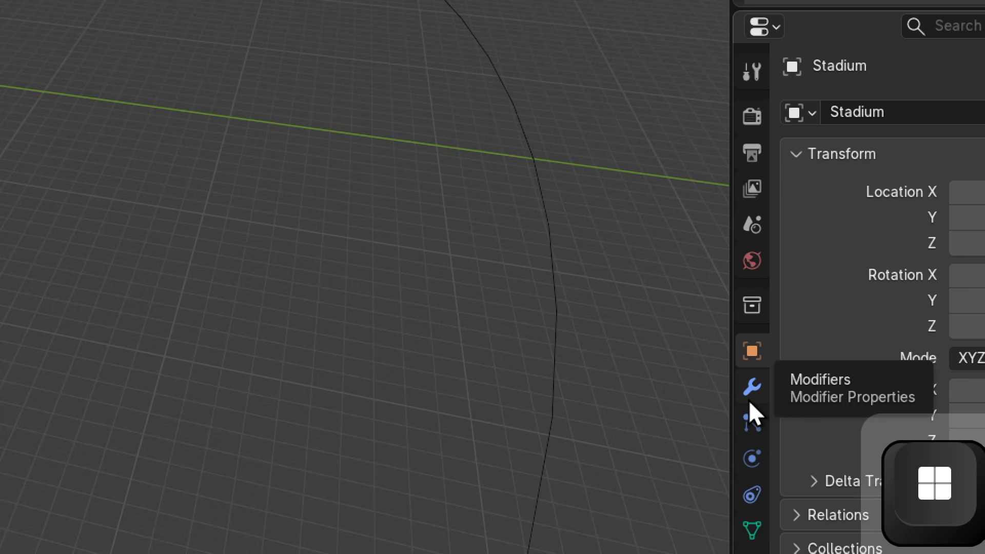
{"action": "key", "text": "super+minus"}
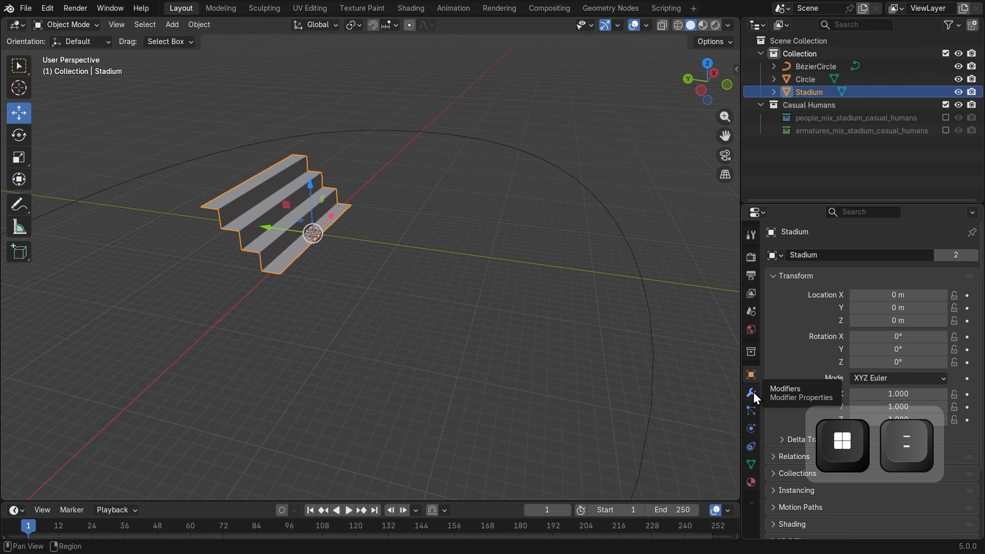
{"action": "left_click", "coordinate": [751, 392]}
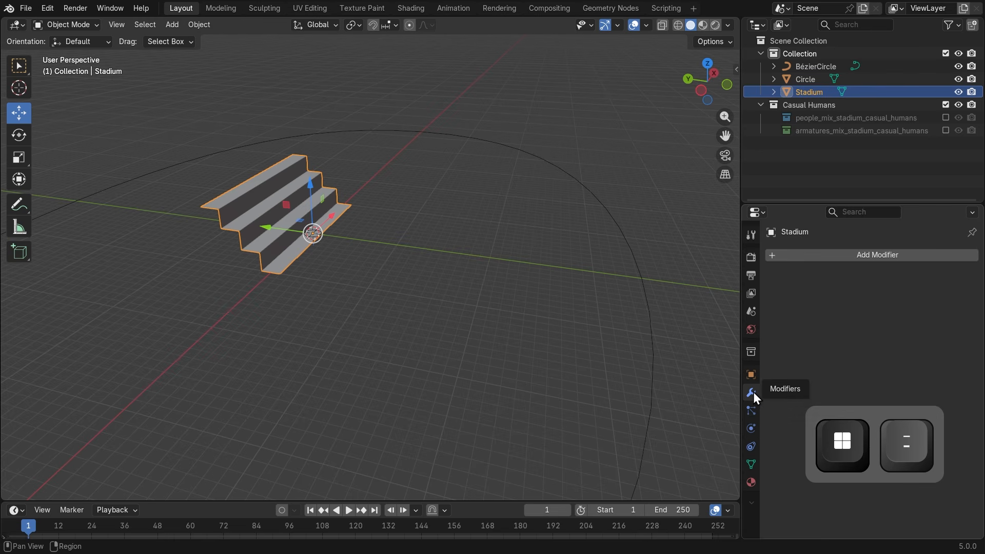
{"action": "left_click", "coordinate": [894, 251]}
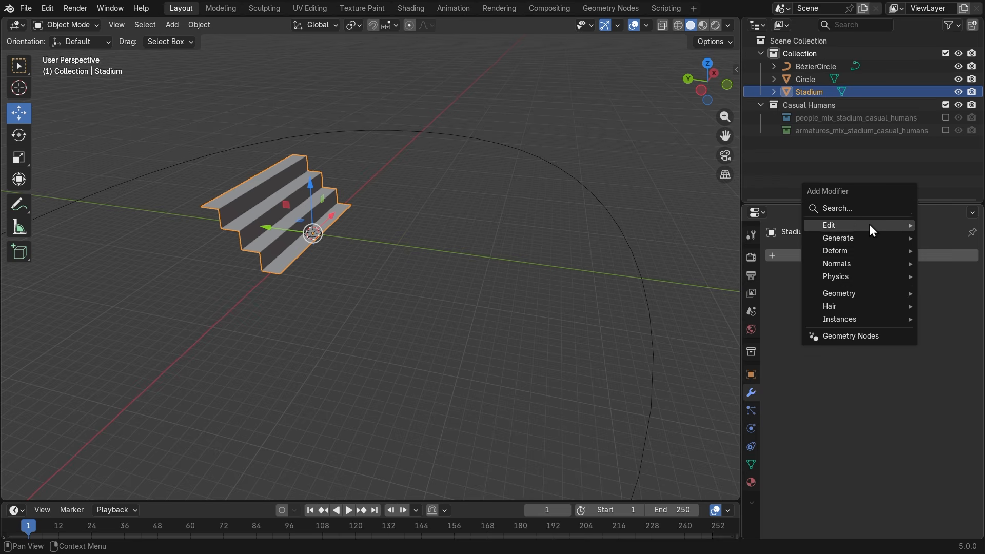
{"action": "mouse_move", "coordinate": [867, 253]}
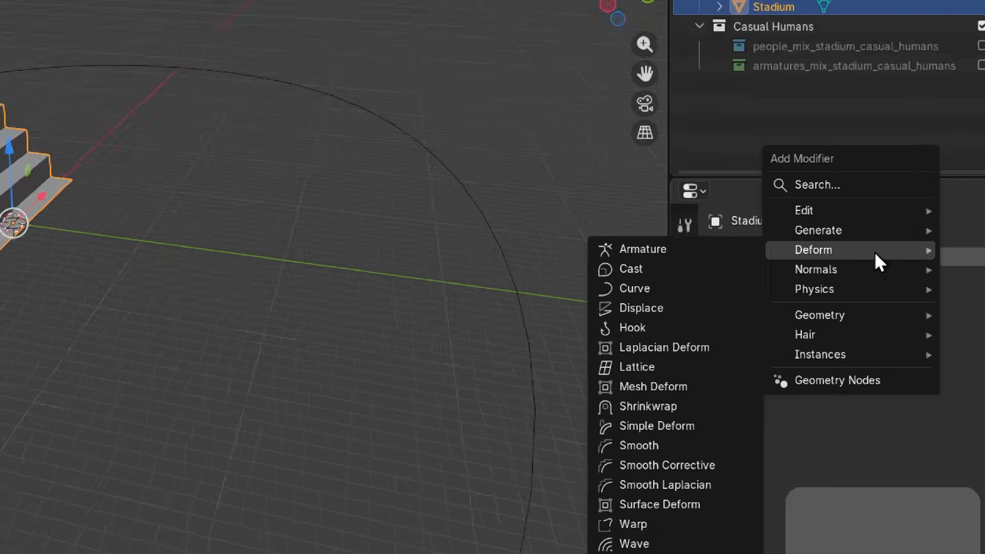
{"action": "key", "text": "super+minus"}
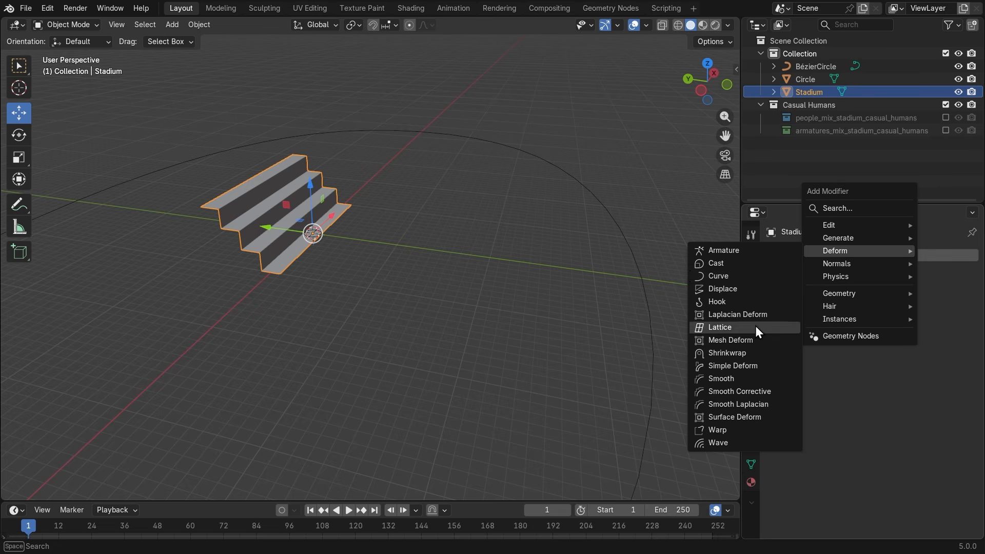
{"action": "left_click", "coordinate": [746, 275]}
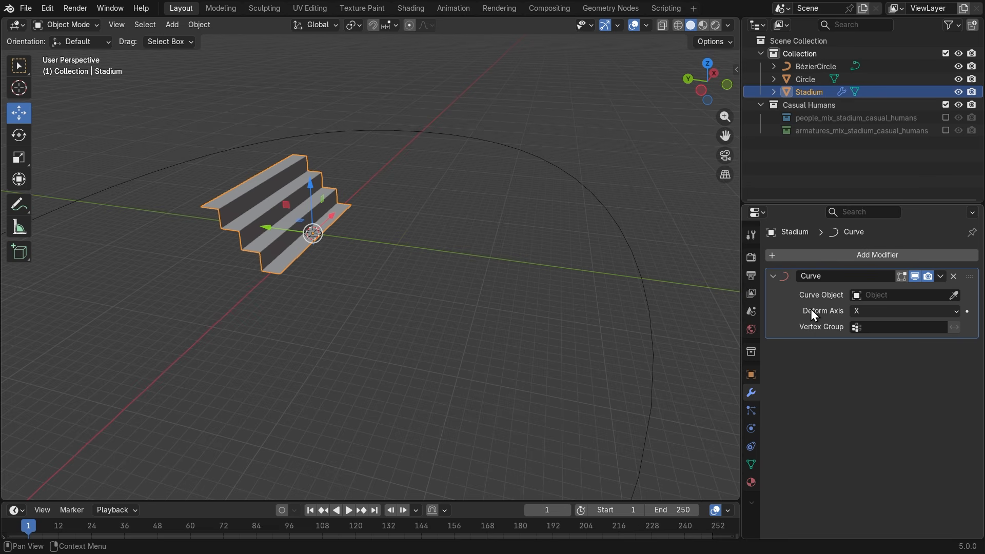
Add an Array modifier to the Stadium mesh and set its count to 5
{"action": "middle_click_drag", "start_coordinate": [245, 261], "coordinate": [324, 277]}
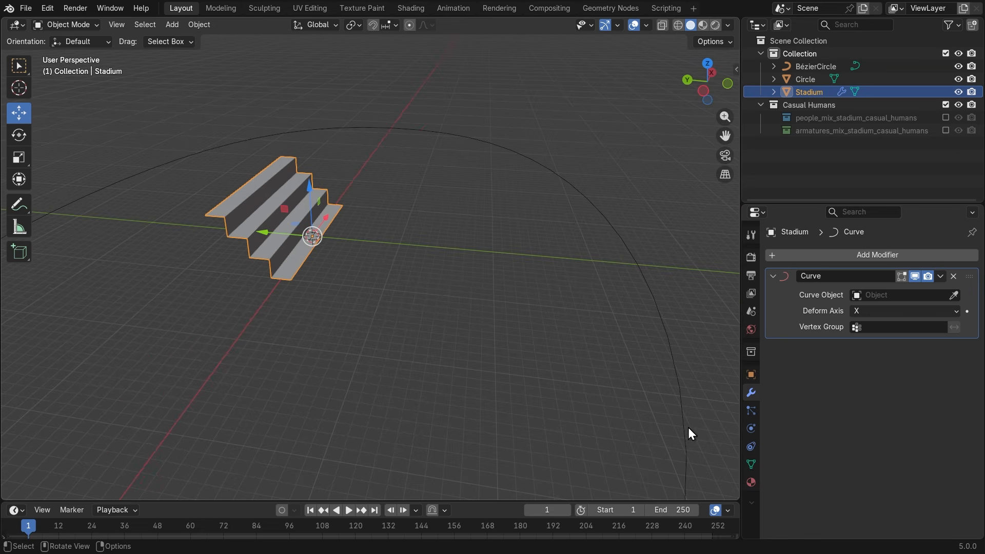
{"action": "left_click", "coordinate": [897, 256]}
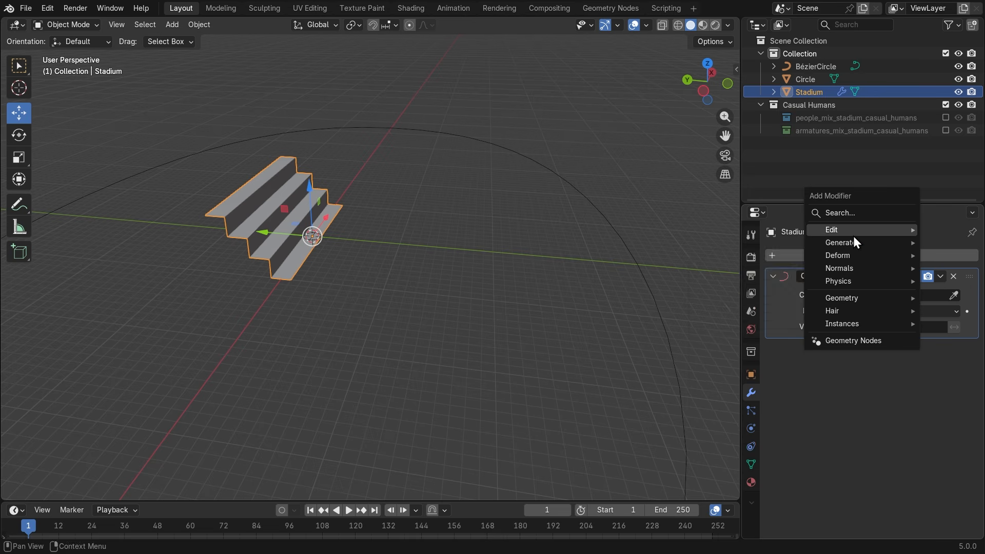
{"action": "mouse_move", "coordinate": [862, 241]}
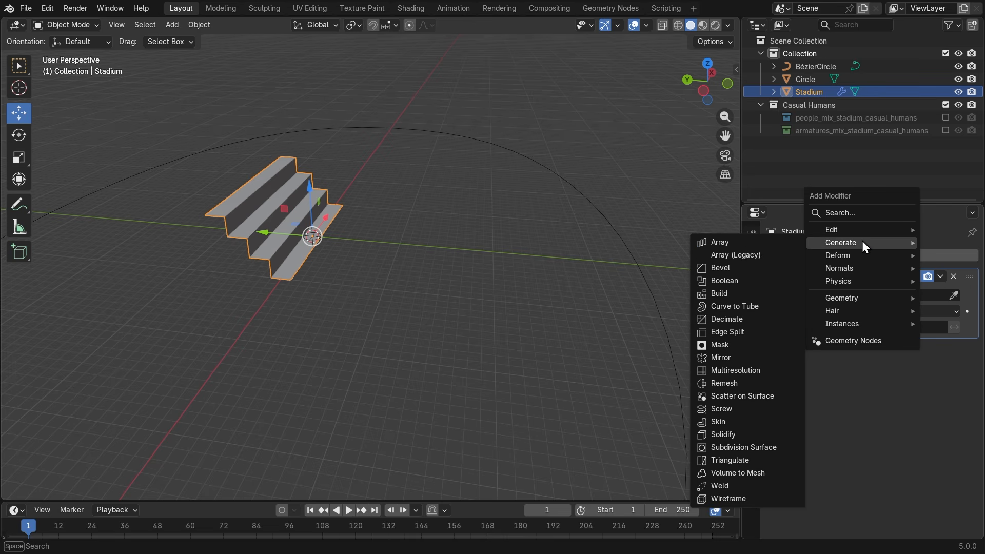
{"action": "left_click", "coordinate": [761, 245]}
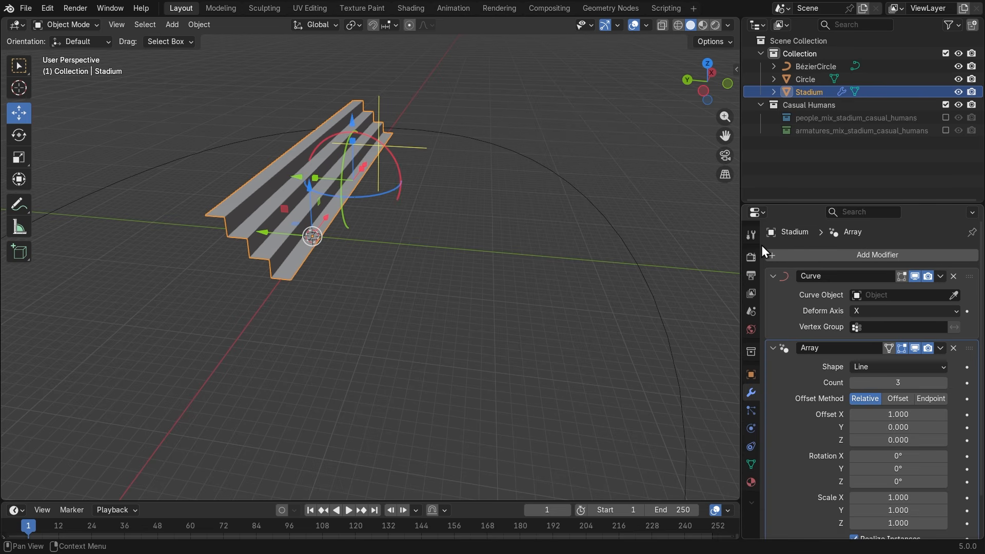
{"action": "middle_click_drag", "start_coordinate": [667, 244], "coordinate": [358, 213]}
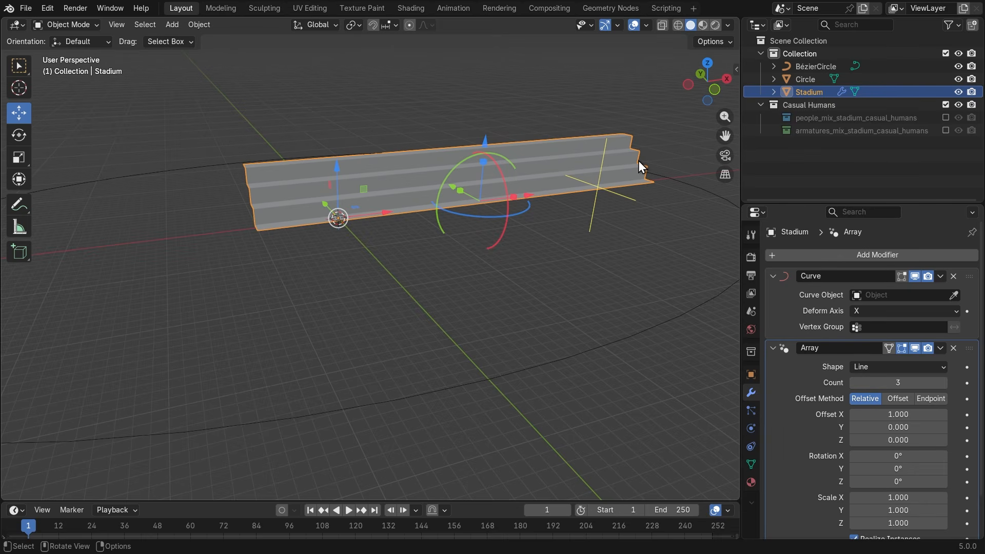
{"action": "scroll", "coordinate": [322, 217], "scroll_direction": "down", "scroll_amount": 2}
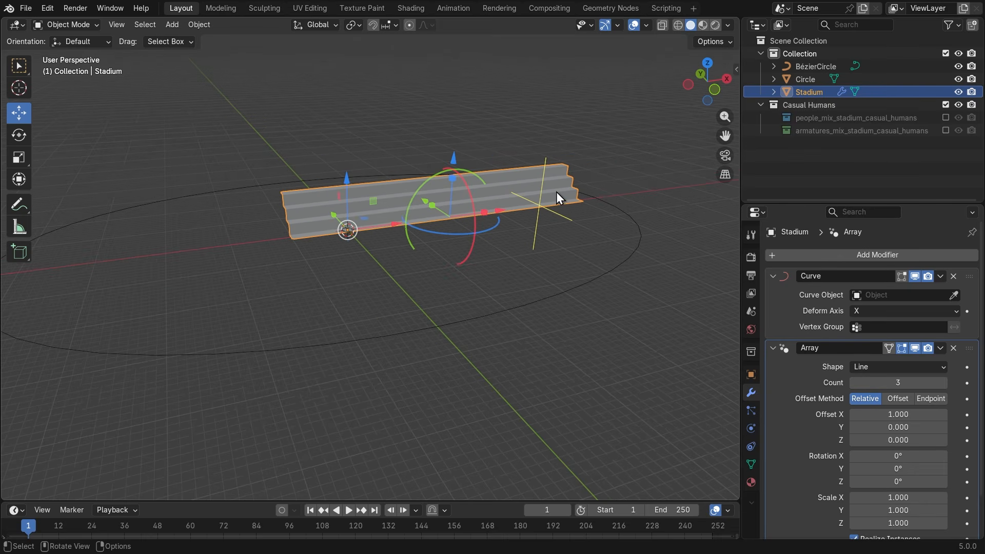
{"action": "left_click", "coordinate": [944, 380]}
{"action": "left_click", "coordinate": [943, 380]}
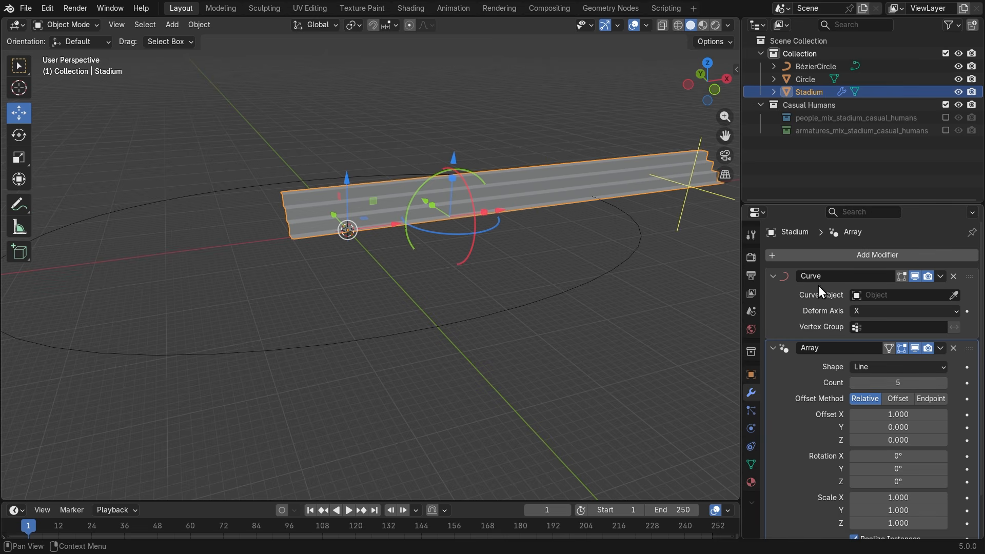
Enlarge the Properties editor so the Curve and Array modifiers are shown in full
{"action": "middle_click_drag", "start_coordinate": [386, 306], "coordinate": [628, 213]}
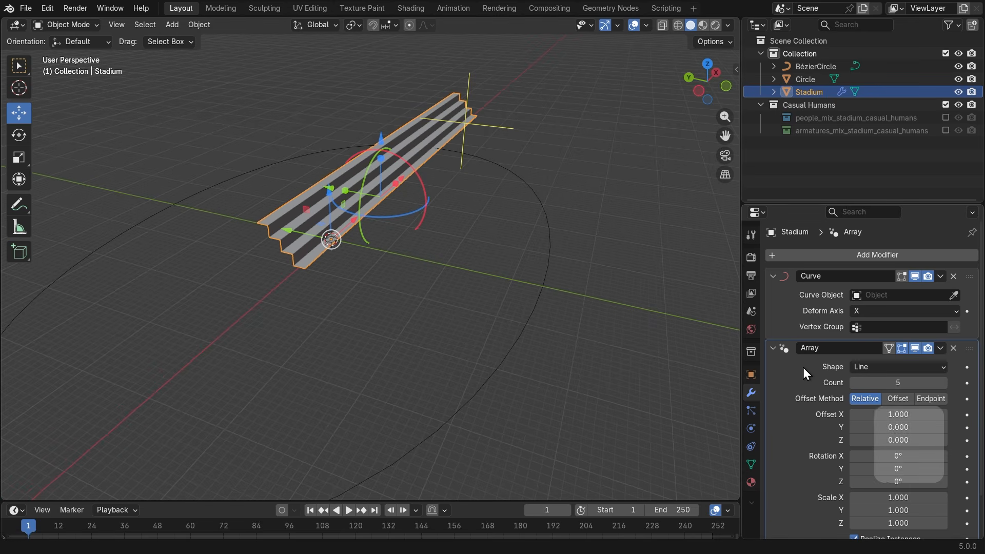
{"action": "key", "text": "super+equal"}
{"action": "key", "text": "super+minus"}
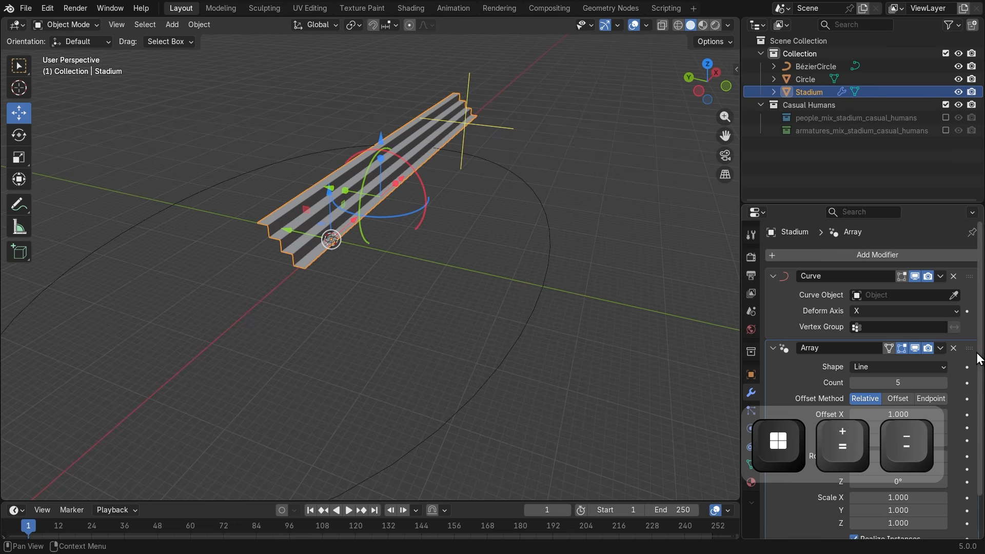
{"action": "left_click_drag", "start_coordinate": [926, 204], "coordinate": [942, 118]}
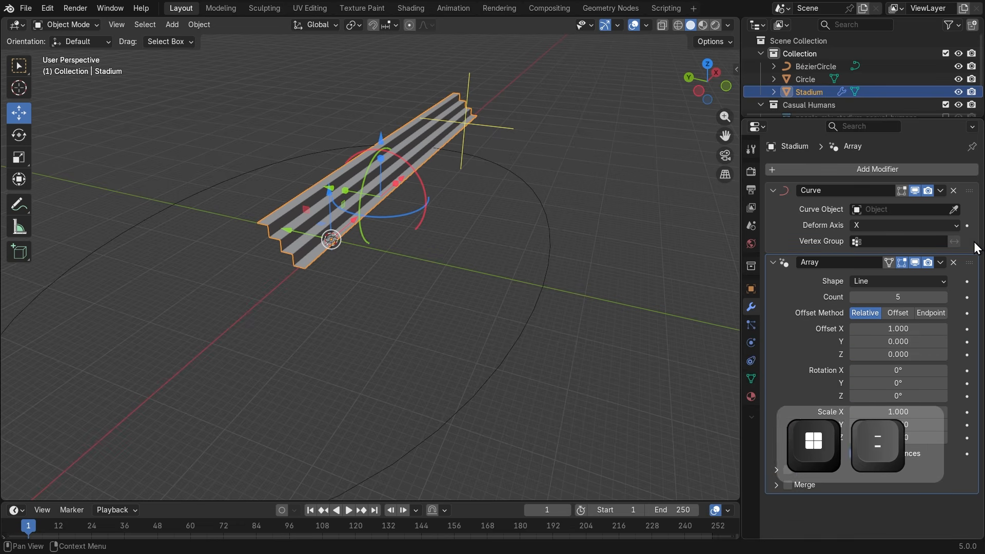
{"action": "key", "text": "super+equal"}
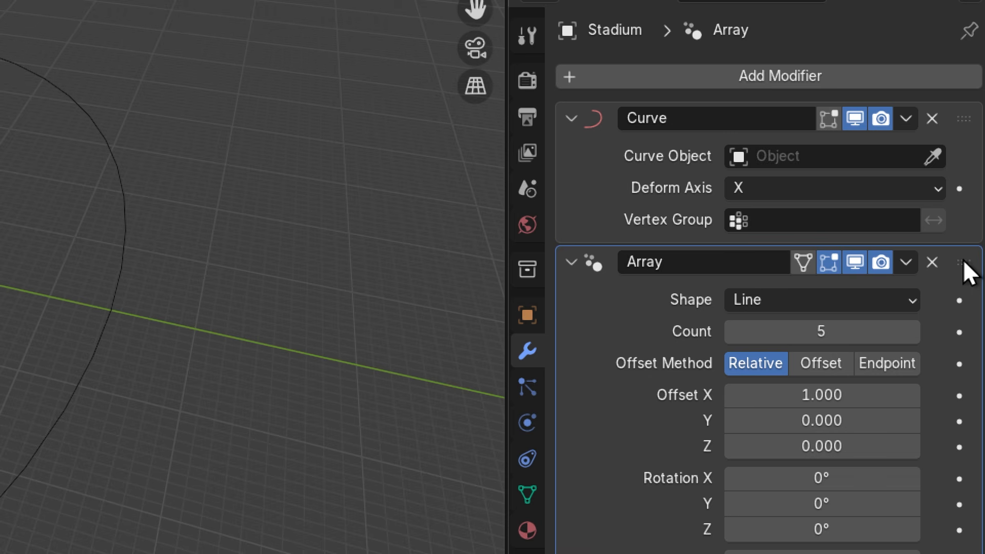
Move the Array modifier above the Curve modifier in the Stadium object's modifier stack
{"action": "left_click_drag", "start_coordinate": [962, 259], "coordinate": [975, 120]}
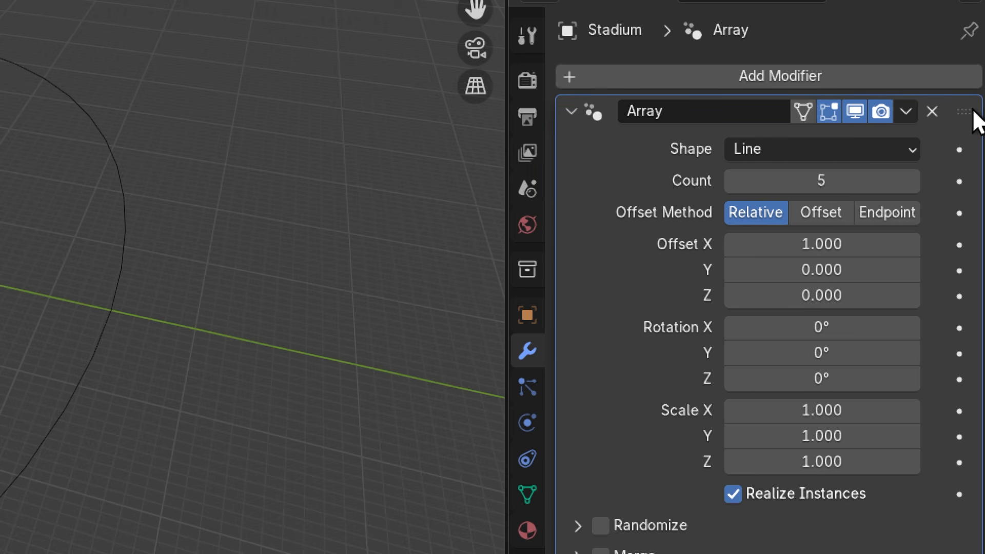
{"action": "key", "text": "super+minus"}
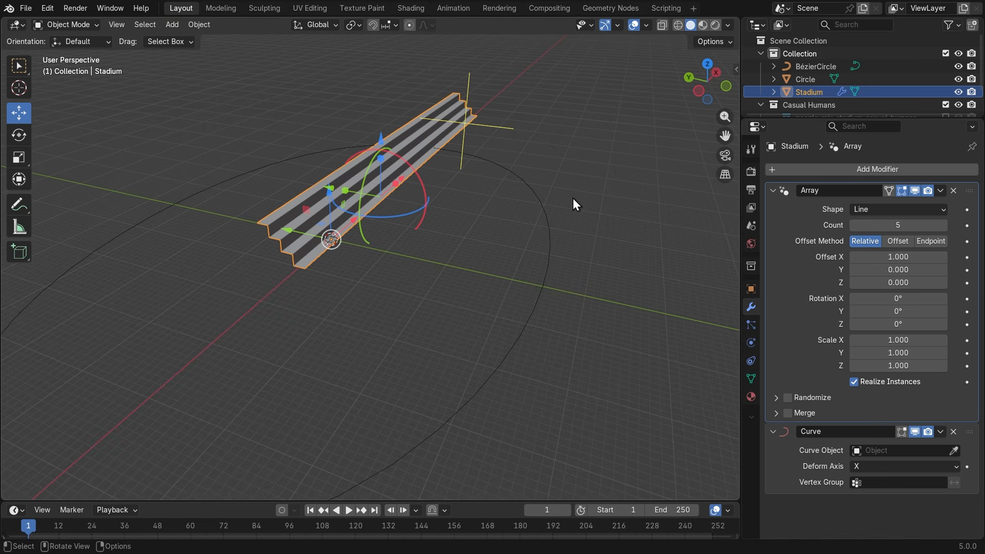
{"action": "middle_click_drag", "start_coordinate": [572, 198], "coordinate": [582, 161]}
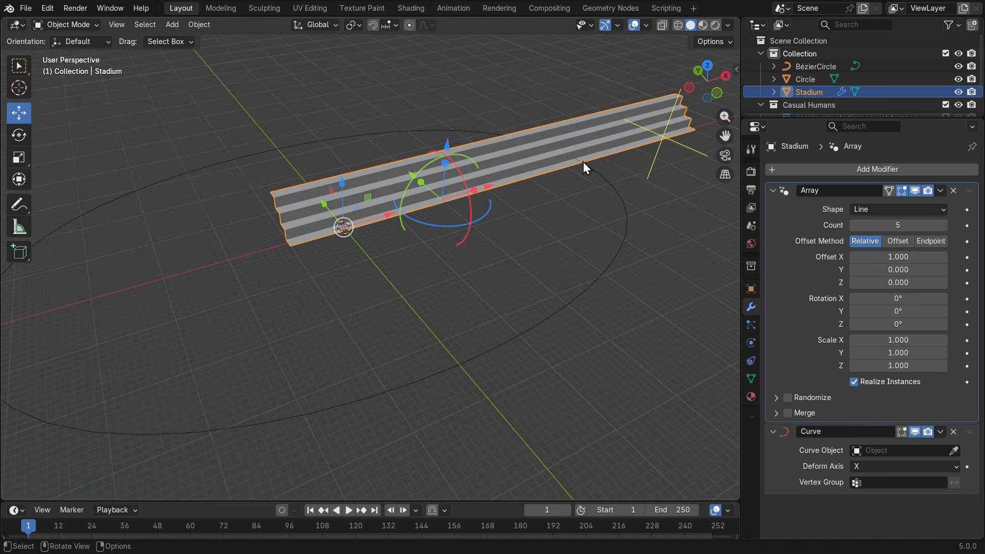
Set the Stadium object's Array modifier count to 4
{"action": "left_click", "coordinate": [946, 227]}
{"action": "scroll", "coordinate": [577, 235], "scroll_direction": "down", "scroll_amount": 2}
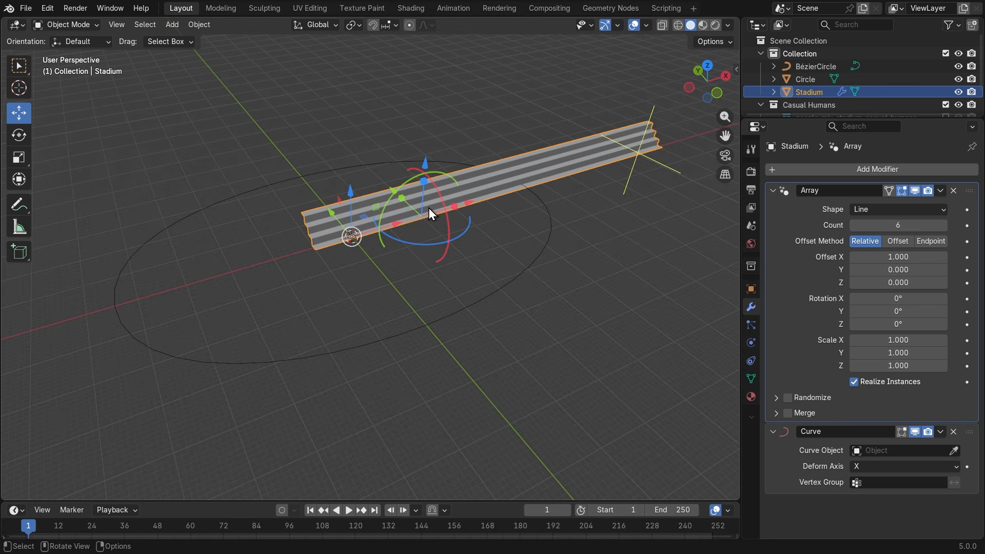
{"action": "left_click", "coordinate": [852, 226]}
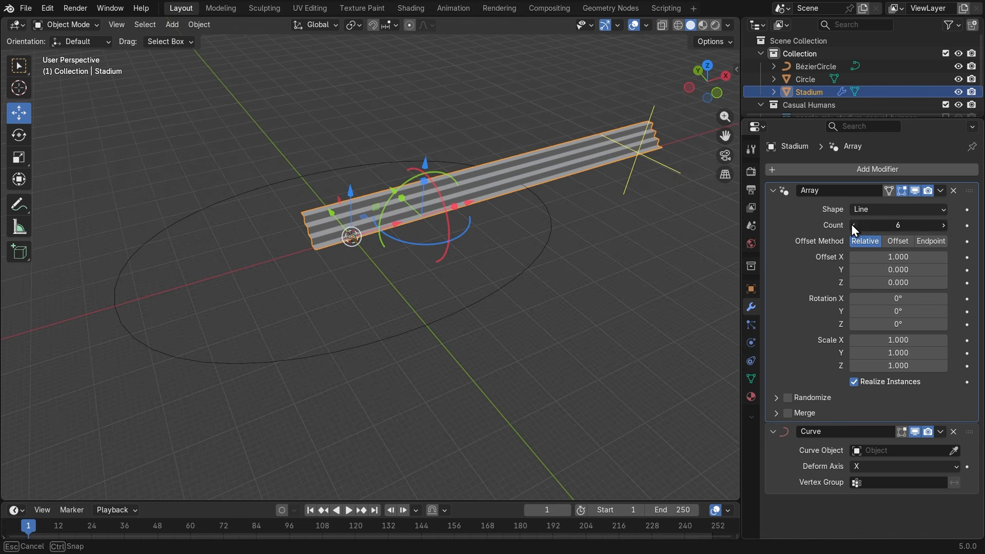
{"action": "left_click", "coordinate": [851, 226]}
{"action": "middle_click_drag", "start_coordinate": [585, 231], "coordinate": [316, 272]}
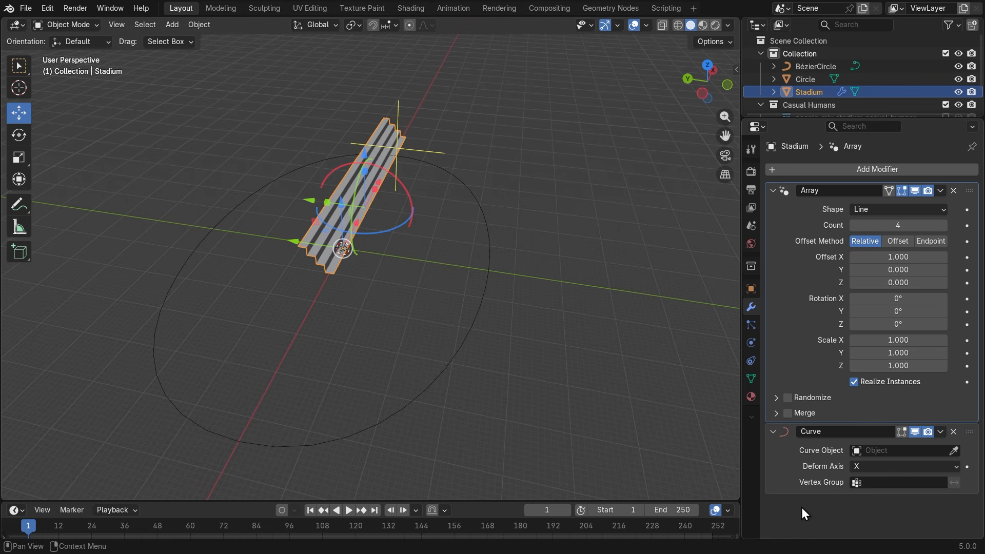
Assign BézierCircle as the curve object of the Stadium's Curve modifier
{"action": "key", "text": "super"}
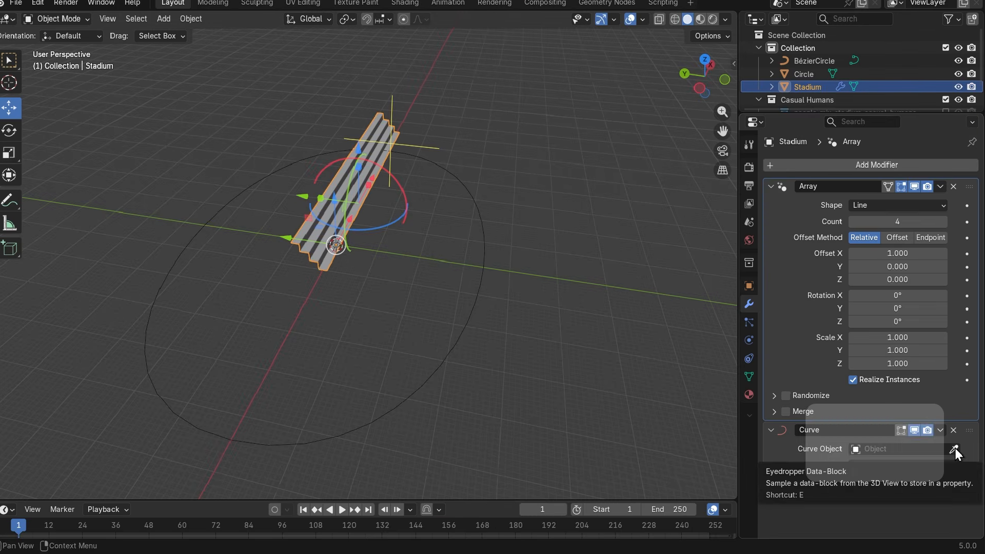
{"action": "left_click", "coordinate": [925, 383]}
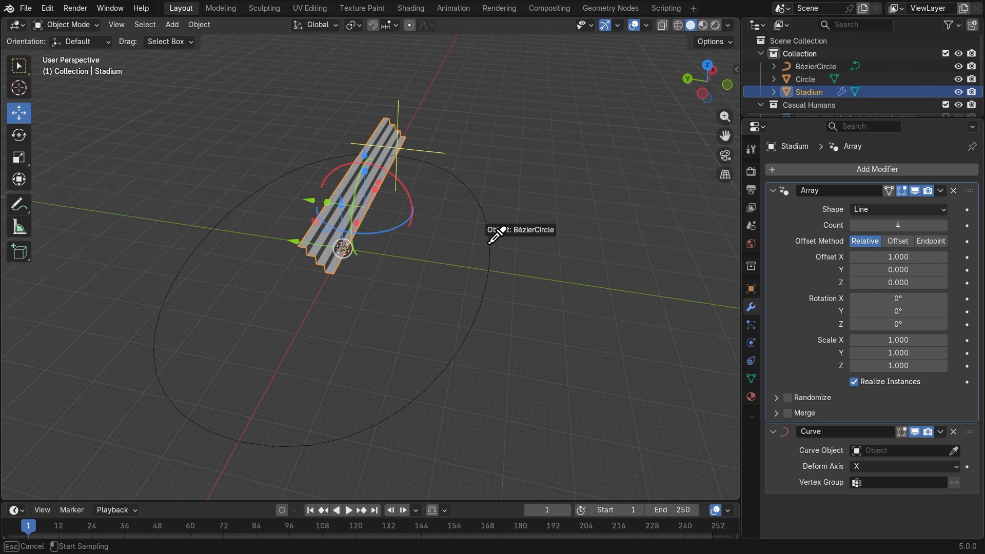
{"action": "left_click", "coordinate": [490, 240]}
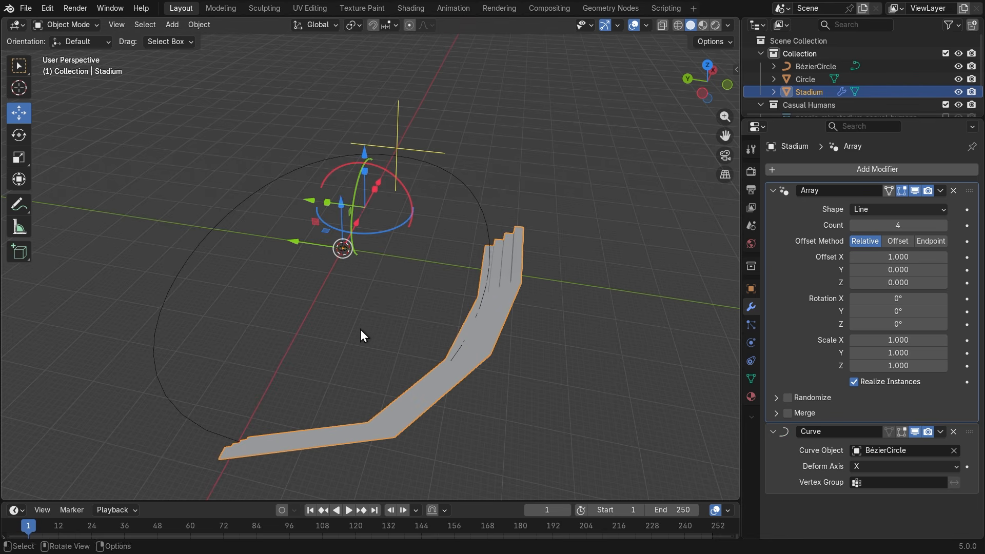
Examine from several angles how the arrayed stand sections bend along the circle
{"action": "middle_click_drag", "start_coordinate": [361, 334], "coordinate": [598, 343]}
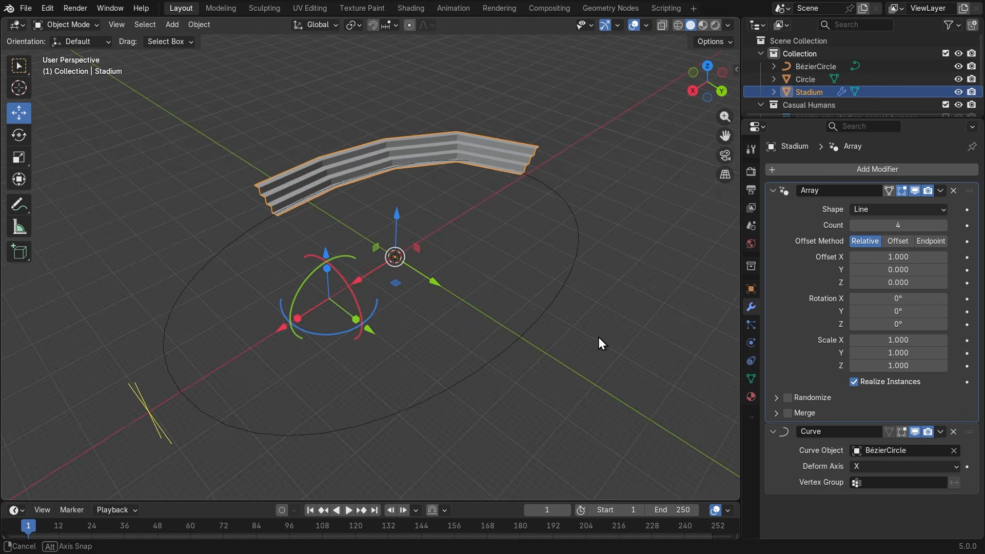
{"action": "scroll", "coordinate": [488, 211], "scroll_direction": "up", "scroll_amount": 2}
{"action": "middle_click_drag", "start_coordinate": [427, 193], "coordinate": [429, 302], "text": "shift"}
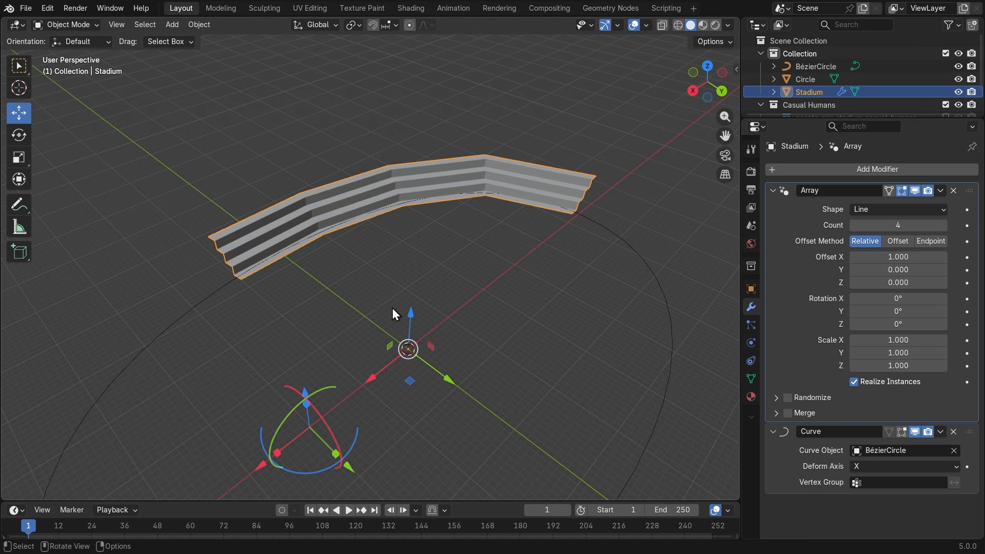
{"action": "middle_click_drag", "start_coordinate": [391, 307], "coordinate": [500, 313]}
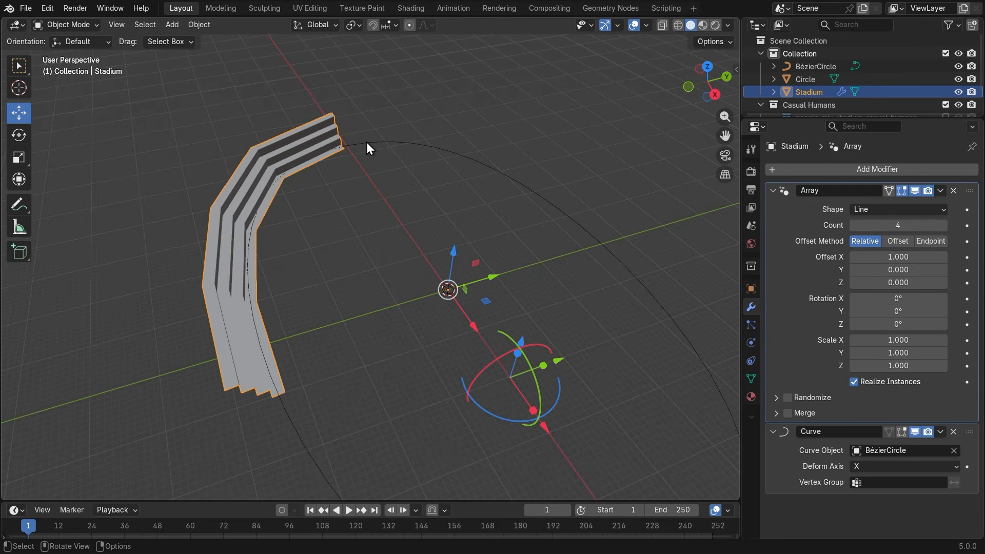
{"action": "middle_click_drag", "start_coordinate": [415, 222], "coordinate": [280, 382]}
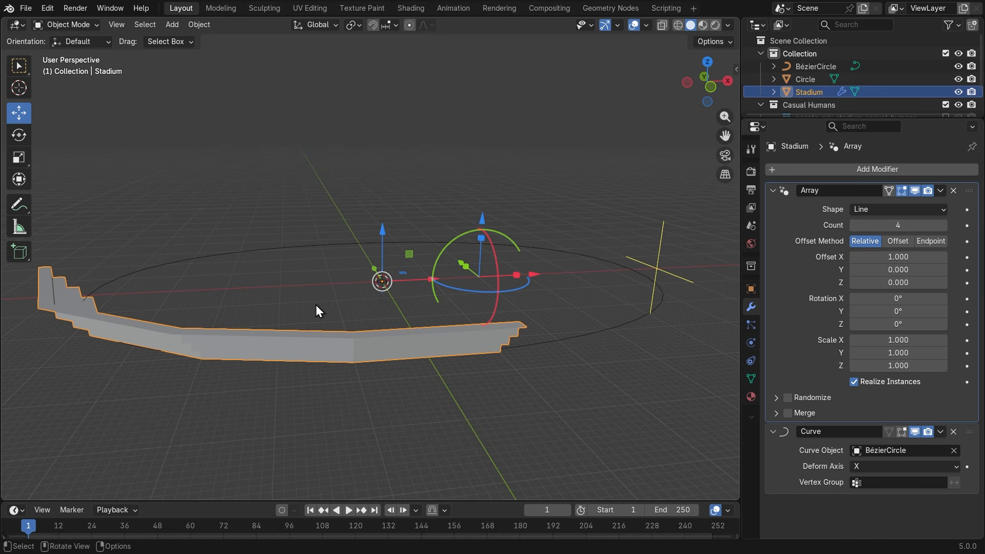
{"action": "middle_click_drag", "start_coordinate": [316, 309], "coordinate": [180, 312]}
{"action": "scroll", "coordinate": [328, 273], "scroll_direction": "up", "scroll_amount": 3}
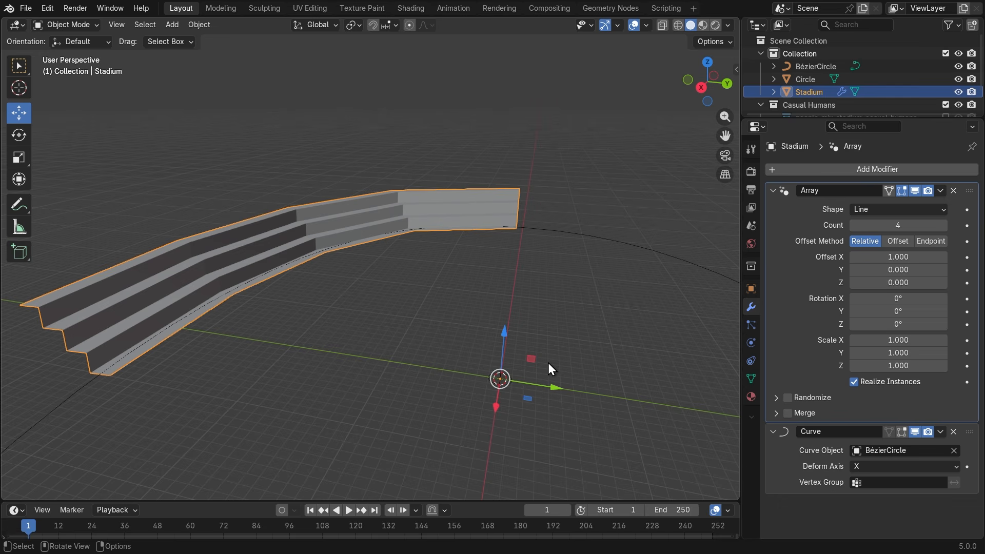
Turn off the viewport display of the Curve and Array modifiers to view the single original stand section
{"action": "left_click", "coordinate": [915, 431]}
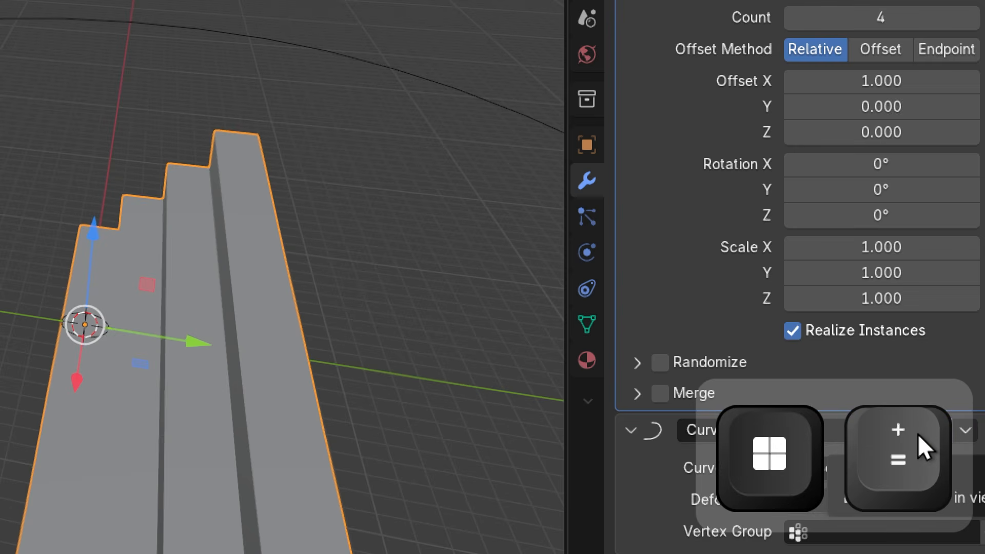
{"action": "key", "text": "super+minus"}
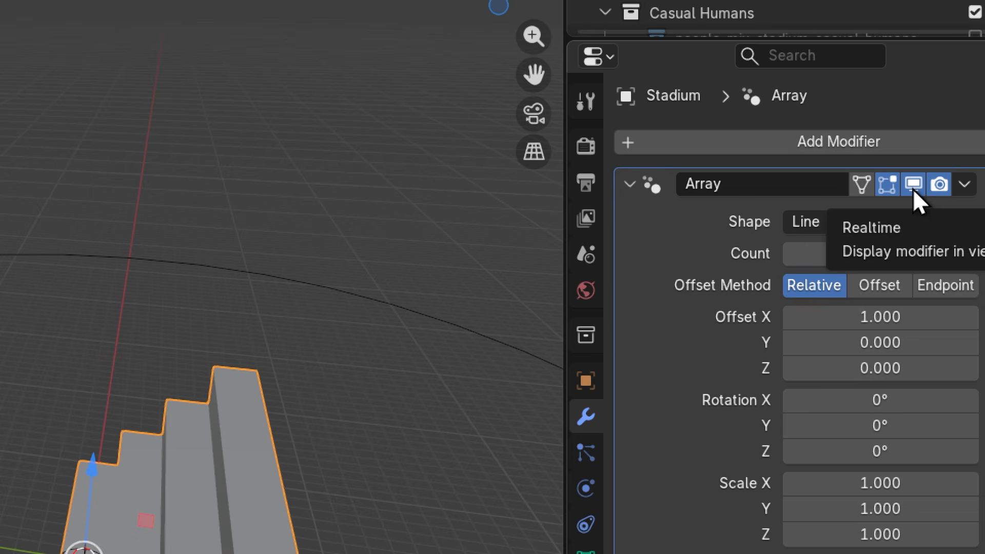
{"action": "key", "text": "super+minus"}
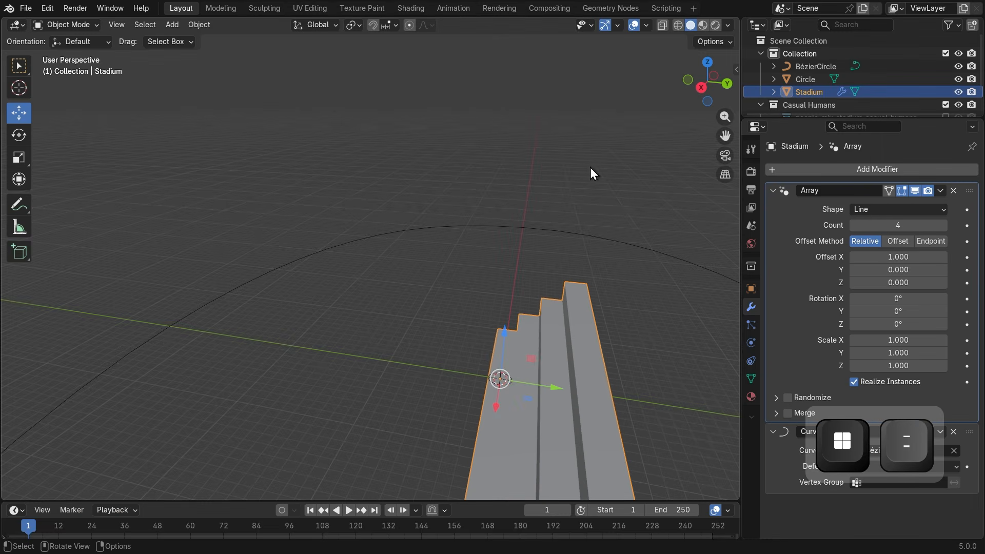
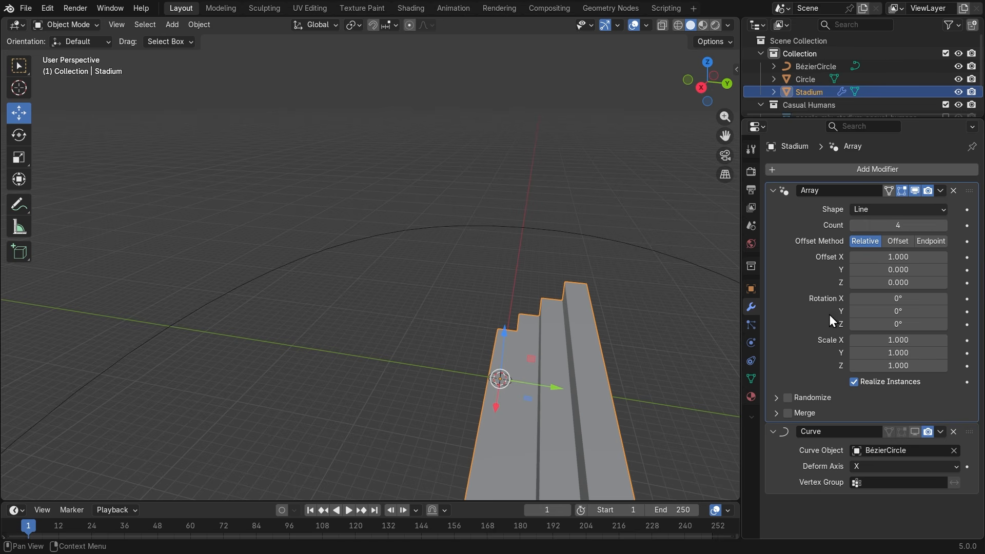
{"action": "middle_click_drag", "start_coordinate": [500, 378], "coordinate": [845, 248]}
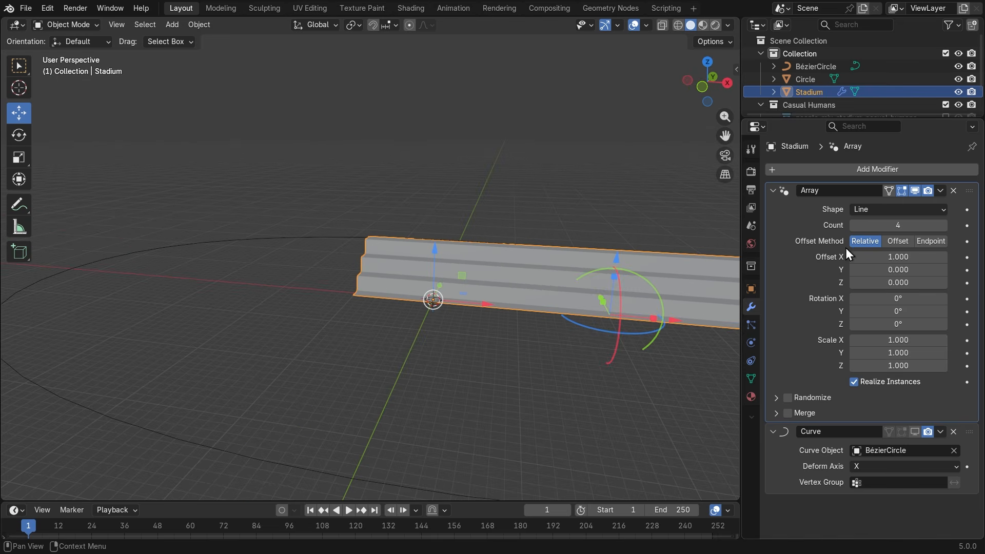
{"action": "left_click", "coordinate": [913, 192]}
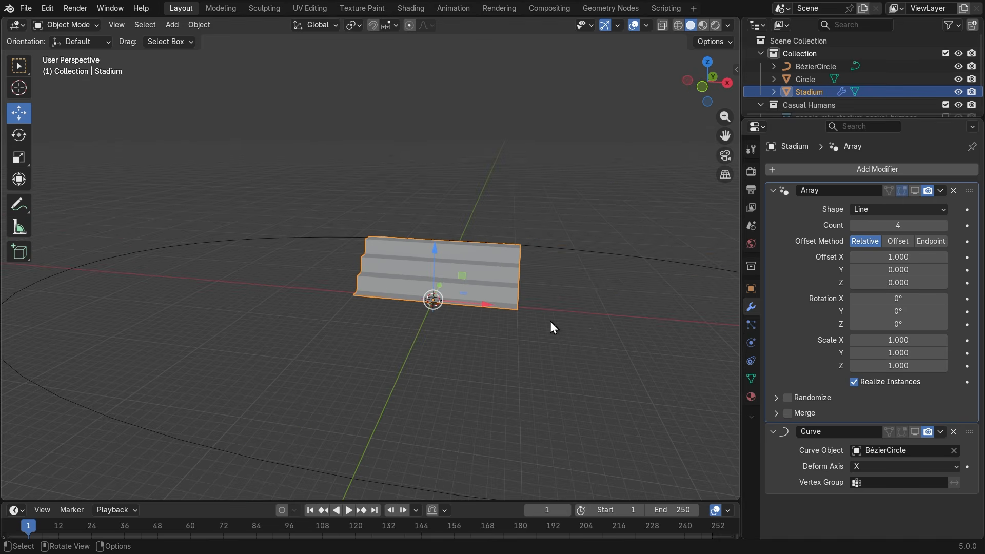
{"action": "left_click", "coordinate": [915, 191]}
{"action": "left_click", "coordinate": [914, 191]}
{"action": "middle_click_drag", "start_coordinate": [452, 426], "coordinate": [314, 420]}
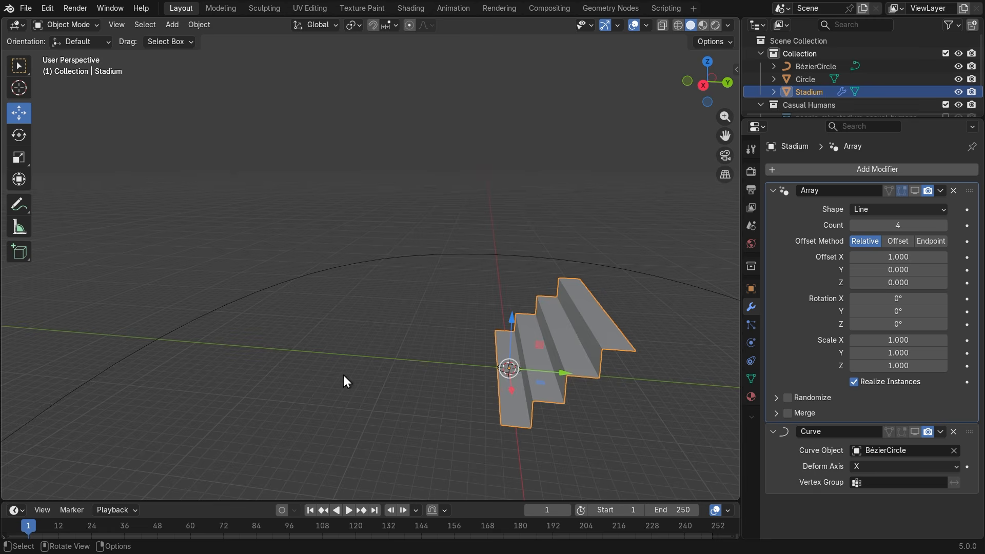
{"action": "middle_click_drag", "start_coordinate": [343, 382], "coordinate": [439, 400]}
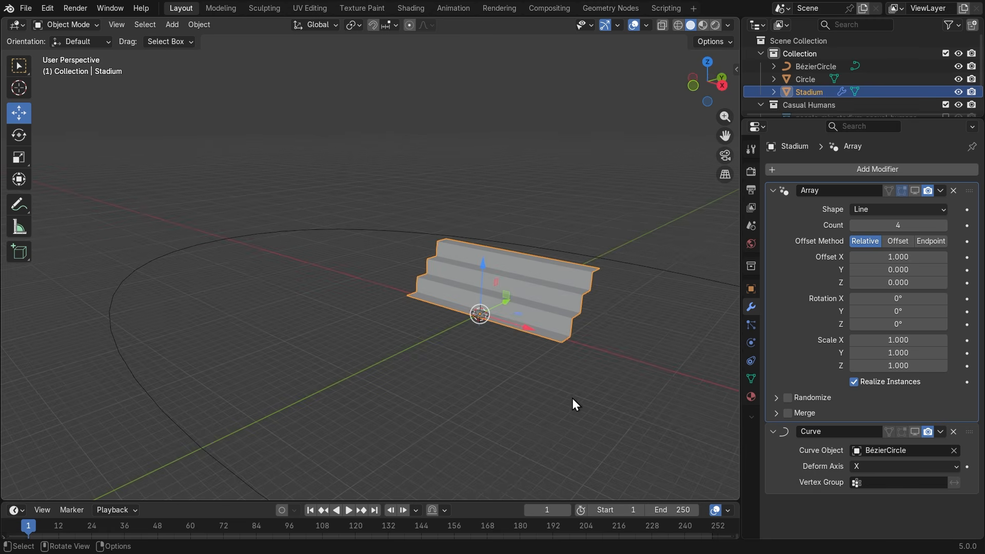
Turn the viewport display of the Array and Curve modifiers back on and view the curved stand
{"action": "left_click", "coordinate": [915, 191]}
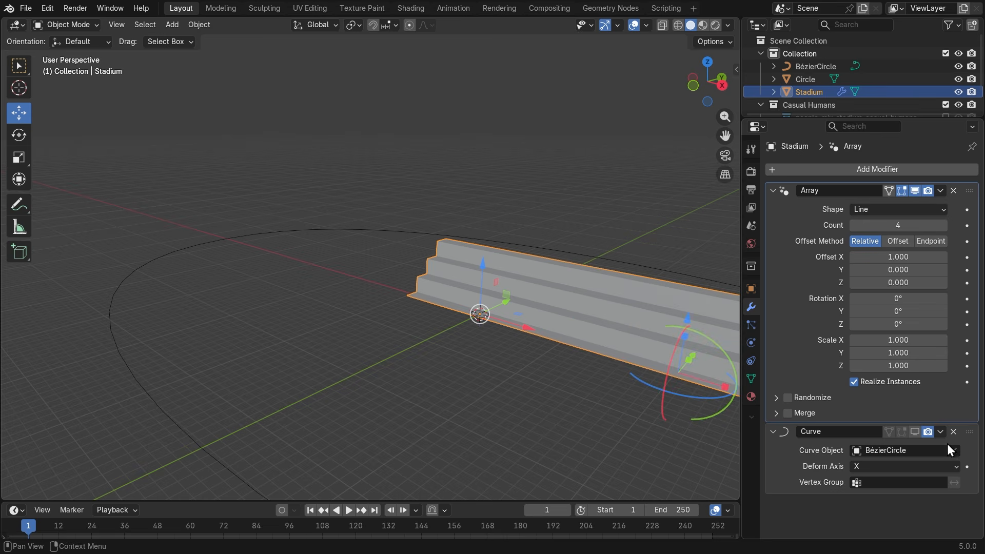
{"action": "left_click", "coordinate": [915, 432]}
{"action": "middle_click_drag", "start_coordinate": [436, 328], "coordinate": [431, 337]}
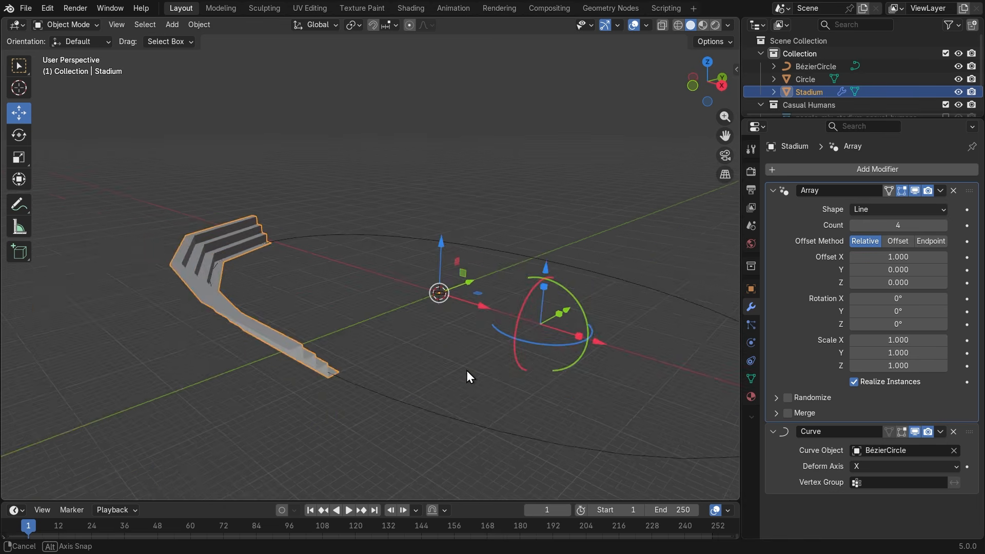
{"action": "middle_click_drag", "start_coordinate": [466, 370], "coordinate": [338, 389]}
{"action": "scroll", "coordinate": [531, 363], "scroll_direction": "up", "scroll_amount": 2}
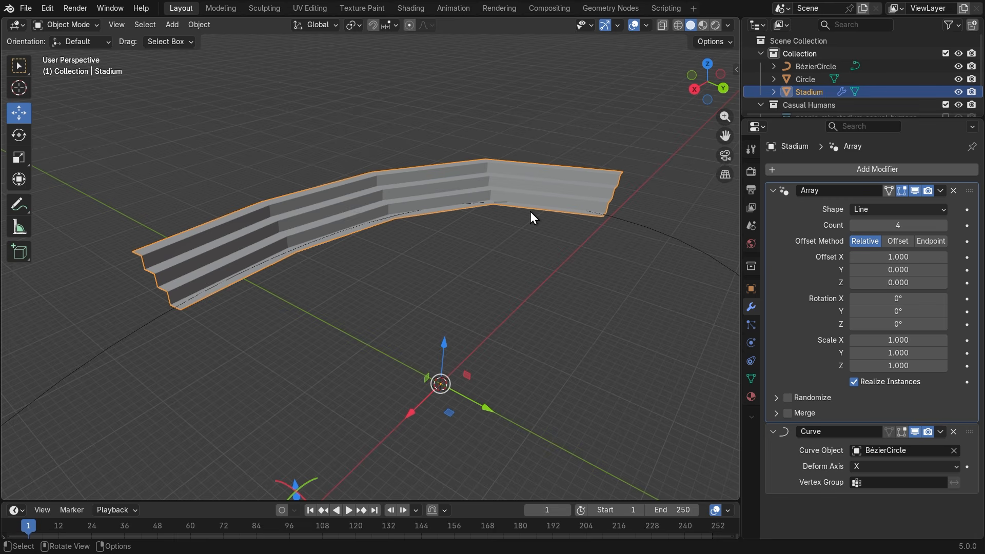
Increase the Array count to 10 to extend the stand farther along the circle
{"action": "key", "text": "super+plus"}
{"action": "key", "text": "super+minus"}
{"action": "left_click", "coordinate": [943, 225]}
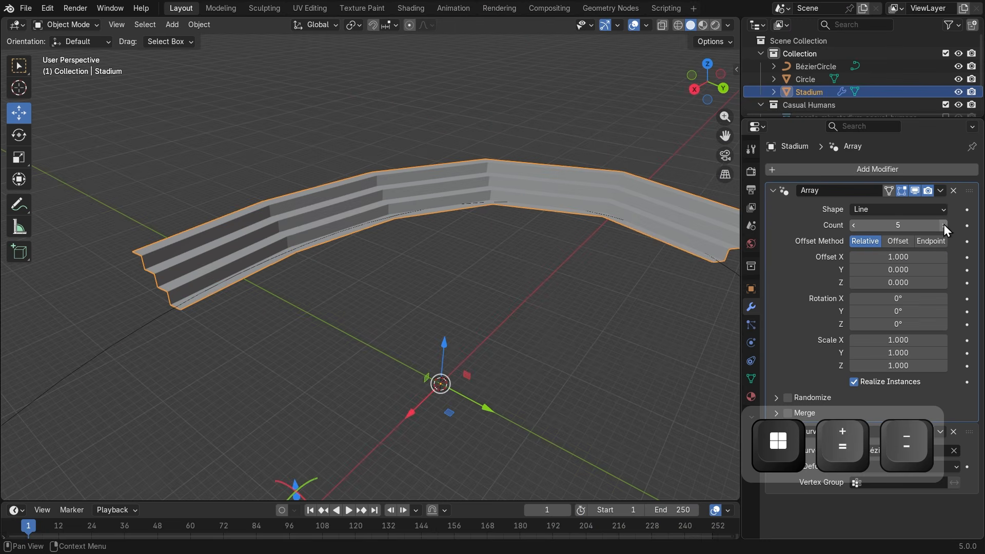
{"action": "left_click", "coordinate": [943, 223]}
{"action": "middle_click_drag", "start_coordinate": [500, 324], "coordinate": [599, 352]}
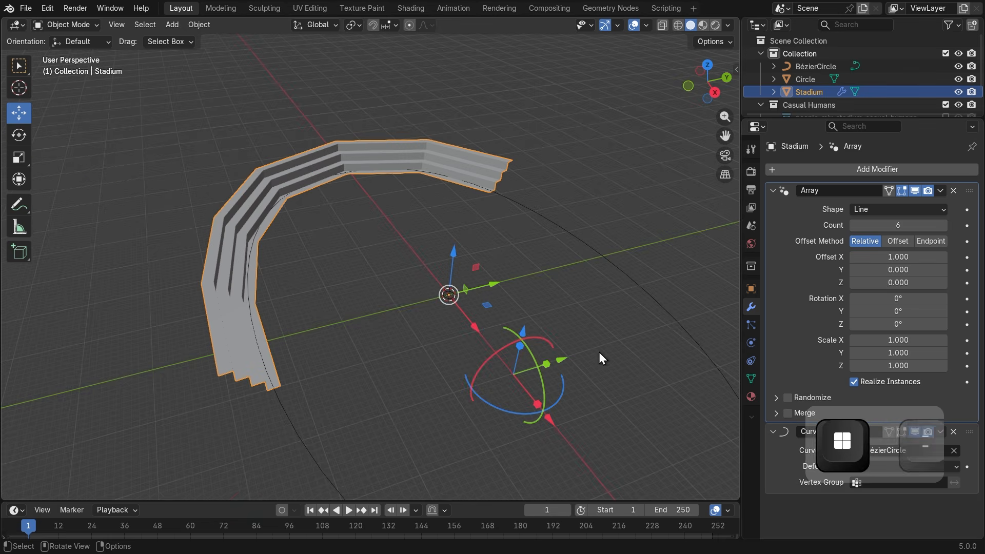
{"action": "left_click", "coordinate": [946, 223]}
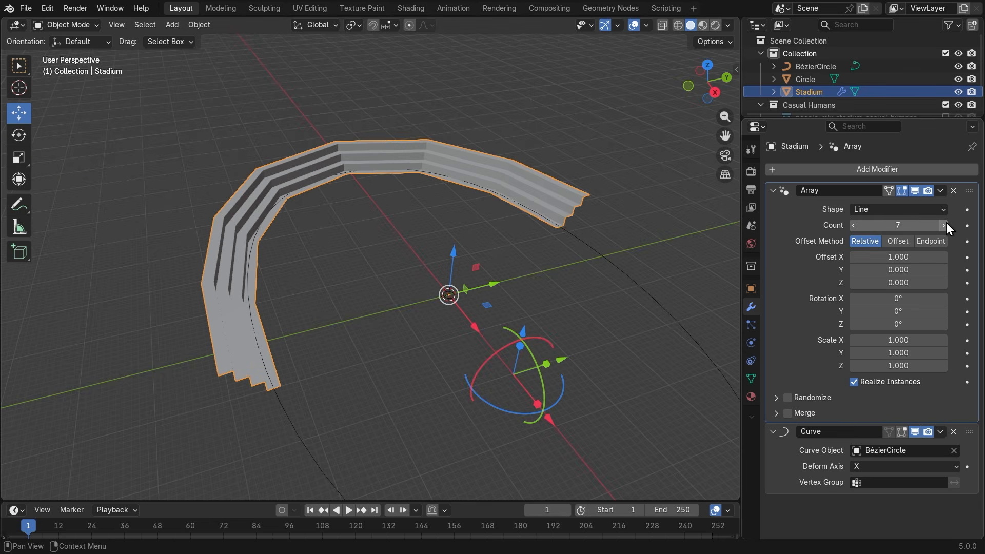
{"action": "left_click", "coordinate": [943, 225]}
{"action": "left_click", "coordinate": [943, 225]}
{"action": "left_click", "coordinate": [943, 225]}
{"action": "middle_click_drag", "start_coordinate": [625, 313], "coordinate": [719, 233], "text": "shift"}
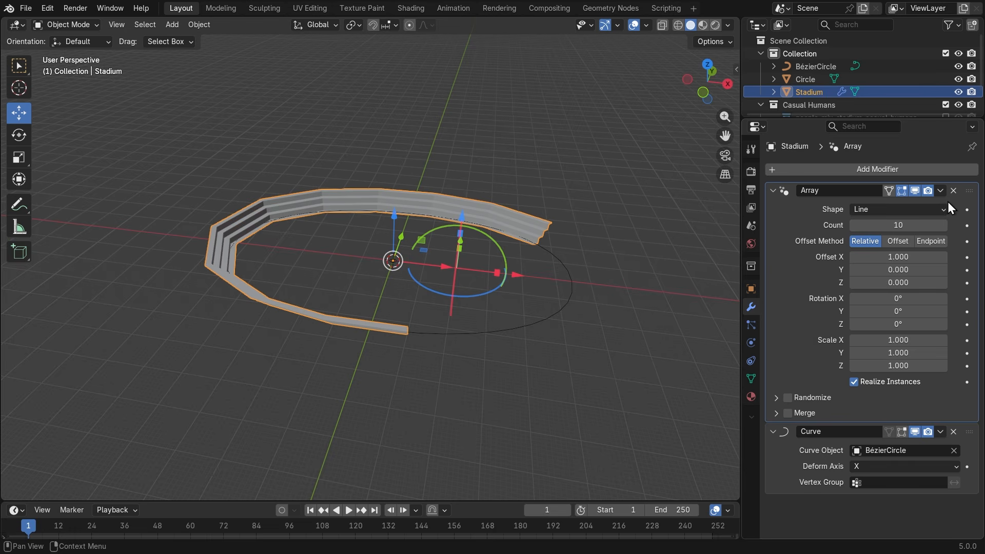
Raise the Array count to 15 and check how the stand sections meet around the circle
{"action": "left_click", "coordinate": [944, 225]}
{"action": "left_click", "coordinate": [943, 225]}
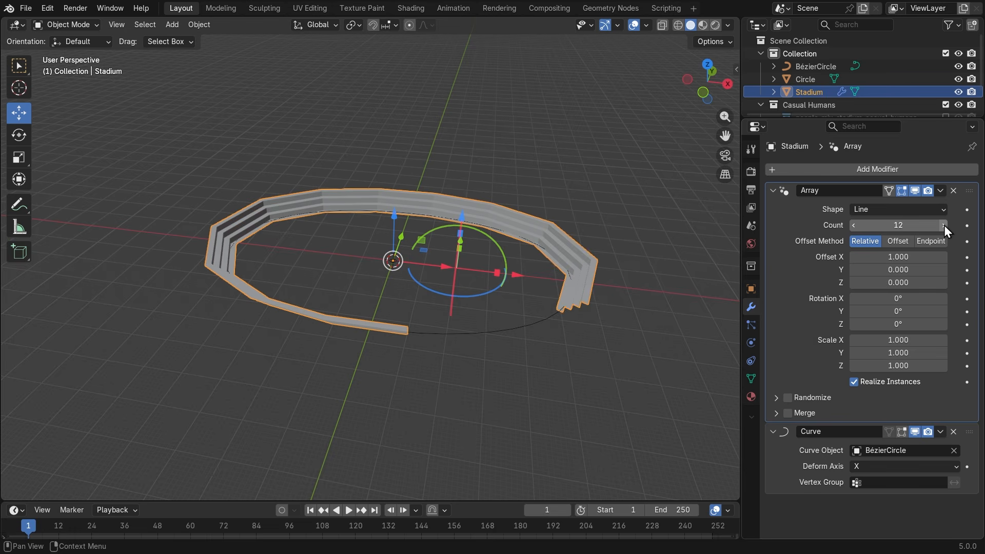
{"action": "left_click", "coordinate": [944, 226]}
{"action": "left_click", "coordinate": [943, 226]}
{"action": "left_click", "coordinate": [944, 225]}
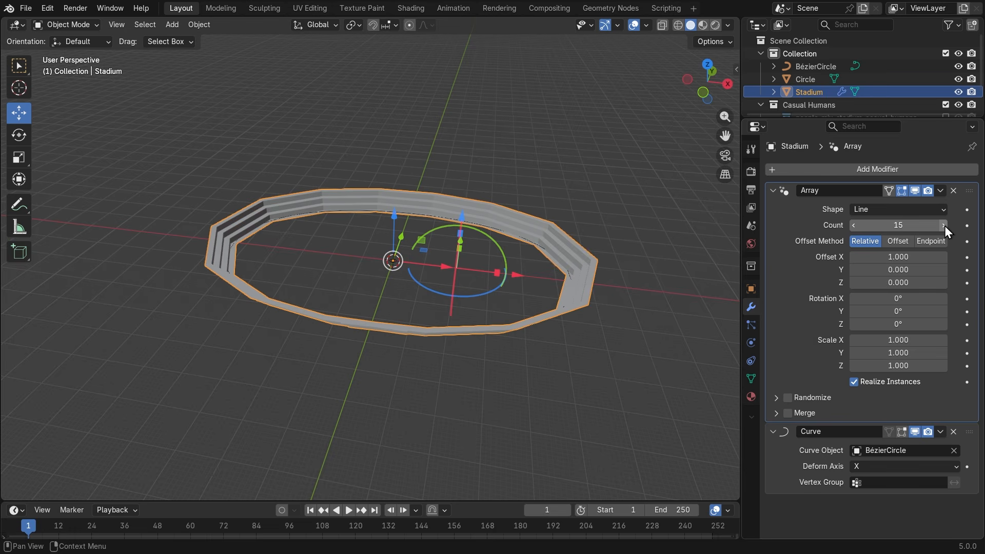
{"action": "middle_click_drag", "start_coordinate": [579, 365], "coordinate": [425, 364]}
{"action": "scroll", "coordinate": [405, 387], "scroll_direction": "up", "scroll_amount": 6}
{"action": "scroll", "coordinate": [496, 330], "scroll_direction": "down", "scroll_amount": 2}
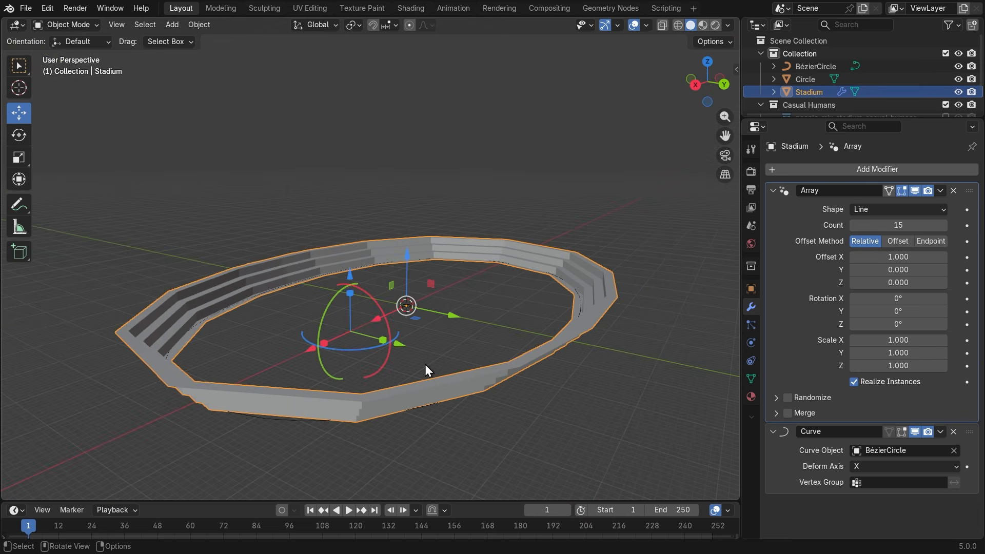
{"action": "middle_click_drag", "start_coordinate": [241, 414], "coordinate": [261, 422]}
Reduce the Array count to 14 and inspect the ends of the stadium ring
{"action": "left_click", "coordinate": [854, 226]}
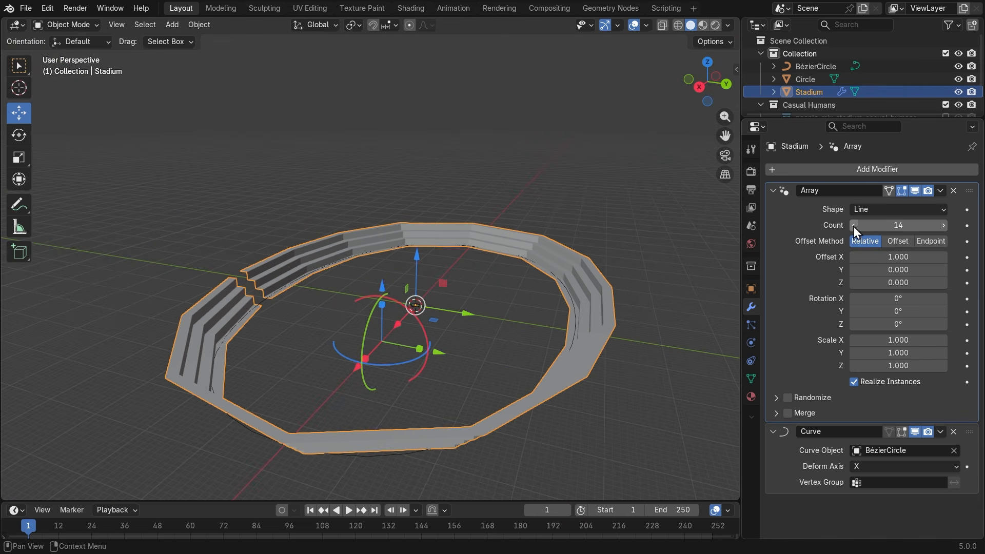
{"action": "middle_click_drag", "start_coordinate": [307, 369], "coordinate": [383, 377]}
{"action": "scroll", "coordinate": [446, 405], "scroll_direction": "up", "scroll_amount": 3}
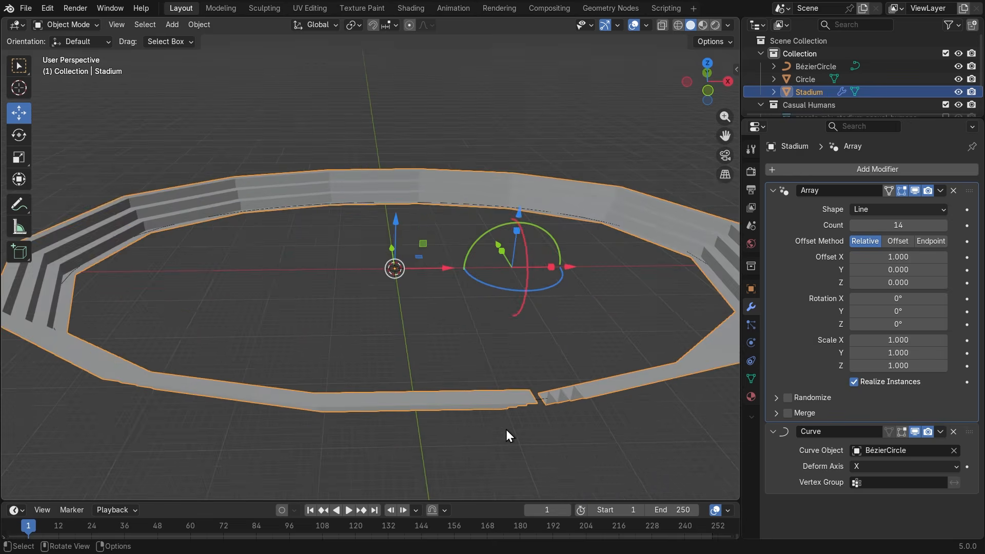
{"action": "middle_click_drag", "start_coordinate": [505, 430], "coordinate": [647, 366]}
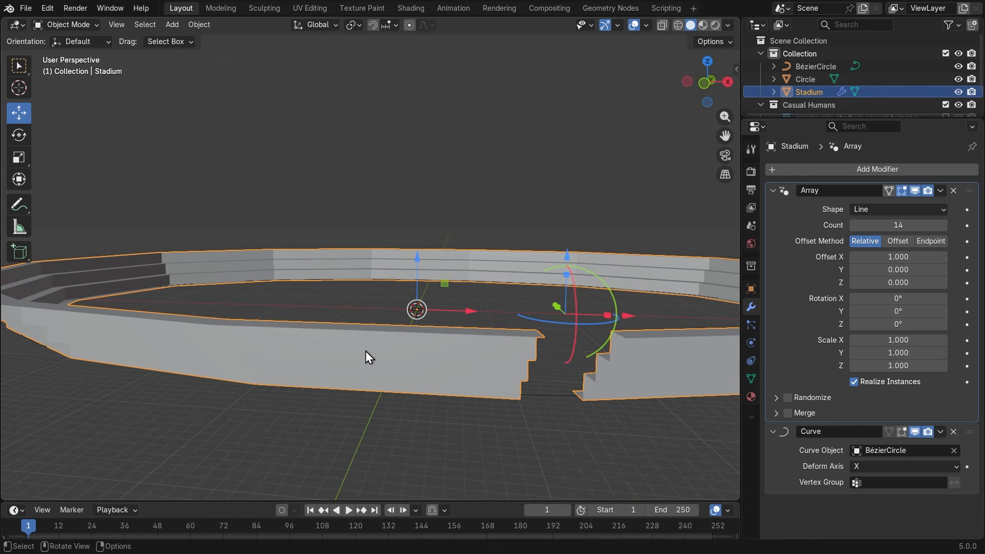
Scale the Stadium up uniformly to about 1.018 so the two ends of the ring meet
{"action": "scroll", "coordinate": [366, 351], "scroll_direction": "down", "scroll_amount": 1}
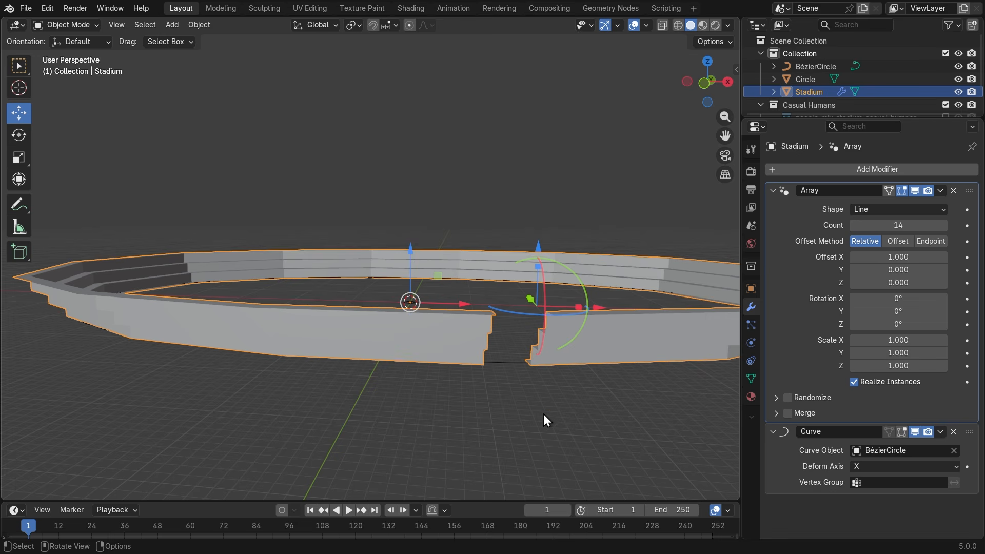
{"action": "middle_click_drag", "start_coordinate": [543, 413], "coordinate": [496, 417]}
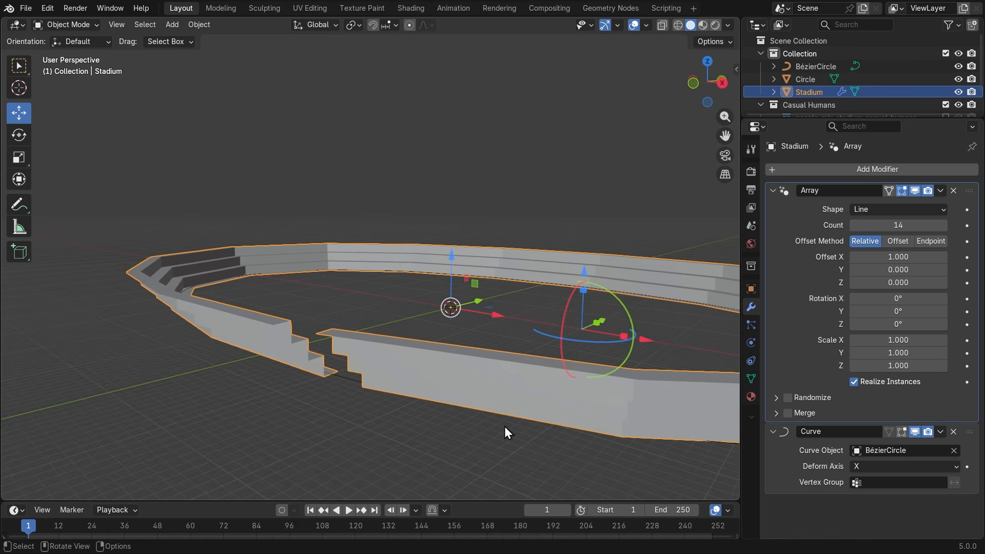
{"action": "middle_click_drag", "start_coordinate": [504, 426], "coordinate": [417, 396]}
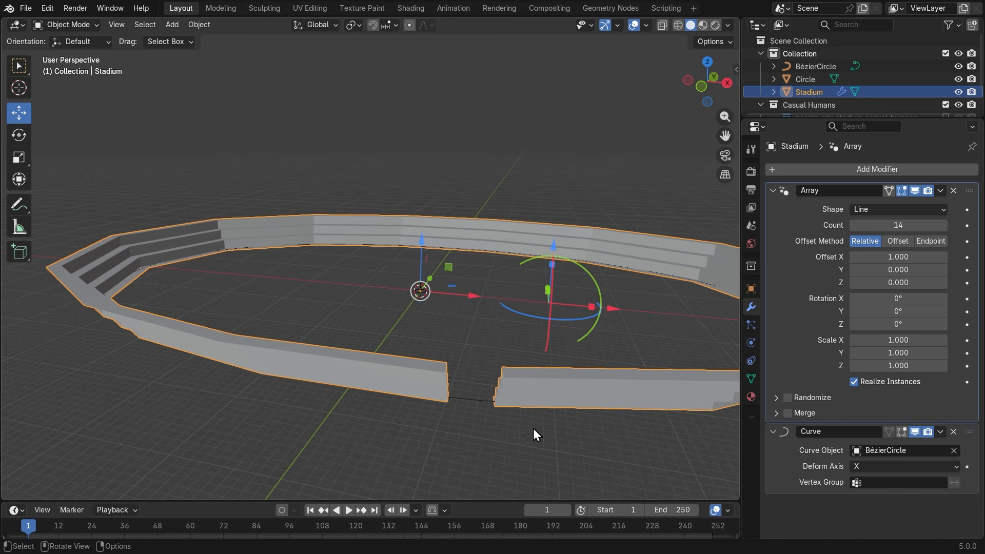
{"action": "middle_click_drag", "start_coordinate": [534, 429], "coordinate": [510, 328]}
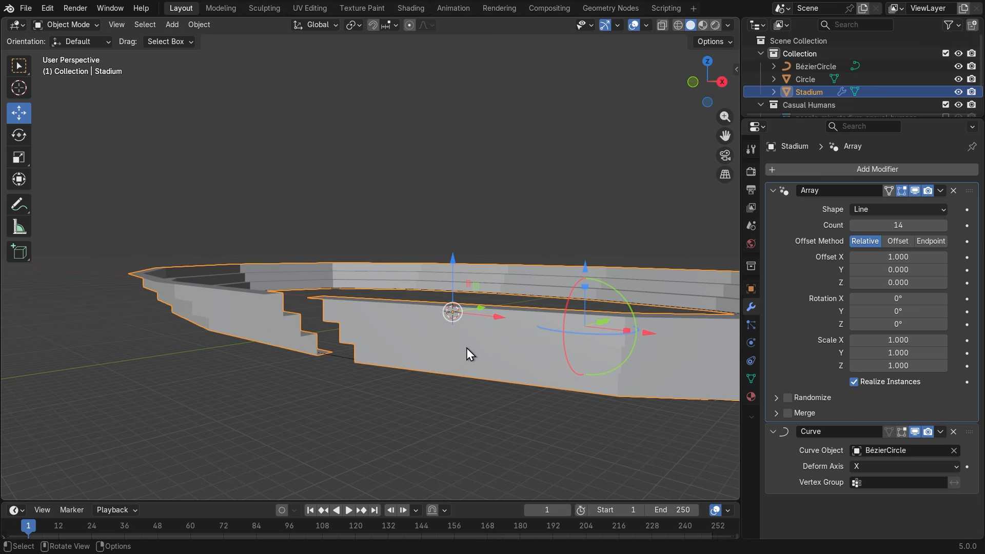
{"action": "middle_click_drag", "start_coordinate": [468, 410], "coordinate": [453, 371]}
{"action": "middle_click_drag", "start_coordinate": [681, 385], "coordinate": [623, 391]}
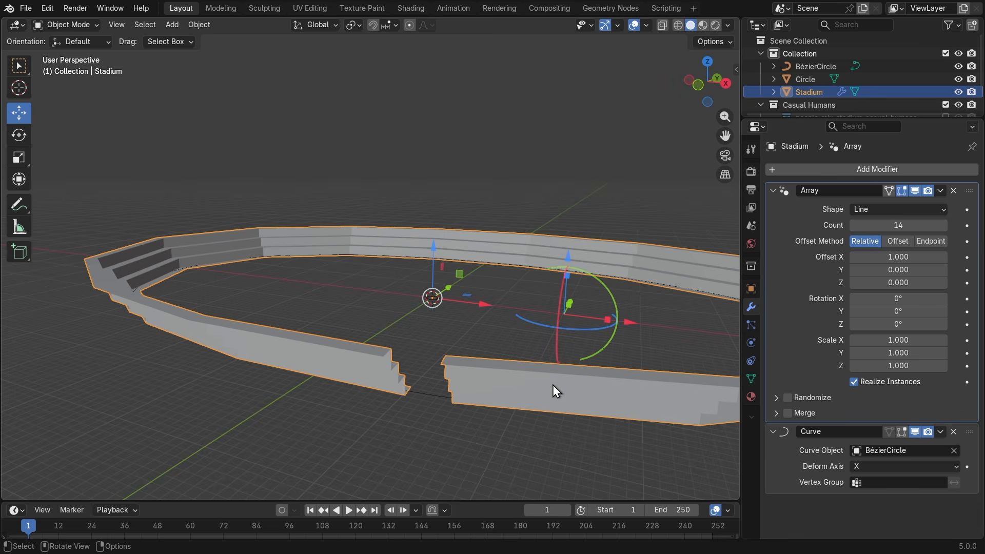
{"action": "key", "text": "s"}
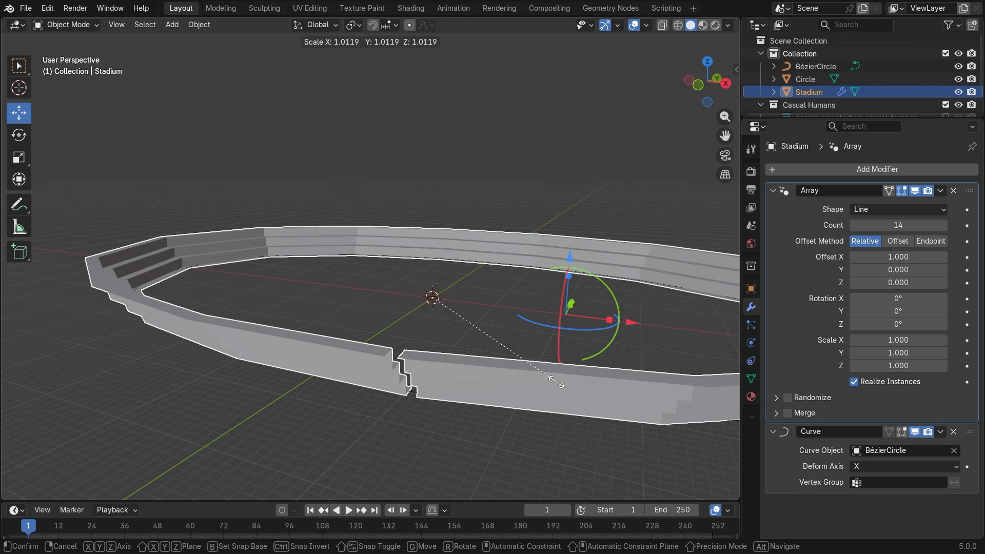
{"action": "left_click", "coordinate": [556, 381]}
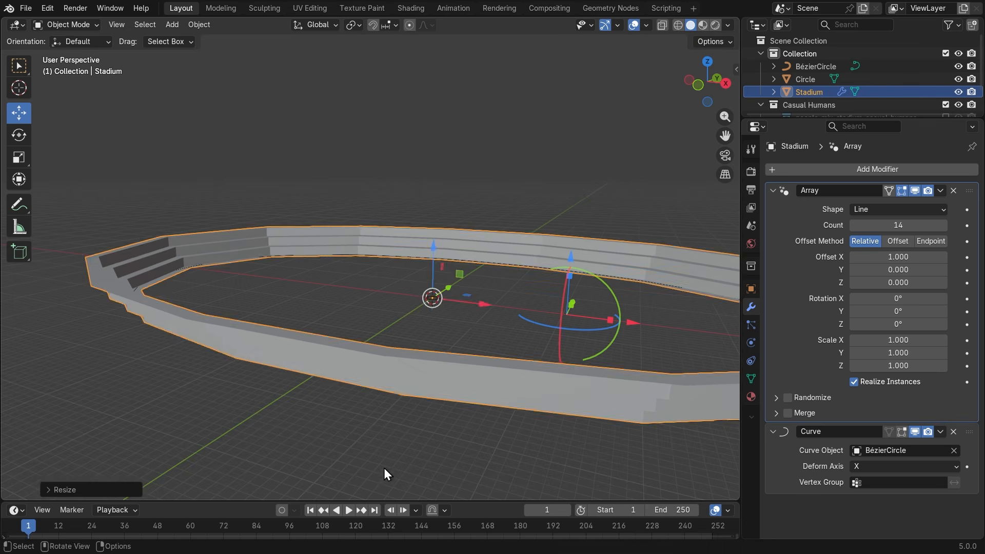
Turn off the viewport display of the Array and Curve modifiers and examine the single stand section
{"action": "middle_click_drag", "start_coordinate": [383, 468], "coordinate": [410, 459]}
{"action": "scroll", "coordinate": [416, 458], "scroll_direction": "down", "scroll_amount": 4}
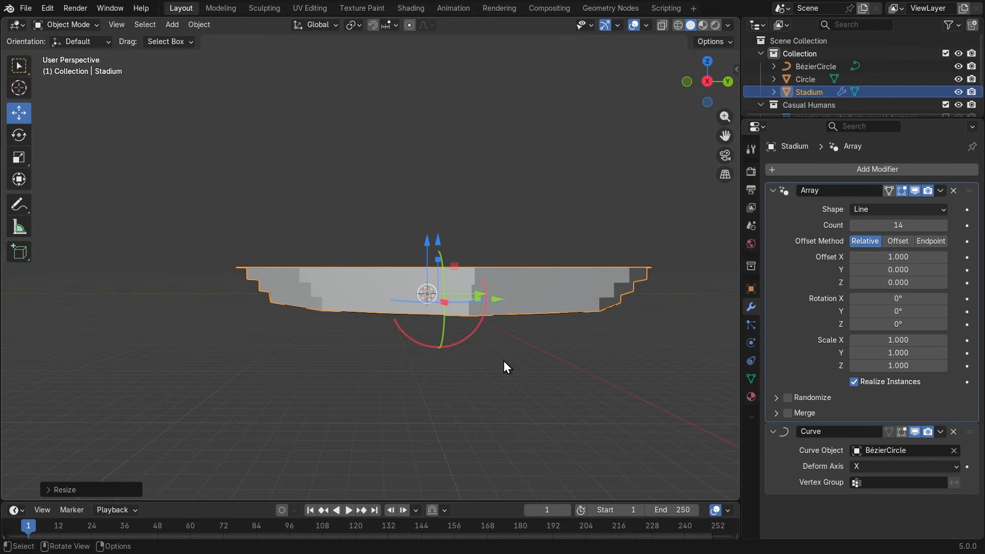
{"action": "middle_click_drag", "start_coordinate": [503, 361], "coordinate": [567, 344]}
{"action": "scroll", "coordinate": [567, 343], "scroll_direction": "up", "scroll_amount": 3}
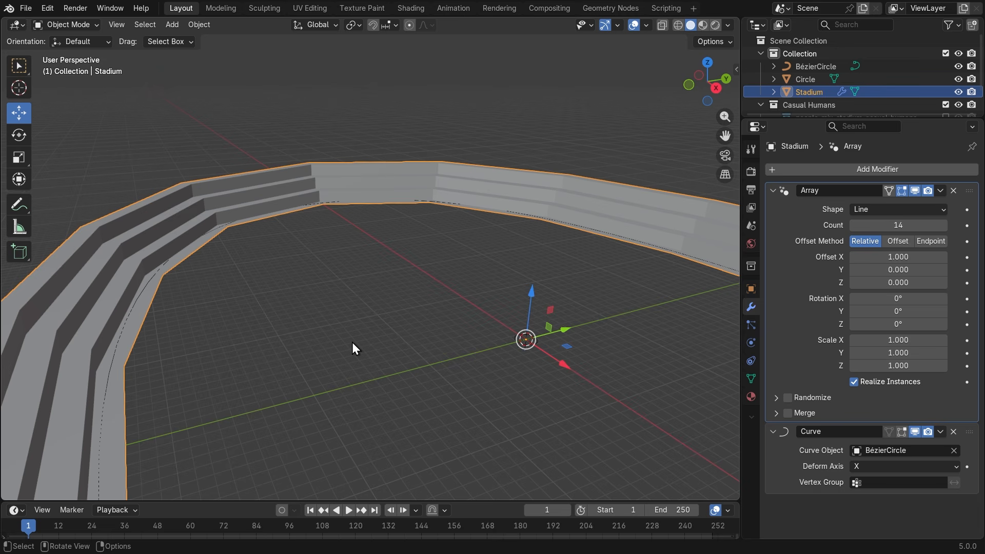
{"action": "scroll", "coordinate": [351, 343], "scroll_direction": "down", "scroll_amount": 2}
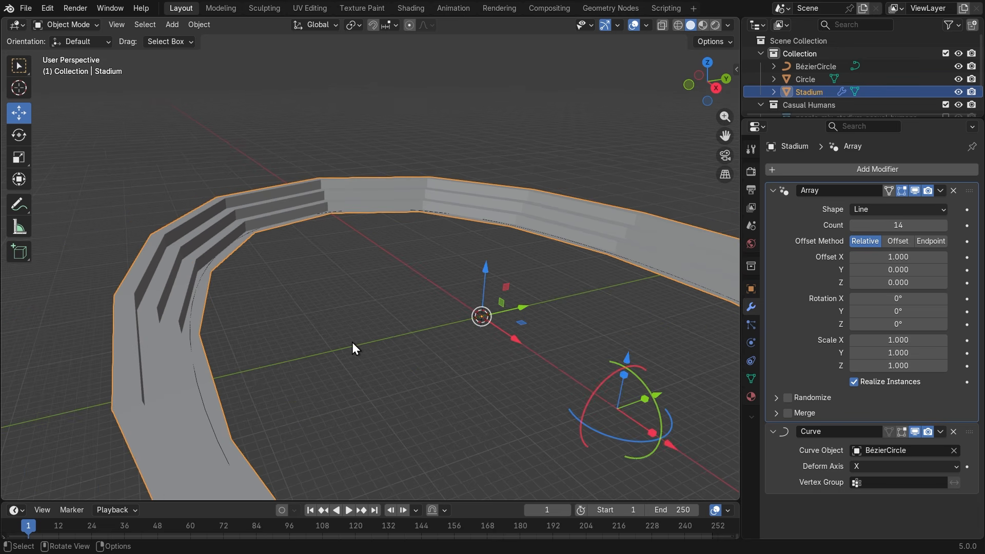
{"action": "middle_click_drag", "start_coordinate": [479, 318], "coordinate": [275, 296]}
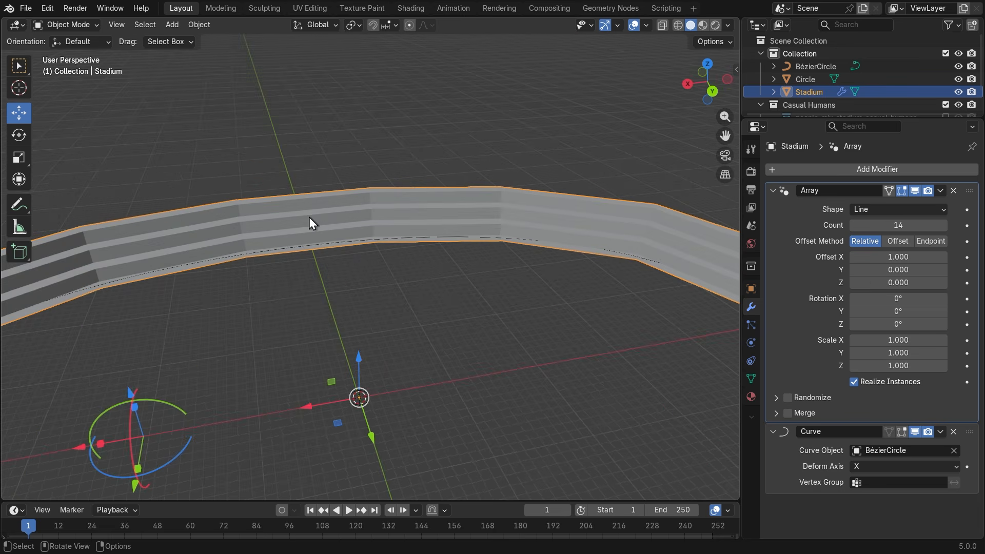
{"action": "left_click", "coordinate": [916, 194]}
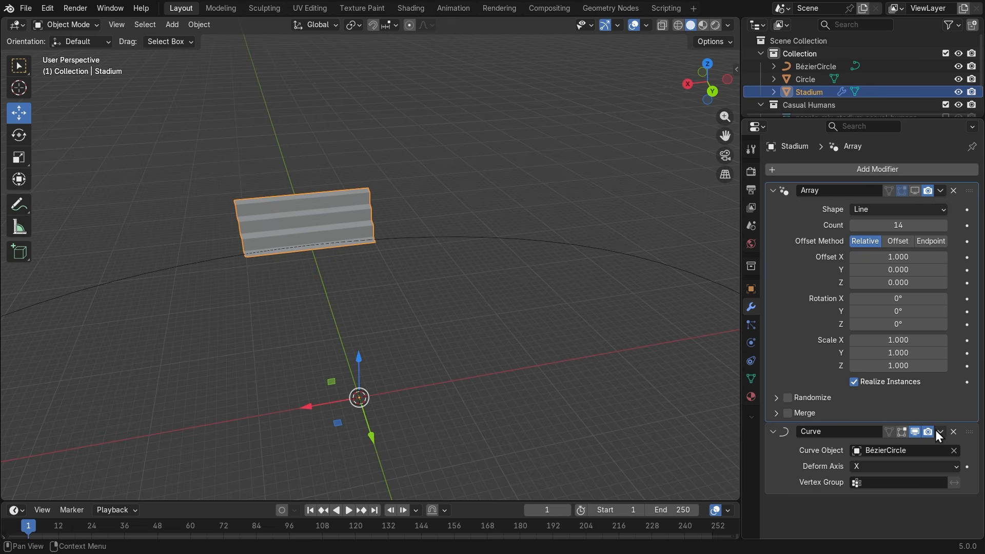
{"action": "left_click", "coordinate": [914, 432]}
{"action": "middle_click_drag", "start_coordinate": [401, 407], "coordinate": [501, 339]}
{"action": "middle_click_drag", "start_coordinate": [372, 302], "coordinate": [433, 285]}
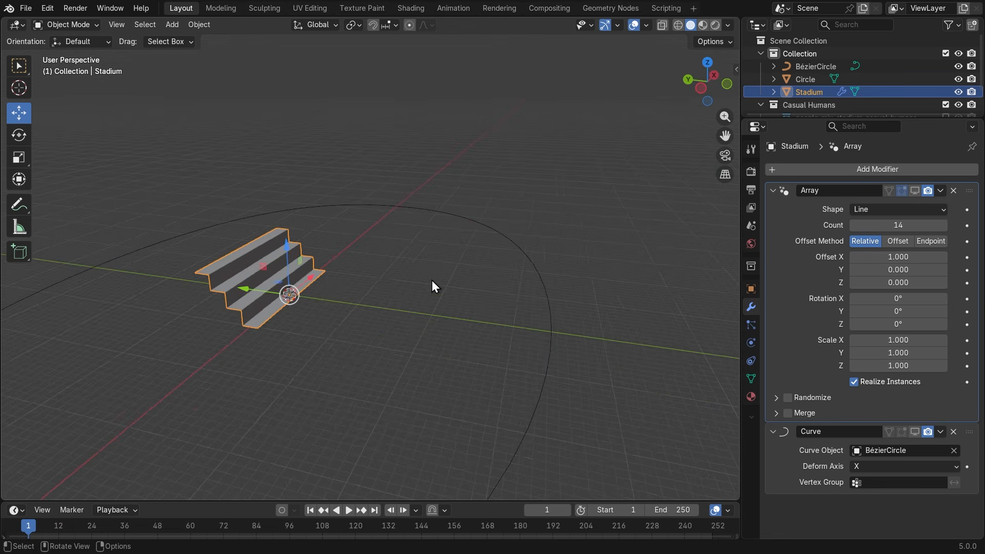
{"action": "scroll", "coordinate": [432, 285], "scroll_direction": "up", "scroll_amount": 3}
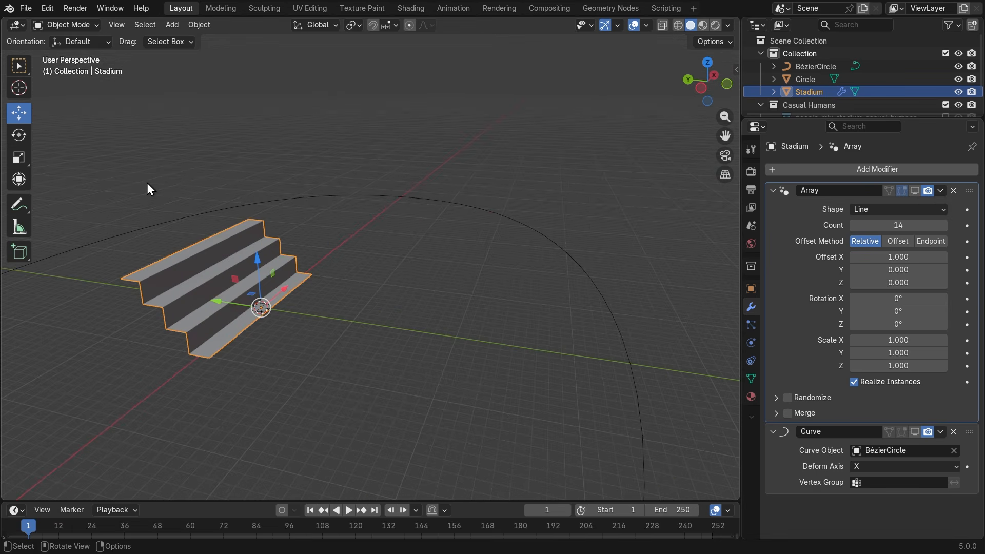
Turn the viewport display of the Curve and Array modifiers back on and look at the full stadium ring
{"action": "left_click", "coordinate": [917, 431]}
{"action": "left_click", "coordinate": [912, 190]}
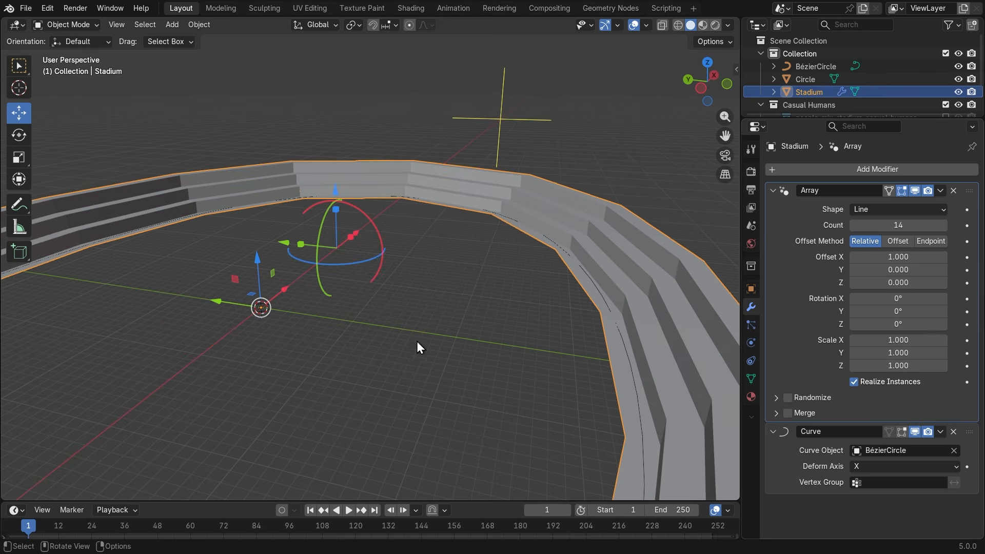
{"action": "middle_click_drag", "start_coordinate": [417, 345], "coordinate": [419, 226]}
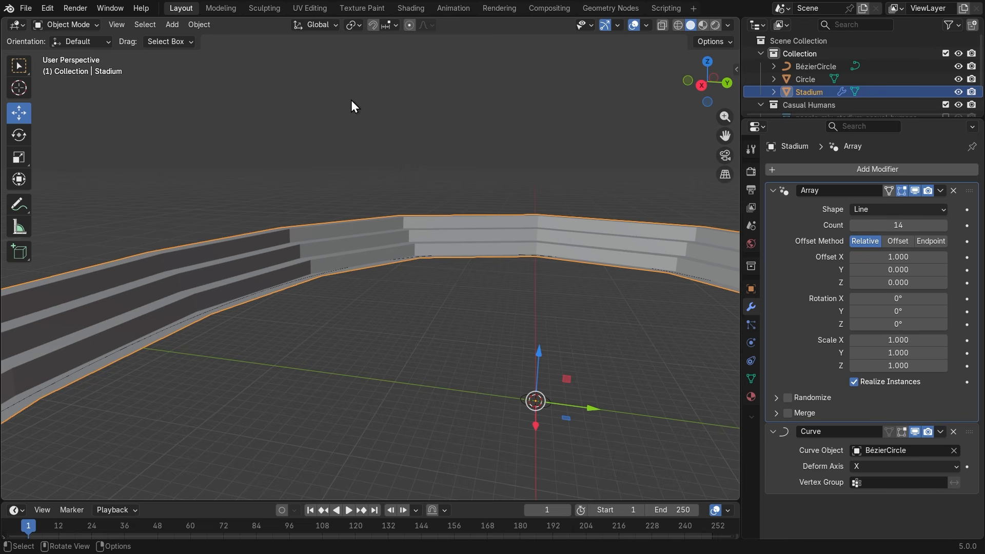
Select all objects and scale them along Z to make the stands taller, with the Stadium's Z scale at about 1.607
{"action": "key", "text": "a"}
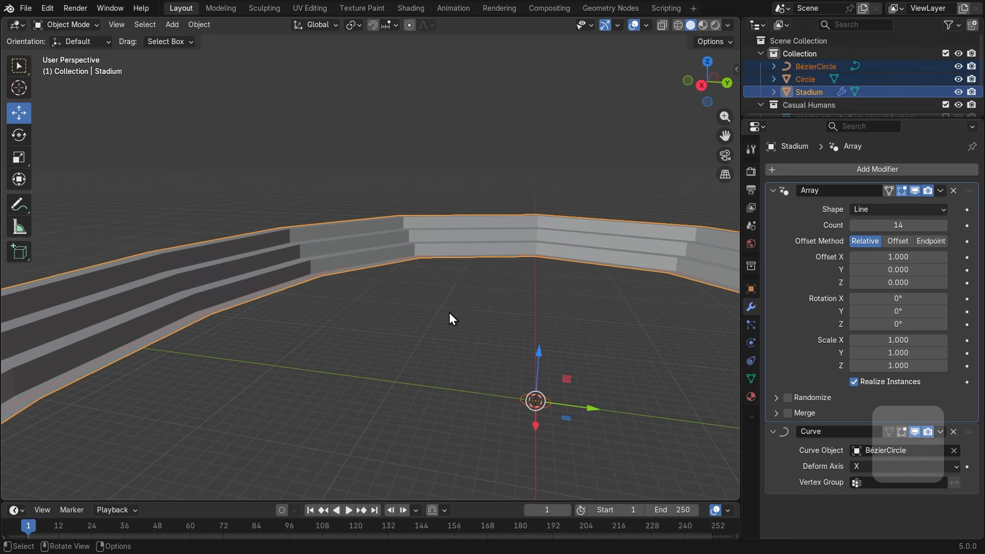
{"action": "key", "text": "s"}
{"action": "key", "text": "z"}
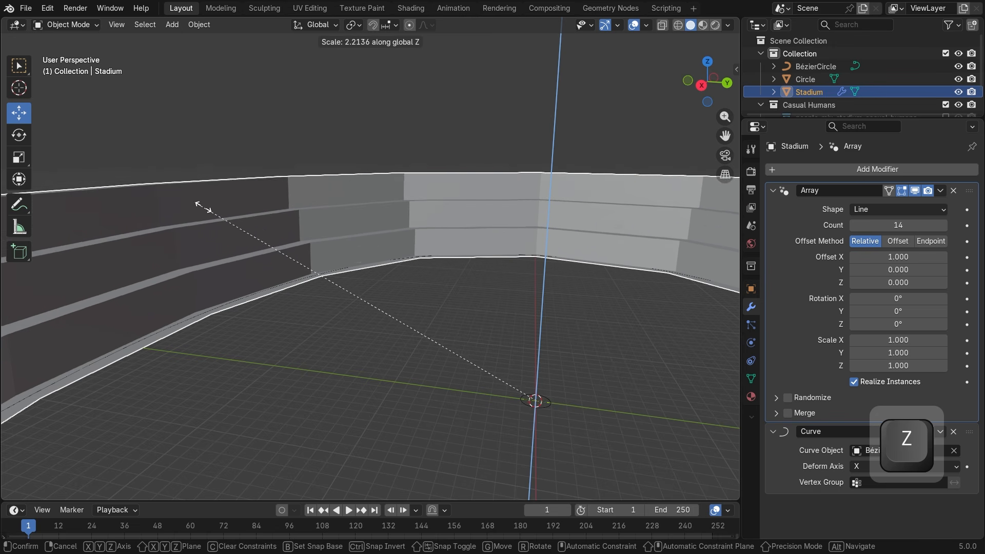
{"action": "left_click", "coordinate": [302, 264]}
{"action": "middle_click_drag", "start_coordinate": [343, 364], "coordinate": [364, 249]}
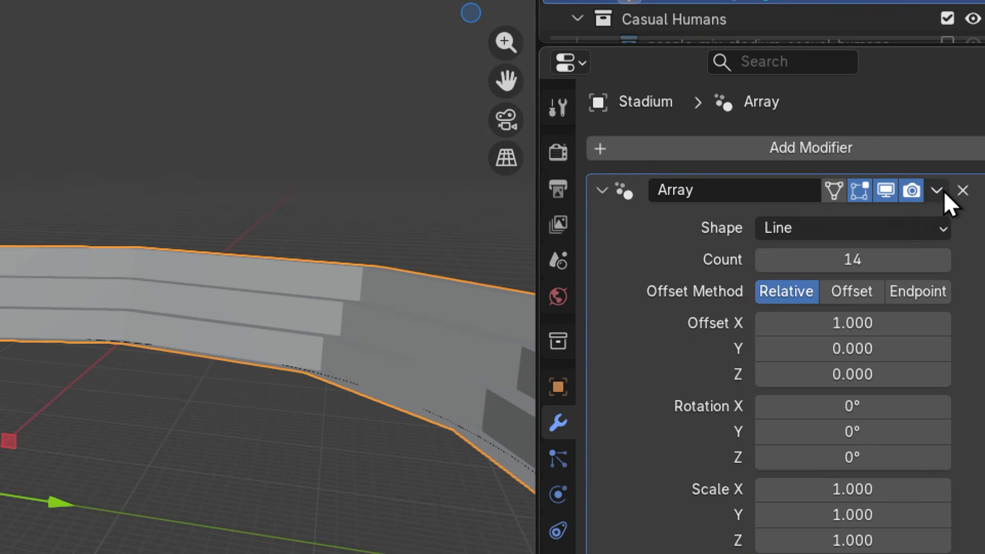
Apply the Array modifier and the Curve modifier on the Stadium
{"action": "left_click", "coordinate": [941, 190]}
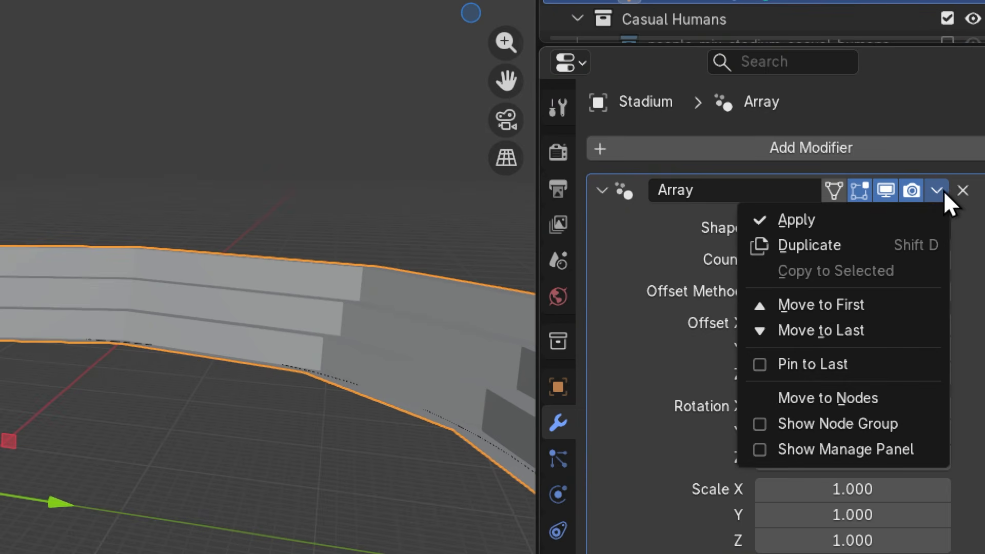
{"action": "left_click", "coordinate": [900, 220]}
{"action": "left_click", "coordinate": [935, 191]}
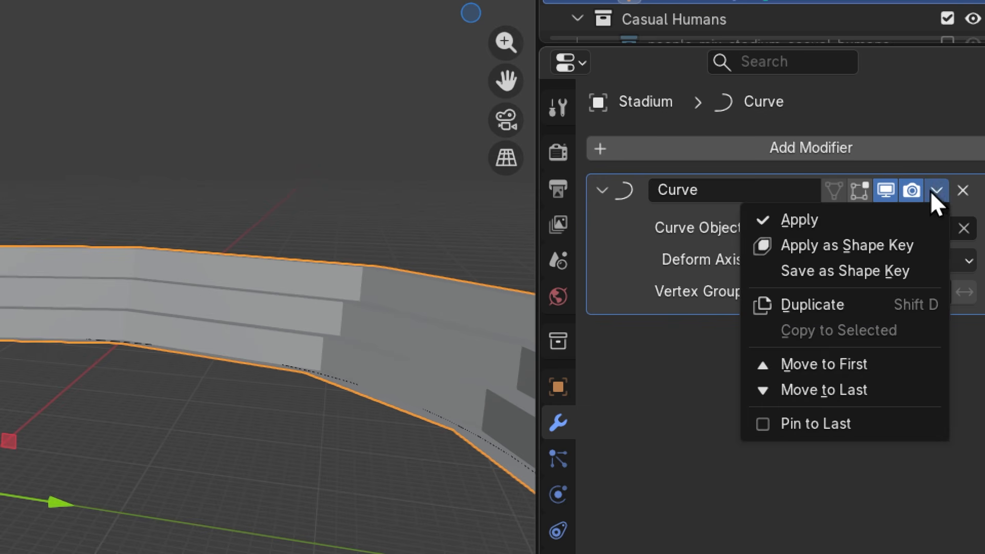
{"action": "left_click", "coordinate": [878, 219]}
{"action": "key", "text": "super+minus"}
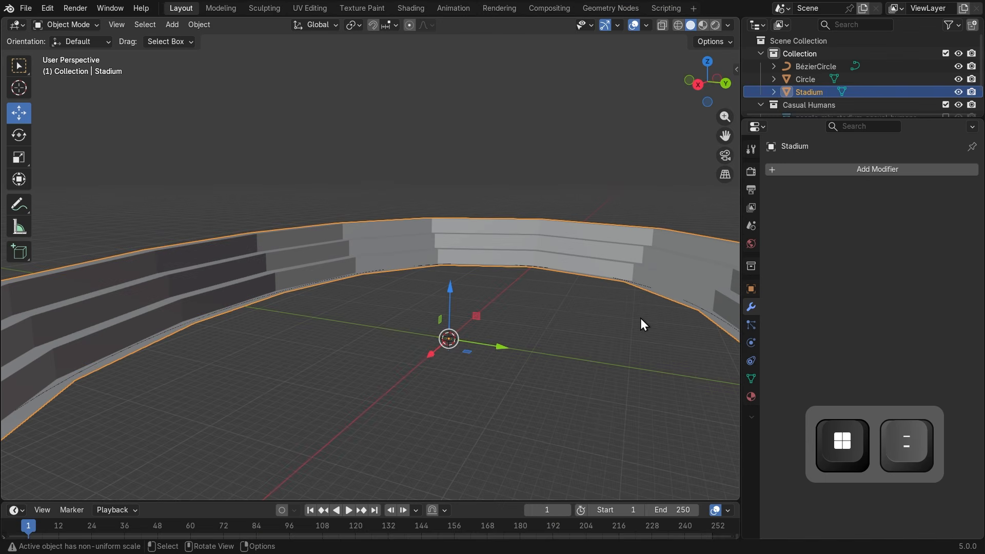
Examine the stadium ring from several sides and from above
{"action": "scroll", "coordinate": [370, 318], "scroll_direction": "down", "scroll_amount": 5}
{"action": "middle_click_drag", "start_coordinate": [371, 318], "coordinate": [564, 293]}
{"action": "scroll", "coordinate": [542, 290], "scroll_direction": "up", "scroll_amount": 3}
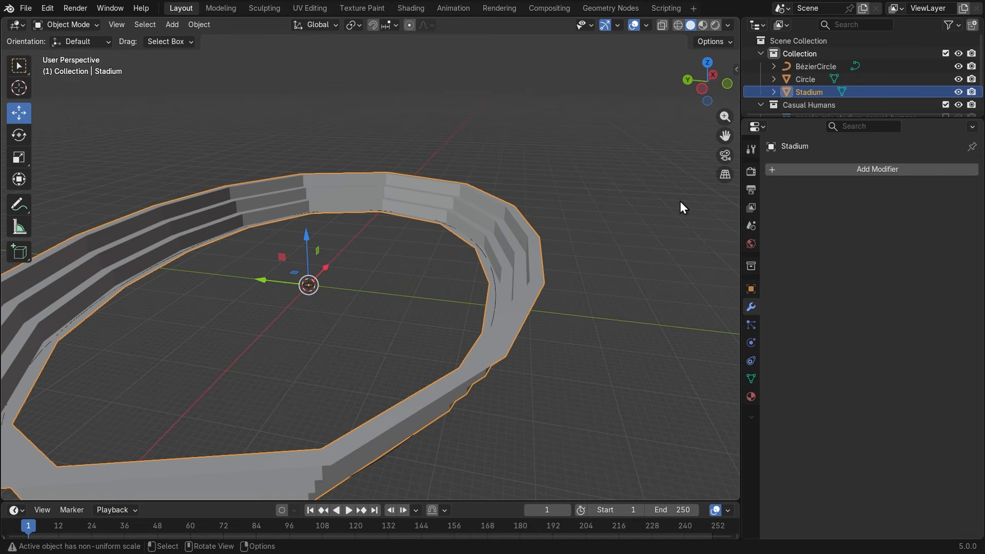
{"action": "scroll", "coordinate": [685, 287], "scroll_direction": "down", "scroll_amount": 2}
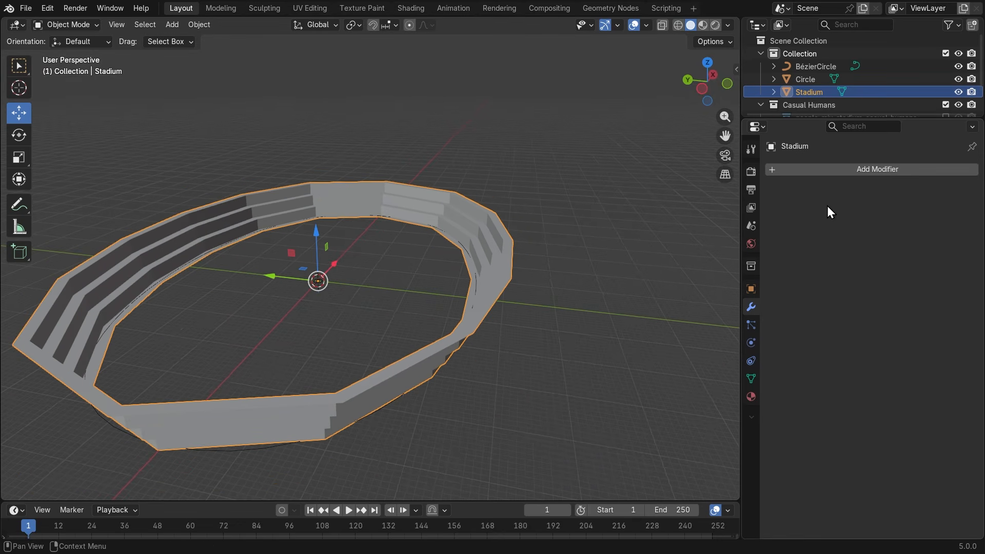
{"action": "middle_click_drag", "start_coordinate": [149, 246], "coordinate": [388, 299]}
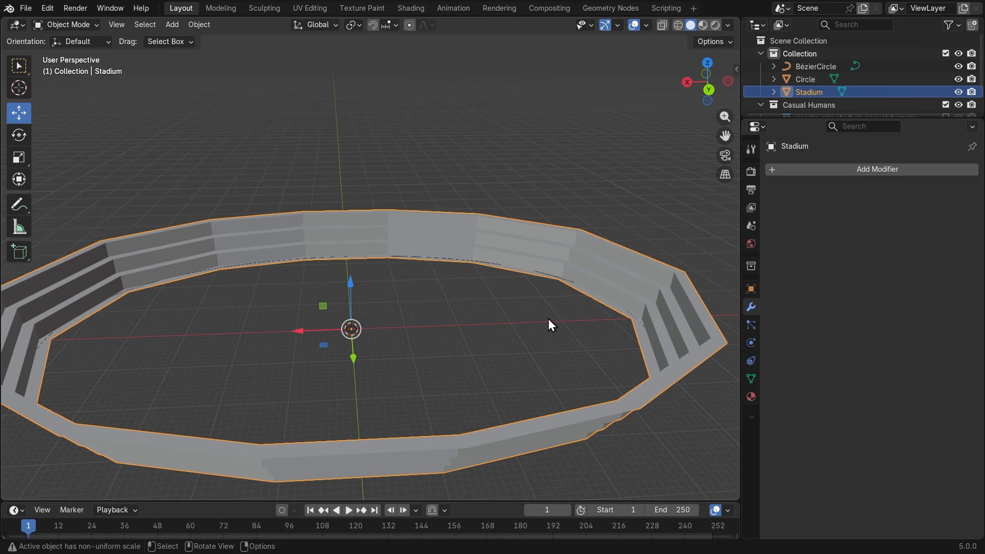
{"action": "middle_click_drag", "start_coordinate": [644, 341], "coordinate": [189, 411]}
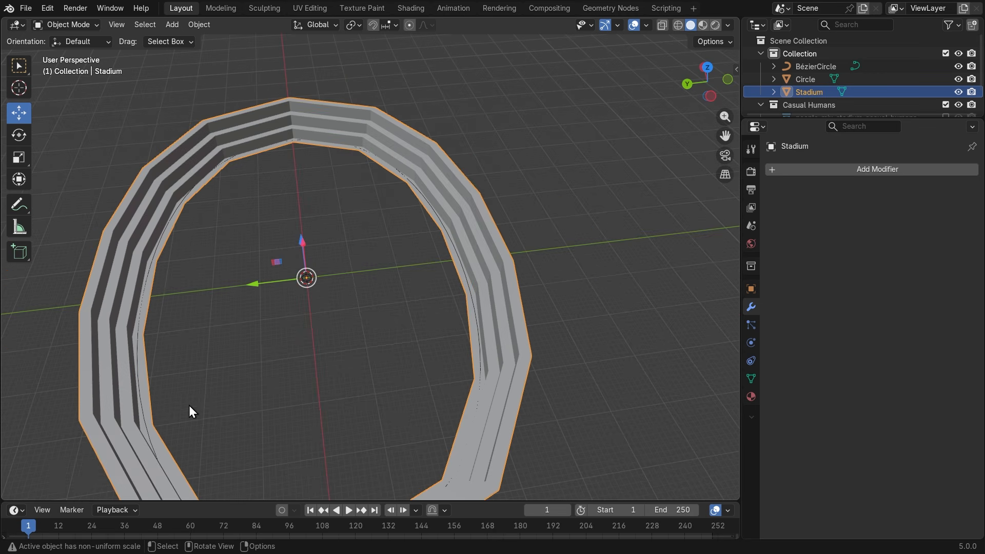
{"action": "middle_click_drag", "start_coordinate": [459, 413], "coordinate": [245, 390]}
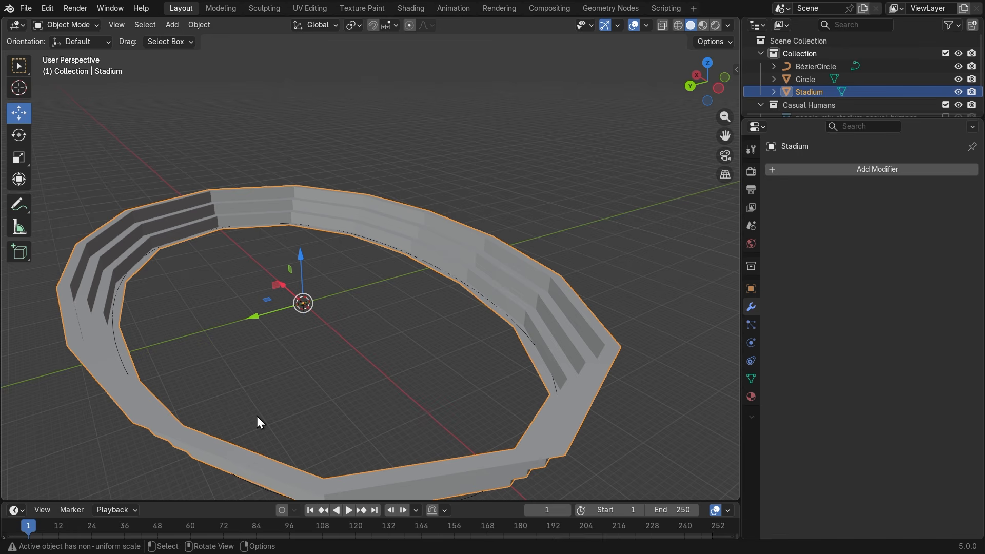
{"action": "middle_click_drag", "start_coordinate": [386, 433], "coordinate": [124, 312]}
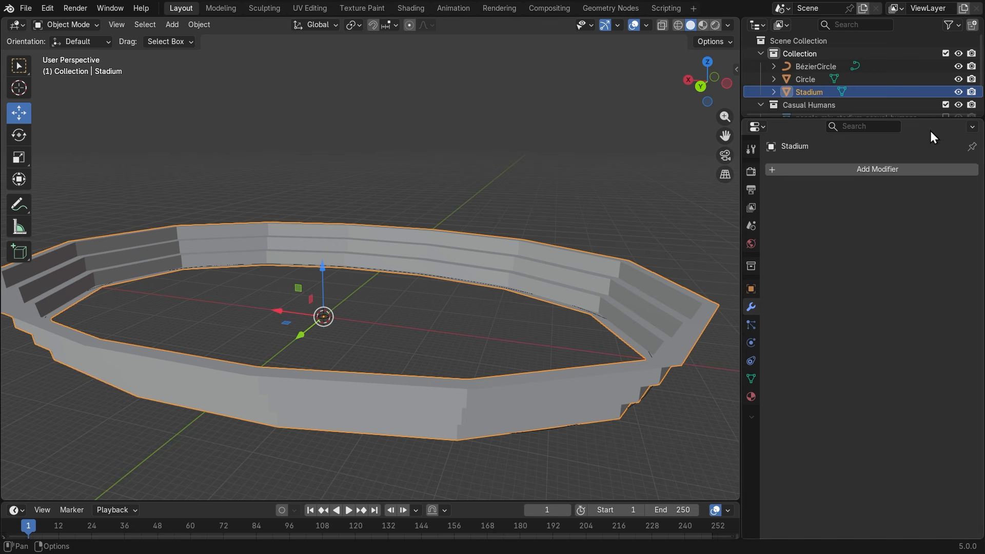
Enlarge the Outliner to reveal the collections inside Casual Humans, and reselect the Stadium
{"action": "left_click_drag", "start_coordinate": [925, 117], "coordinate": [961, 219]}
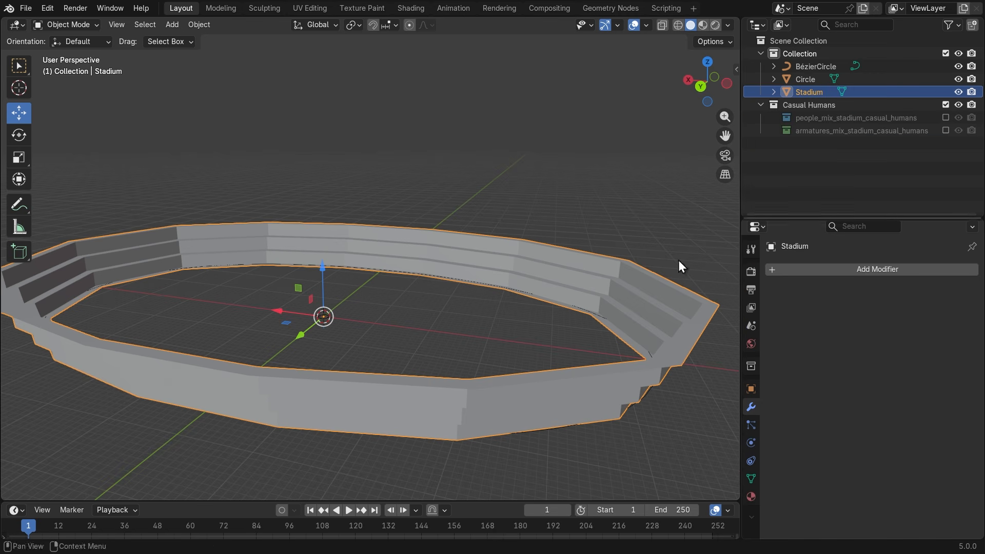
{"action": "middle_click_drag", "start_coordinate": [678, 260], "coordinate": [540, 301]}
{"action": "scroll", "coordinate": [537, 304], "scroll_direction": "up", "scroll_amount": 4}
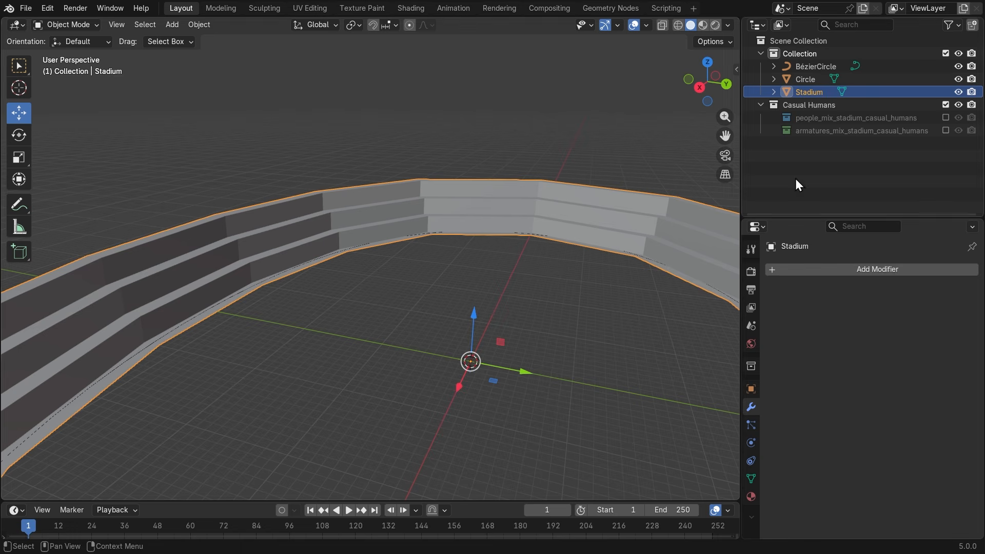
{"action": "left_click", "coordinate": [381, 159]}
{"action": "left_click", "coordinate": [380, 199]}
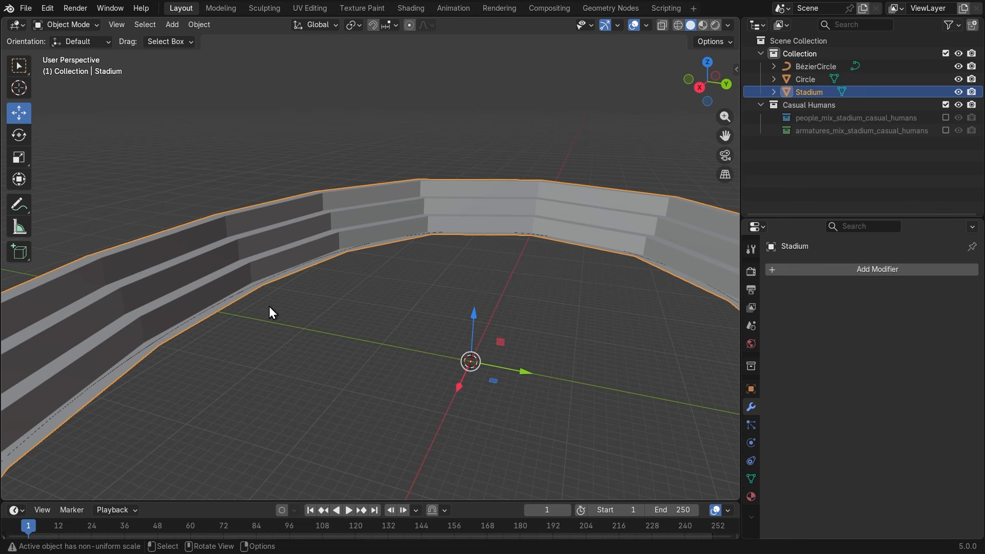
{"action": "middle_click_drag", "start_coordinate": [269, 308], "coordinate": [401, 324]}
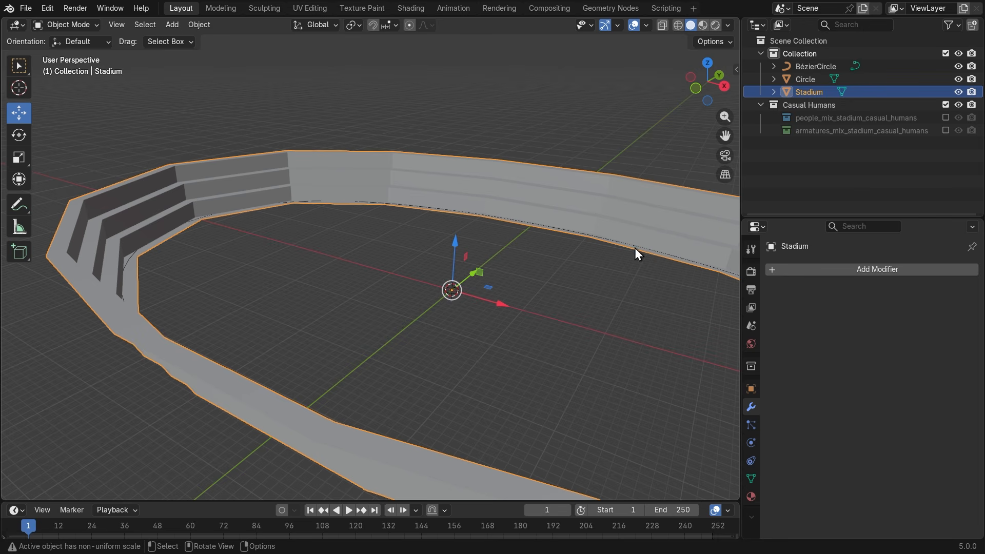
Display the Stadium's transform properties and check its scale values
{"action": "key", "text": "n"}
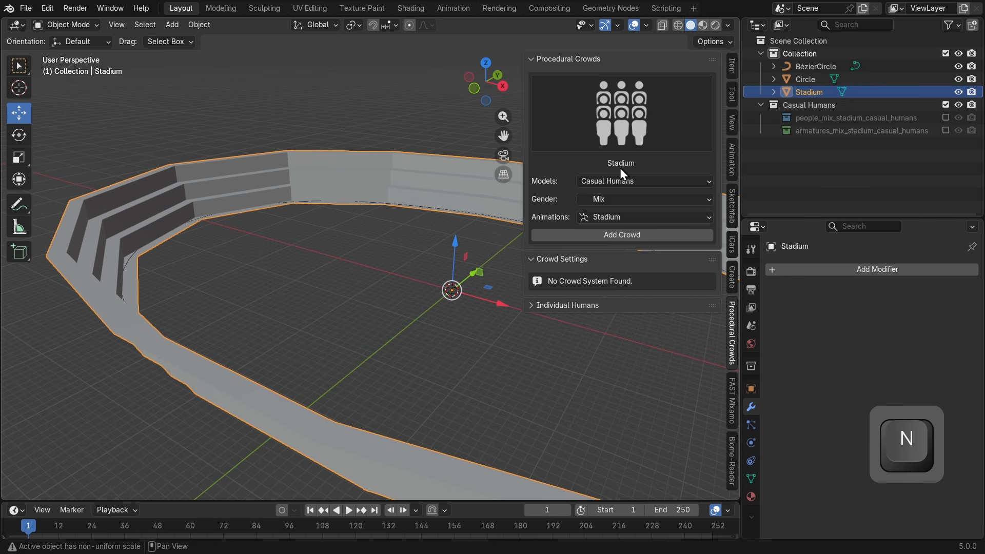
{"action": "left_click", "coordinate": [731, 69]}
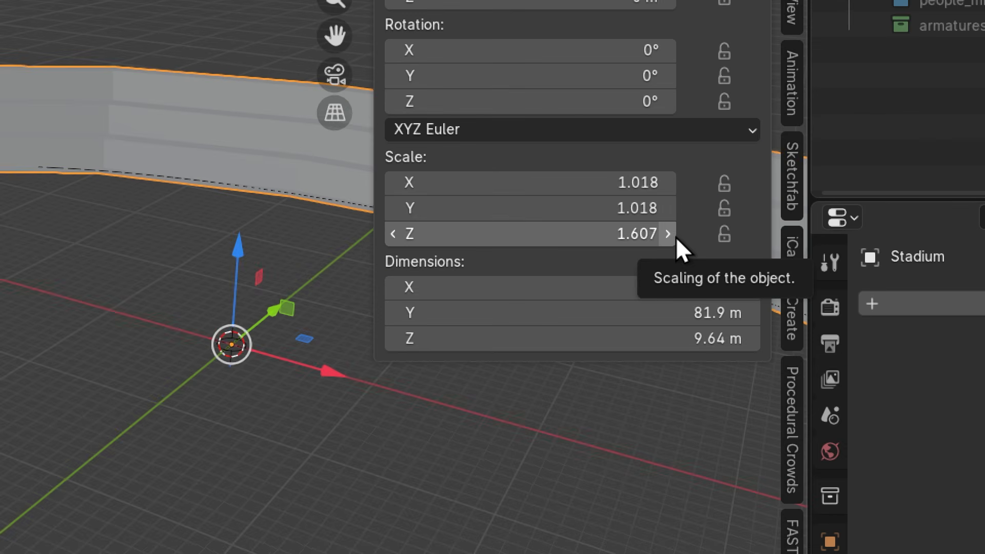
{"action": "key", "text": "super+minus"}
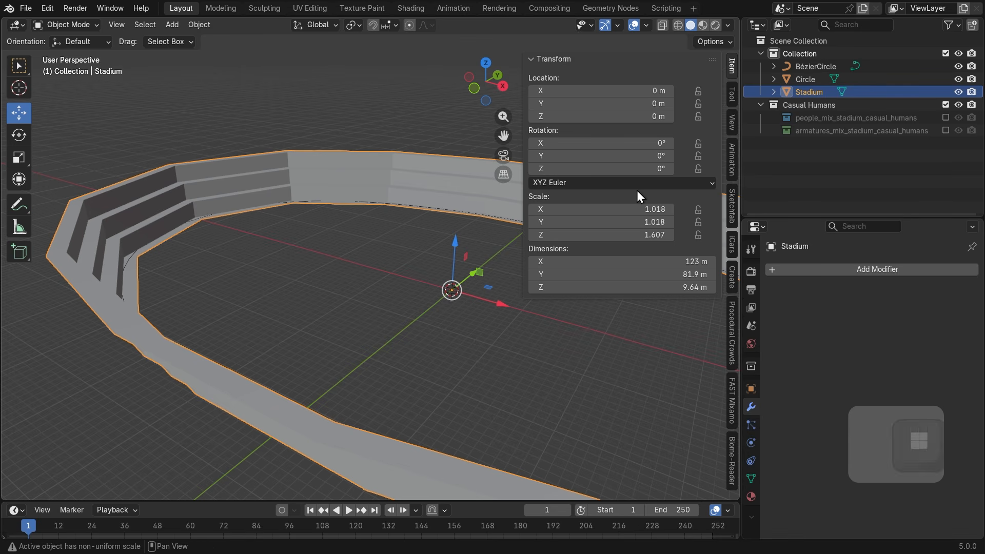
Apply the Stadium's scale and check the resulting scale values in its transform properties
{"action": "key", "text": "n"}
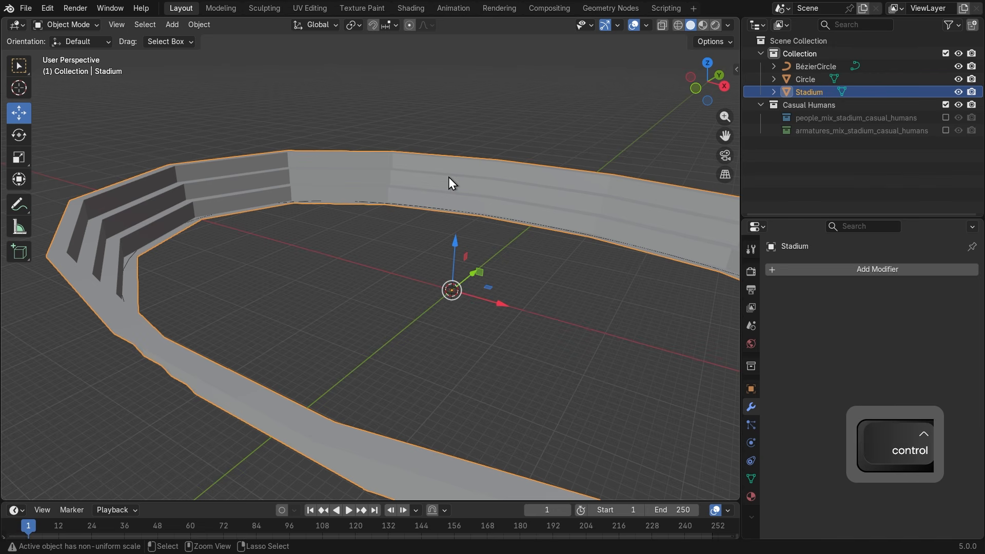
{"action": "key", "text": "ctrl+a"}
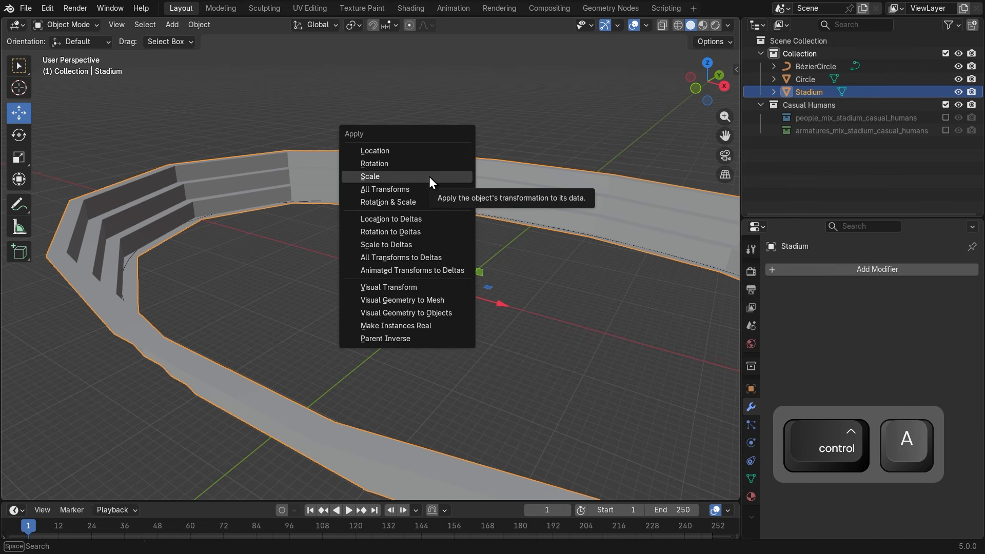
{"action": "left_click", "coordinate": [428, 176]}
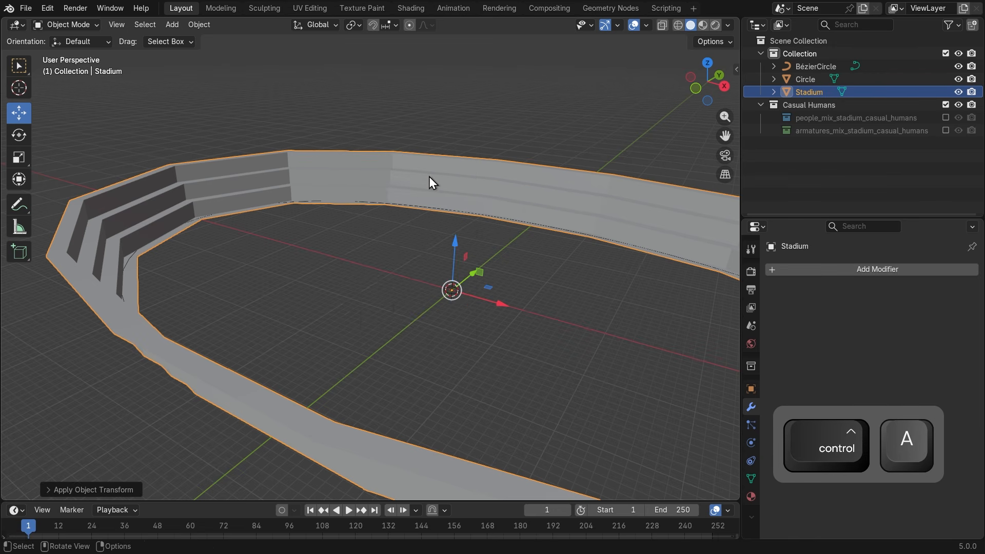
{"action": "key", "text": "n"}
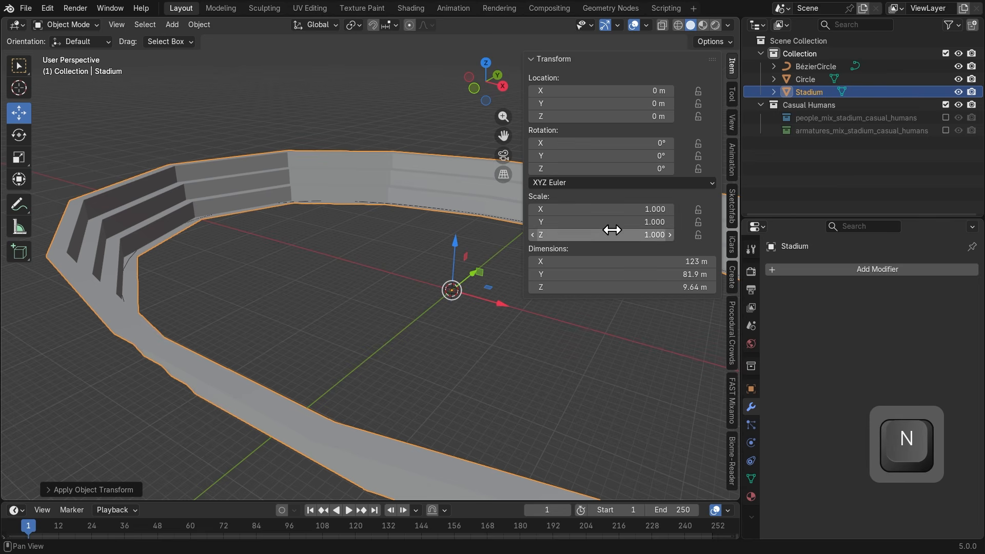
{"action": "scroll", "coordinate": [613, 229], "scroll_direction": "up", "scroll_amount": 3, "text": "super"}
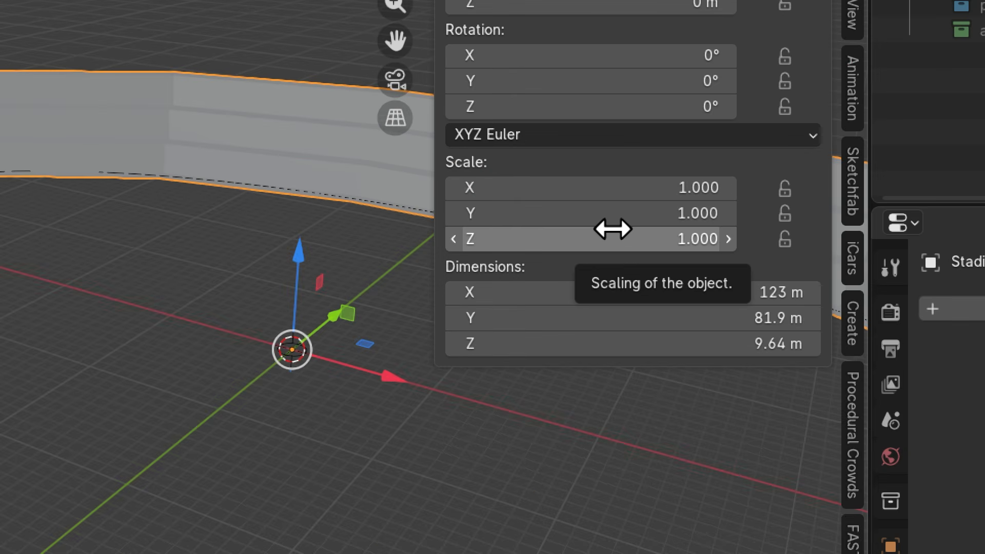
{"action": "key", "text": "super+minus"}
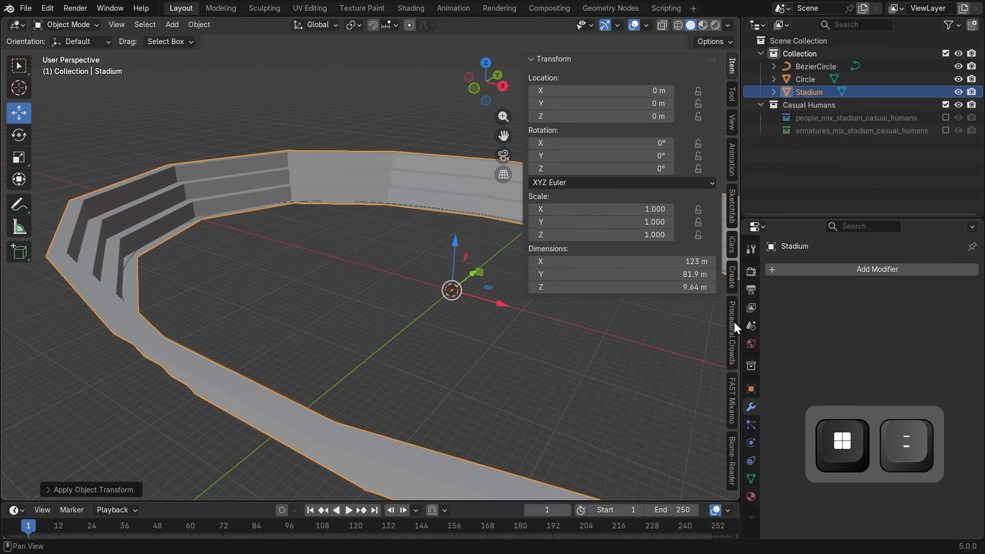
Display the Procedural Crowds settings and duplicate the Stadium ring, keeping the copy in place
{"action": "left_click", "coordinate": [852, 411]}
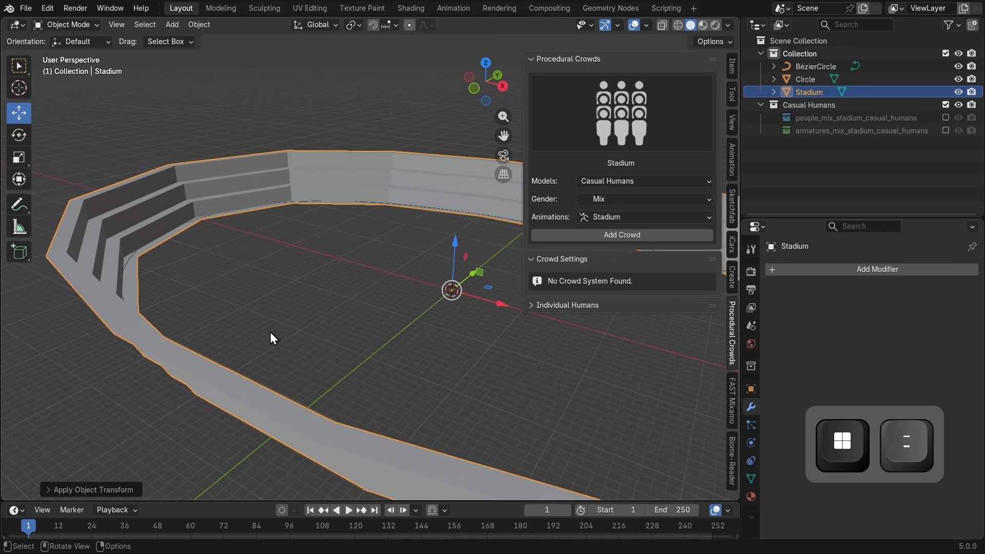
{"action": "middle_click_drag", "start_coordinate": [270, 331], "coordinate": [460, 325]}
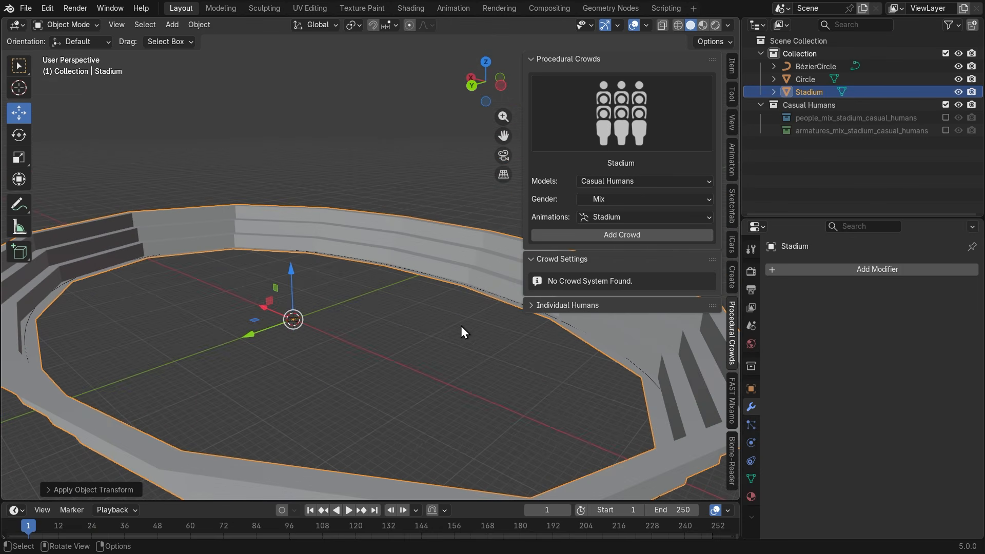
{"action": "key", "text": "shift+d"}
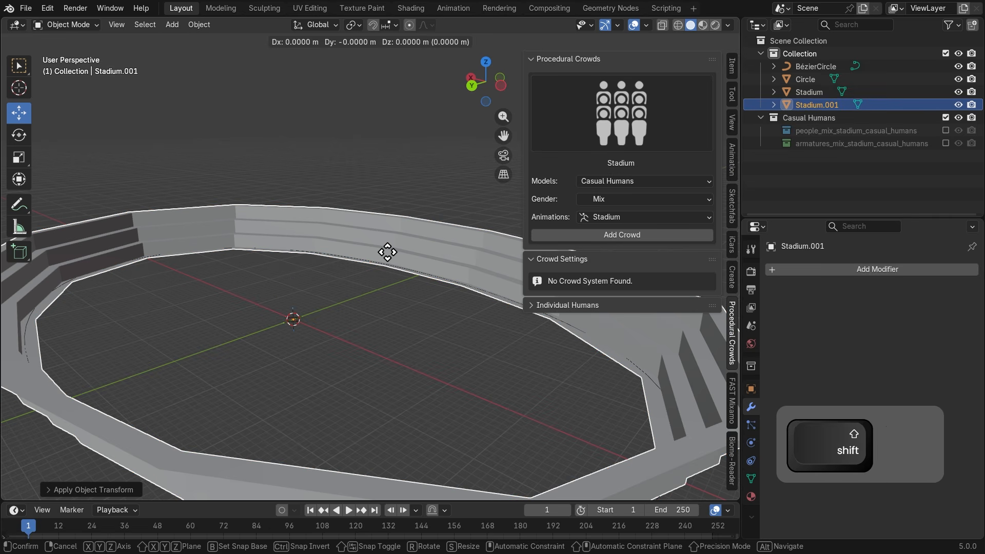
{"action": "key", "text": "Return"}
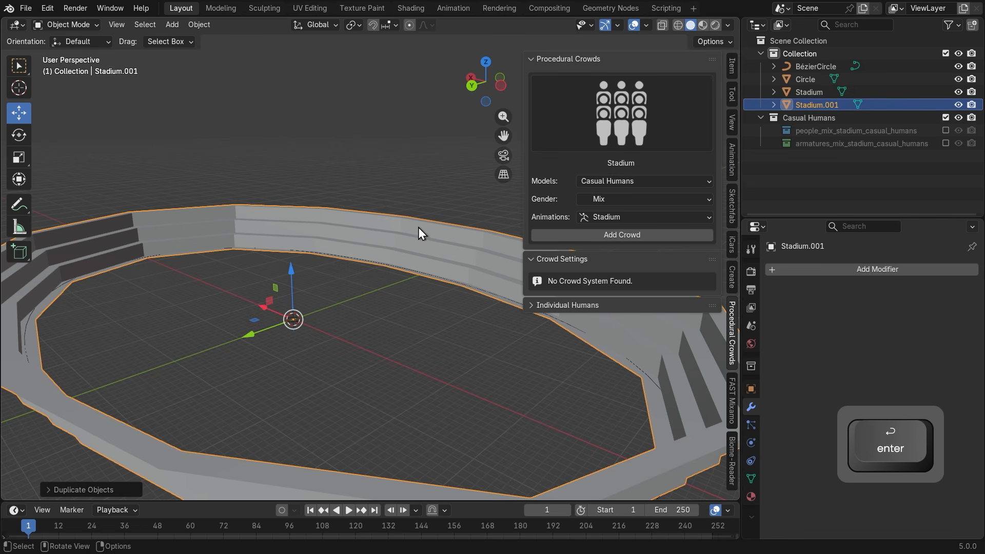
Rename the duplicated stadium object as Audience
{"action": "key", "text": "super"}
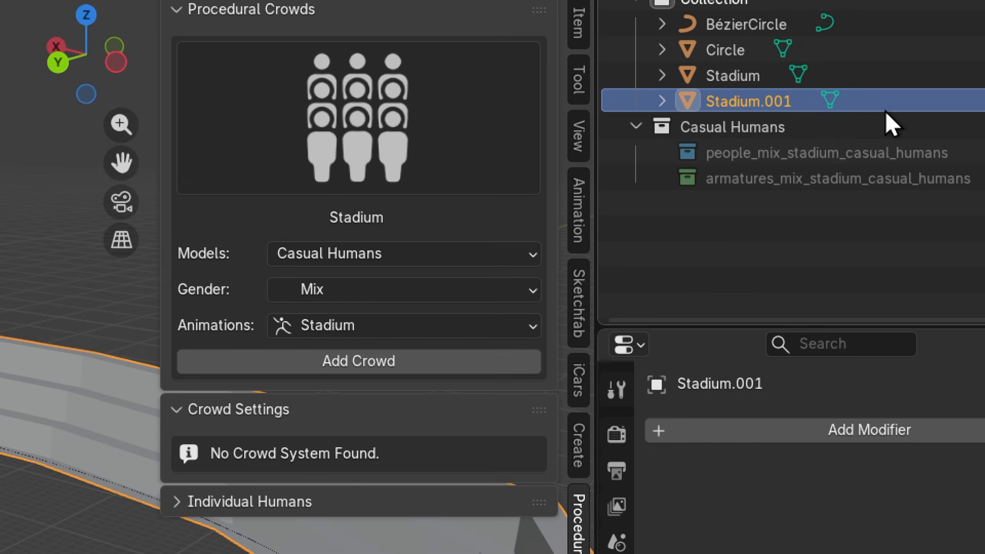
{"action": "double_click", "coordinate": [755, 100]}
{"action": "type", "text": "A"}
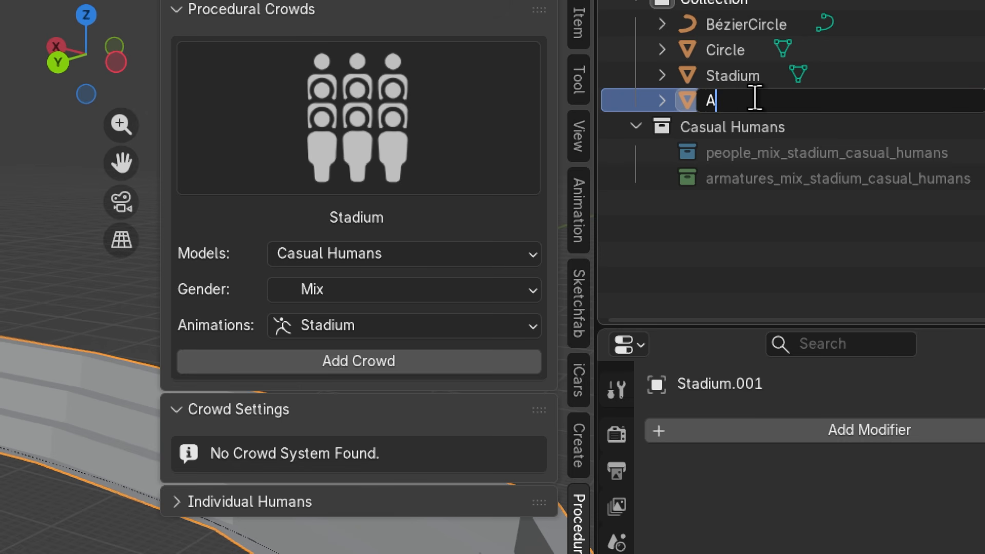
{"action": "type", "text": "udience"}
{"action": "key", "text": "Return"}
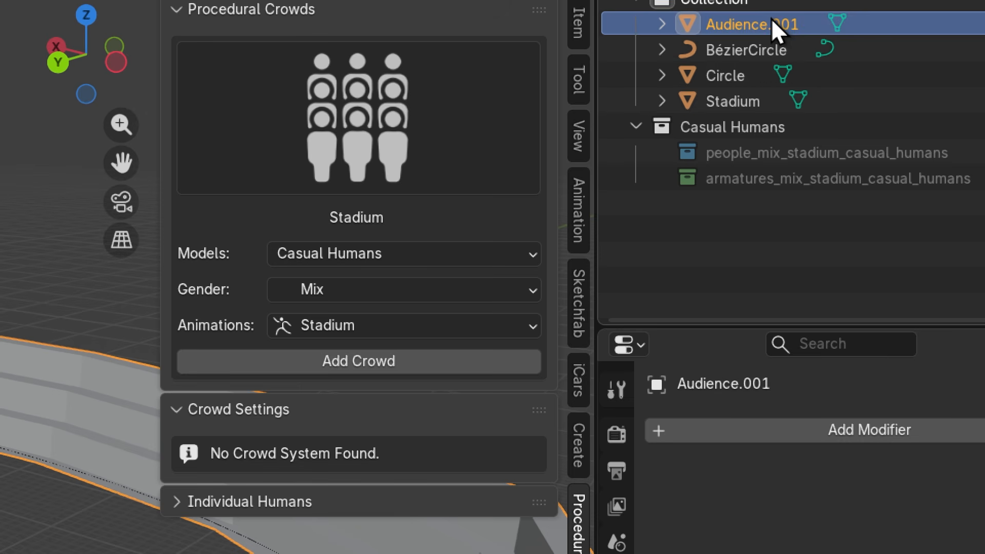
{"action": "key", "text": "super+minus"}
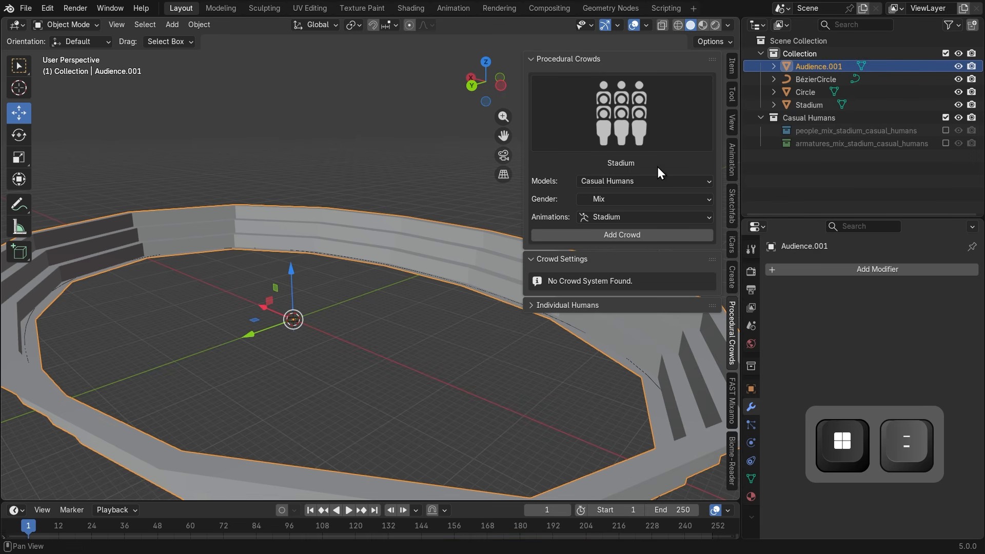
Add a crowd to the Audience object with Casual Humans models, Mix gender and Stadium animations
{"action": "middle_click_drag", "start_coordinate": [356, 291], "coordinate": [285, 324]}
{"action": "left_click", "coordinate": [645, 181]}
{"action": "left_click", "coordinate": [636, 196]}
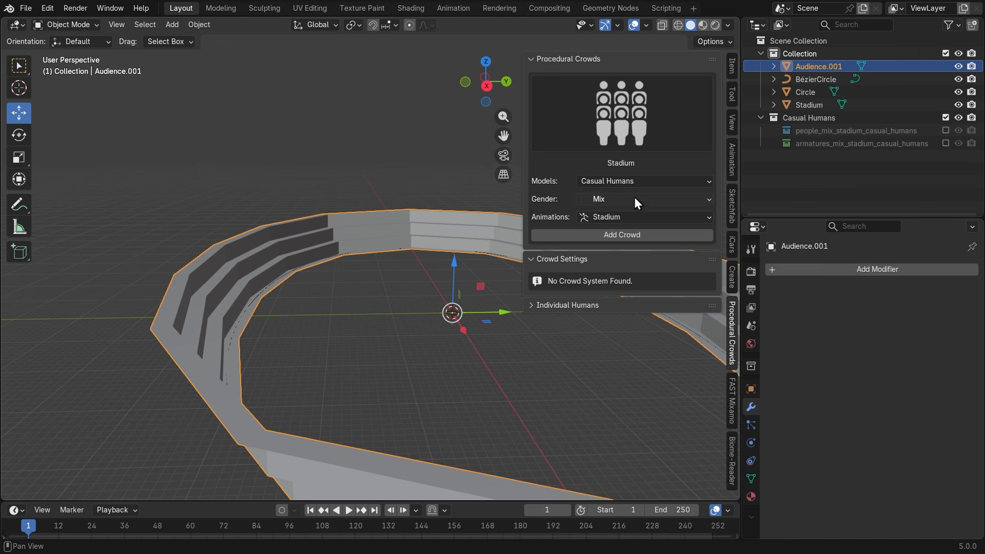
{"action": "left_click", "coordinate": [630, 200]}
{"action": "left_click", "coordinate": [631, 214]}
{"action": "left_click", "coordinate": [631, 214]}
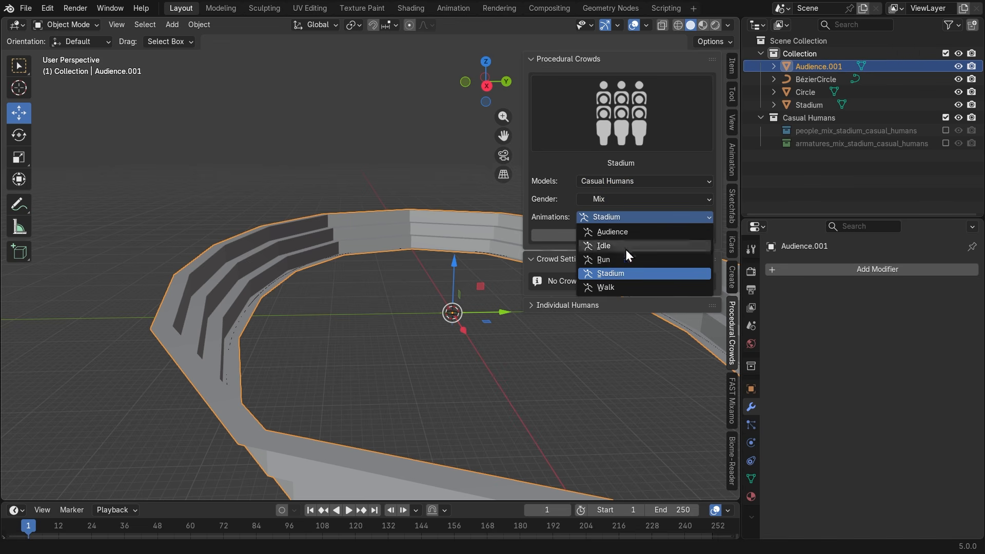
{"action": "left_click", "coordinate": [617, 273]}
{"action": "left_click", "coordinate": [644, 237]}
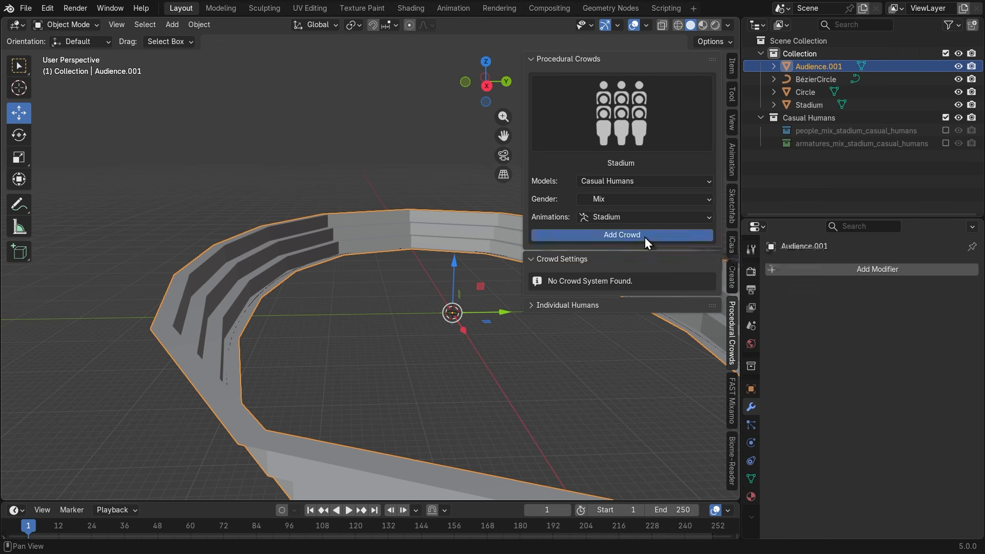
Deselect the crowd, show it in Material Preview shading and examine the seated people around the stands
{"action": "middle_click_drag", "start_coordinate": [431, 334], "coordinate": [395, 361]}
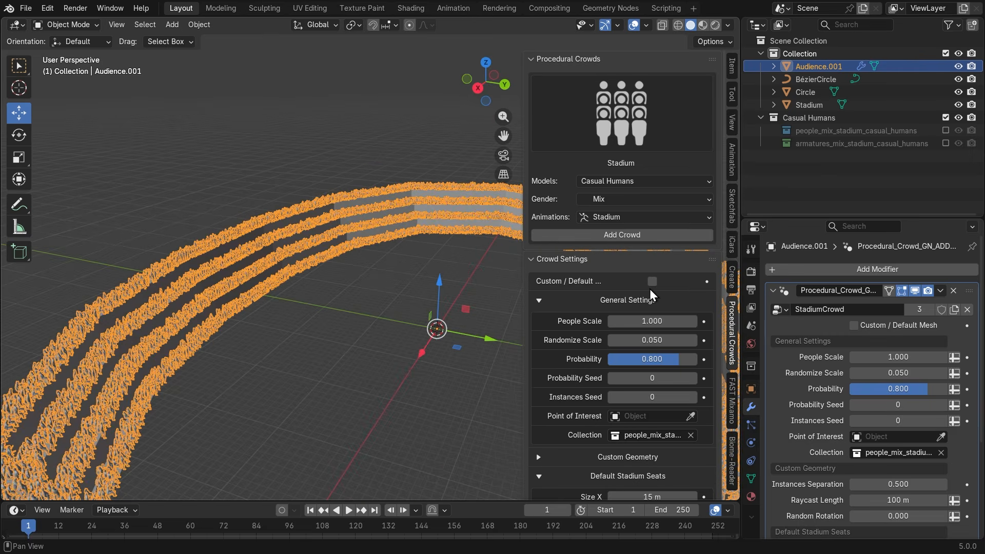
{"action": "key", "text": "n"}
{"action": "middle_click_drag", "start_coordinate": [564, 365], "coordinate": [541, 314]}
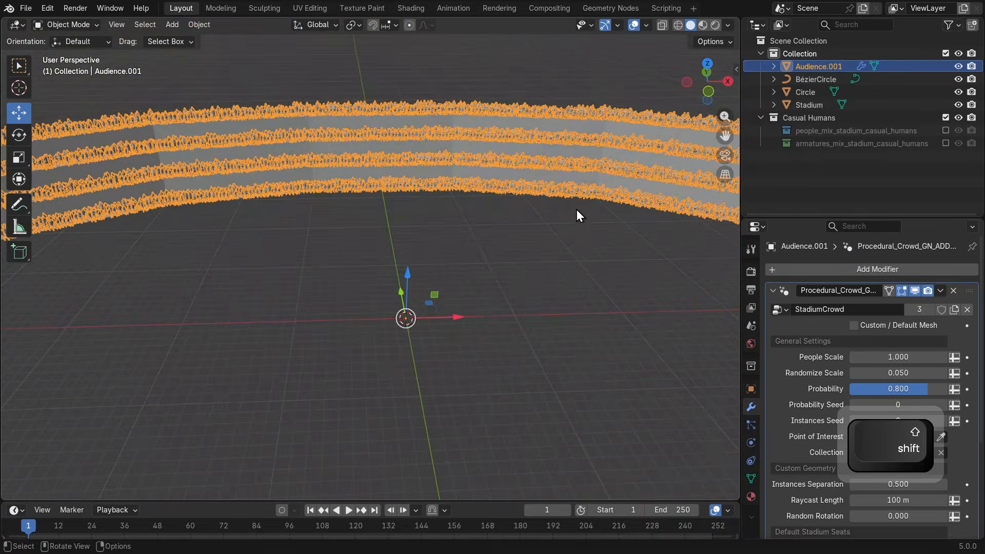
{"action": "middle_click_drag", "start_coordinate": [576, 209], "coordinate": [554, 356], "text": "shift"}
{"action": "scroll", "coordinate": [555, 356], "scroll_direction": "up", "scroll_amount": 4}
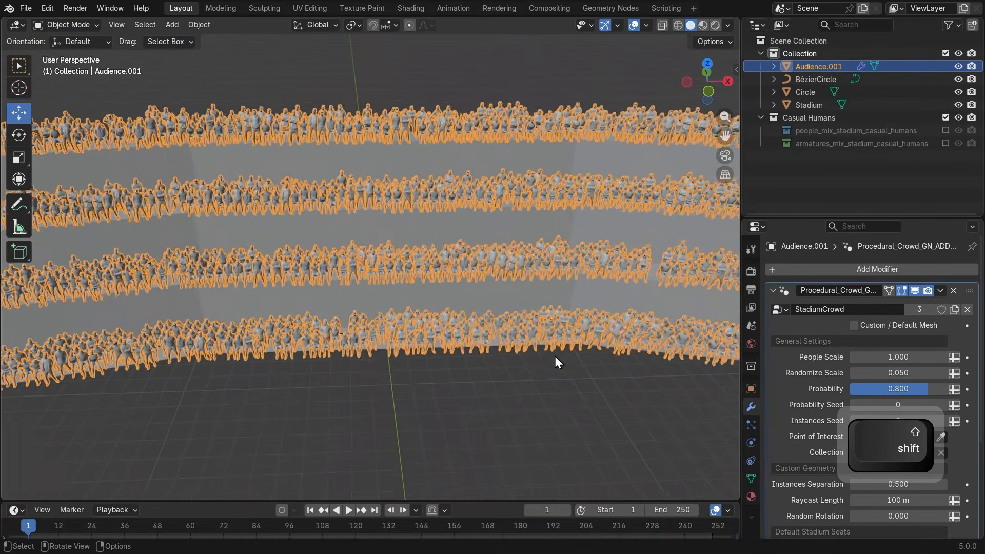
{"action": "left_click", "coordinate": [703, 24]}
{"action": "left_click", "coordinate": [549, 57]}
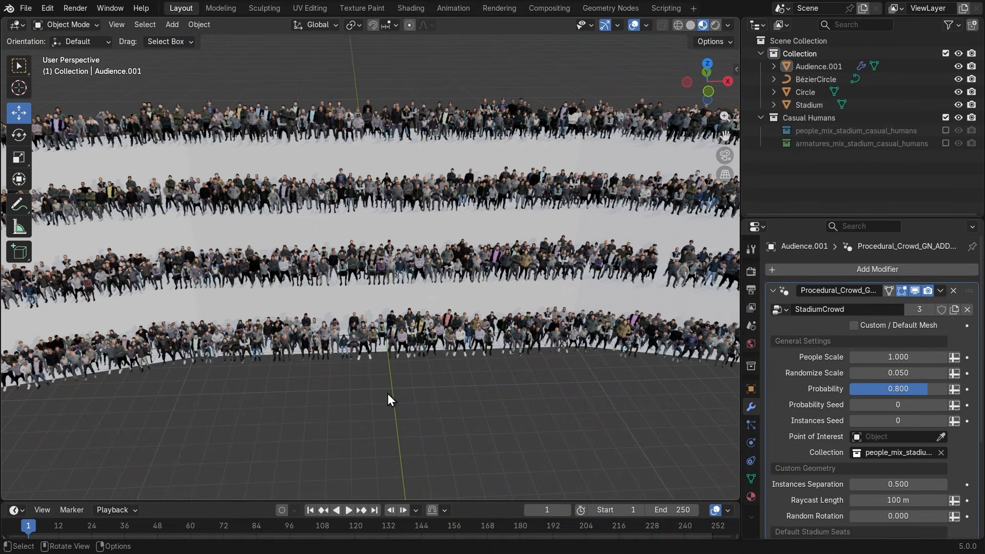
{"action": "scroll", "coordinate": [387, 394], "scroll_direction": "down", "scroll_amount": 5}
{"action": "middle_click_drag", "start_coordinate": [374, 404], "coordinate": [384, 314]}
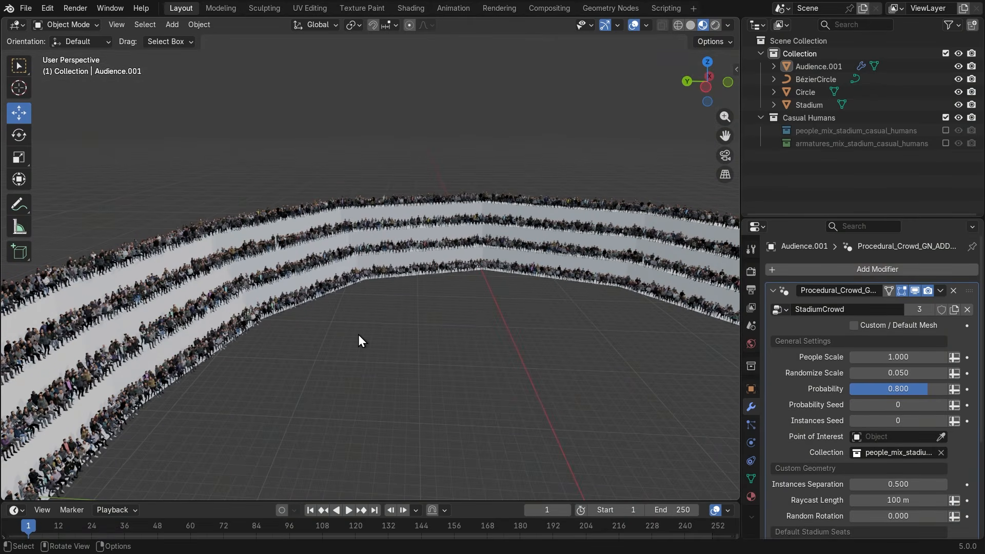
Add a sphere-shaped empty at the centre of the stadium
{"action": "key", "text": "shift+a"}
{"action": "mouse_move", "coordinate": [342, 297]}
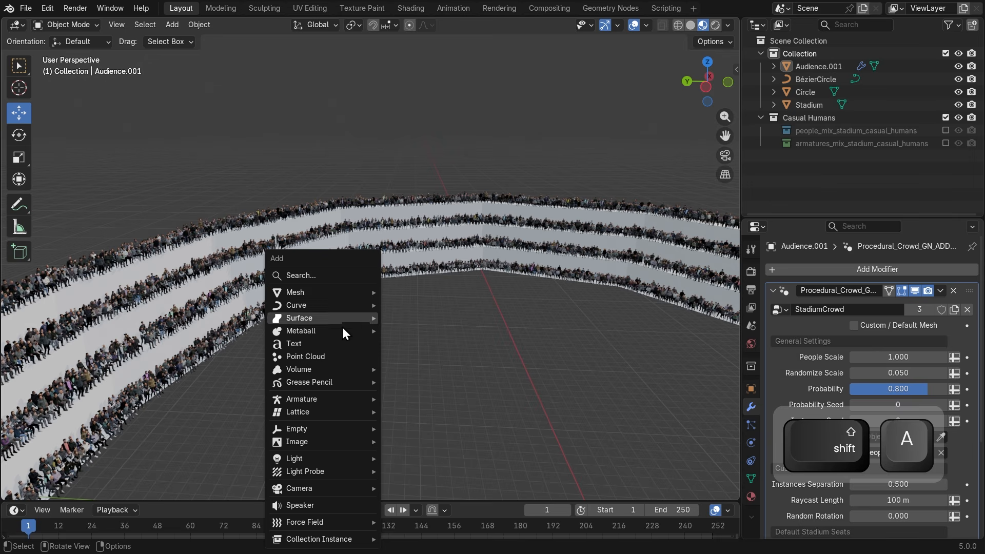
{"action": "mouse_move", "coordinate": [330, 434]}
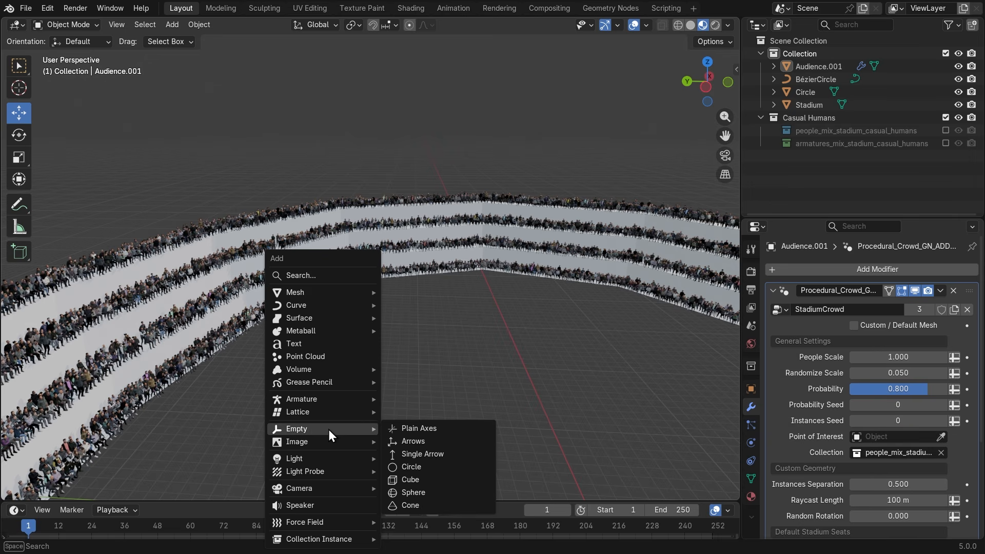
{"action": "left_click", "coordinate": [411, 491]}
{"action": "middle_click_drag", "start_coordinate": [410, 490], "coordinate": [481, 423]}
Raise the sphere empty along the Z axis to a height of about 12.26 m
{"action": "key", "text": "g"}
{"action": "key", "text": "z"}
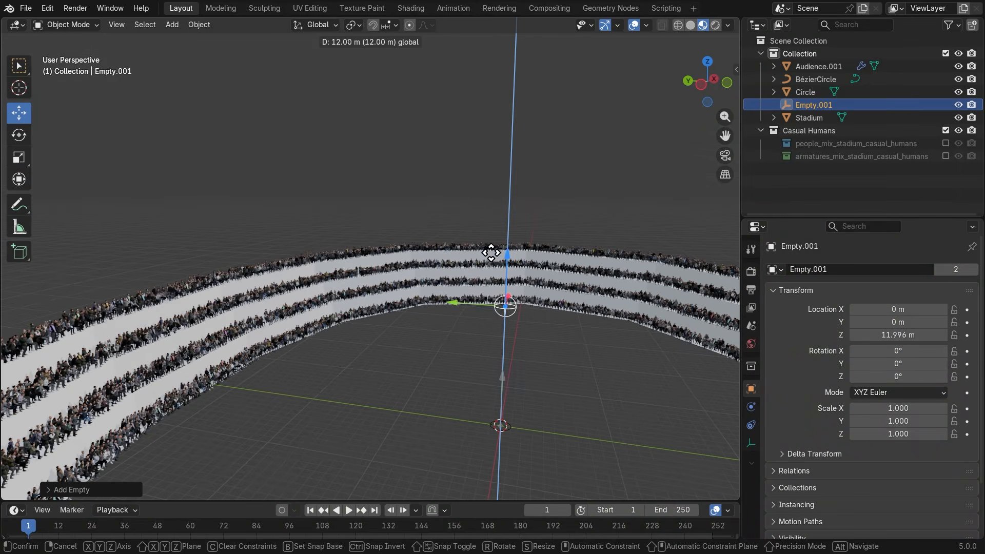
{"action": "left_click", "coordinate": [475, 349]}
{"action": "scroll", "coordinate": [473, 350], "scroll_direction": "up", "scroll_amount": 3}
{"action": "middle_click_drag", "start_coordinate": [477, 370], "coordinate": [533, 377]}
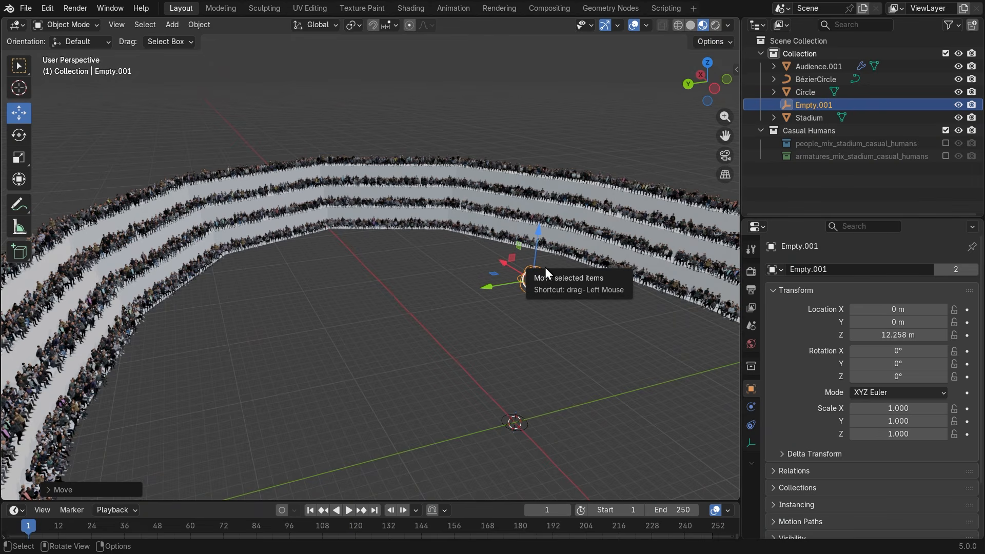
Select the Audience object and display its crowd settings with the Point of Interest object choices
{"action": "left_click", "coordinate": [610, 258]}
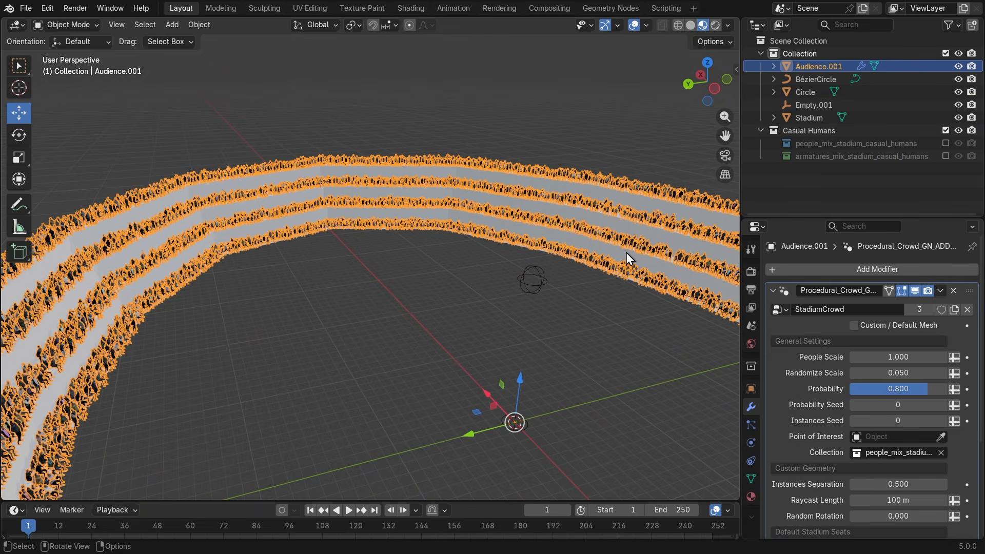
{"action": "key", "text": "n"}
{"action": "scroll", "coordinate": [642, 453], "scroll_direction": "down", "scroll_amount": 3}
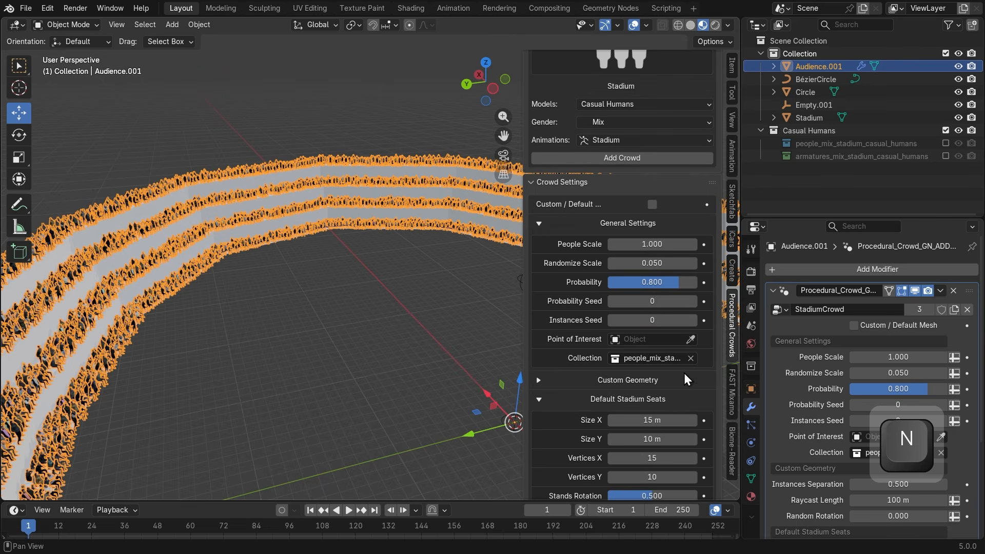
{"action": "left_click", "coordinate": [662, 340]}
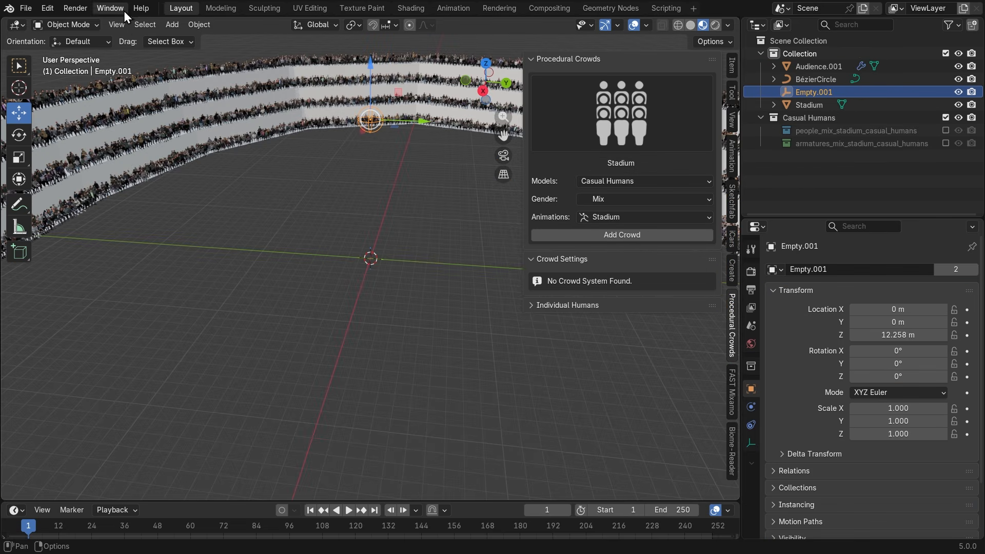
Set the Audience crowd's Point of Interest to the sphere empty, Empty.001
{"action": "left_click", "coordinate": [123, 22]}
{"action": "left_click", "coordinate": [159, 106]}
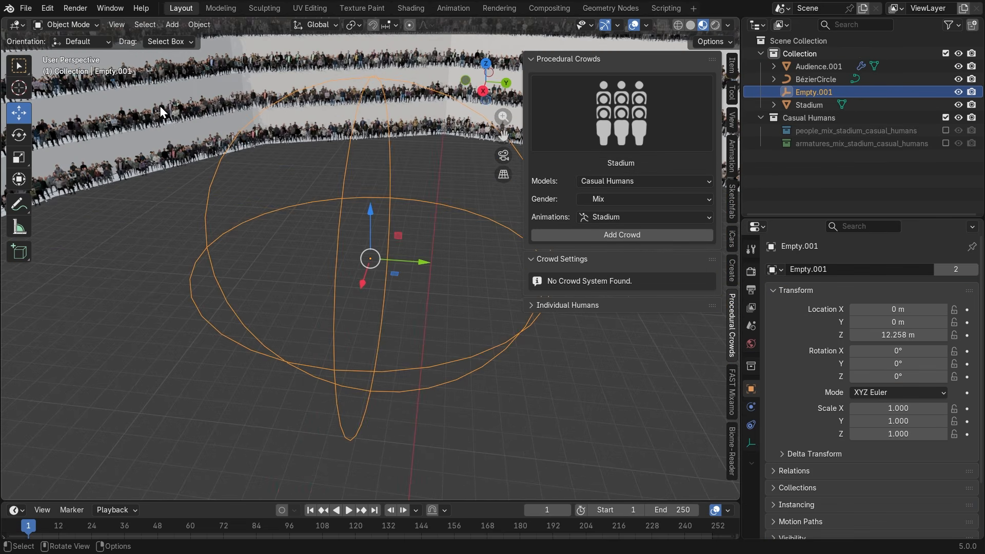
{"action": "scroll", "coordinate": [278, 256], "scroll_direction": "down", "scroll_amount": 1}
{"action": "middle_click_drag", "start_coordinate": [415, 309], "coordinate": [360, 297], "text": "shift"}
{"action": "scroll", "coordinate": [372, 323], "scroll_direction": "down", "scroll_amount": 2}
{"action": "middle_click_drag", "start_coordinate": [377, 334], "coordinate": [427, 336]}
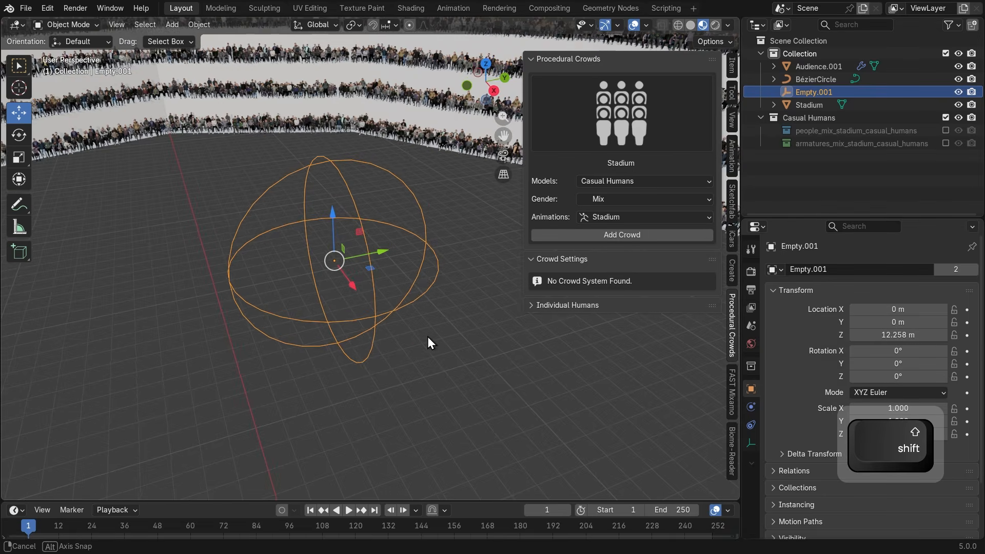
{"action": "left_click", "coordinate": [410, 142]}
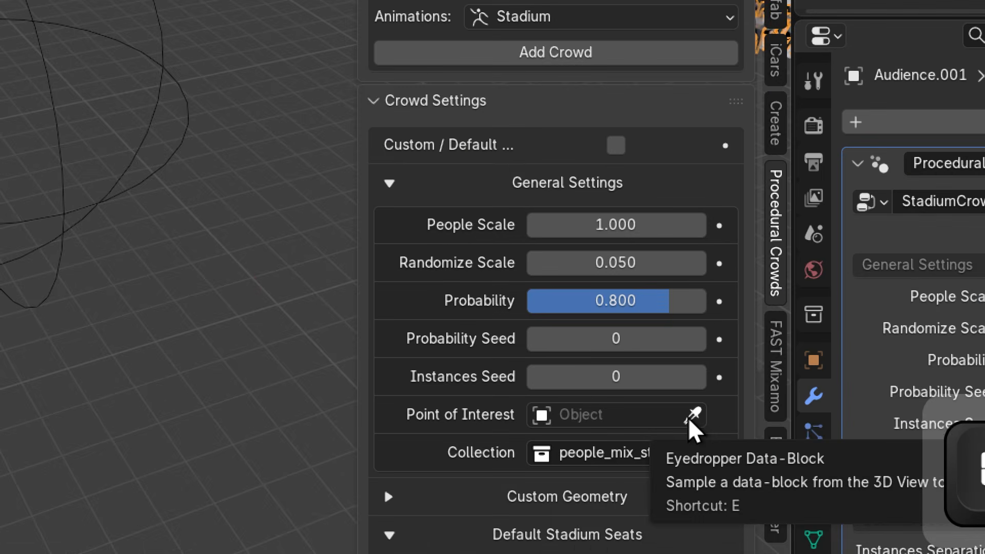
{"action": "key", "text": "super+minus"}
{"action": "left_click", "coordinate": [689, 417]}
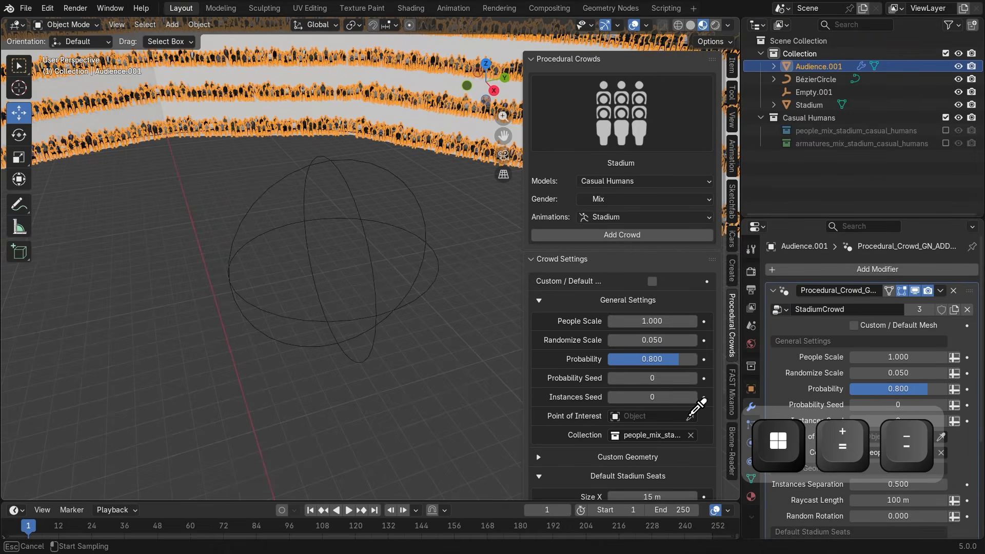
{"action": "left_click", "coordinate": [419, 217]}
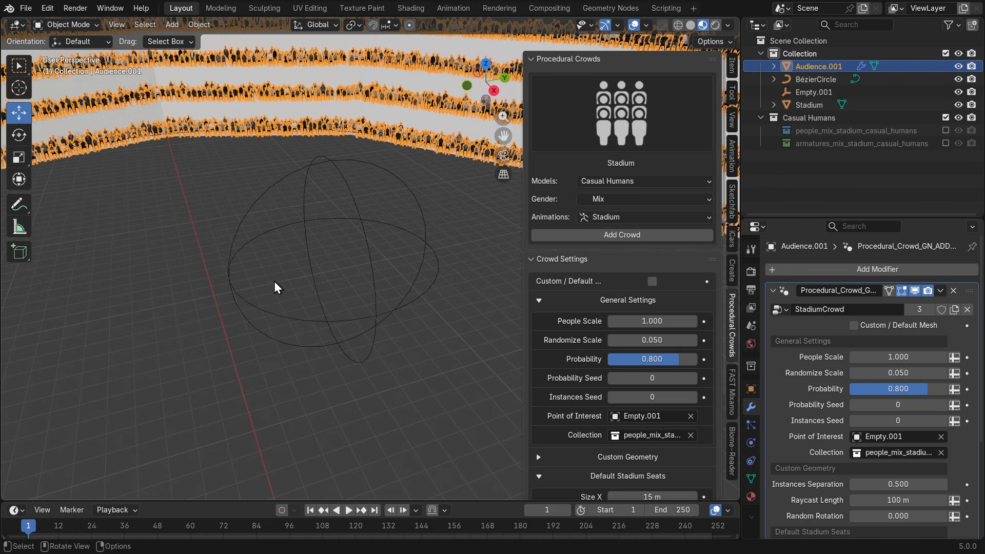
Select the sphere empty at the stadium's centre and scale it down to about 0.625
{"action": "scroll", "coordinate": [275, 282], "scroll_direction": "down", "scroll_amount": 3}
{"action": "scroll", "coordinate": [286, 287], "scroll_direction": "down", "scroll_amount": 2}
{"action": "left_click", "coordinate": [364, 251]}
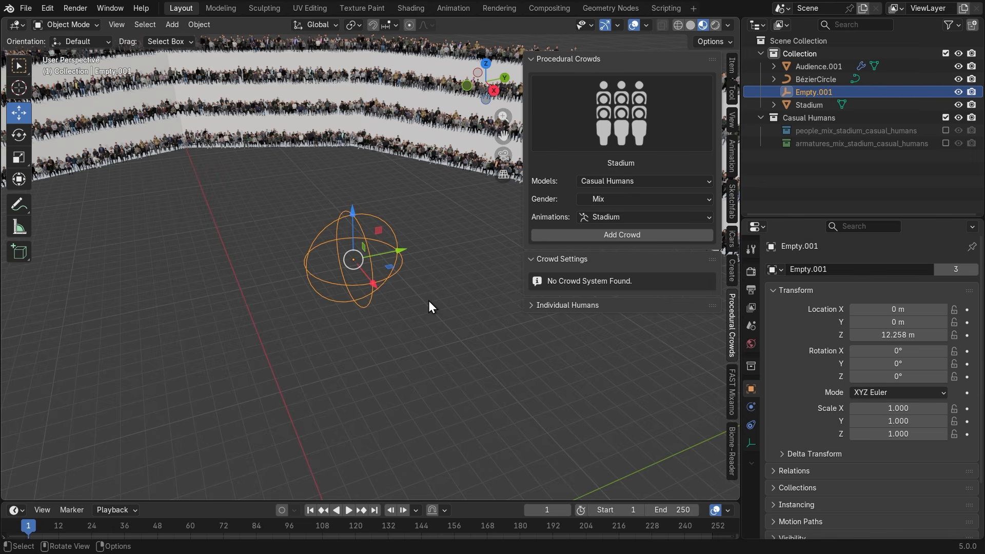
{"action": "key", "text": "s"}
{"action": "left_click", "coordinate": [398, 290]}
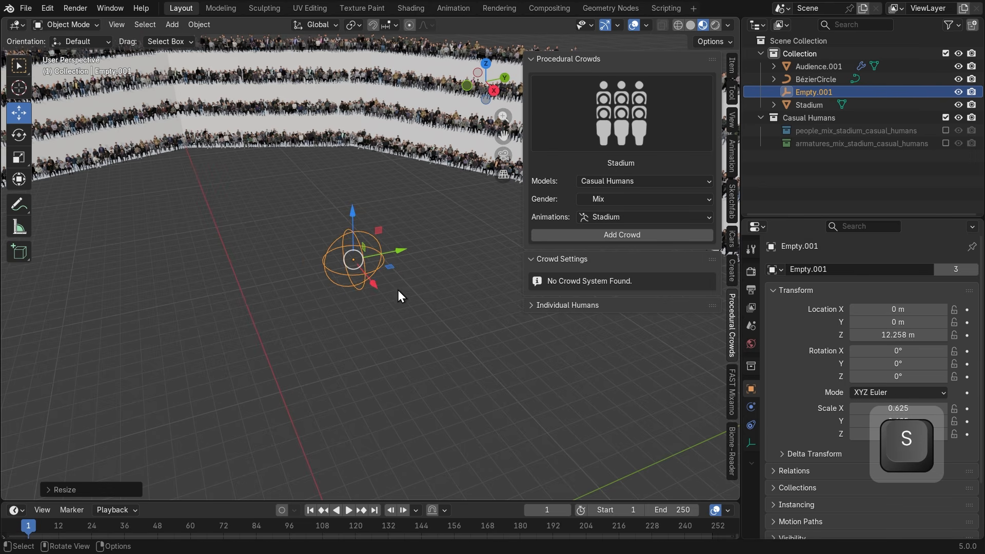
Move the sphere empty over the stands among the seated audience, to about X -52.9 m and Z 11.06 m
{"action": "left_click_drag", "start_coordinate": [374, 283], "coordinate": [204, 88]}
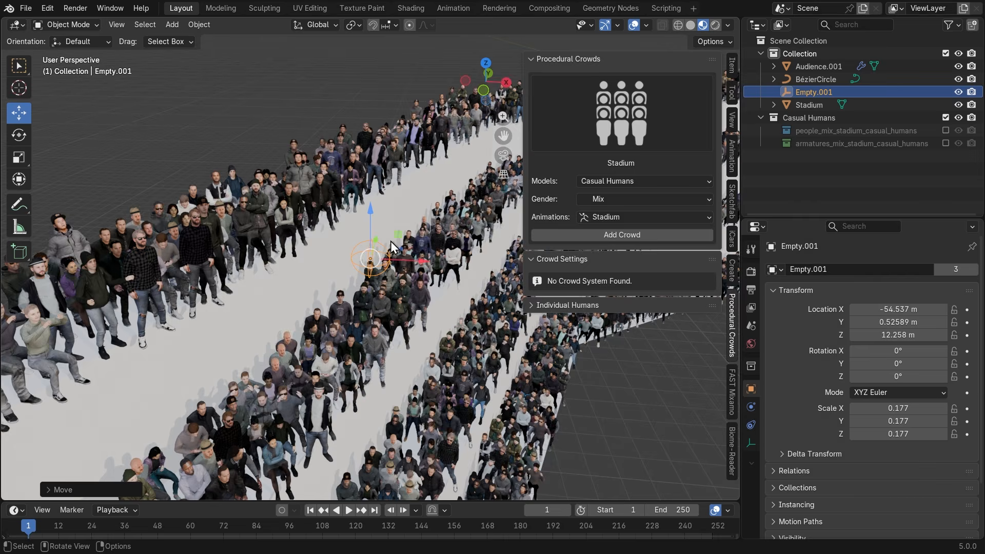
{"action": "middle_click_drag", "start_coordinate": [390, 241], "coordinate": [350, 248]}
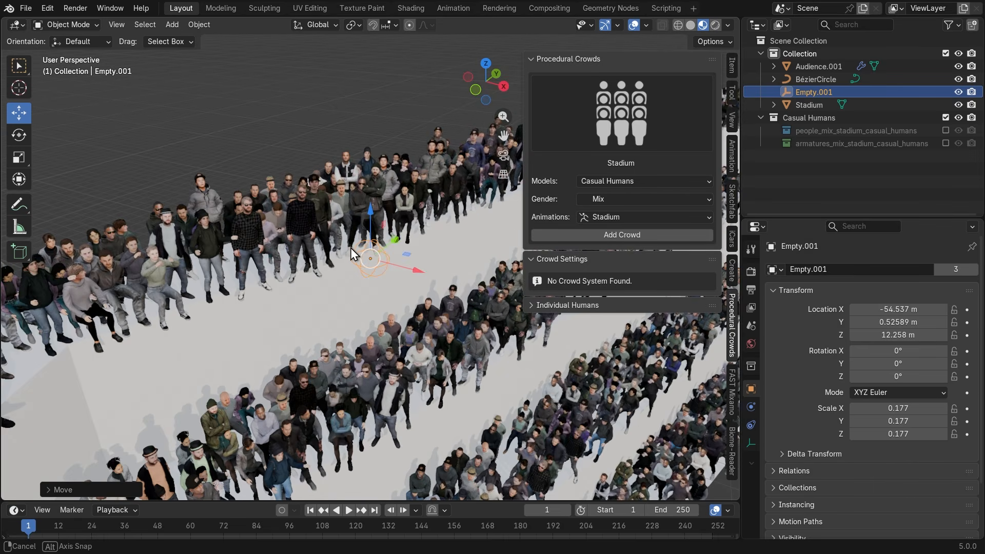
{"action": "left_click_drag", "start_coordinate": [399, 239], "coordinate": [473, 396]}
{"action": "left_click_drag", "start_coordinate": [539, 425], "coordinate": [583, 384]}
Play the animation to check how the crowd around the moved empty behaves, and stop playback
{"action": "left_click", "coordinate": [349, 510]}
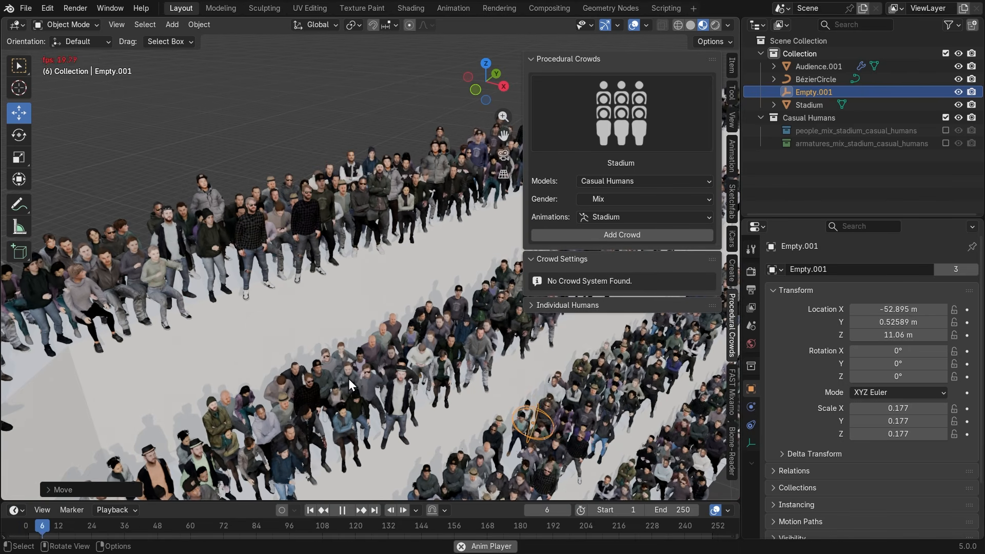
{"action": "middle_click_drag", "start_coordinate": [349, 378], "coordinate": [416, 342]}
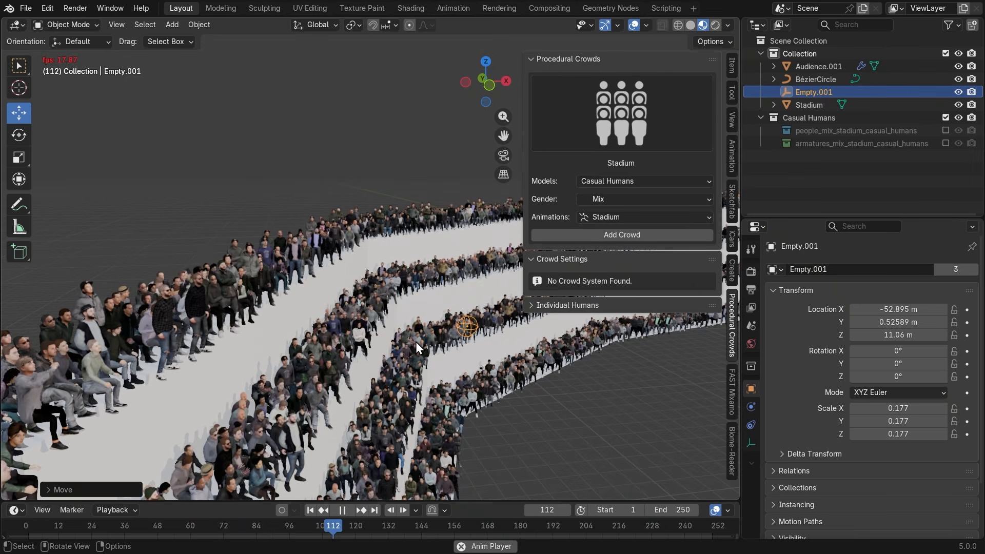
{"action": "key", "text": "space"}
{"action": "scroll", "coordinate": [343, 357], "scroll_direction": "down", "scroll_amount": 2}
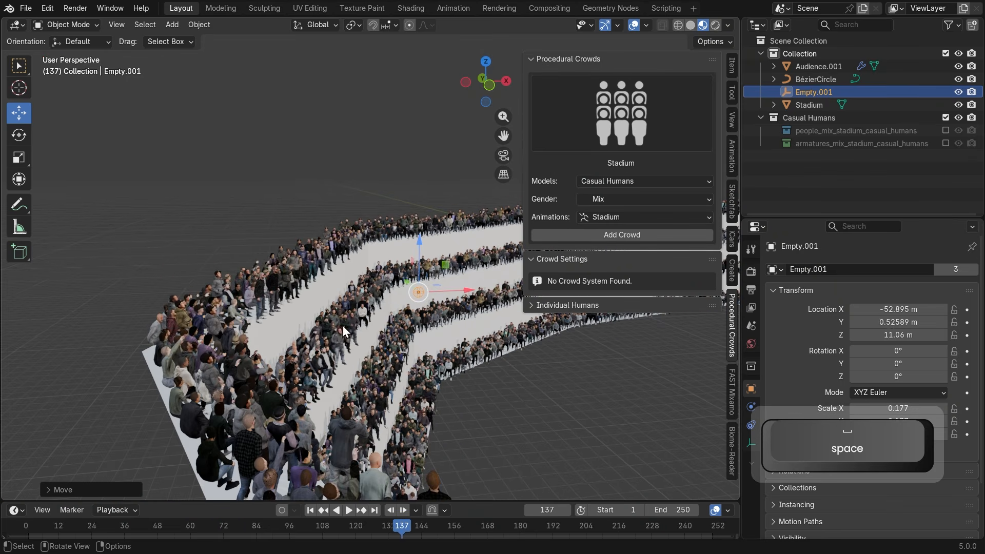
Select the Stadium object, hide the sidebar, preview the crowd in rendered shading and return to material preview
{"action": "left_click", "coordinate": [286, 310]}
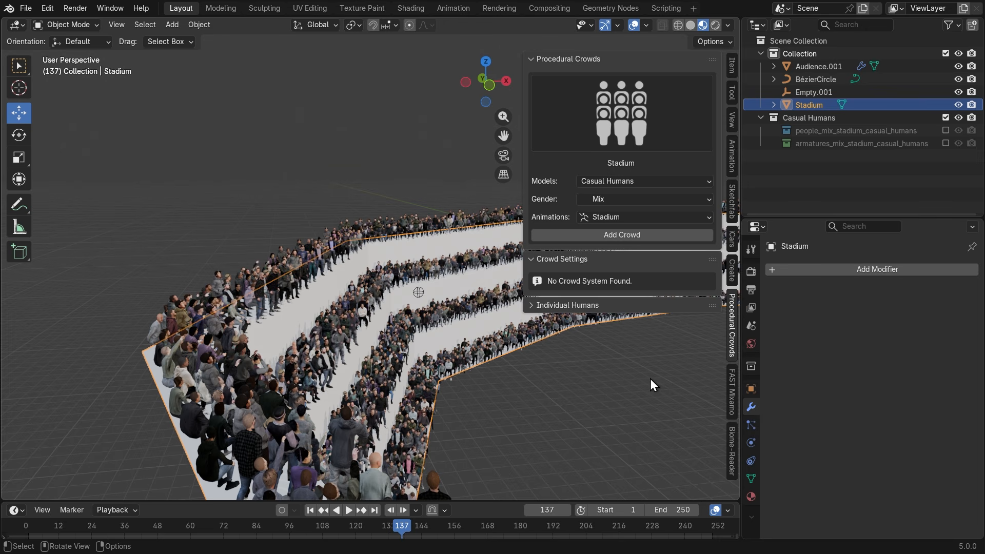
{"action": "left_click", "coordinate": [715, 25]}
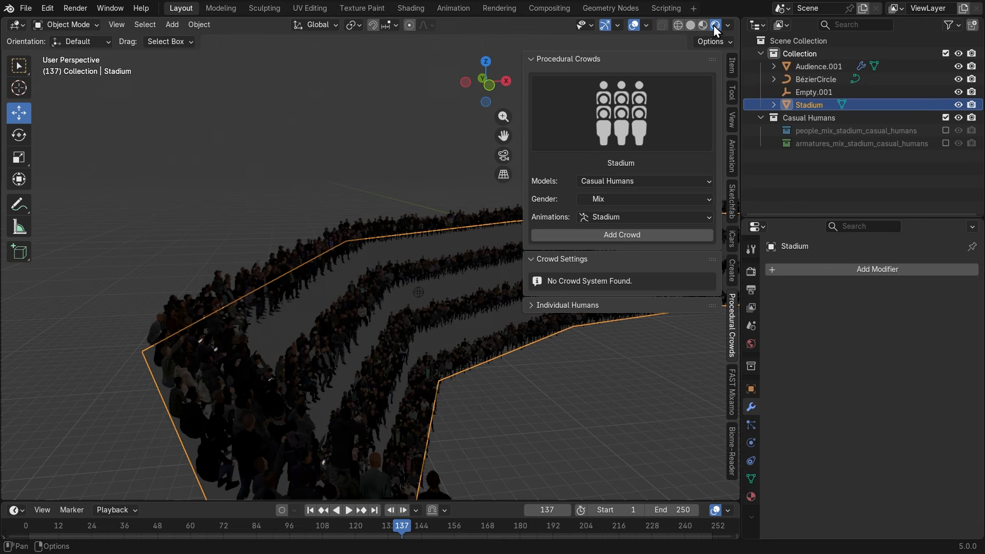
{"action": "mouse_move", "coordinate": [482, 302]}
{"action": "middle_mouse_down"}
{"action": "mouse_move", "coordinate": [530, 376]}
{"action": "mouse_move", "coordinate": [486, 365]}
{"action": "middle_mouse_up"}
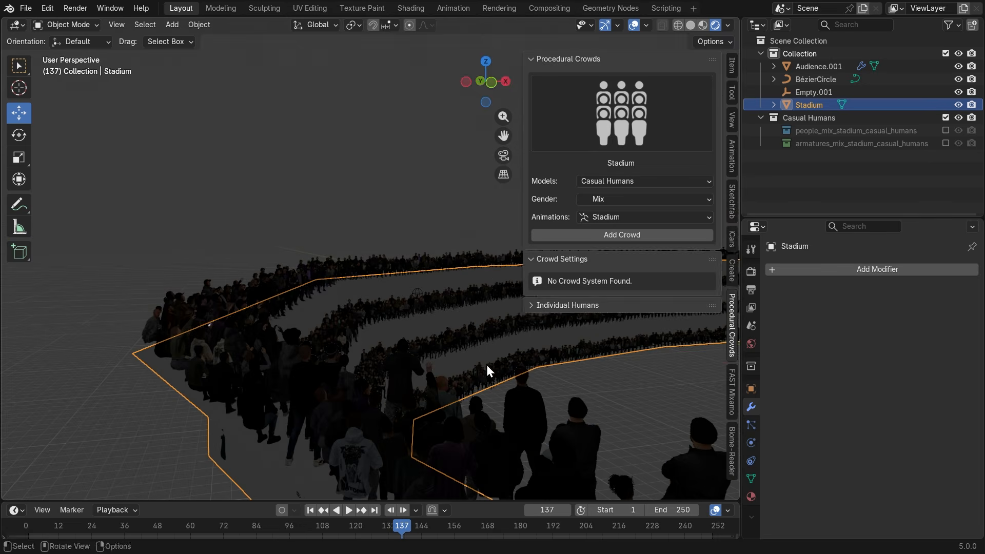
{"action": "key", "text": "n"}
{"action": "scroll", "coordinate": [583, 346], "scroll_direction": "up", "scroll_amount": 5}
{"action": "scroll", "coordinate": [583, 345], "scroll_direction": "up", "scroll_amount": 2}
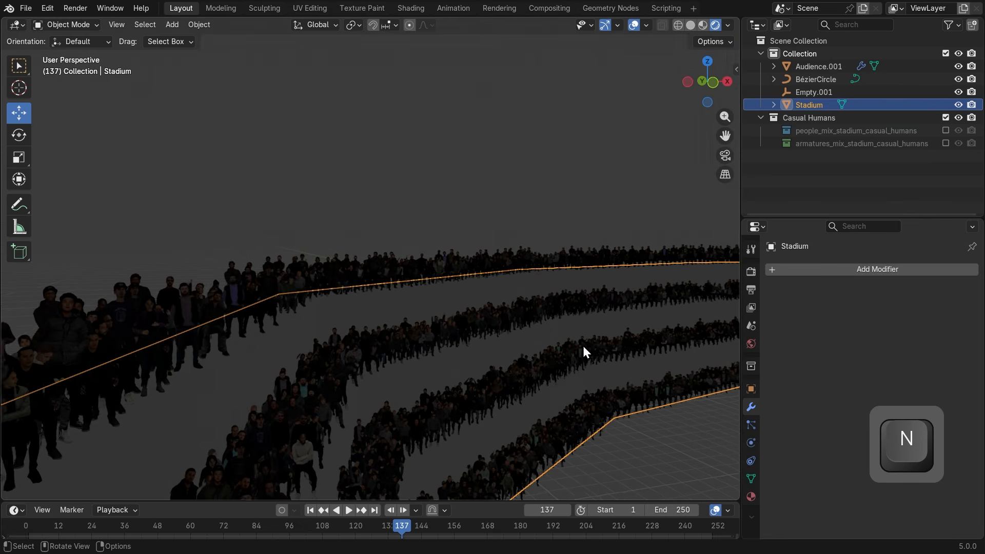
{"action": "scroll", "coordinate": [524, 296], "scroll_direction": "down", "scroll_amount": 1}
{"action": "key", "text": "z"}
{"action": "scroll", "coordinate": [512, 366], "scroll_direction": "down", "scroll_amount": 7}
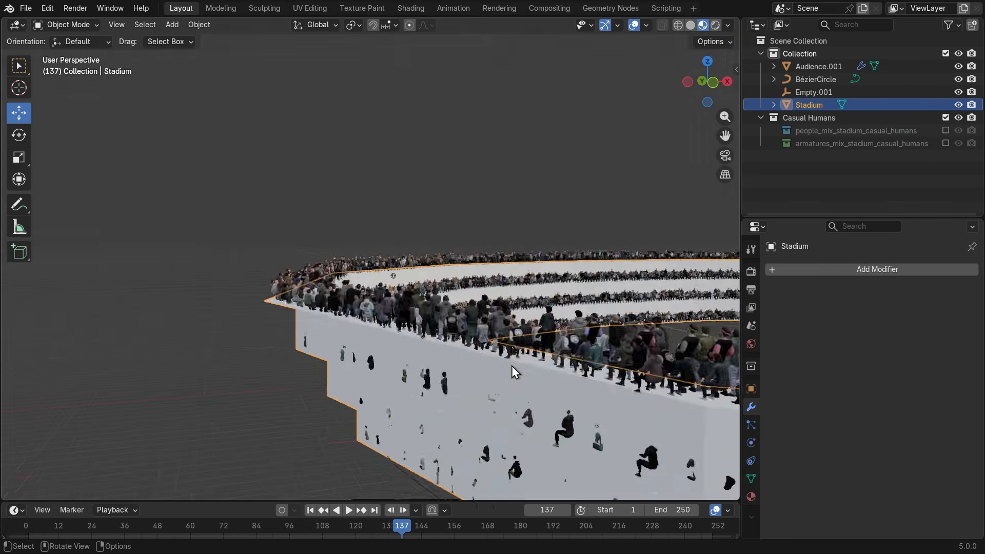
Examine the whole ring of stands and its audience from several distances and angles
{"action": "mouse_move", "coordinate": [622, 393]}
{"action": "middle_mouse_down"}
{"action": "mouse_move", "coordinate": [496, 414]}
{"action": "mouse_move", "coordinate": [479, 403]}
{"action": "mouse_move", "coordinate": [487, 392]}
{"action": "mouse_move", "coordinate": [478, 359]}
{"action": "middle_mouse_up"}
{"action": "scroll", "coordinate": [487, 391], "scroll_direction": "down", "scroll_amount": 4}
{"action": "scroll", "coordinate": [550, 394], "scroll_direction": "up", "scroll_amount": 5}
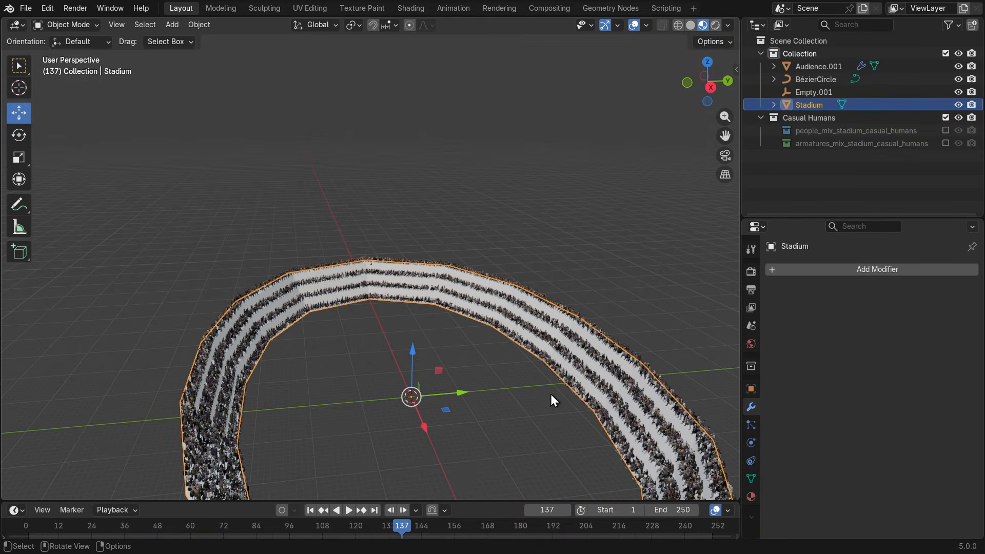
{"action": "scroll", "coordinate": [557, 428], "scroll_direction": "down", "scroll_amount": 4}
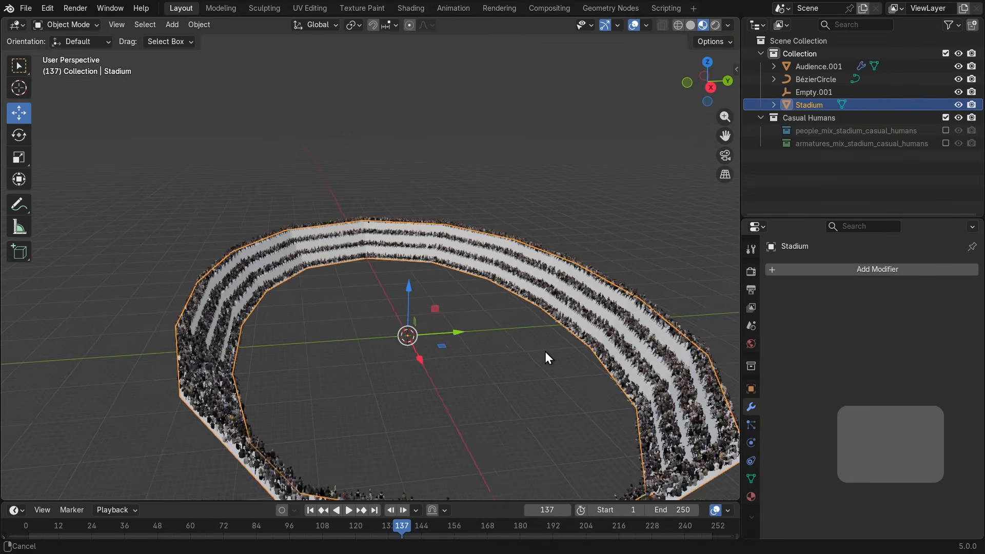
{"action": "middle_click_drag", "start_coordinate": [545, 352], "coordinate": [558, 287]}
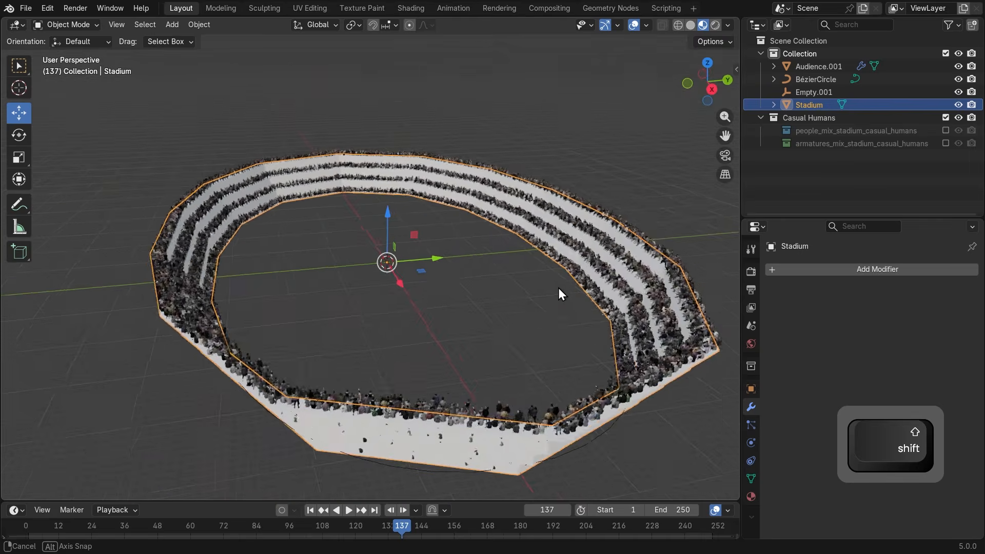
{"action": "scroll", "coordinate": [562, 321], "scroll_direction": "up", "scroll_amount": 5}
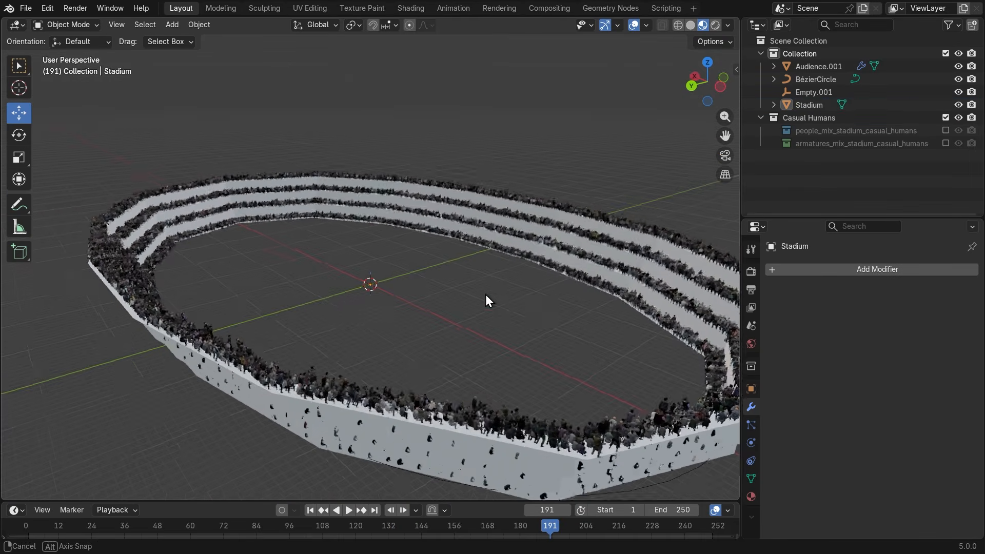
{"action": "middle_click_drag", "start_coordinate": [485, 301], "coordinate": [591, 204]}
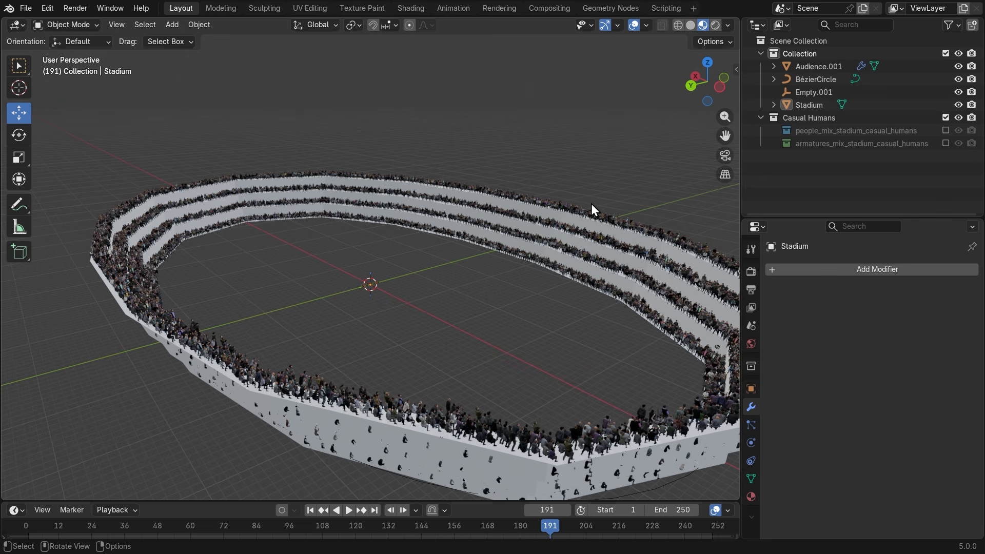
Look through the available Procedural Crowds types as far as Weight paint, and close the list and sidebar without choosing one
{"action": "key", "text": "n"}
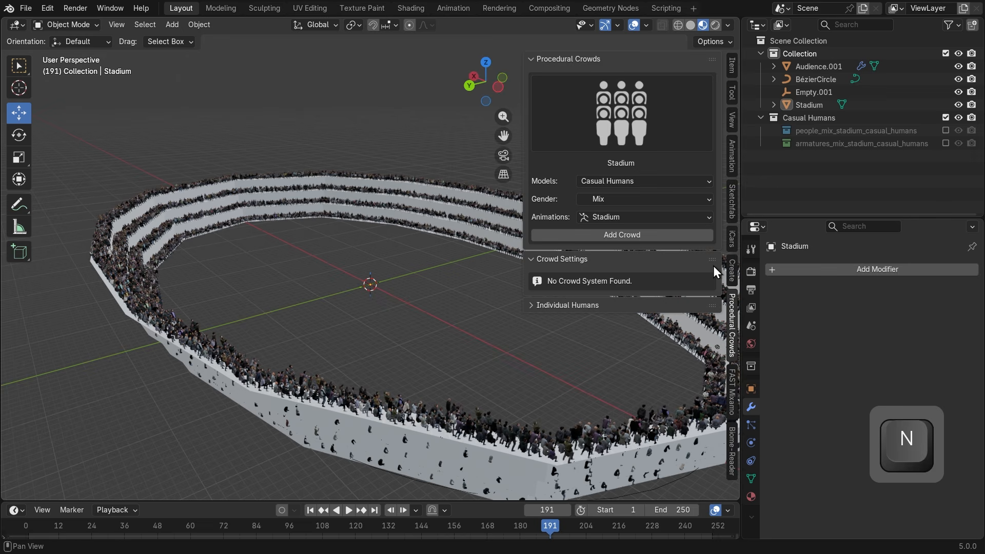
{"action": "left_click", "coordinate": [664, 113]}
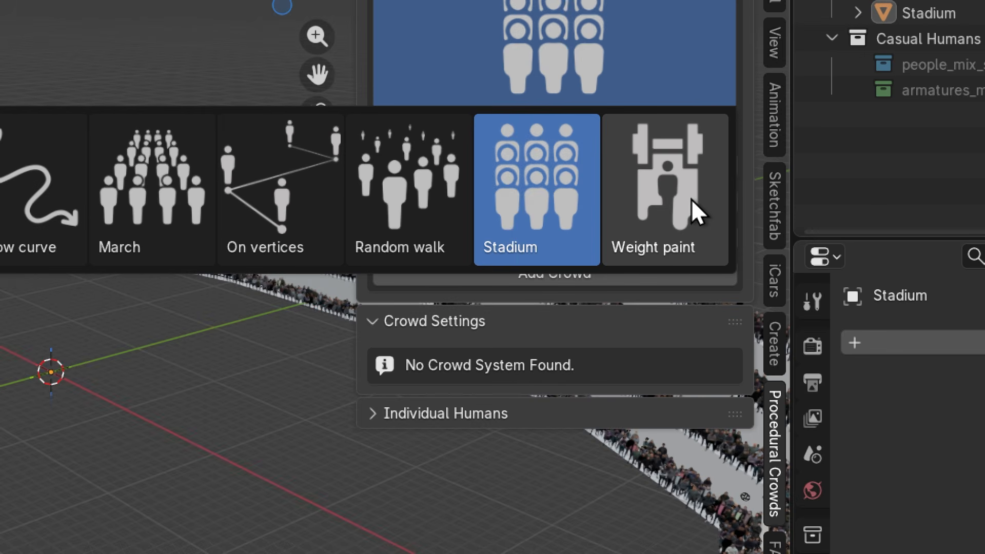
{"action": "key", "text": "super+minus"}
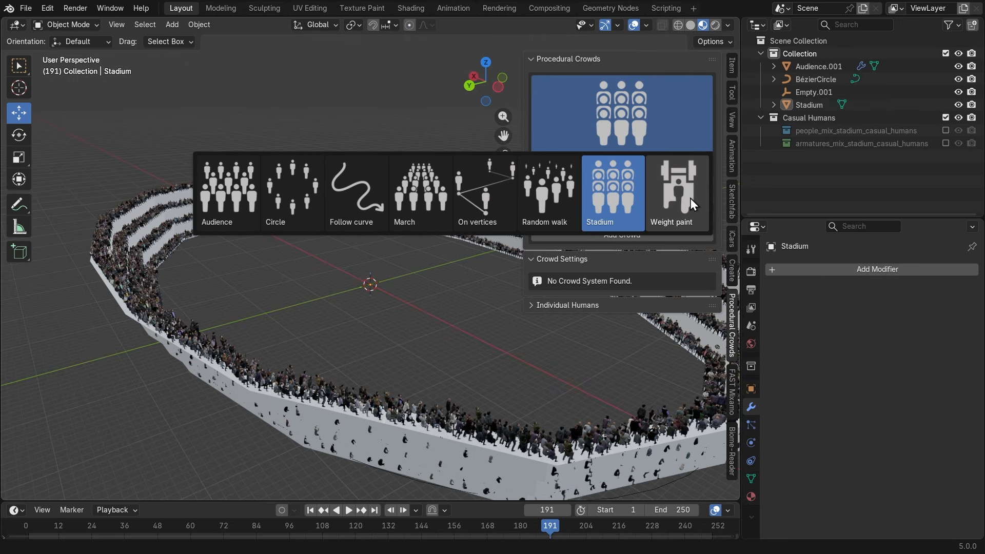
{"action": "left_click", "coordinate": [346, 99]}
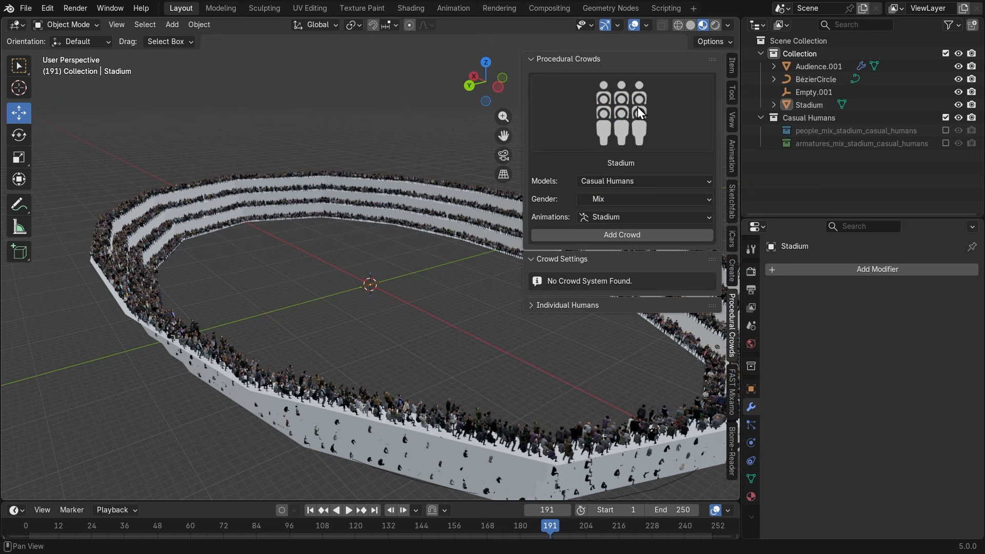
{"action": "key", "text": "n"}
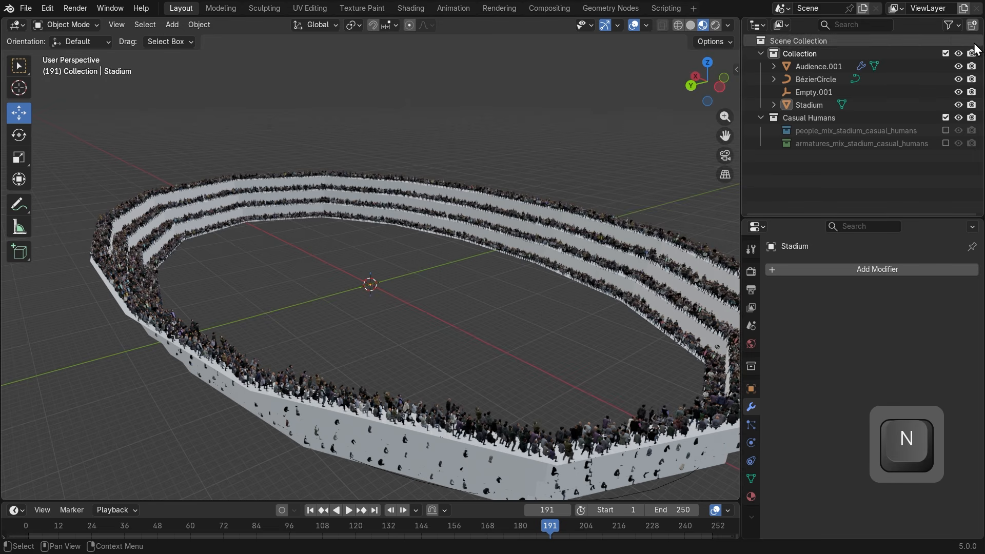
Hide the Collection and Casual Humans collections and add a mesh plane at the world origin
{"action": "left_click", "coordinate": [959, 54], "text": "shift"}
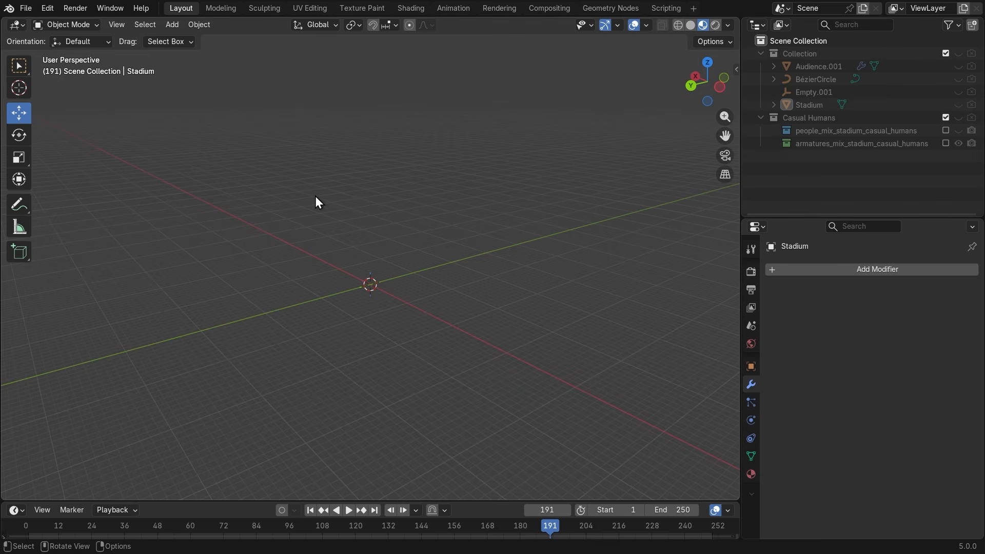
{"action": "key", "text": "shift+a"}
{"action": "mouse_move", "coordinate": [288, 53]}
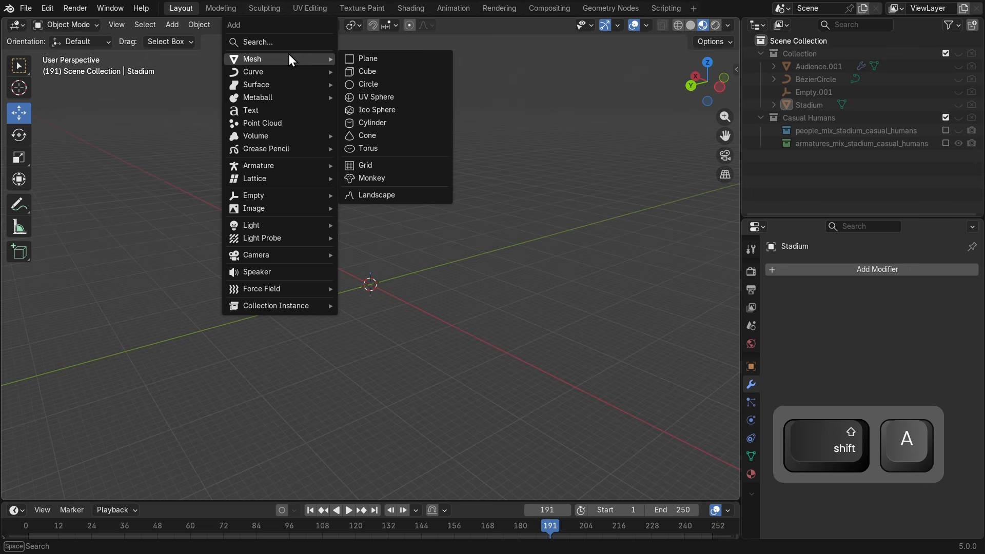
{"action": "left_click", "coordinate": [354, 59]}
Scale the plane up into a large floor and raise it slightly along the Z axis
{"action": "key", "text": "s"}
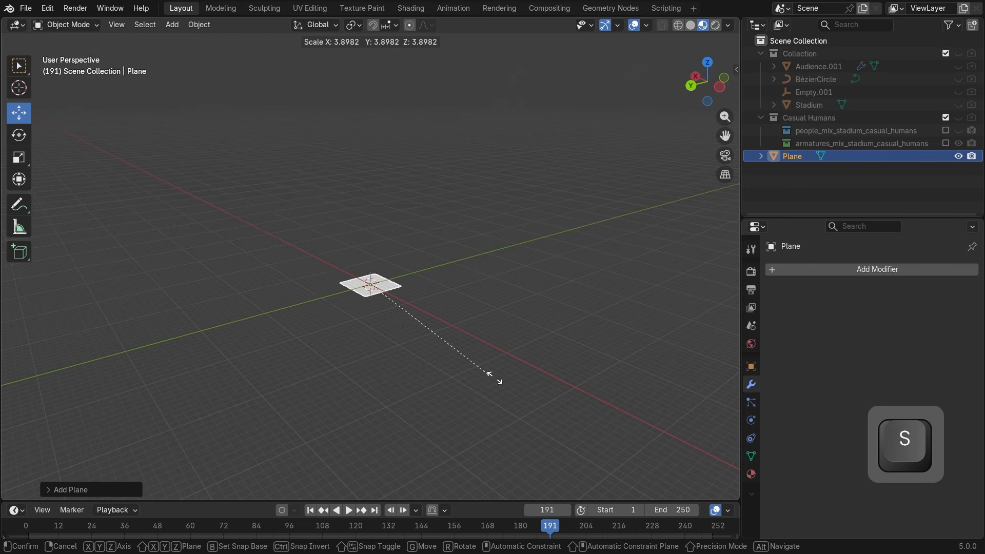
{"action": "left_click", "coordinate": [333, 241]}
{"action": "middle_click_drag", "start_coordinate": [333, 241], "coordinate": [369, 271]}
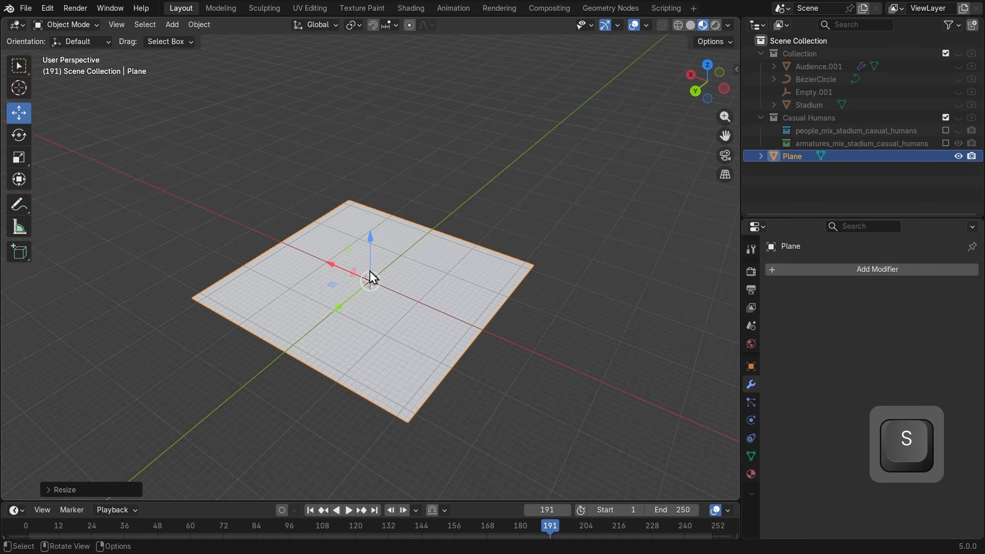
{"action": "left_click_drag", "start_coordinate": [377, 242], "coordinate": [375, 224]}
{"action": "middle_click_drag", "start_coordinate": [461, 277], "coordinate": [513, 248]}
{"action": "scroll", "coordinate": [513, 248], "scroll_direction": "up", "scroll_amount": 3}
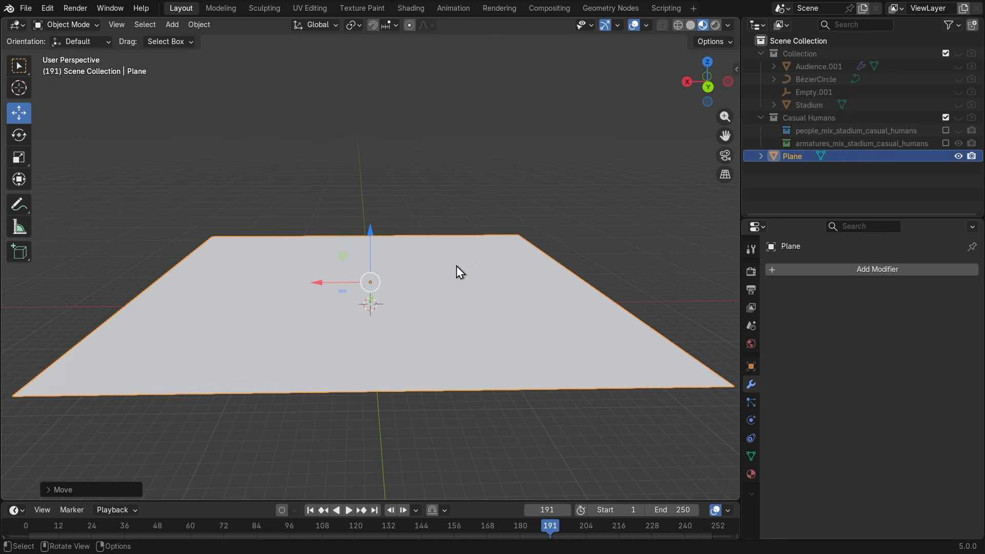
Choose Weight paint as the Procedural Crowds type for the selected plane
{"action": "key", "text": "n"}
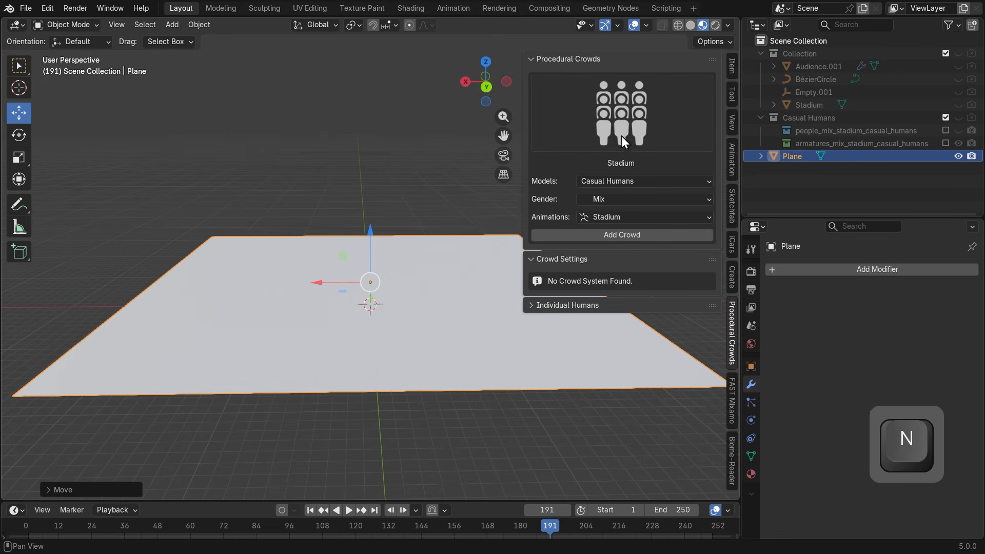
{"action": "left_click", "coordinate": [654, 125]}
{"action": "left_click", "coordinate": [669, 193]}
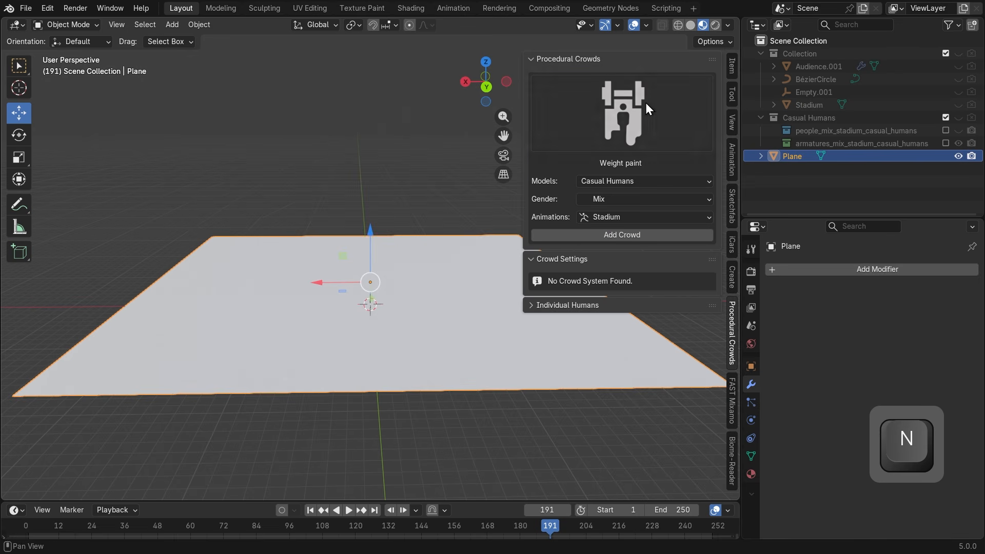
Look at the plane's available interaction modes, including Weight Paint, and stay in Object Mode
{"action": "mouse_move", "coordinate": [353, 303]}
{"action": "middle_mouse_down"}
{"action": "mouse_move", "coordinate": [420, 317]}
{"action": "mouse_move", "coordinate": [340, 295]}
{"action": "middle_mouse_up"}
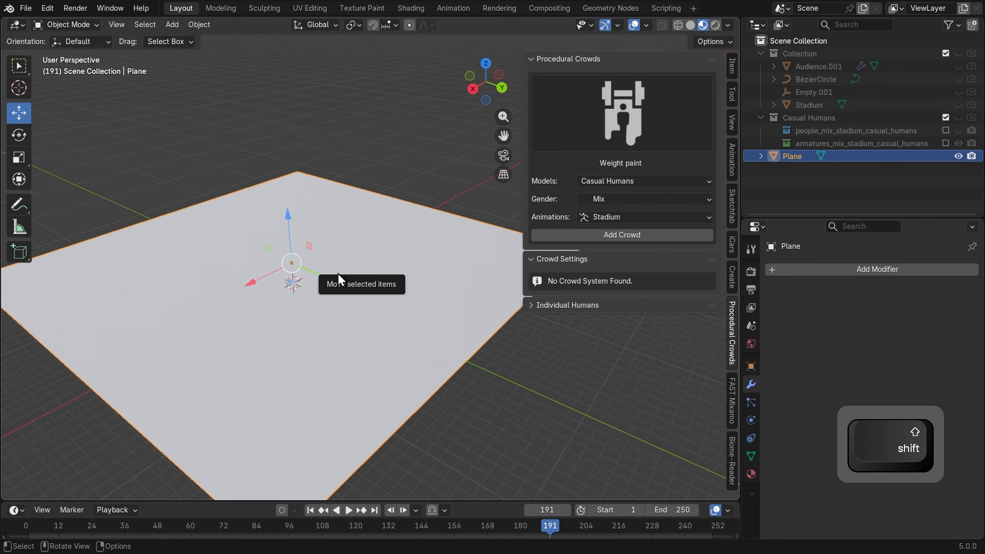
{"action": "scroll", "coordinate": [338, 274], "scroll_direction": "down", "scroll_amount": 3}
{"action": "scroll", "coordinate": [346, 279], "scroll_direction": "up", "scroll_amount": 5}
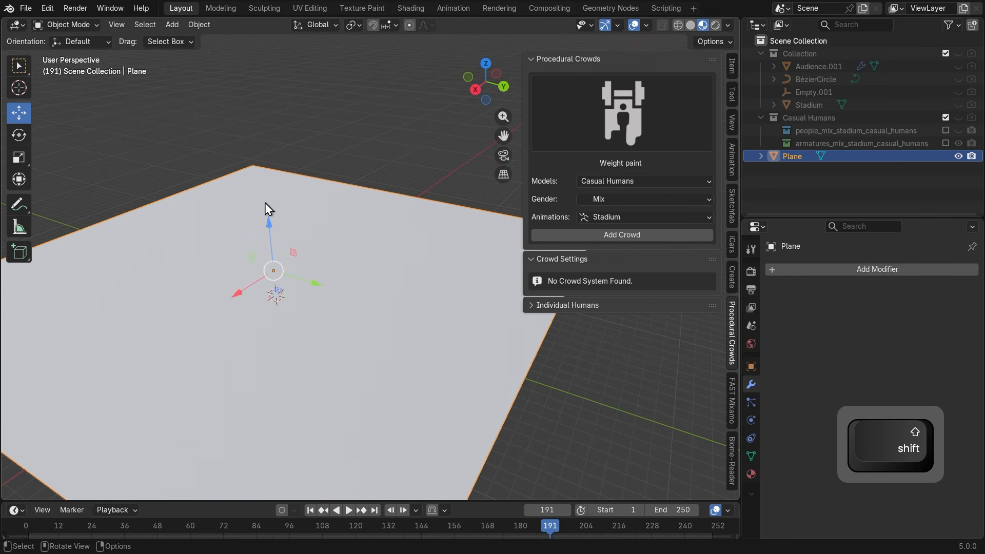
{"action": "left_click", "coordinate": [78, 26]}
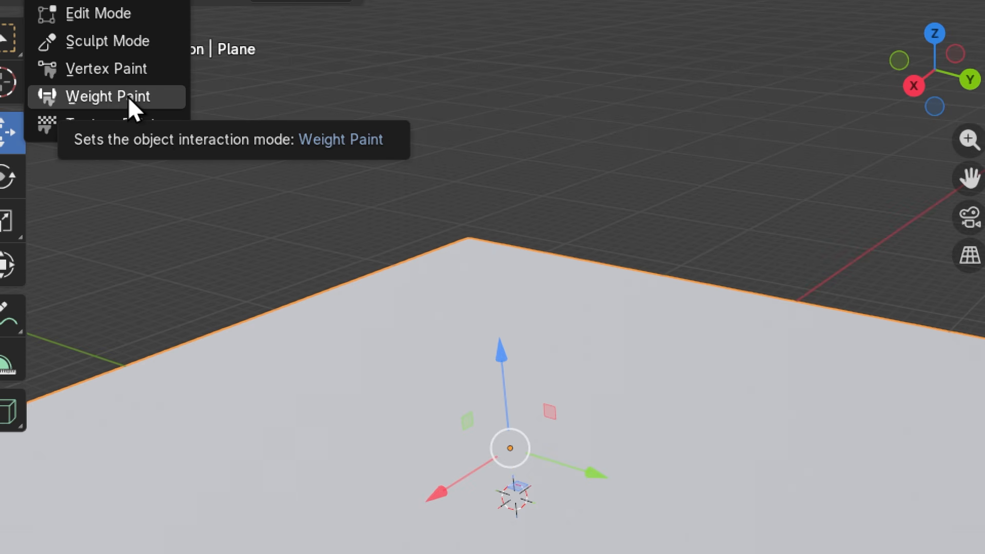
{"action": "key", "text": "super+minus"}
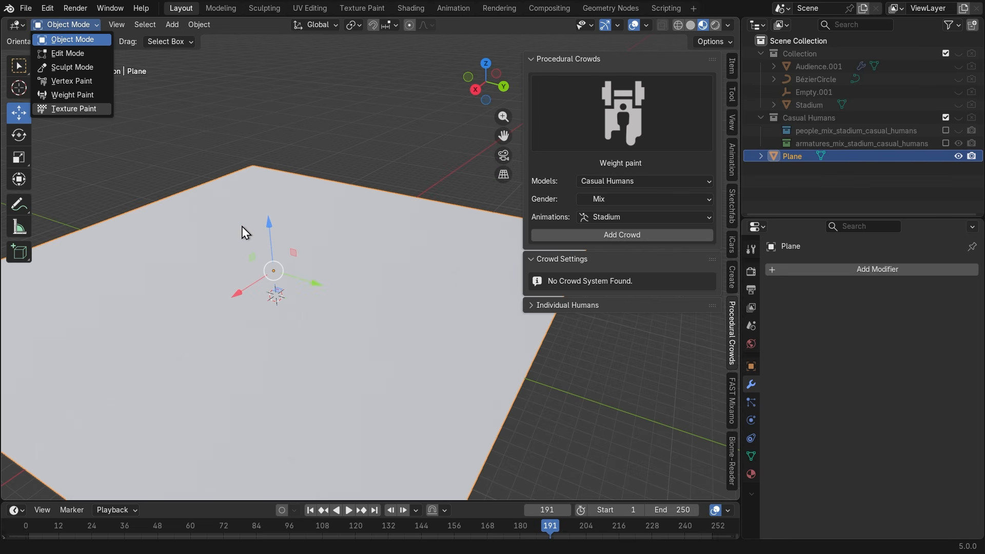
{"action": "left_click", "coordinate": [266, 136]}
Enter Edit Mode on the plane, switch to vertex selection, select the far corner vertex and examine the plane's vertices
{"action": "middle_click_drag", "start_coordinate": [383, 342], "coordinate": [305, 317]}
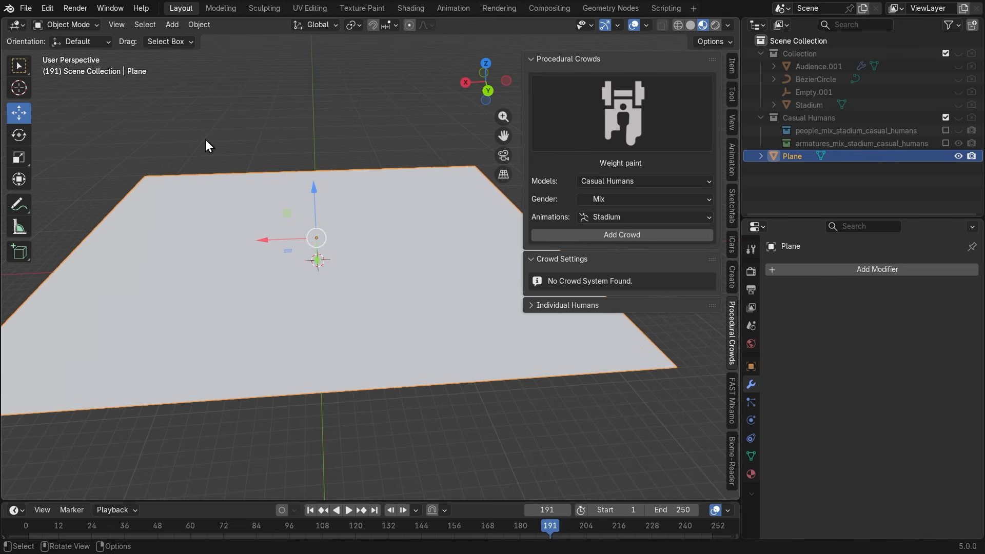
{"action": "left_click", "coordinate": [65, 25]}
{"action": "left_click", "coordinate": [77, 54]}
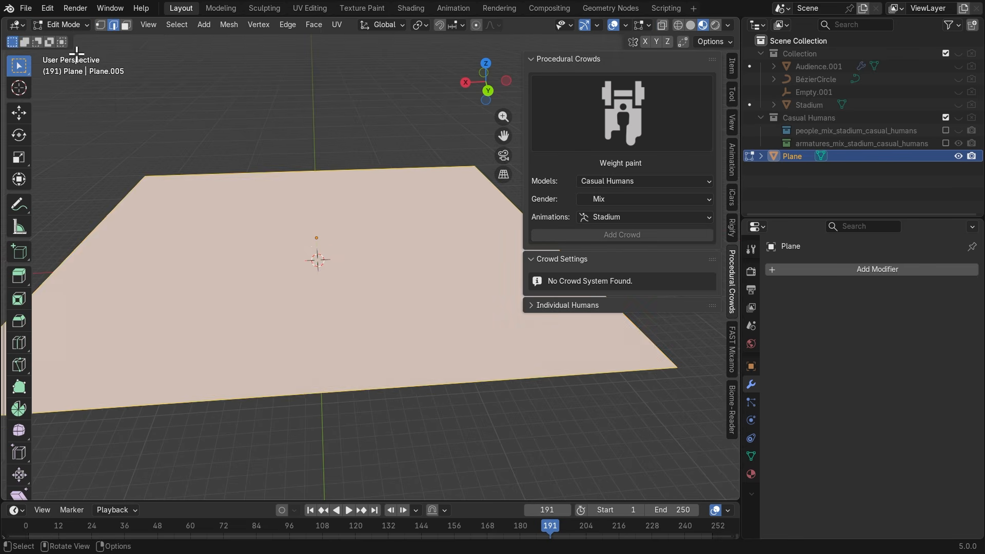
{"action": "middle_click_drag", "start_coordinate": [388, 266], "coordinate": [464, 318]}
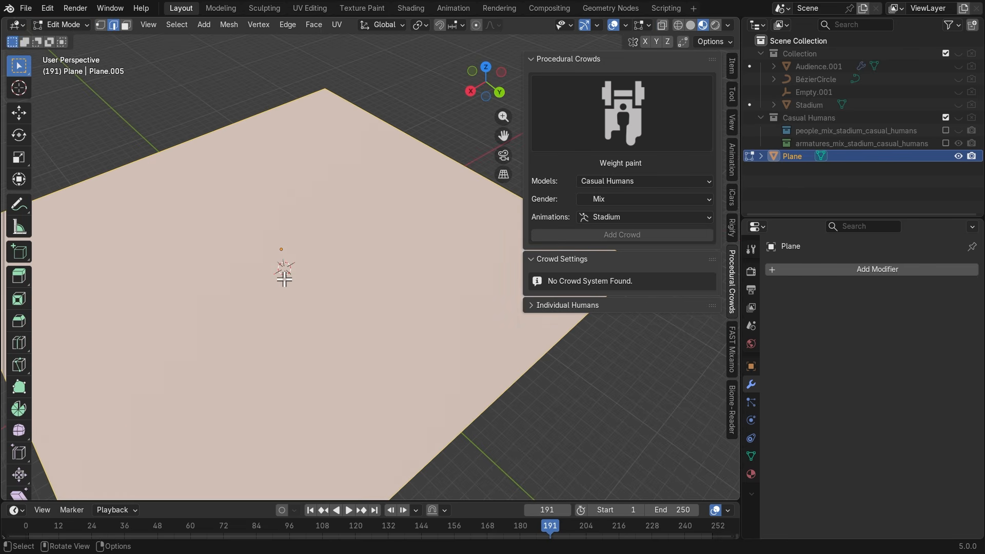
{"action": "scroll", "coordinate": [284, 279], "scroll_direction": "down", "scroll_amount": 2}
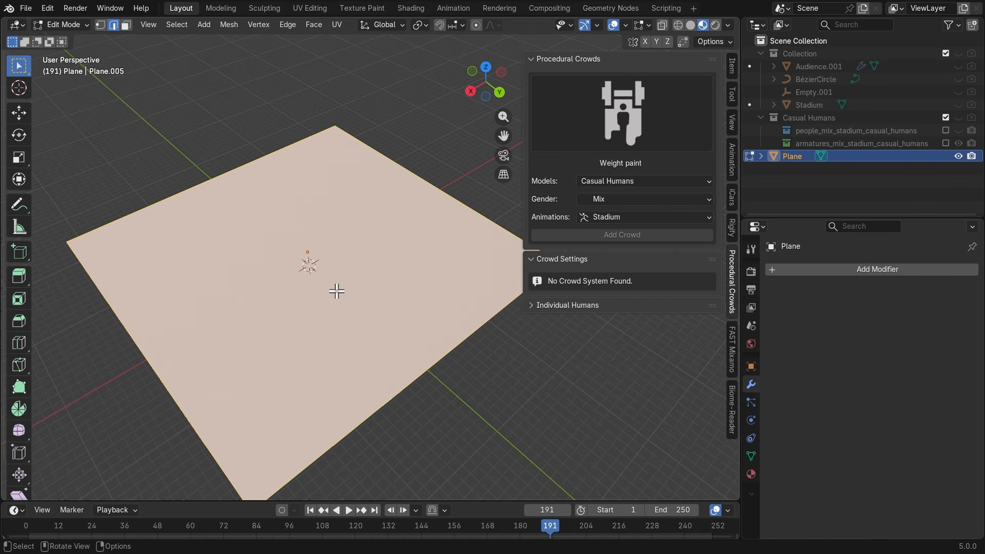
{"action": "left_click", "coordinate": [99, 25]}
{"action": "left_click_drag", "start_coordinate": [296, 85], "coordinate": [392, 173]}
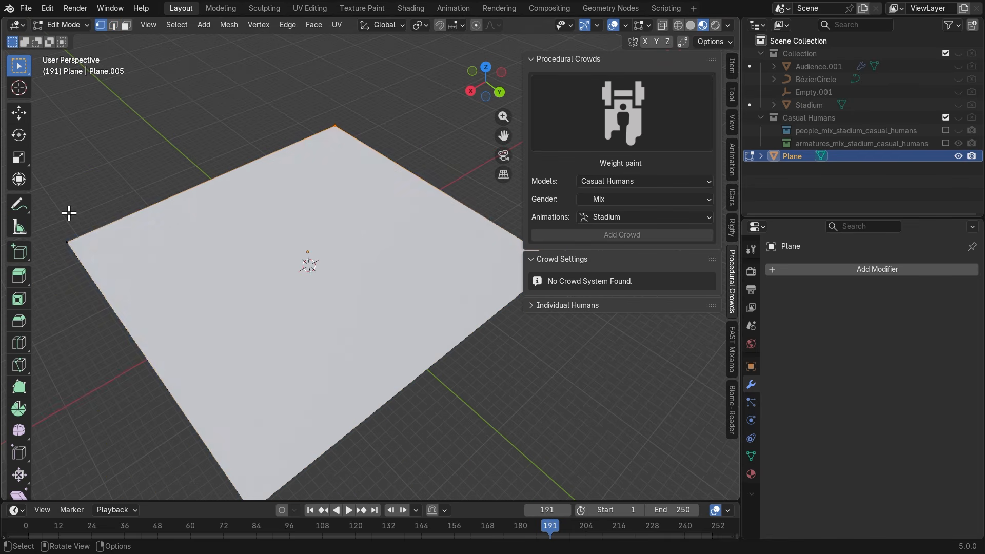
{"action": "middle_click_drag", "start_coordinate": [361, 428], "coordinate": [241, 440]}
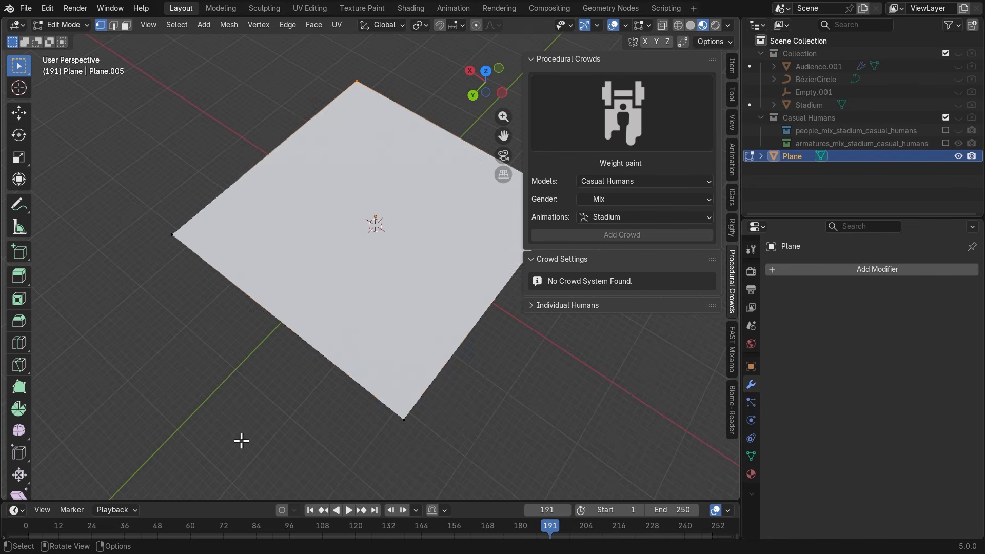
{"action": "middle_click_drag", "start_coordinate": [313, 421], "coordinate": [391, 378]}
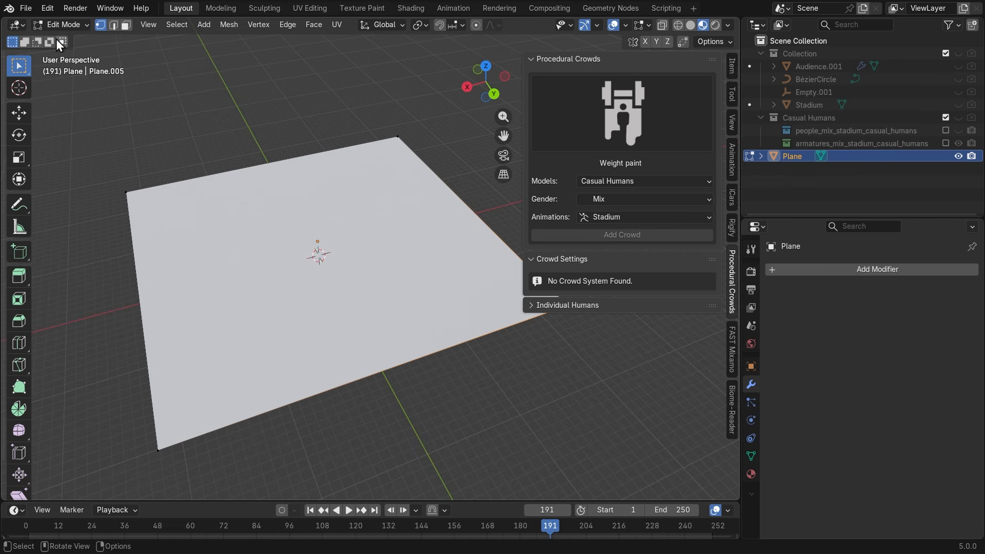
View the undivided plane in Weight Paint mode and return to Object Mode
{"action": "left_click", "coordinate": [56, 22]}
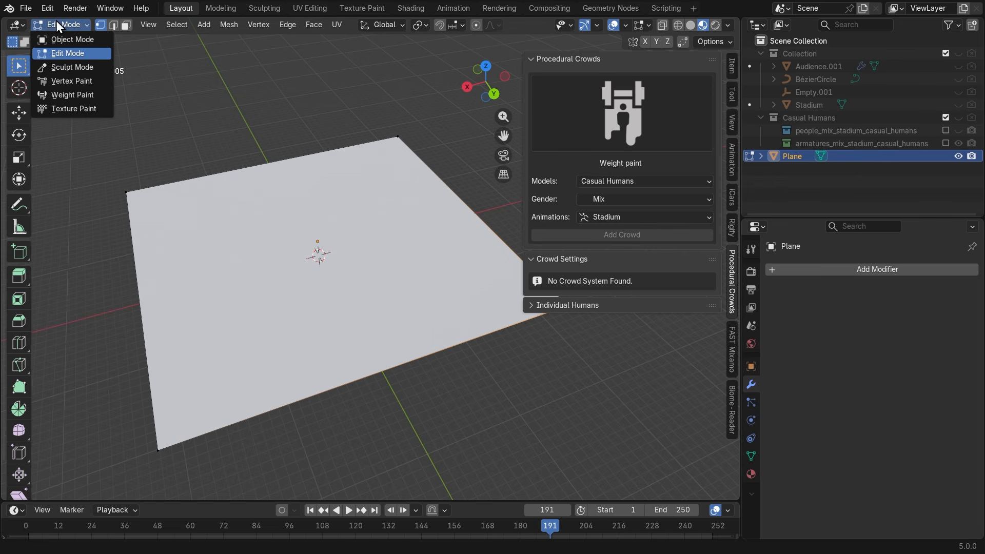
{"action": "left_click", "coordinate": [70, 95]}
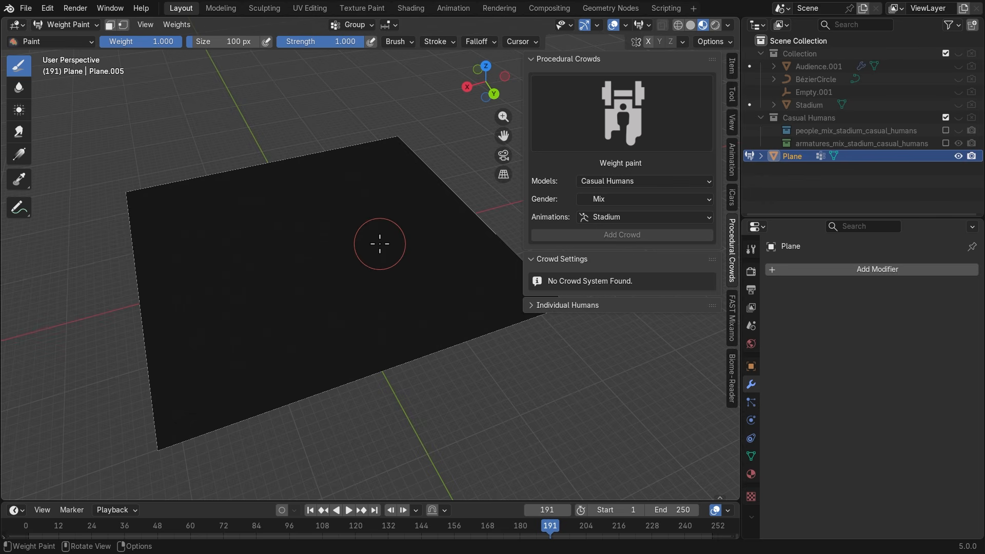
{"action": "left_click", "coordinate": [54, 42]}
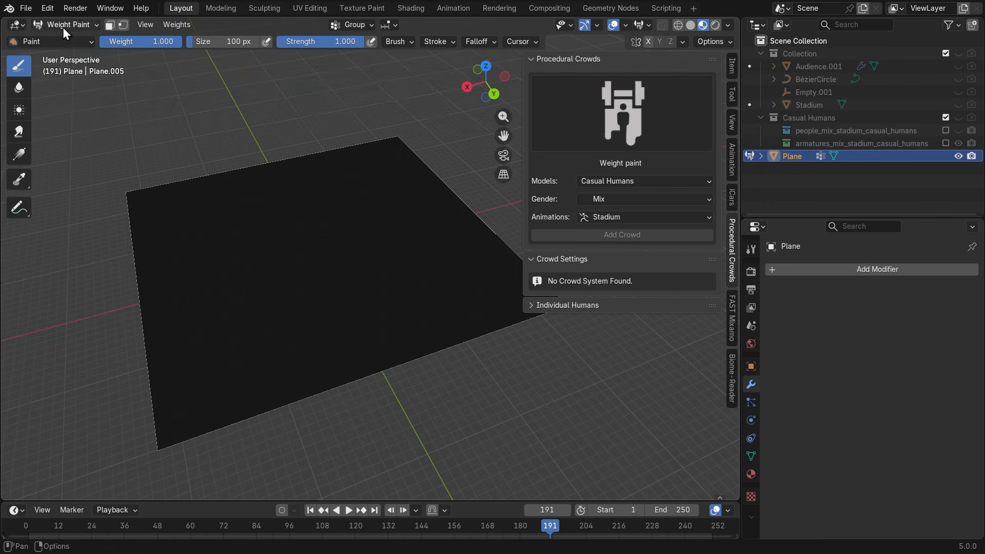
{"action": "left_click", "coordinate": [63, 27]}
{"action": "left_click", "coordinate": [62, 31]}
{"action": "scroll", "coordinate": [400, 282], "scroll_direction": "up", "scroll_amount": 3}
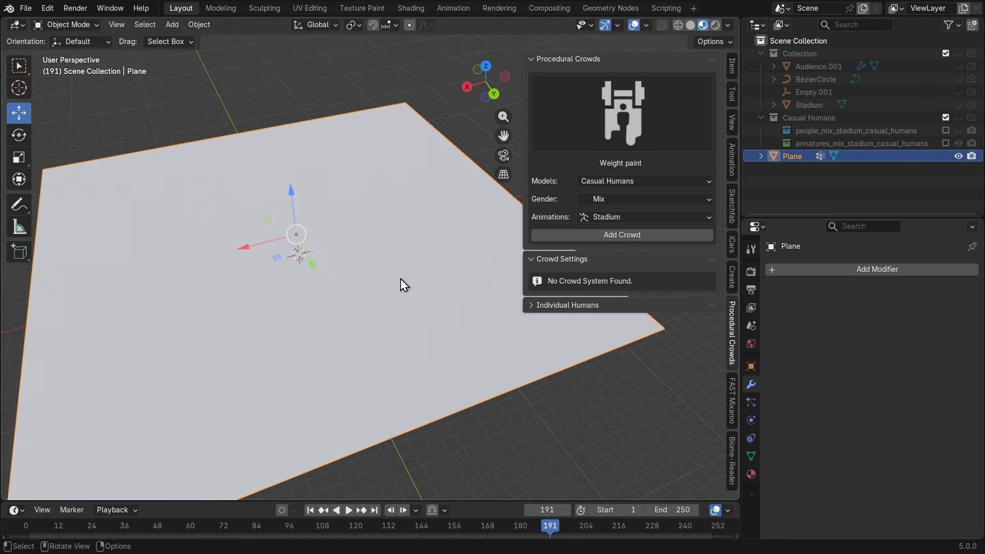
Select the whole plane in Edit Mode, subdivide it repeatedly into a dense grid, and return to Object Mode
{"action": "left_click", "coordinate": [75, 26]}
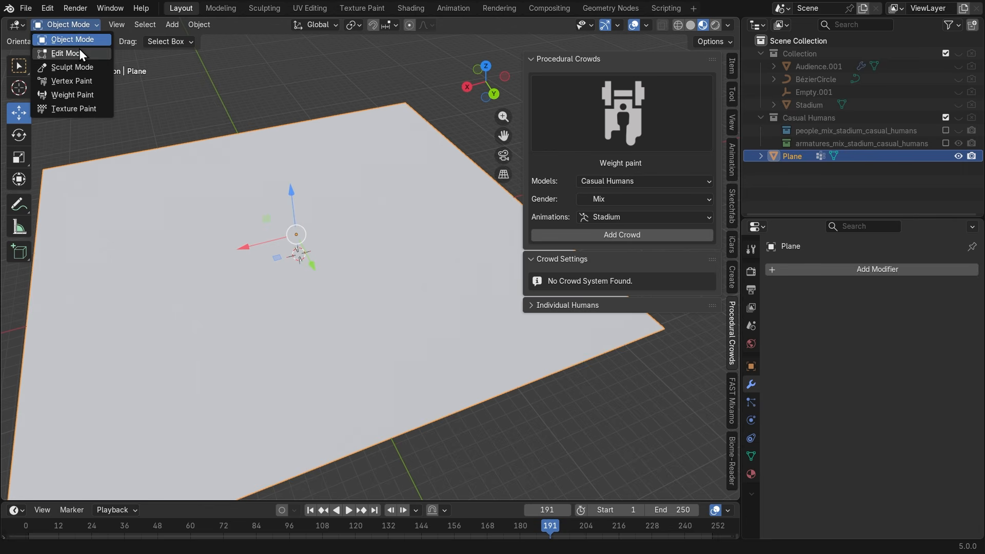
{"action": "left_click", "coordinate": [79, 48]}
{"action": "scroll", "coordinate": [330, 224], "scroll_direction": "down", "scroll_amount": 4}
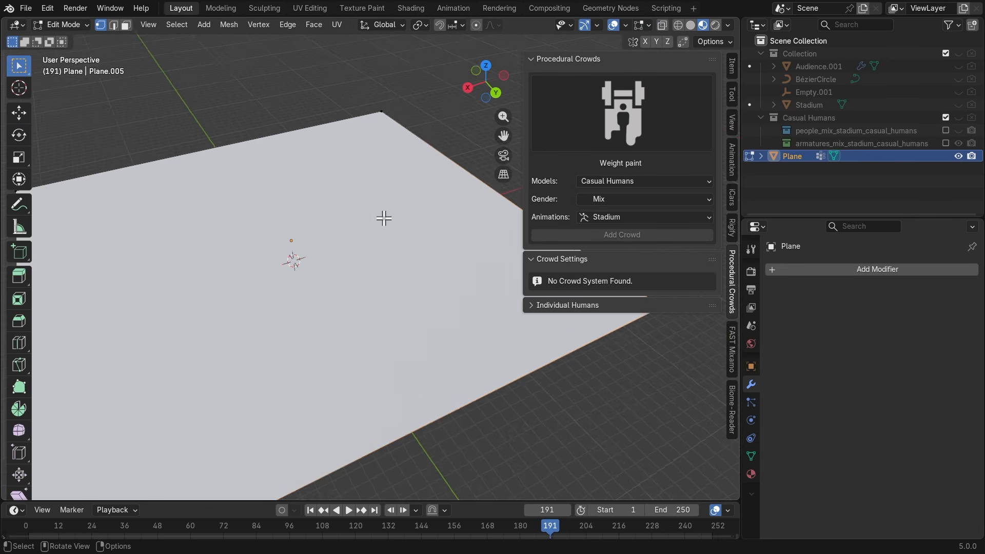
{"action": "key", "text": "a"}
{"action": "scroll", "coordinate": [328, 215], "scroll_direction": "up", "scroll_amount": 2}
{"action": "right_click", "coordinate": [279, 165]}
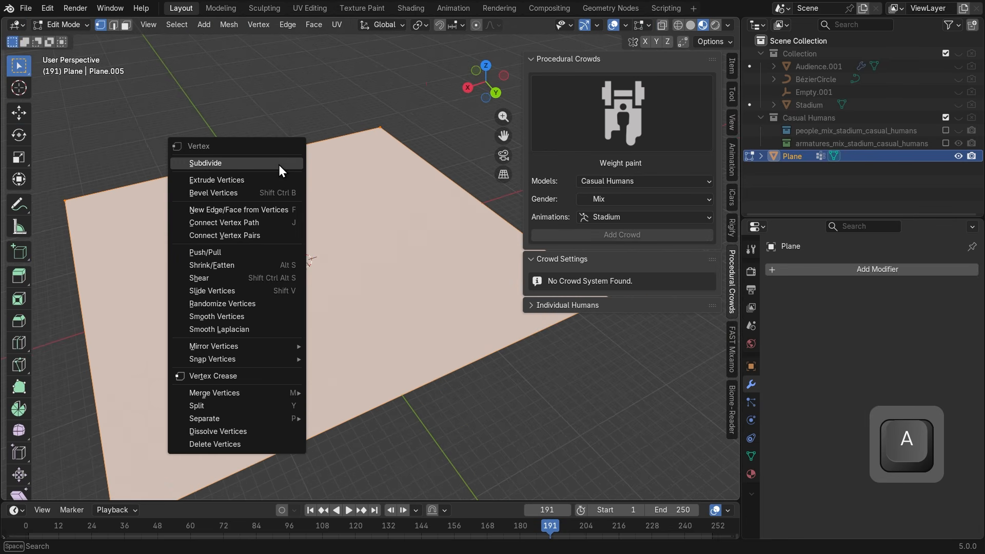
{"action": "left_click", "coordinate": [279, 165]}
{"action": "right_click", "coordinate": [278, 164]}
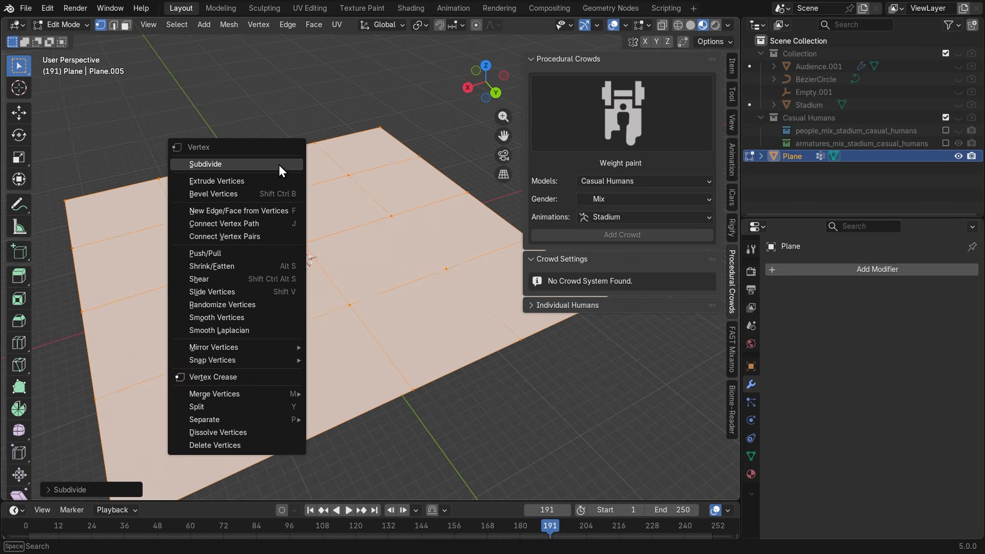
{"action": "left_click", "coordinate": [278, 165]}
{"action": "right_click", "coordinate": [279, 165]}
{"action": "left_click", "coordinate": [278, 165]}
{"action": "right_click", "coordinate": [279, 164]}
{"action": "left_click", "coordinate": [279, 164]}
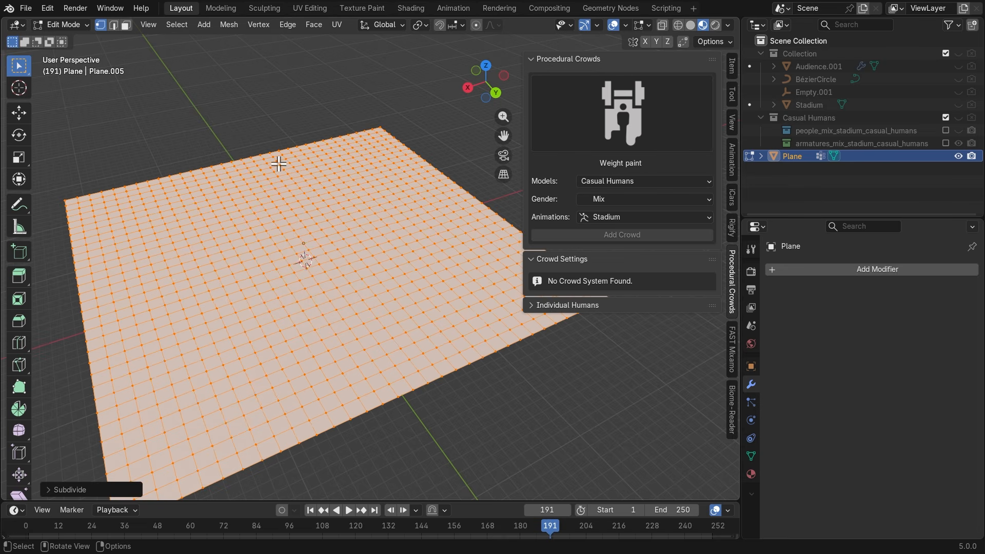
{"action": "scroll", "coordinate": [394, 316], "scroll_direction": "up", "scroll_amount": 1}
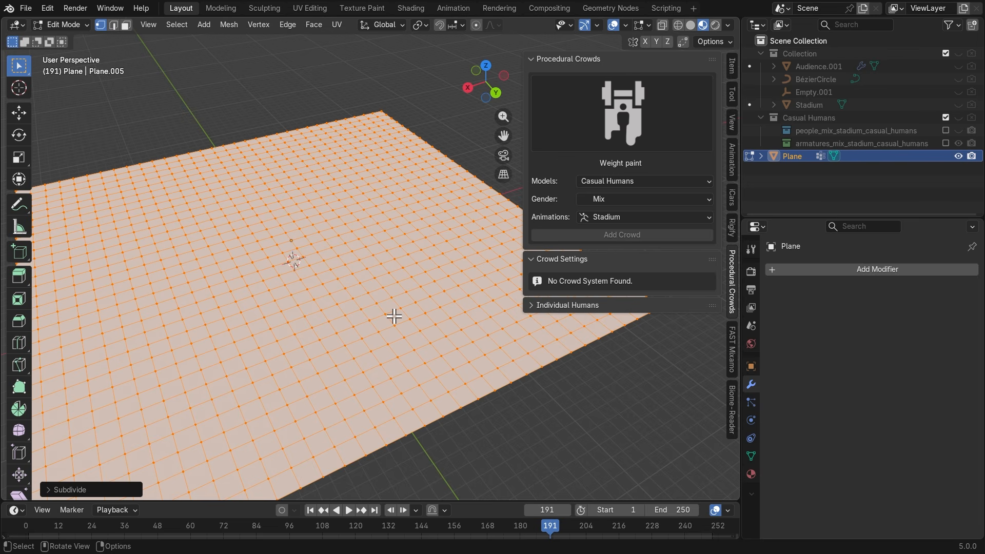
{"action": "middle_click_drag", "start_coordinate": [262, 358], "coordinate": [318, 359]}
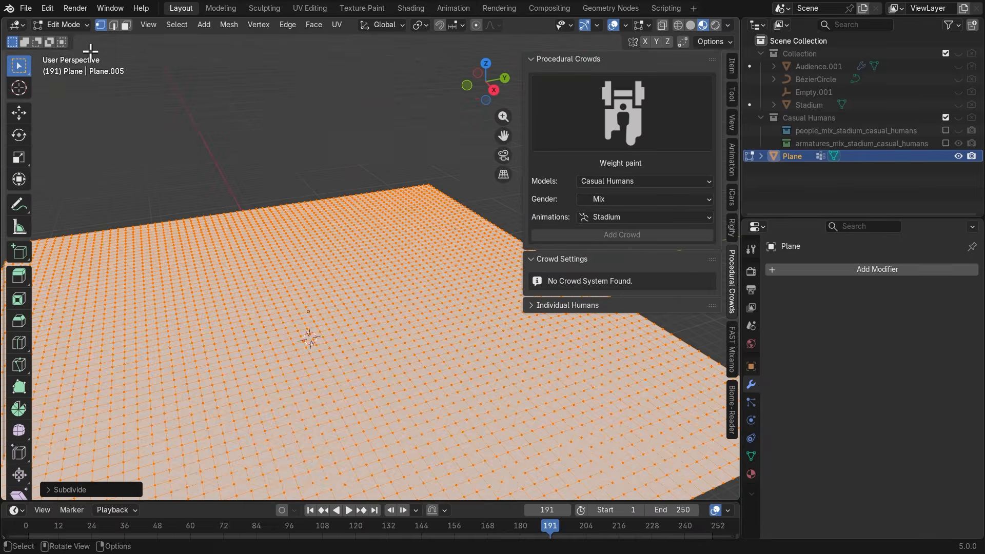
{"action": "left_click", "coordinate": [63, 24]}
{"action": "left_click", "coordinate": [74, 40]}
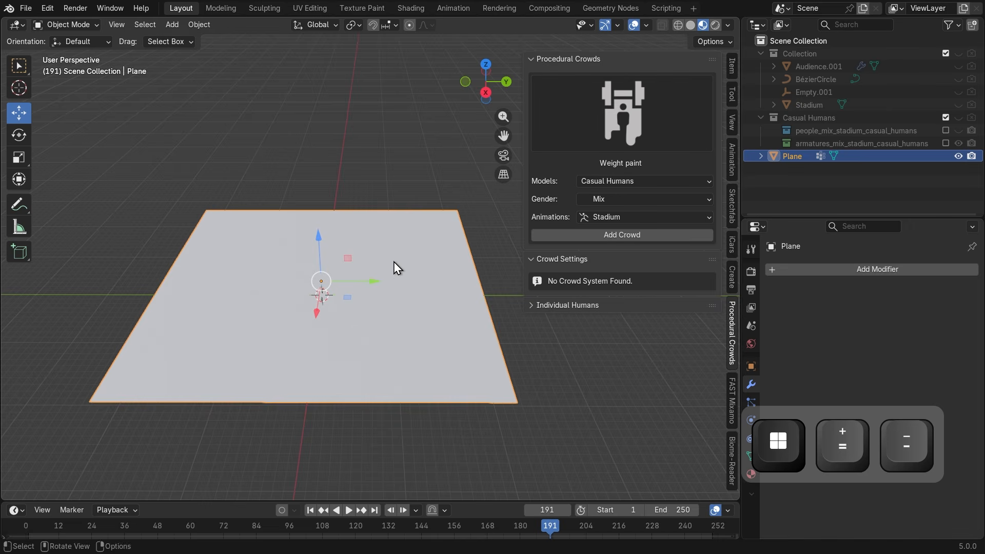
Switch the subdivided plane to Weight Paint mode and undo the last action there
{"action": "middle_click_drag", "start_coordinate": [143, 403], "coordinate": [255, 402]}
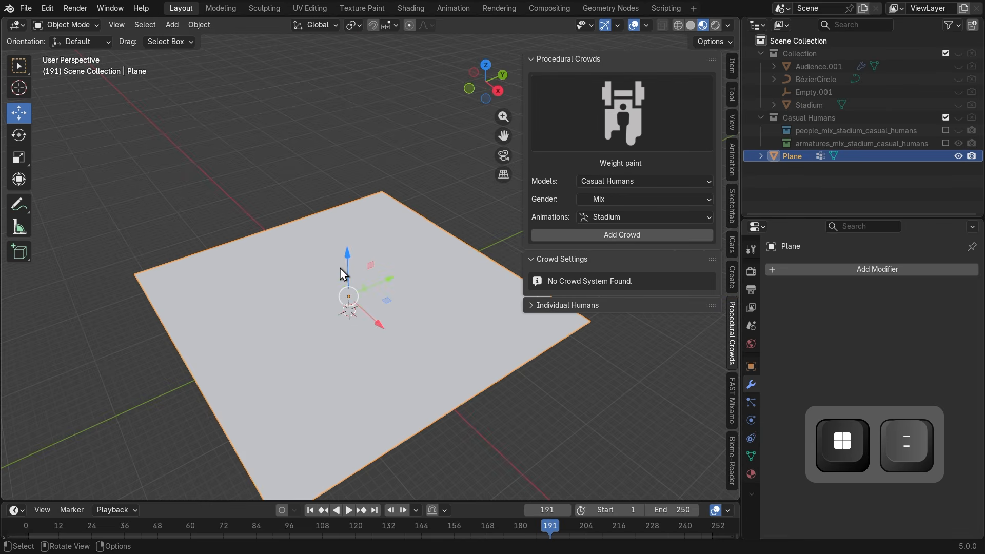
{"action": "left_click", "coordinate": [76, 27]}
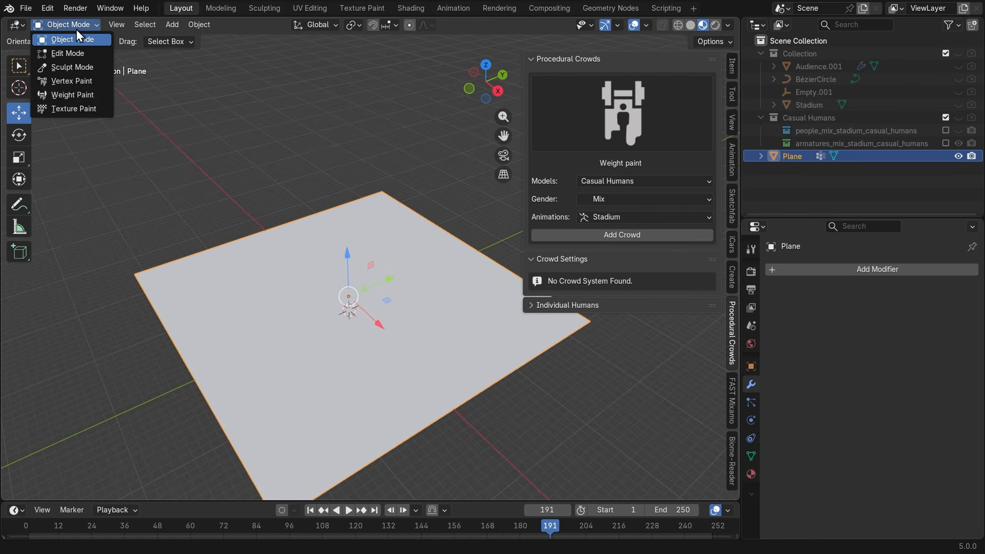
{"action": "left_click", "coordinate": [64, 96]}
{"action": "mouse_move", "coordinate": [356, 345]}
{"action": "middle_mouse_down"}
{"action": "mouse_move", "coordinate": [426, 368]}
{"action": "mouse_move", "coordinate": [444, 352]}
{"action": "mouse_move", "coordinate": [417, 352]}
{"action": "middle_mouse_up"}
{"action": "key", "text": "ctrl+z"}
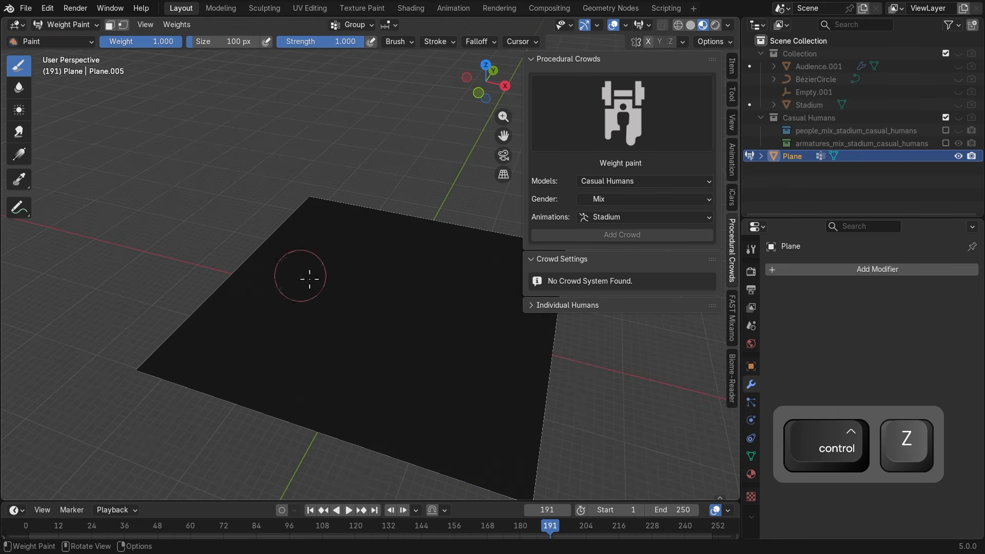
Check the weight brush's size and strength settings and set the brush size to 190 px
{"action": "scroll", "coordinate": [380, 317], "scroll_direction": "up", "scroll_amount": 2}
{"action": "middle_click_drag", "start_coordinate": [386, 308], "coordinate": [395, 231], "text": "shift"}
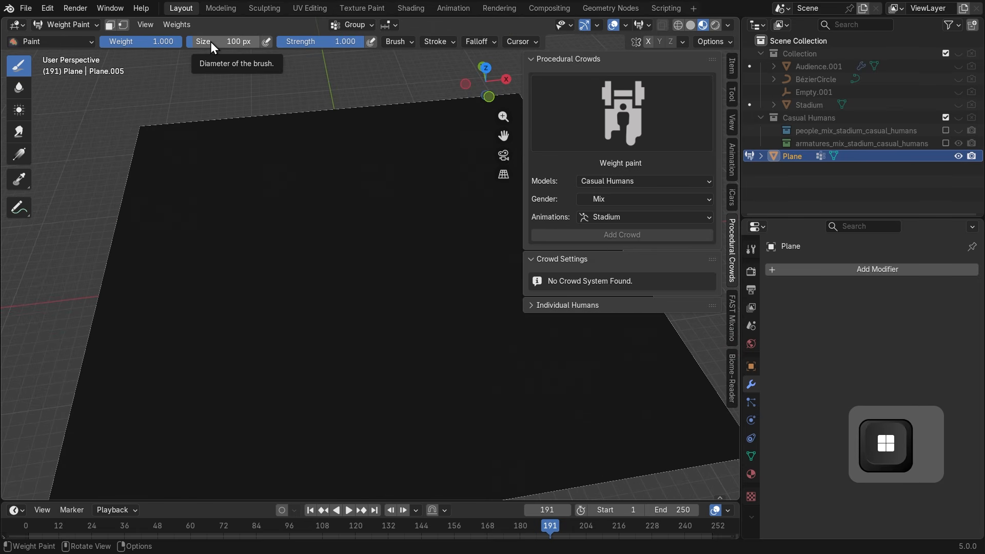
{"action": "key", "text": "super+plus"}
{"action": "key", "text": "super+minus"}
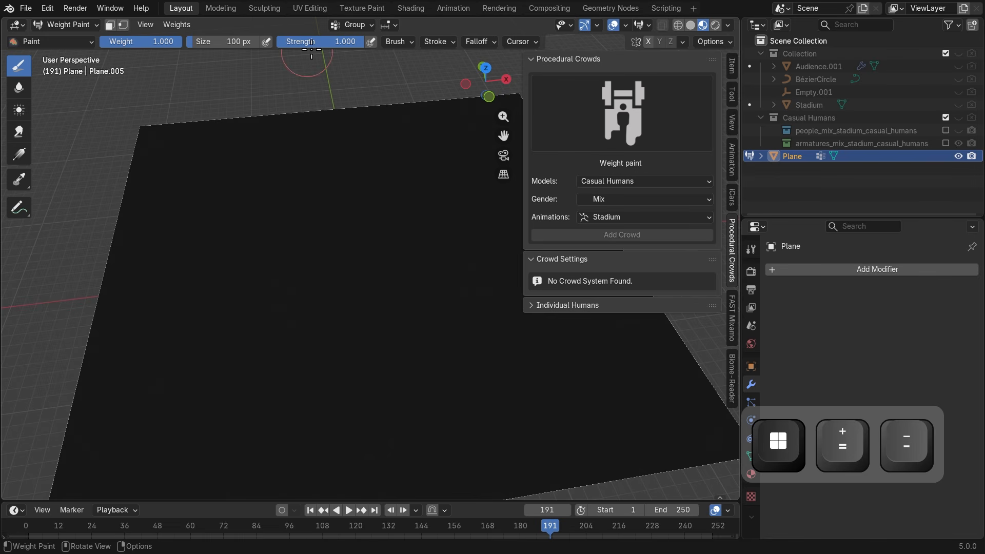
{"action": "key", "text": "super+plus"}
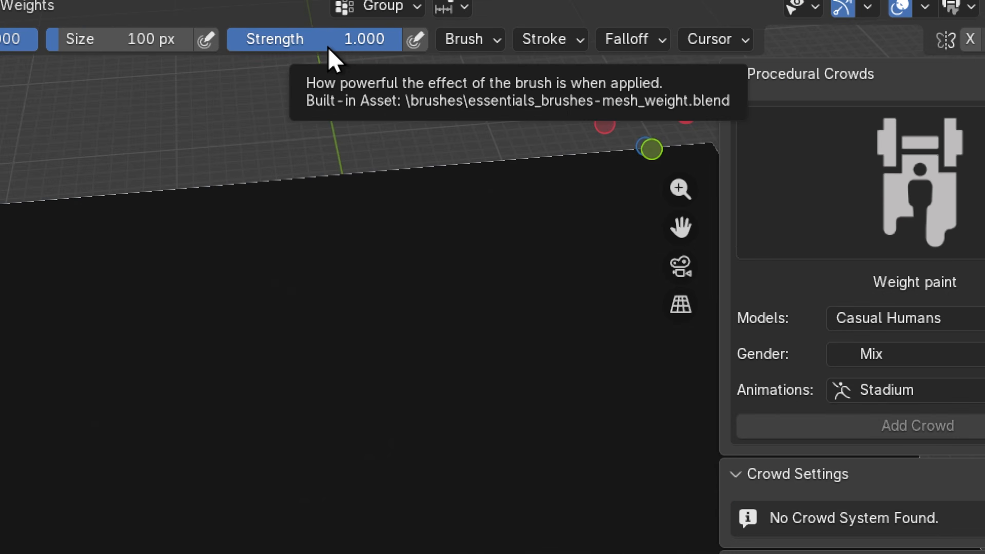
{"action": "key", "text": "super+minus"}
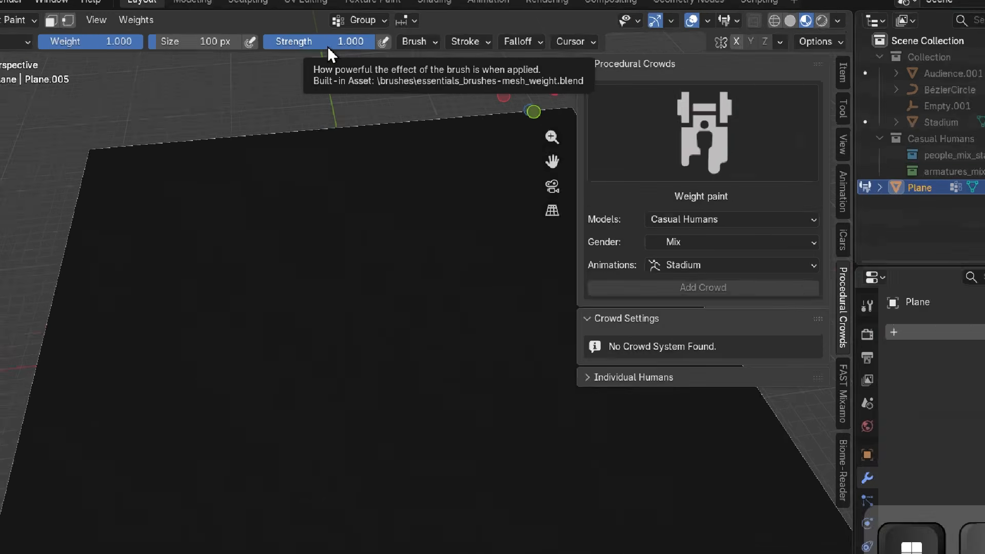
{"action": "mouse_move", "coordinate": [63, 32]}
{"action": "left_mouse_down"}
{"action": "mouse_move", "coordinate": [145, 39]}
{"action": "mouse_move", "coordinate": [110, 39]}
{"action": "left_mouse_up"}
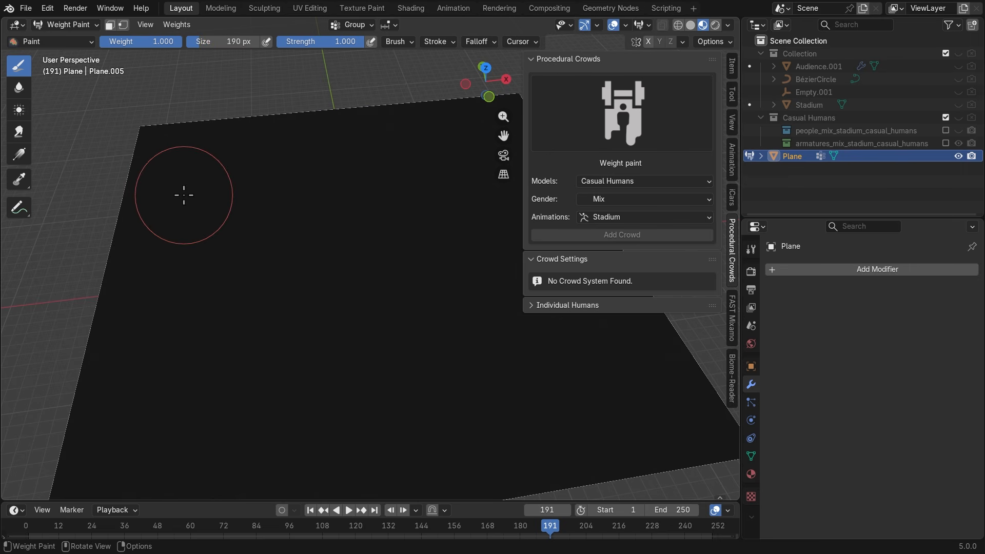
Paint one long winding stroke across the plane at weight 1.000 and strength 1.000, and leave Weight Paint mode for Object Mode
{"action": "mouse_move", "coordinate": [167, 176]}
{"action": "left_mouse_down"}
{"action": "mouse_move", "coordinate": [172, 188]}
{"action": "mouse_move", "coordinate": [236, 185]}
{"action": "mouse_move", "coordinate": [302, 165]}
{"action": "mouse_move", "coordinate": [393, 204]}
{"action": "mouse_move", "coordinate": [463, 209]}
{"action": "left_mouse_up"}
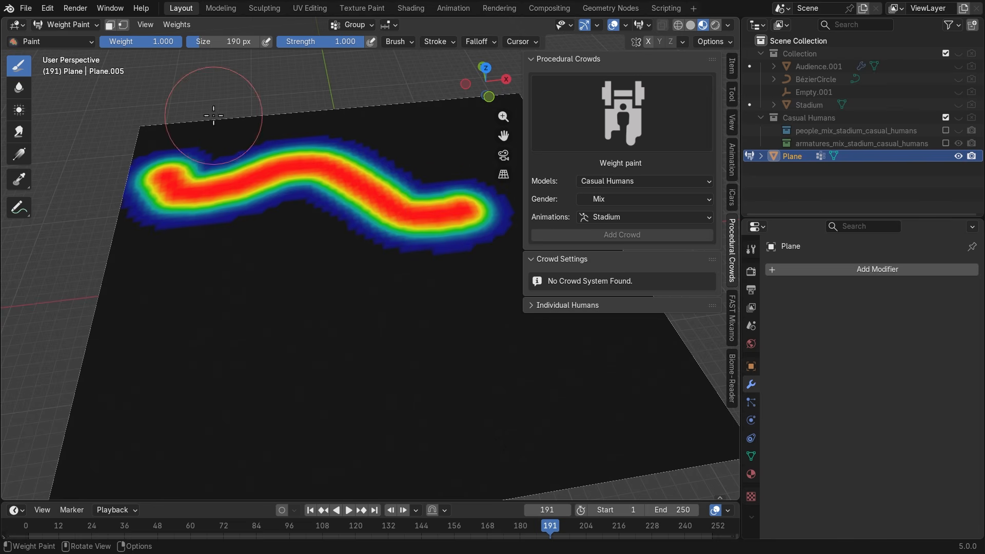
{"action": "left_click", "coordinate": [69, 25]}
{"action": "left_click", "coordinate": [66, 39]}
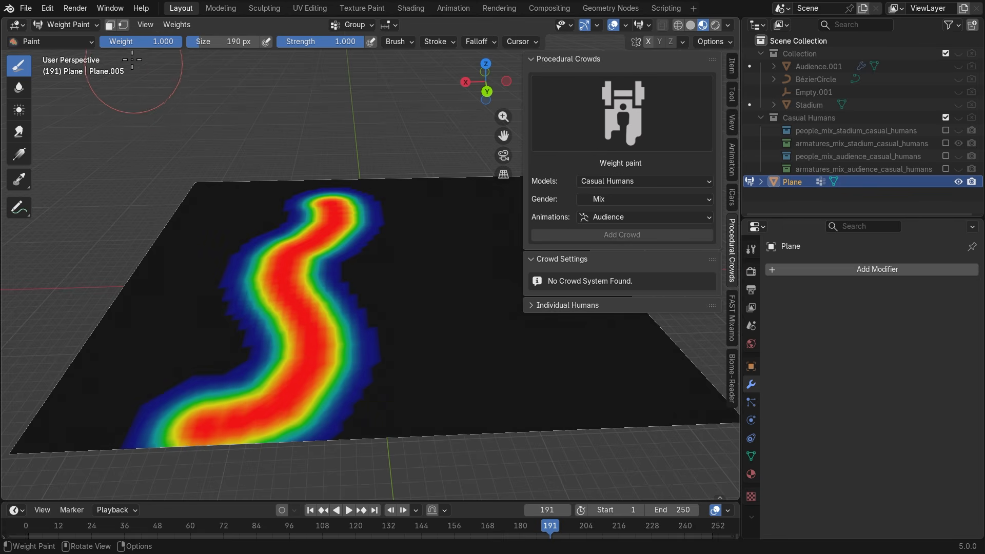
Compare the plane in Object Mode and Weight Paint mode to check the painted stroke, ending in Object Mode
{"action": "left_click", "coordinate": [76, 27]}
{"action": "left_click", "coordinate": [71, 36]}
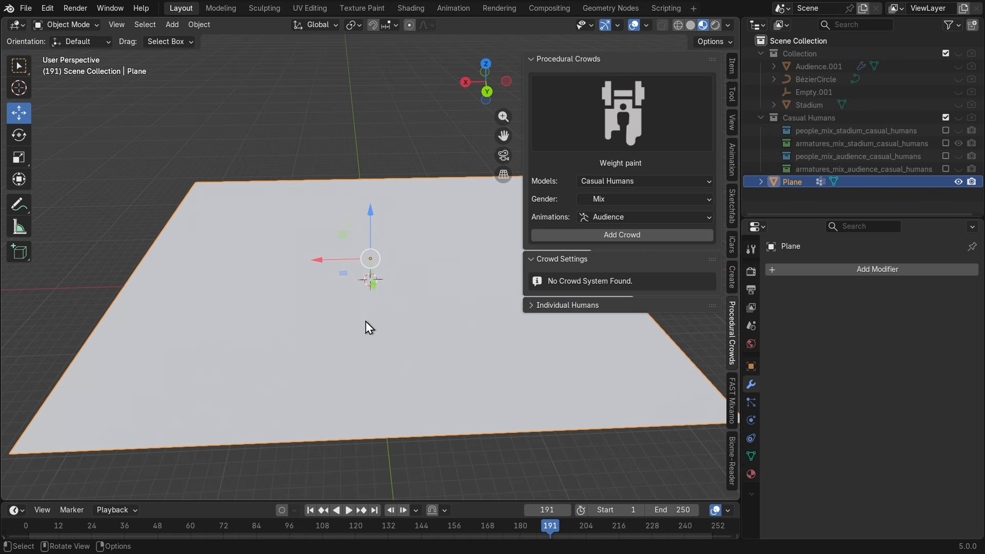
{"action": "middle_click_drag", "start_coordinate": [365, 325], "coordinate": [287, 307]}
{"action": "left_click", "coordinate": [79, 23]}
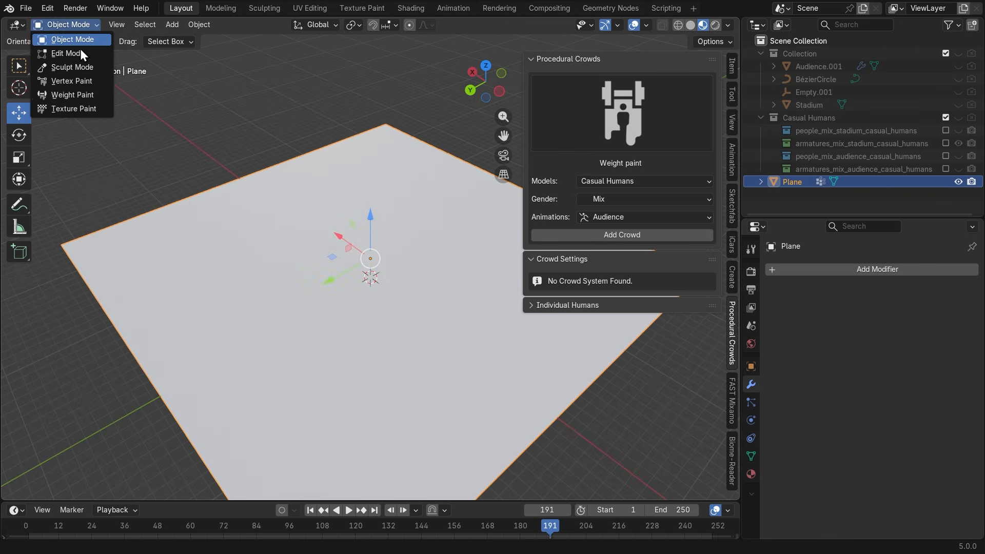
{"action": "left_click", "coordinate": [70, 93]}
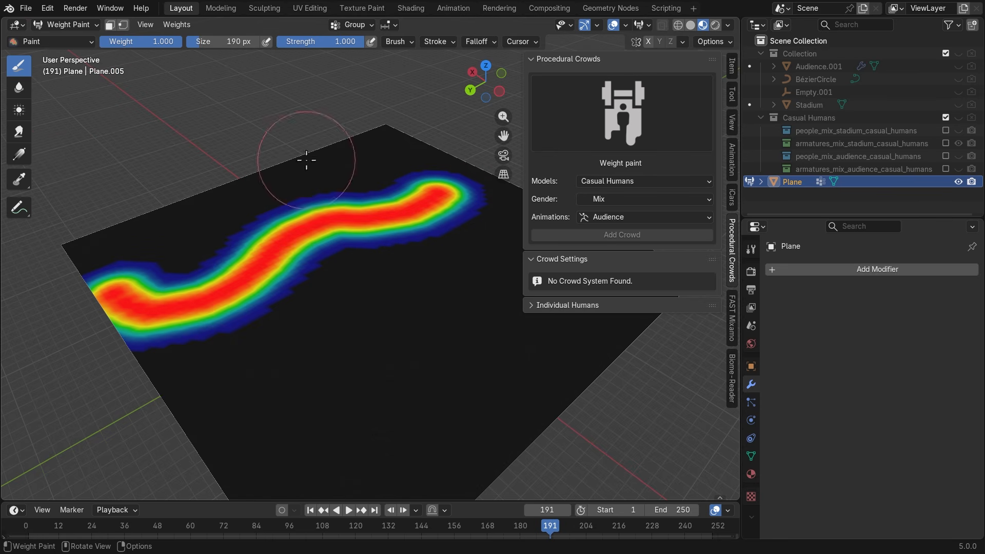
{"action": "left_click", "coordinate": [59, 28]}
{"action": "left_click", "coordinate": [61, 38]}
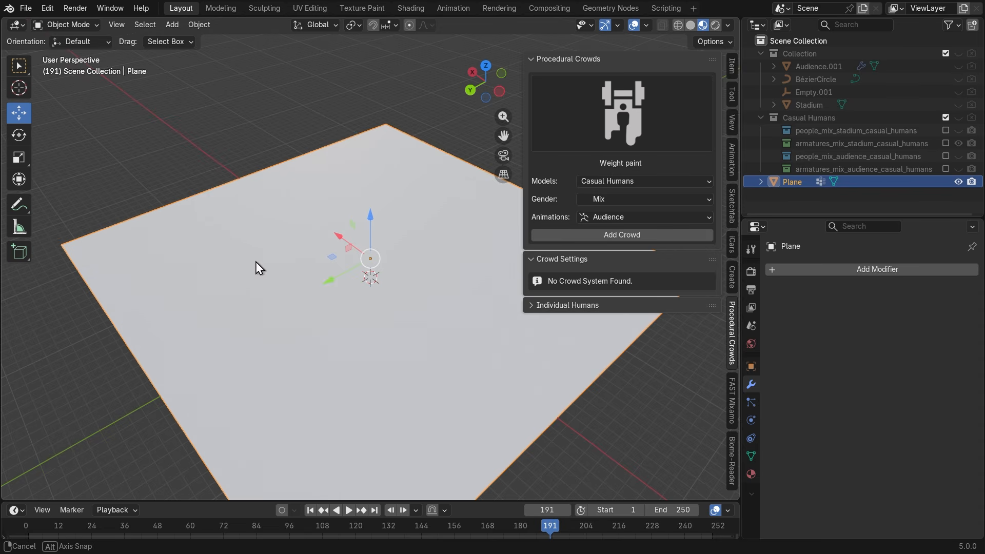
Choose Weight paint as the Procedural Crowds type for the selected plane
{"action": "middle_click_drag", "start_coordinate": [255, 262], "coordinate": [245, 235]}
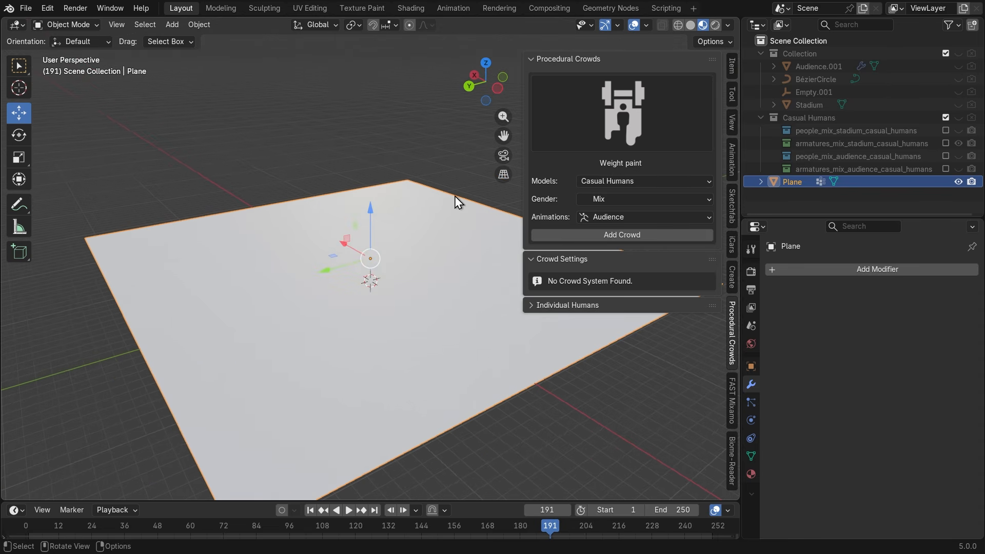
{"action": "left_click", "coordinate": [653, 125]}
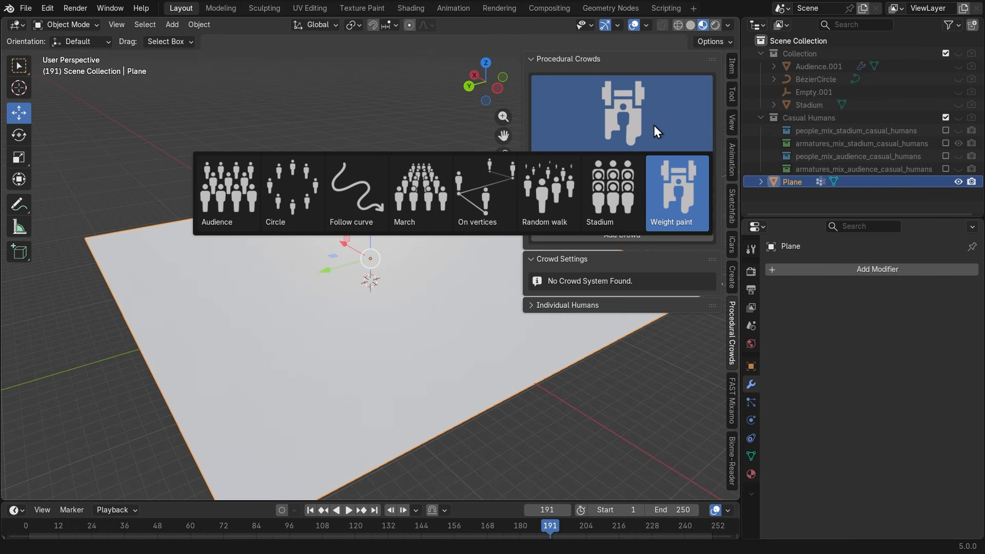
{"action": "key", "text": "super+equal"}
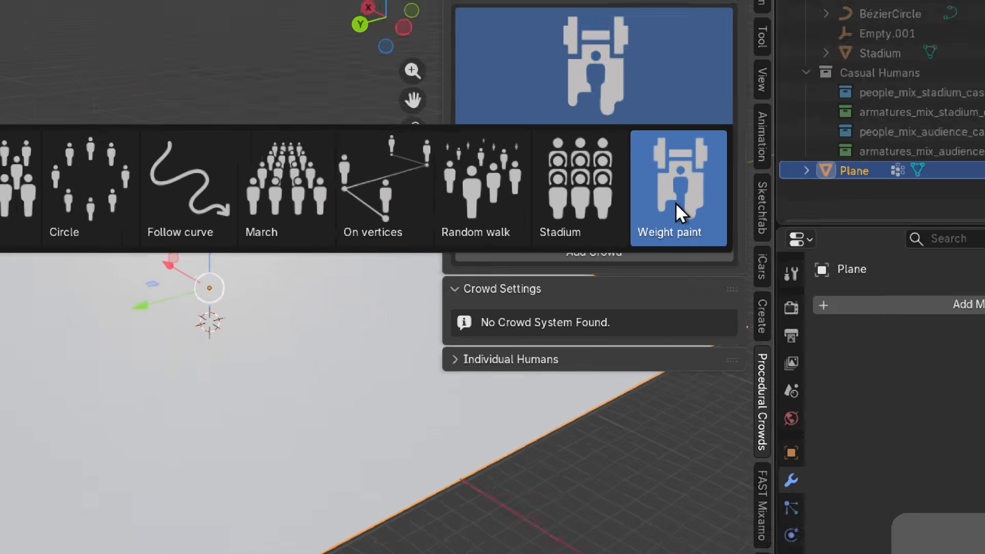
{"action": "key", "text": "super+minus"}
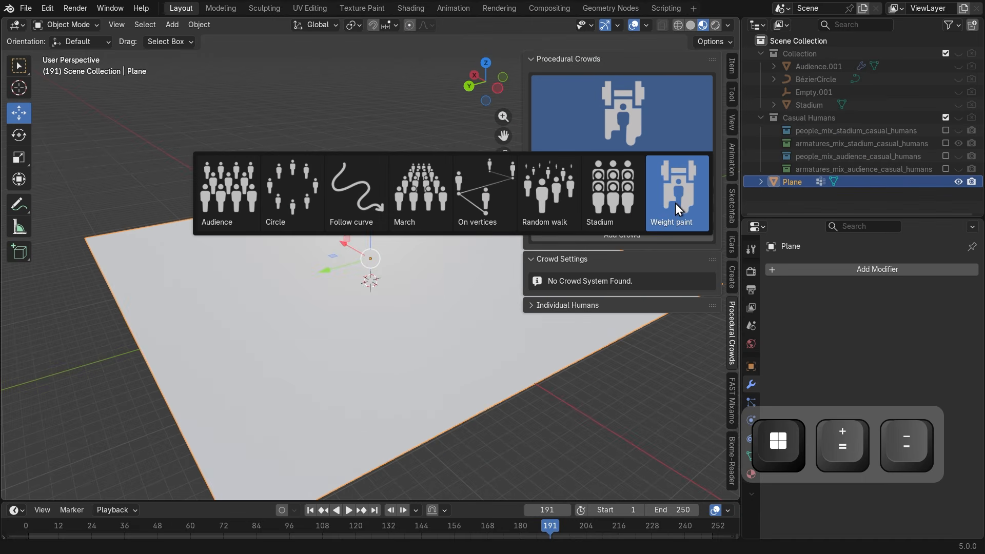
{"action": "left_click", "coordinate": [675, 203]}
Add a Casual Humans crowd to the plane with Mix gender and Audience animations
{"action": "left_click", "coordinate": [652, 199]}
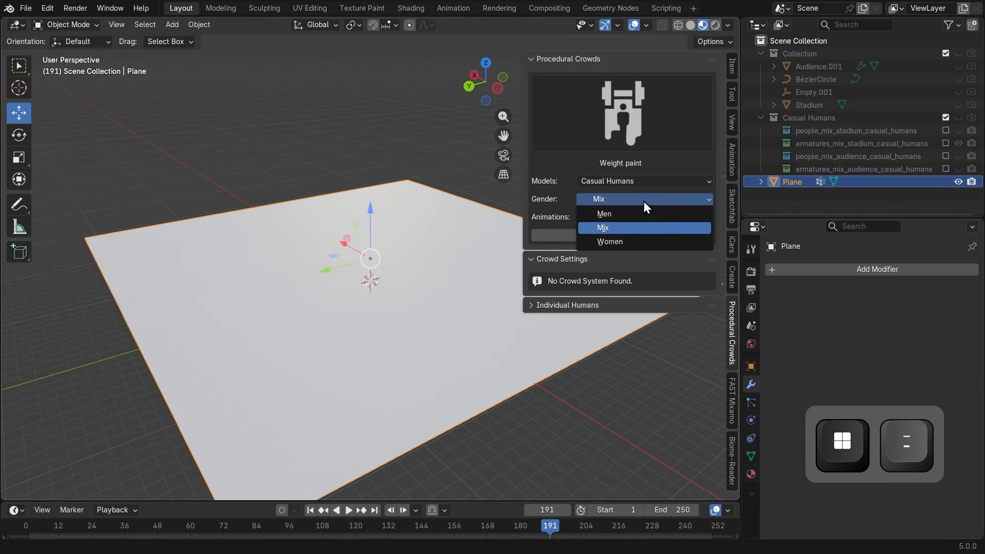
{"action": "left_click", "coordinate": [622, 226]}
{"action": "left_click", "coordinate": [648, 216]}
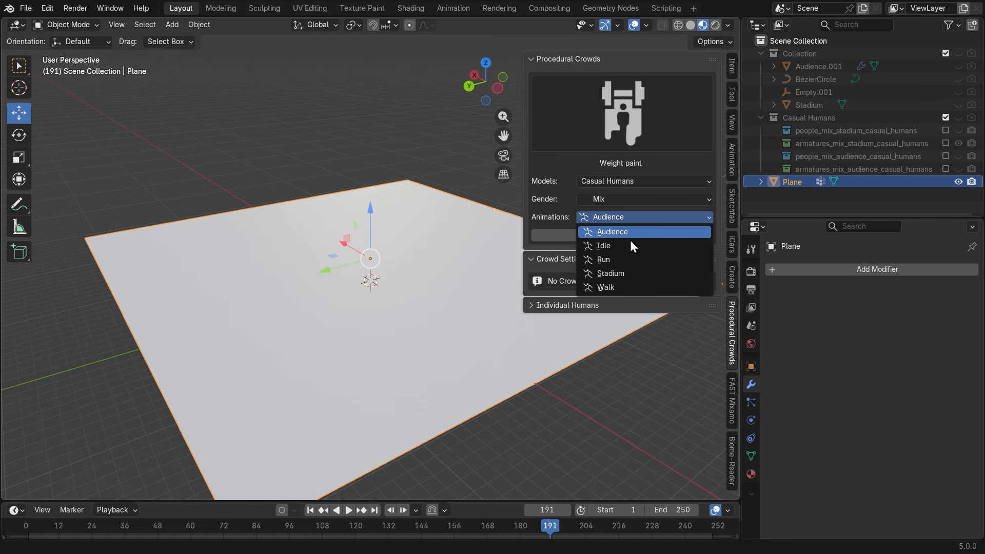
{"action": "left_click", "coordinate": [638, 235]}
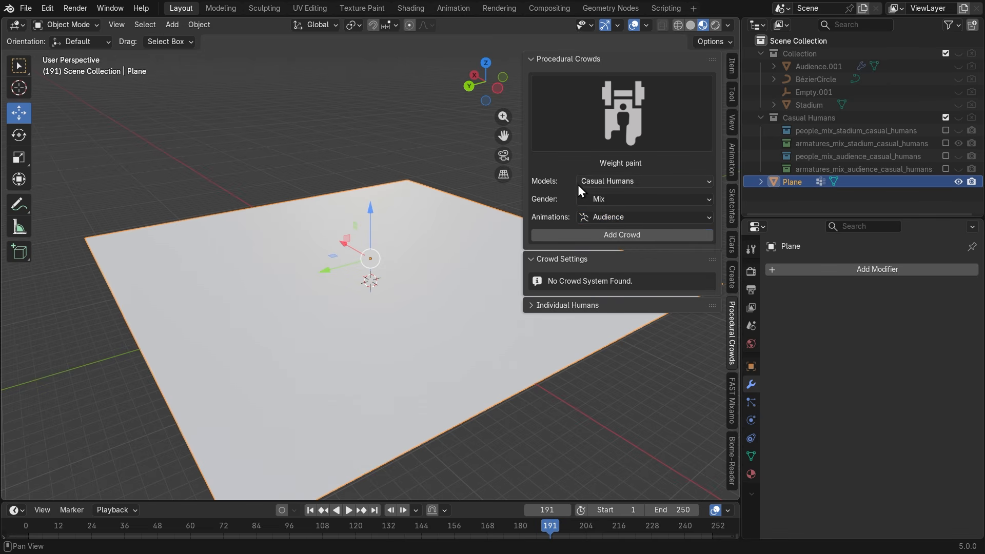
{"action": "left_click", "coordinate": [629, 235]}
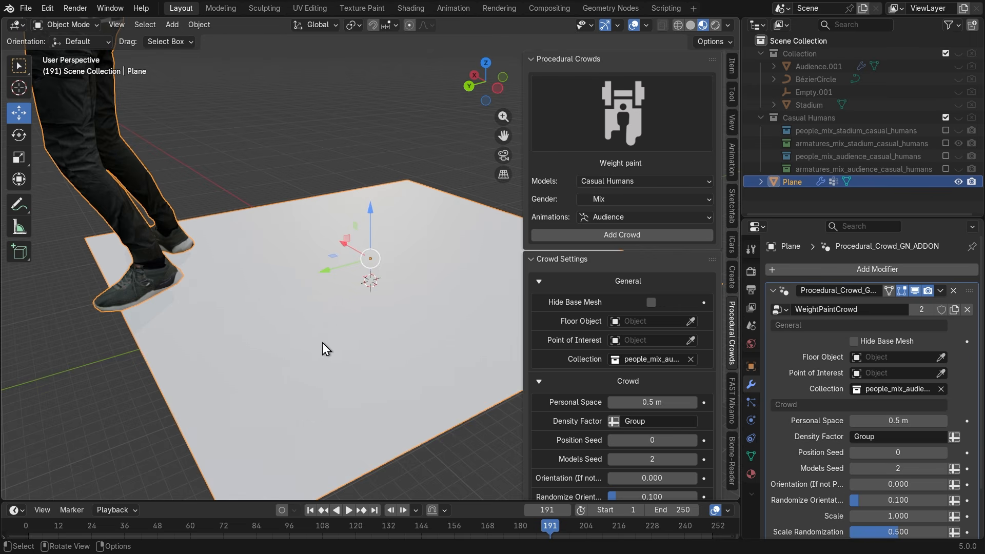
Examine the added figure's size against the plane and look through the General, Crowd and Realize Instances settings
{"action": "middle_click_drag", "start_coordinate": [322, 343], "coordinate": [427, 334]}
{"action": "scroll", "coordinate": [427, 334], "scroll_direction": "down", "scroll_amount": 8}
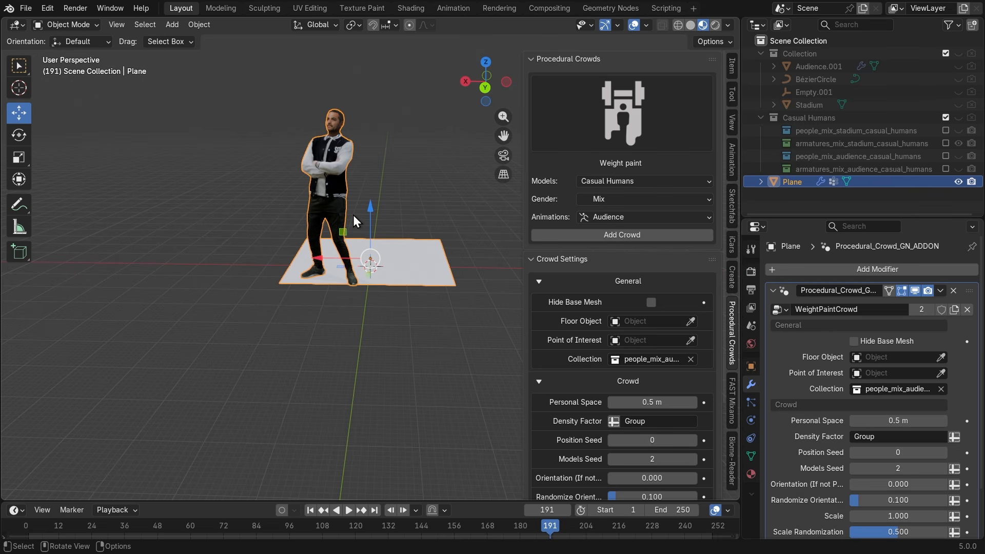
{"action": "scroll", "coordinate": [352, 215], "scroll_direction": "up", "scroll_amount": 5}
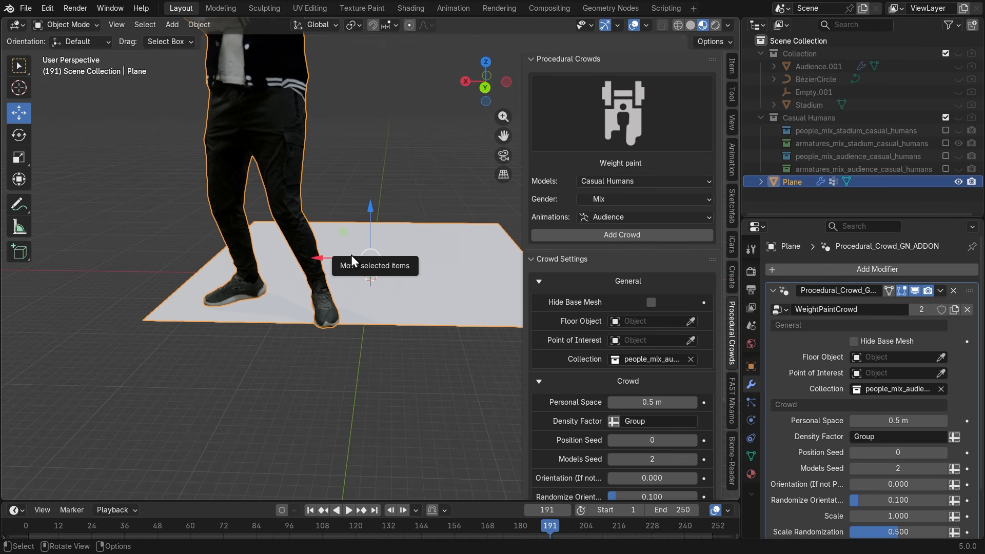
{"action": "scroll", "coordinate": [554, 336], "scroll_direction": "down", "scroll_amount": 5}
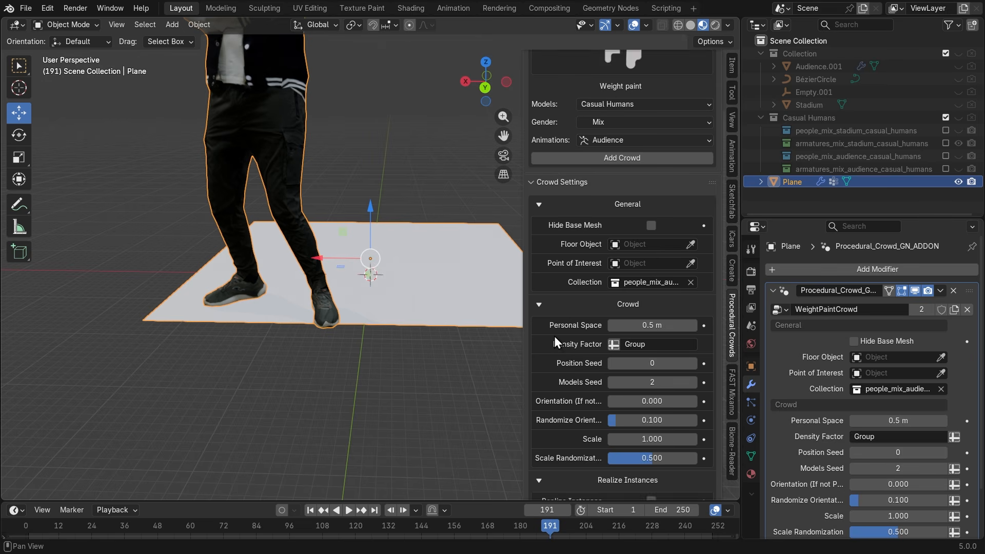
{"action": "left_click", "coordinate": [542, 271]}
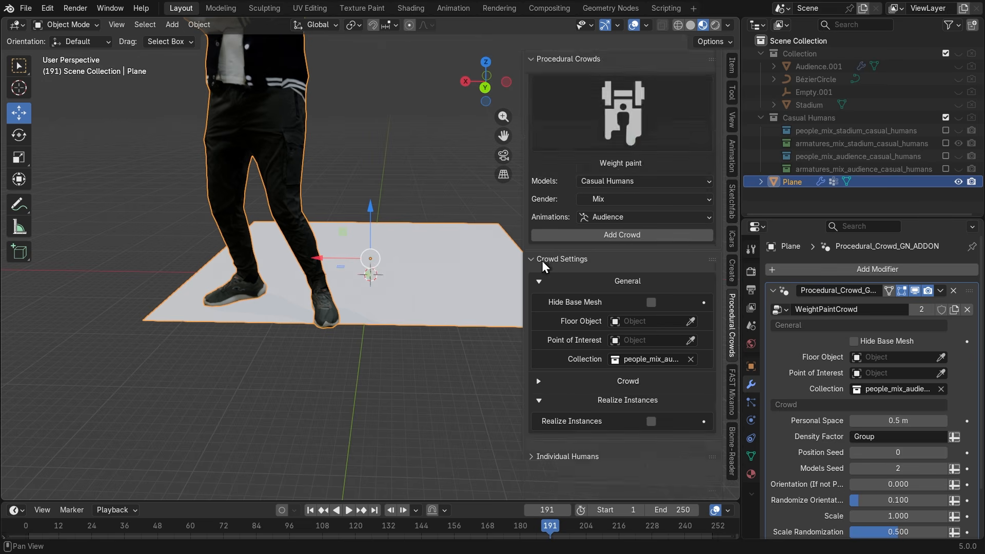
{"action": "left_click", "coordinate": [537, 277]}
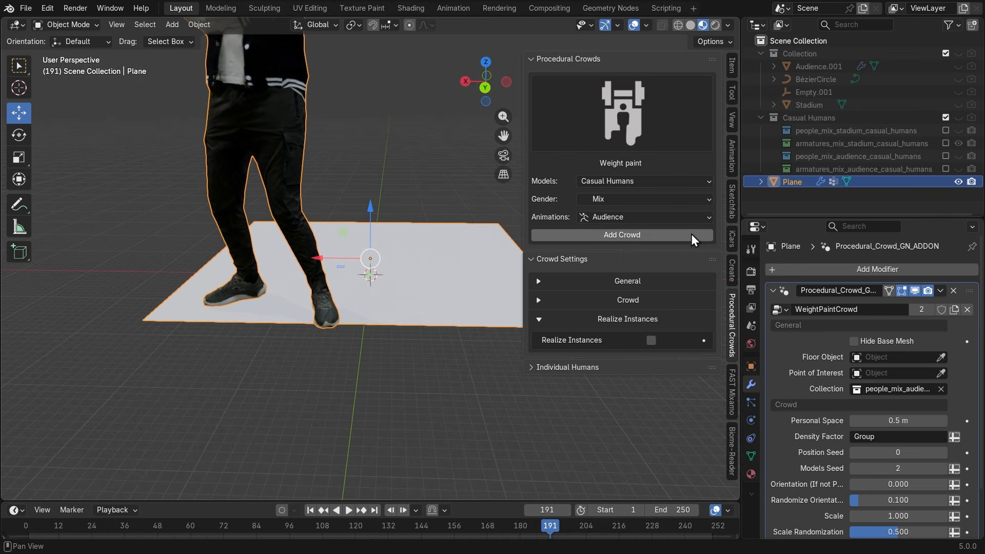
{"action": "left_click", "coordinate": [537, 281]}
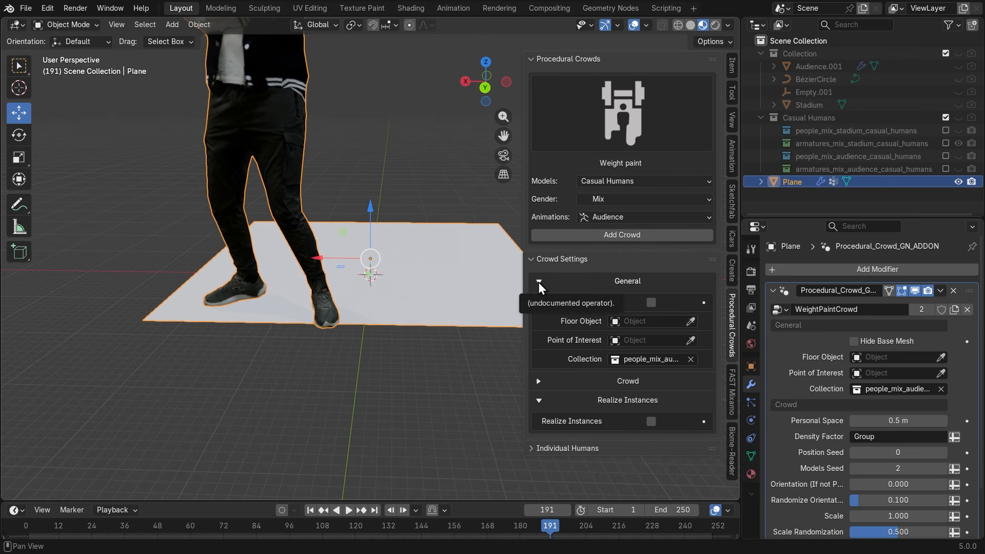
{"action": "left_click", "coordinate": [537, 381]}
{"action": "scroll", "coordinate": [536, 380], "scroll_direction": "down", "scroll_amount": 5}
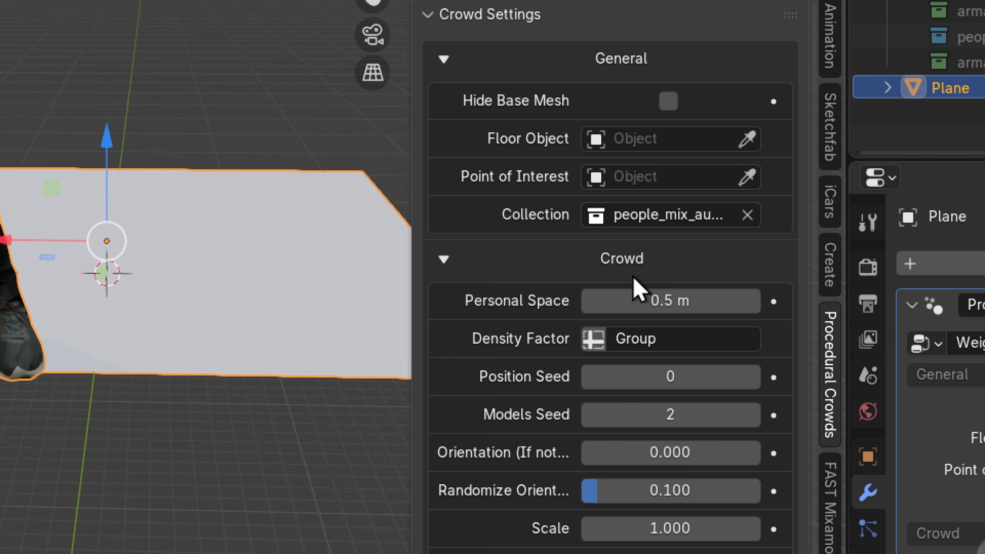
{"action": "key", "text": "super+minus"}
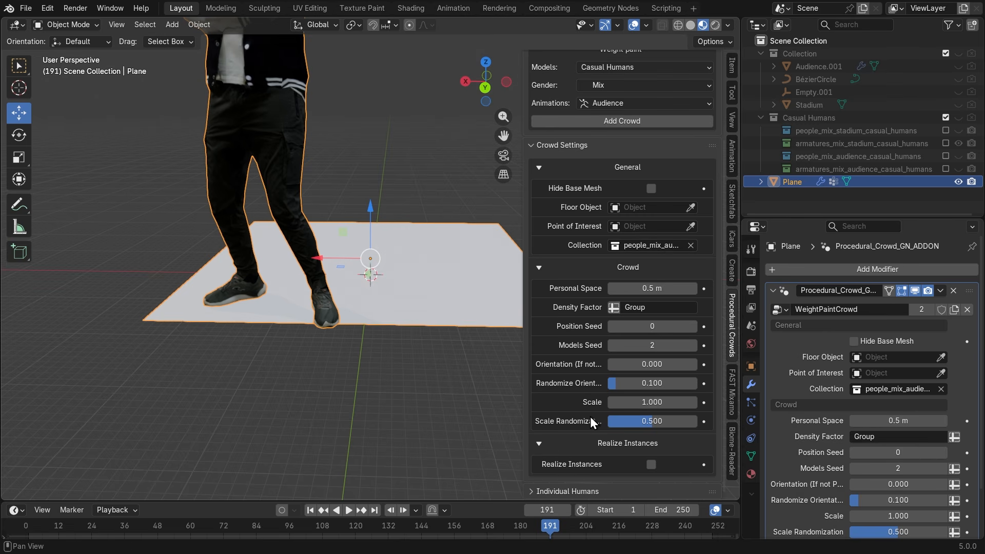
{"action": "key", "text": "super+equal"}
{"action": "key", "text": "super+minus"}
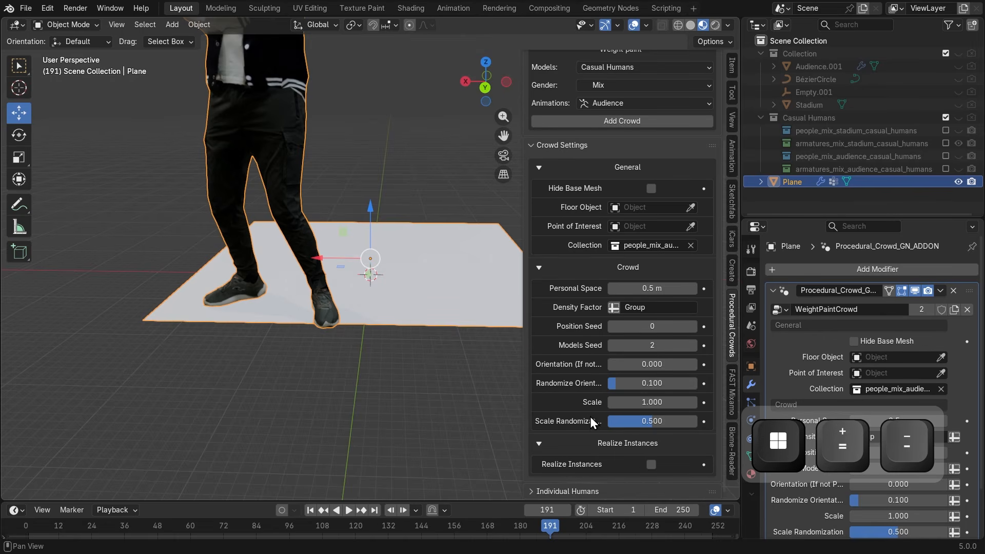
Reduce the crowd's Scale to 0.160 so the figures fit the plane
{"action": "left_click_drag", "start_coordinate": [629, 402], "coordinate": [600, 402]}
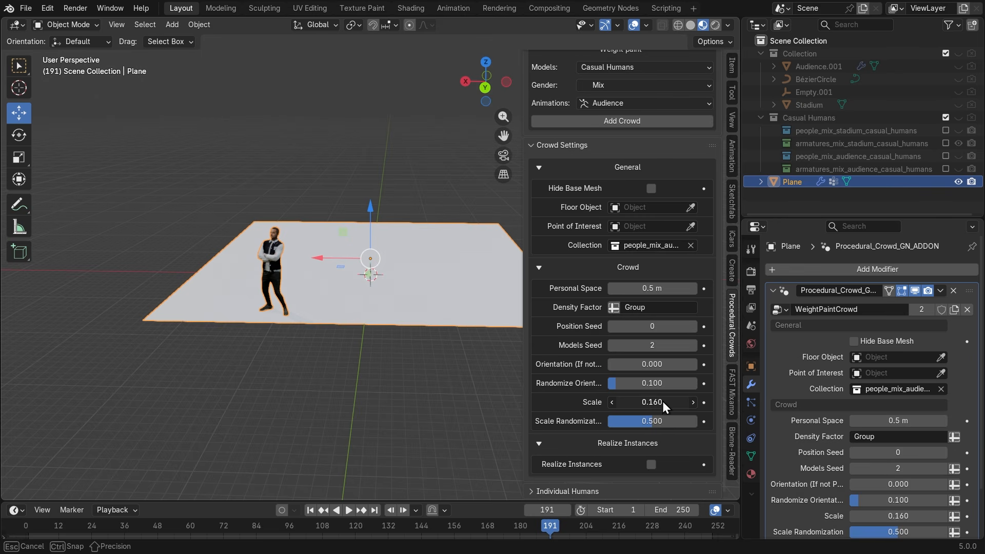
{"action": "left_click_drag", "start_coordinate": [663, 401], "coordinate": [662, 401]}
{"action": "scroll", "coordinate": [442, 267], "scroll_direction": "up", "scroll_amount": 3}
{"action": "middle_click_drag", "start_coordinate": [442, 266], "coordinate": [337, 281]}
{"action": "scroll", "coordinate": [337, 282], "scroll_direction": "up", "scroll_amount": 2}
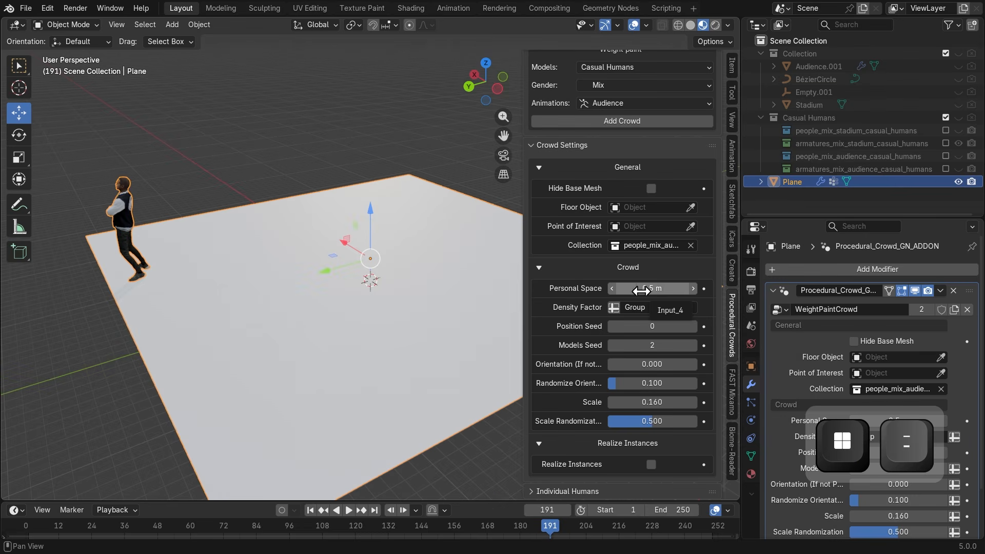
Set the crowd's Personal Space to 0.1 m and view the people placed along the painted stroke
{"action": "left_click_drag", "start_coordinate": [668, 294], "coordinate": [582, 287]}
{"action": "middle_click_drag", "start_coordinate": [291, 259], "coordinate": [371, 253]}
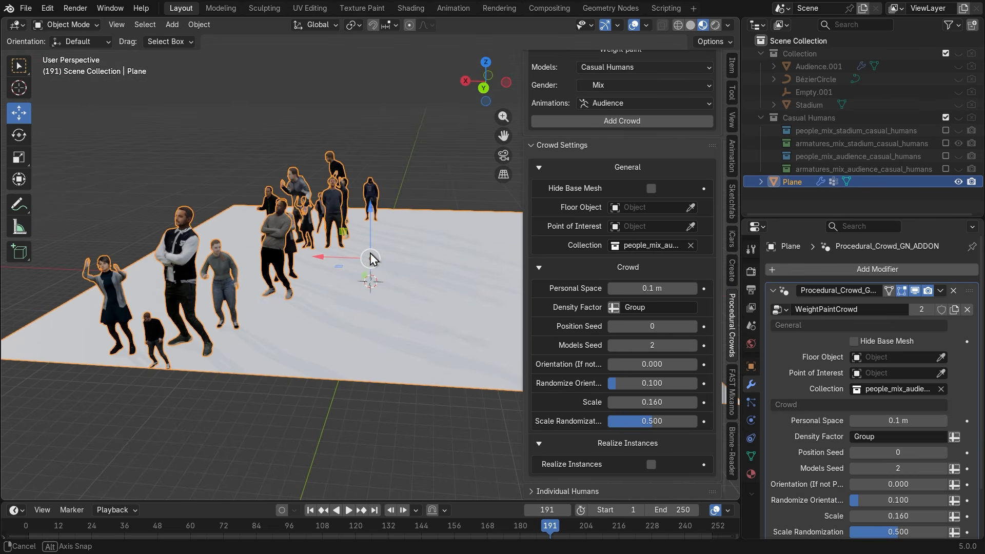
{"action": "scroll", "coordinate": [370, 253], "scroll_direction": "up", "scroll_amount": 2}
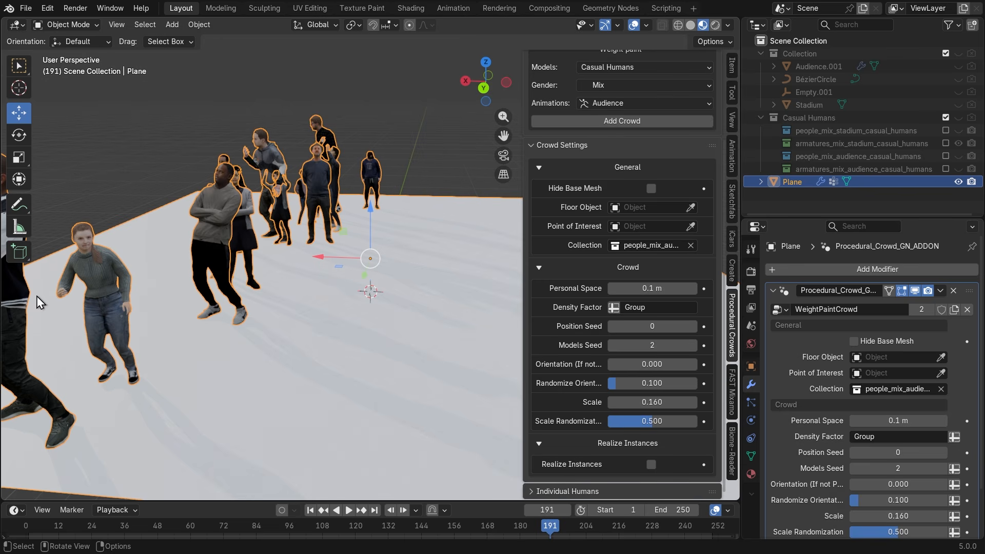
{"action": "middle_click_drag", "start_coordinate": [164, 238], "coordinate": [193, 235]}
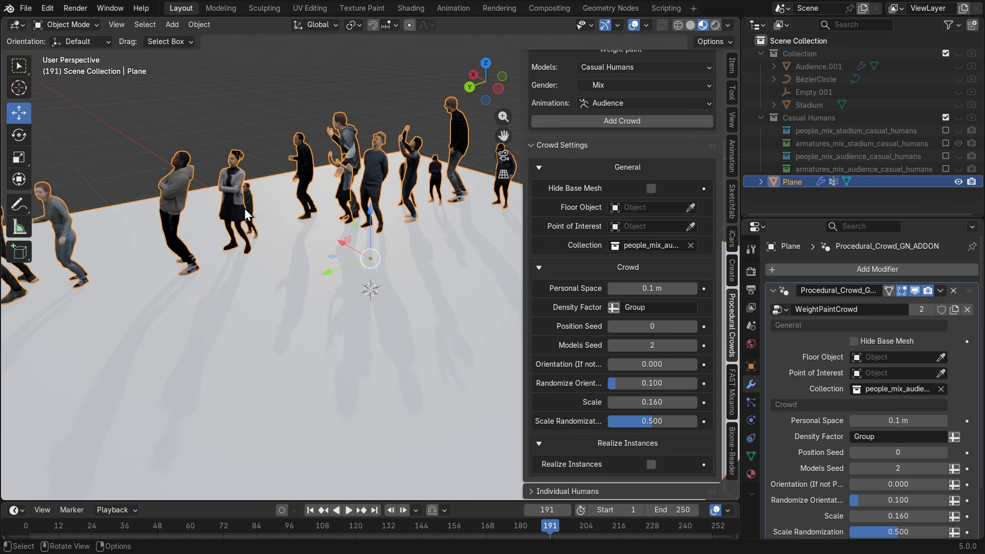
{"action": "key", "text": "ctrl+z"}
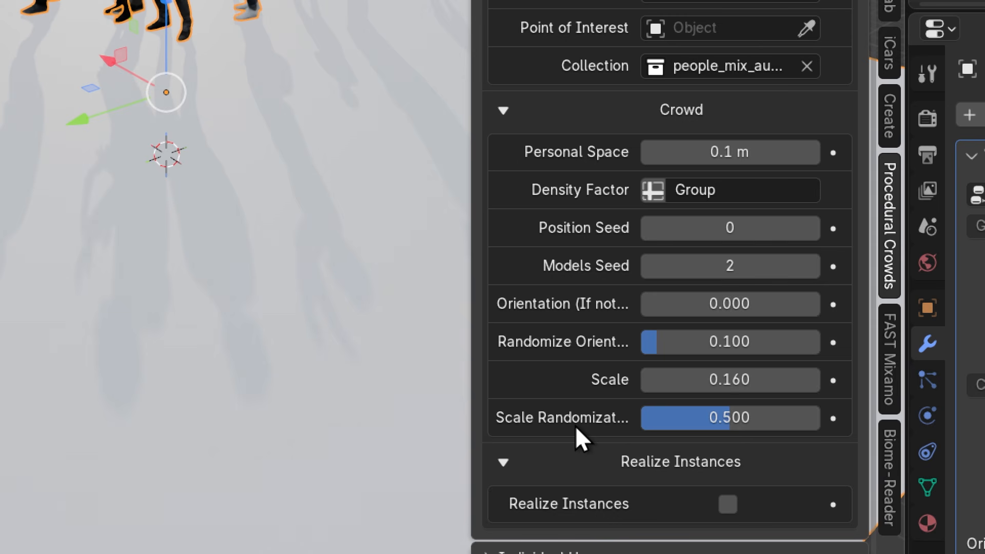
Set the crowd's Scale Randomization to 0.000 and check the heights of the figures
{"action": "key", "text": "super+minus"}
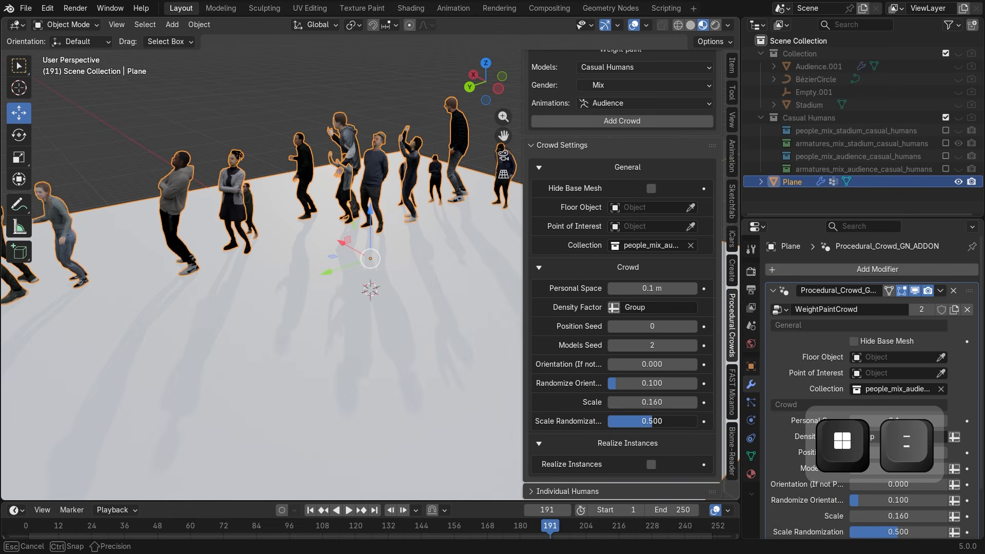
{"action": "left_click_drag", "start_coordinate": [652, 421], "coordinate": [607, 421]}
{"action": "scroll", "coordinate": [384, 208], "scroll_direction": "down", "scroll_amount": 2}
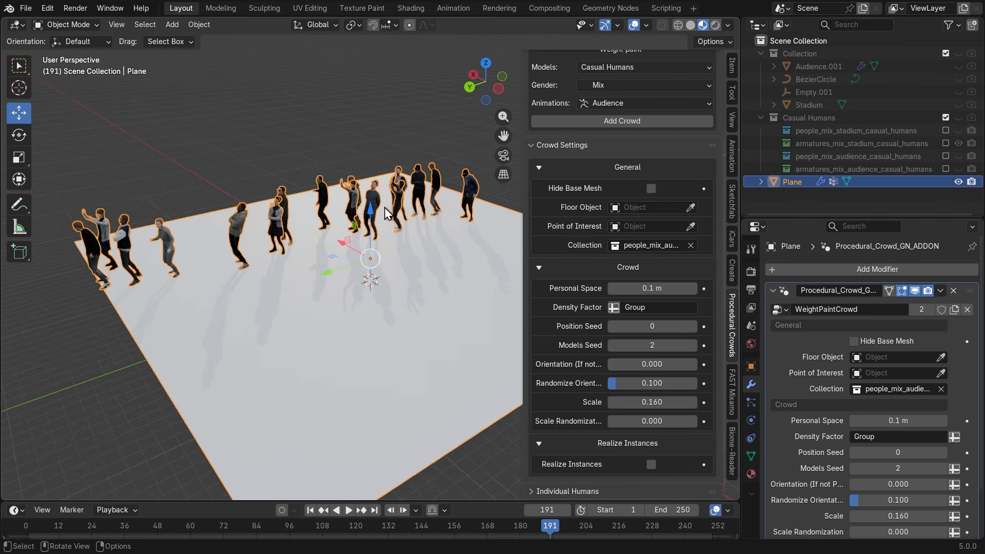
{"action": "middle_click_drag", "start_coordinate": [290, 267], "coordinate": [311, 257]}
{"action": "scroll", "coordinate": [311, 257], "scroll_direction": "up", "scroll_amount": 3}
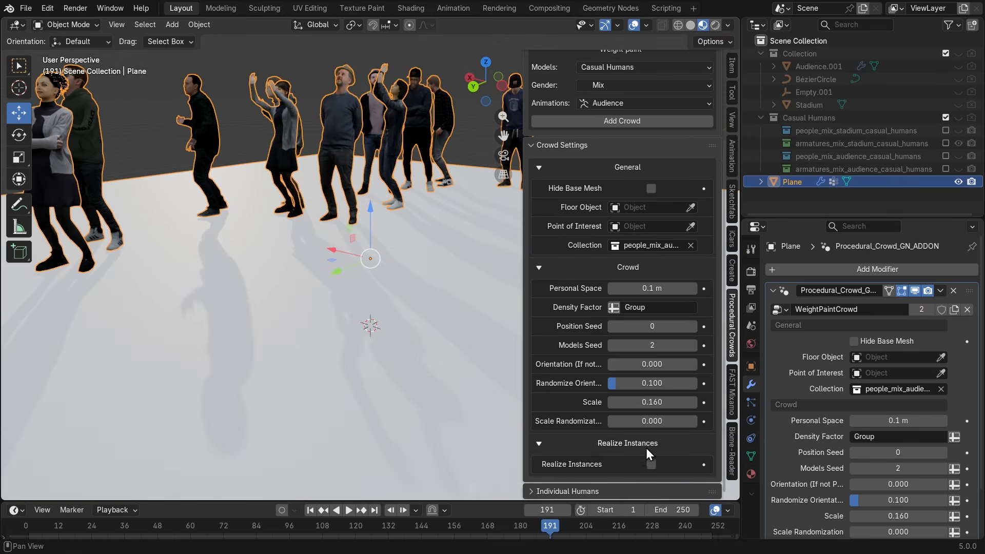
{"action": "mouse_move", "coordinate": [607, 421]}
{"action": "left_mouse_down"}
{"action": "mouse_move", "coordinate": [697, 421]}
{"action": "mouse_move", "coordinate": [608, 421]}
{"action": "left_mouse_up"}
{"action": "scroll", "coordinate": [455, 342], "scroll_direction": "down", "scroll_amount": 3}
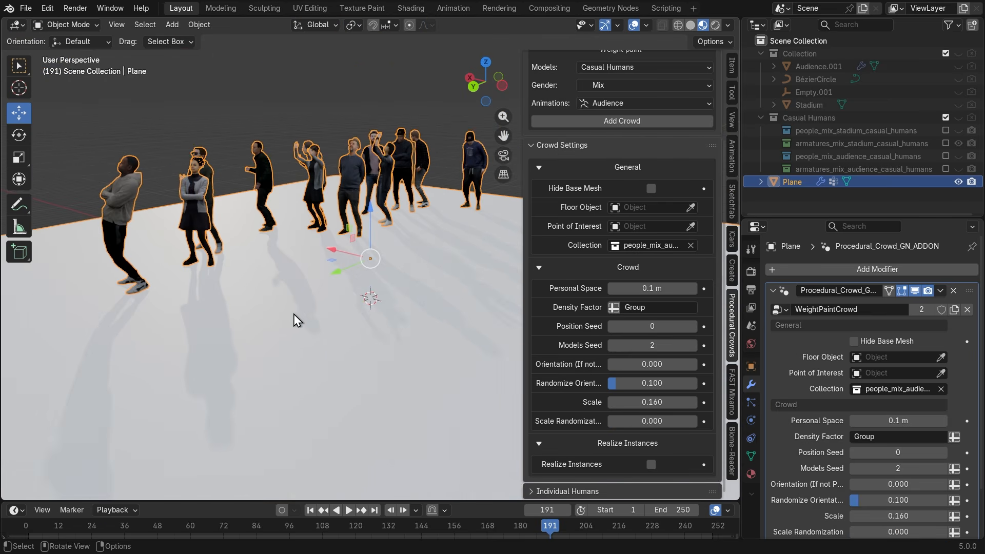
Paint a second winding weight stroke across the plane in front of the first in Weight Paint mode, ending in Object Mode
{"action": "middle_click_drag", "start_coordinate": [308, 317], "coordinate": [346, 337], "text": "shift"}
{"action": "scroll", "coordinate": [423, 348], "scroll_direction": "down", "scroll_amount": 2}
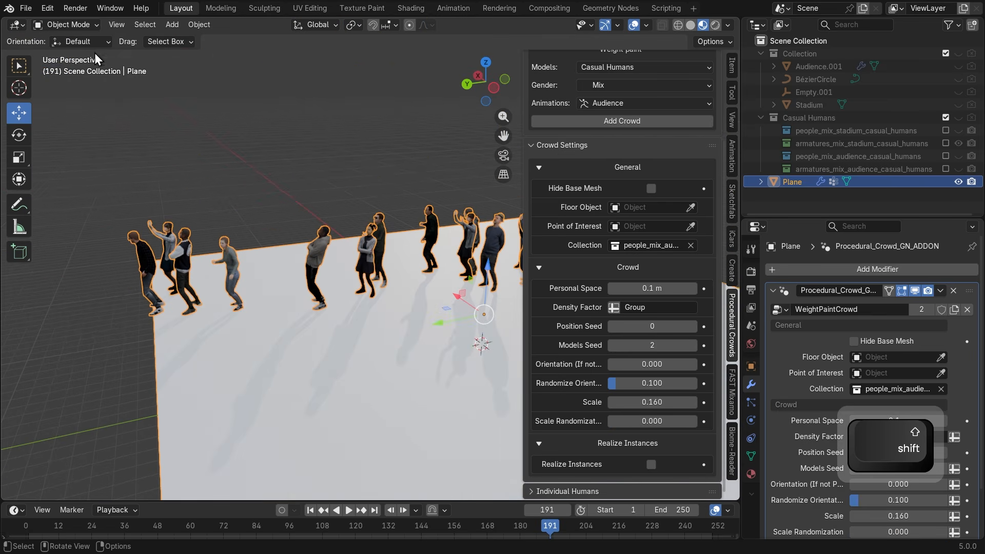
{"action": "left_click", "coordinate": [79, 23]}
{"action": "left_click", "coordinate": [78, 95]}
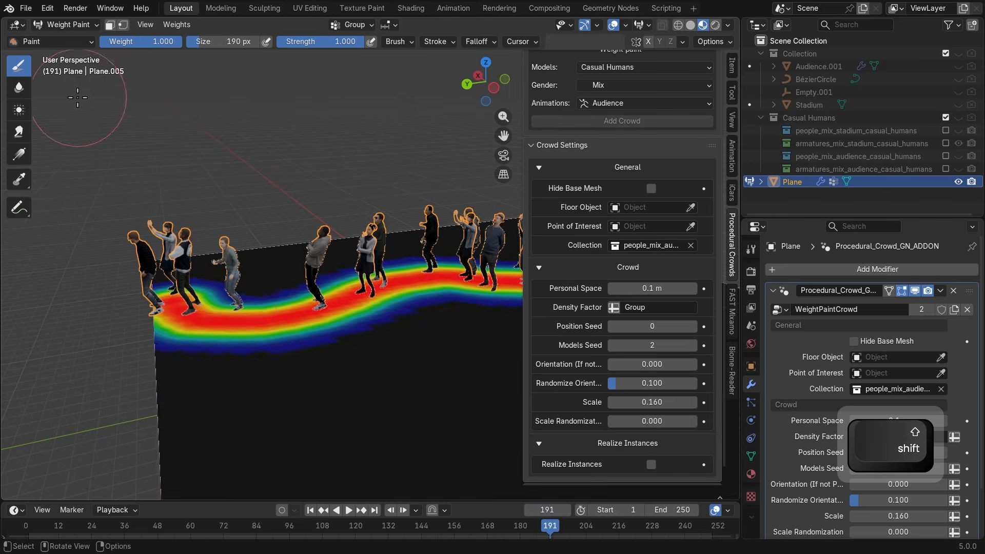
{"action": "middle_click_drag", "start_coordinate": [219, 395], "coordinate": [203, 344]}
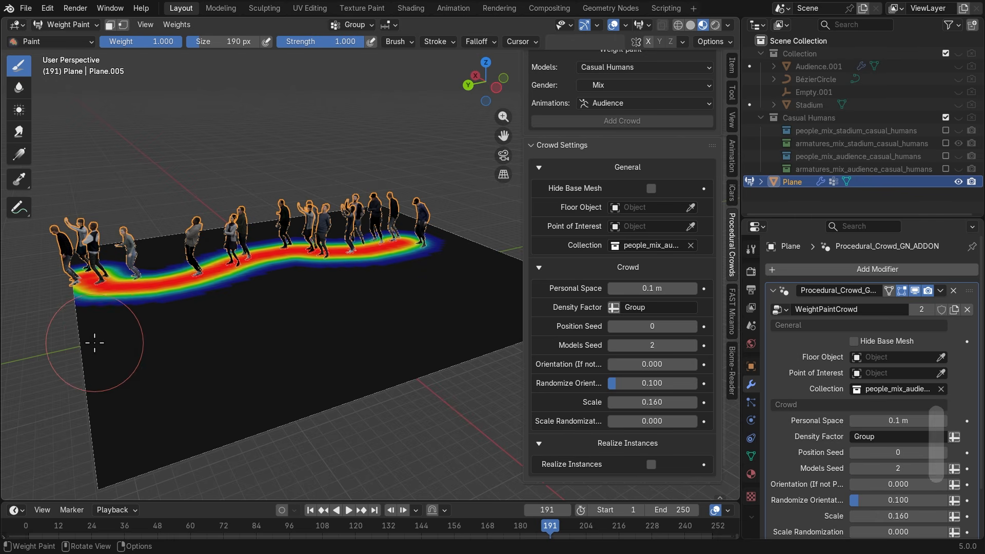
{"action": "mouse_move", "coordinate": [88, 341]}
{"action": "left_mouse_down"}
{"action": "mouse_move", "coordinate": [125, 352]}
{"action": "mouse_move", "coordinate": [306, 331]}
{"action": "mouse_move", "coordinate": [470, 282]}
{"action": "left_mouse_up"}
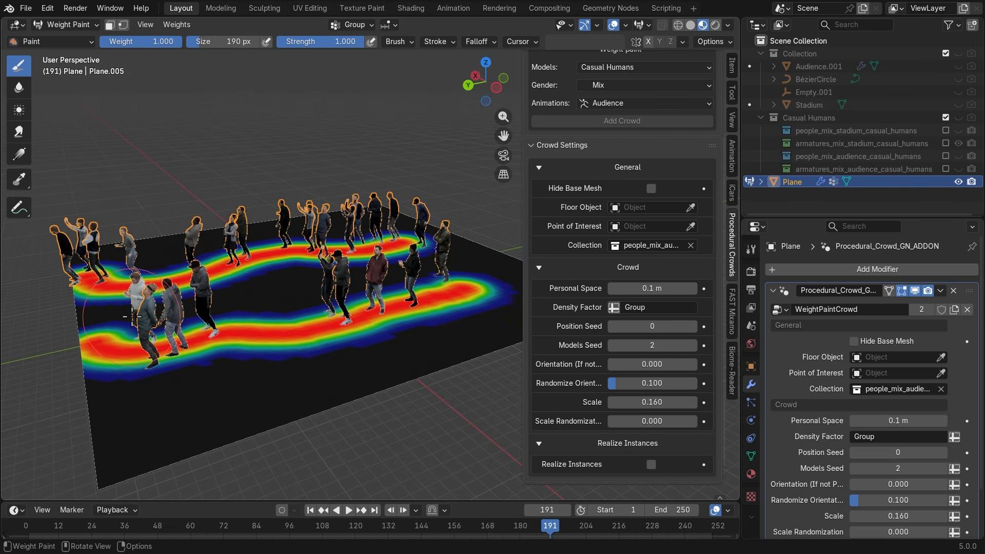
{"action": "left_click", "coordinate": [77, 25]}
{"action": "left_click", "coordinate": [75, 38]}
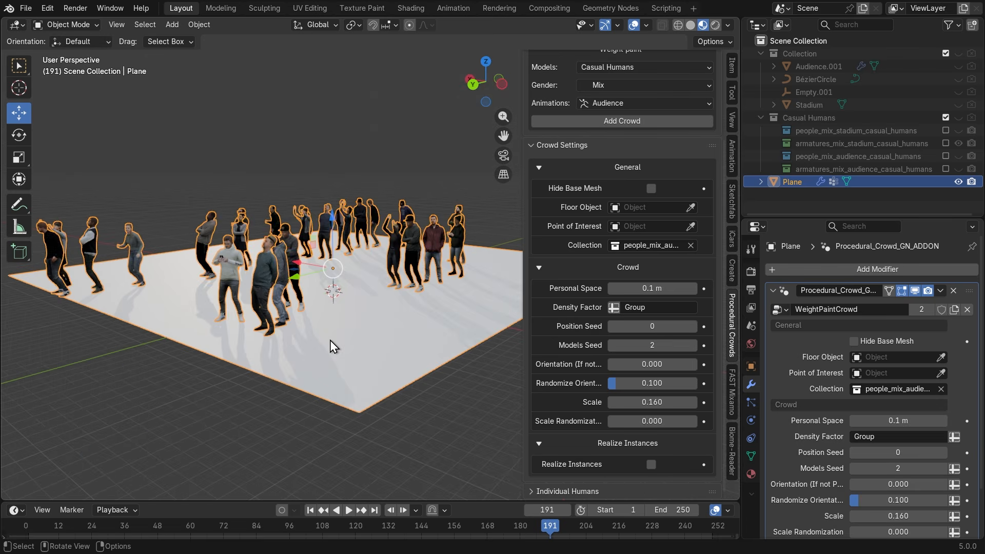
View the crowd from above and return the plane to Weight Paint mode to compare the people's placement with both strokes
{"action": "middle_click_drag", "start_coordinate": [331, 340], "coordinate": [269, 392]}
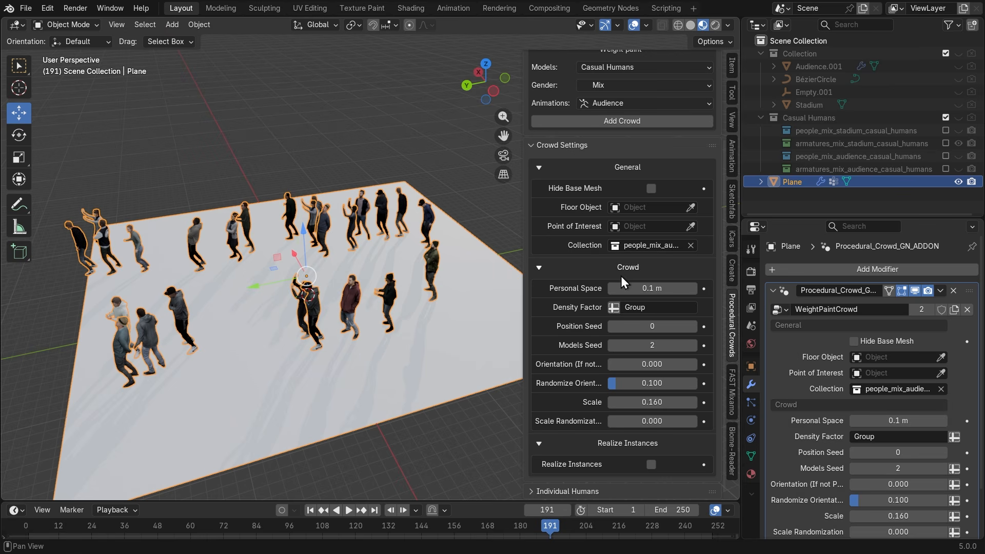
{"action": "left_click", "coordinate": [67, 25]}
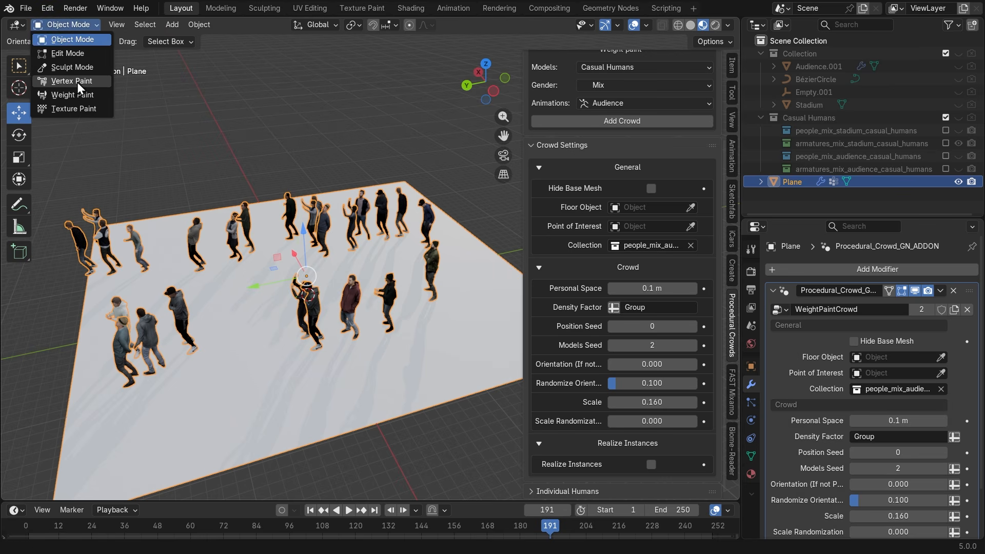
{"action": "left_click", "coordinate": [77, 95]}
{"action": "middle_click_drag", "start_coordinate": [394, 318], "coordinate": [438, 303]}
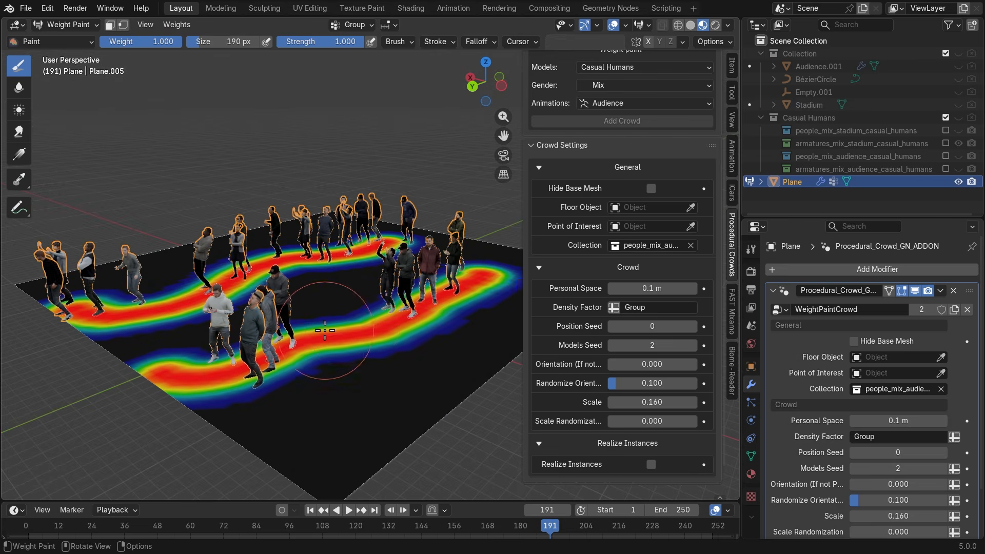
Set the crowd's Models Seed to -2 to change which human models stand along the painted strokes
{"action": "middle_click_drag", "start_coordinate": [368, 321], "coordinate": [360, 323]}
{"action": "scroll", "coordinate": [353, 326], "scroll_direction": "up", "scroll_amount": 3}
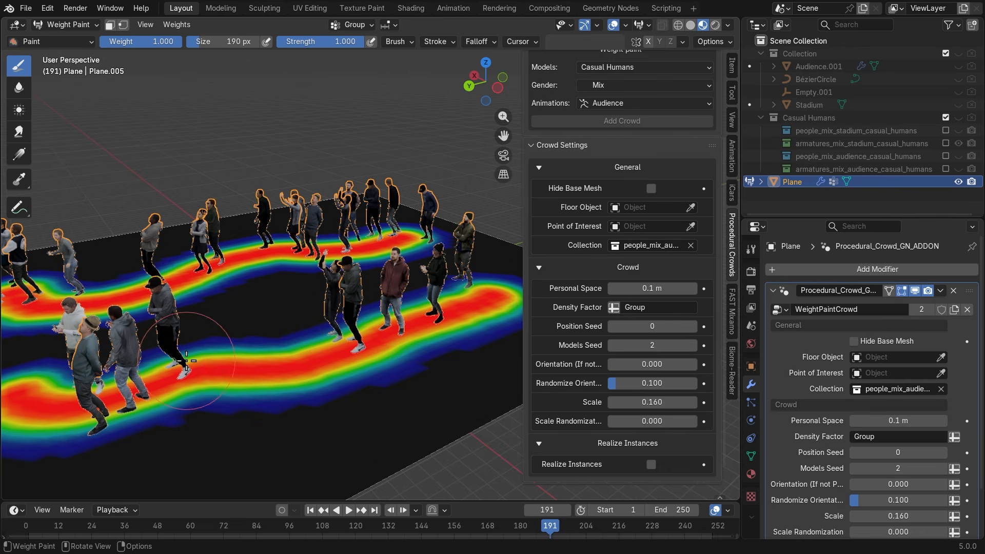
{"action": "middle_click_drag", "start_coordinate": [106, 355], "coordinate": [237, 363]}
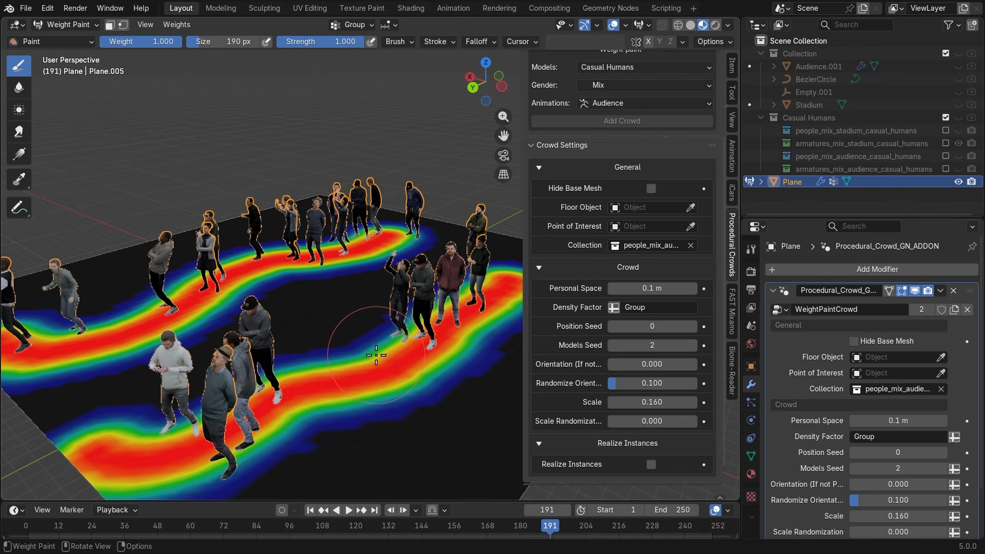
{"action": "key", "text": "ctrl+z"}
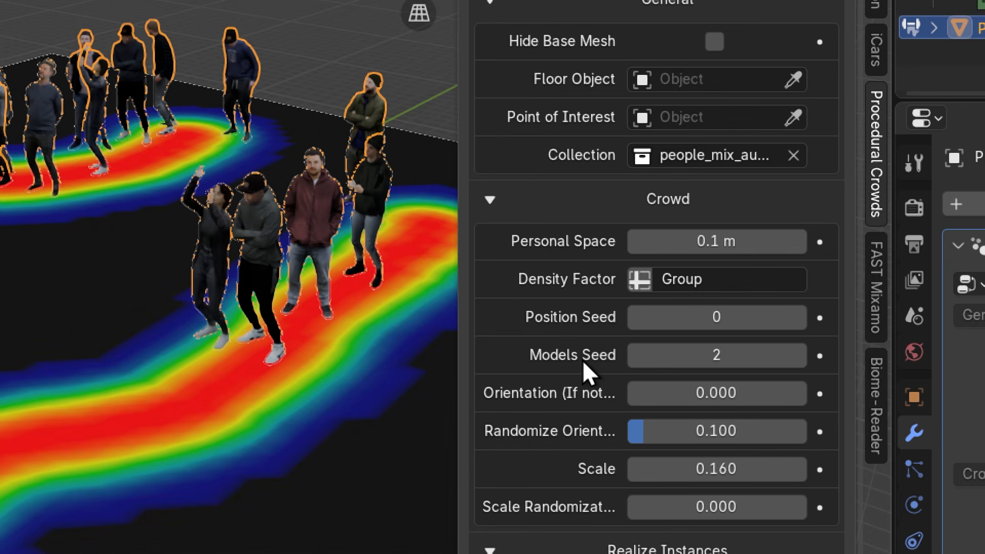
{"action": "key", "text": "super+minus"}
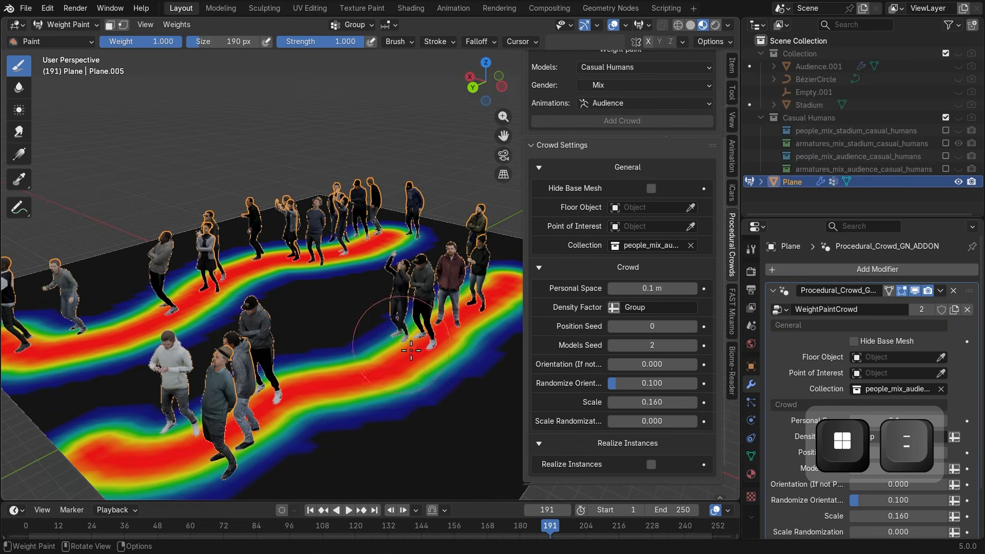
{"action": "middle_click_drag", "start_coordinate": [202, 372], "coordinate": [171, 351]}
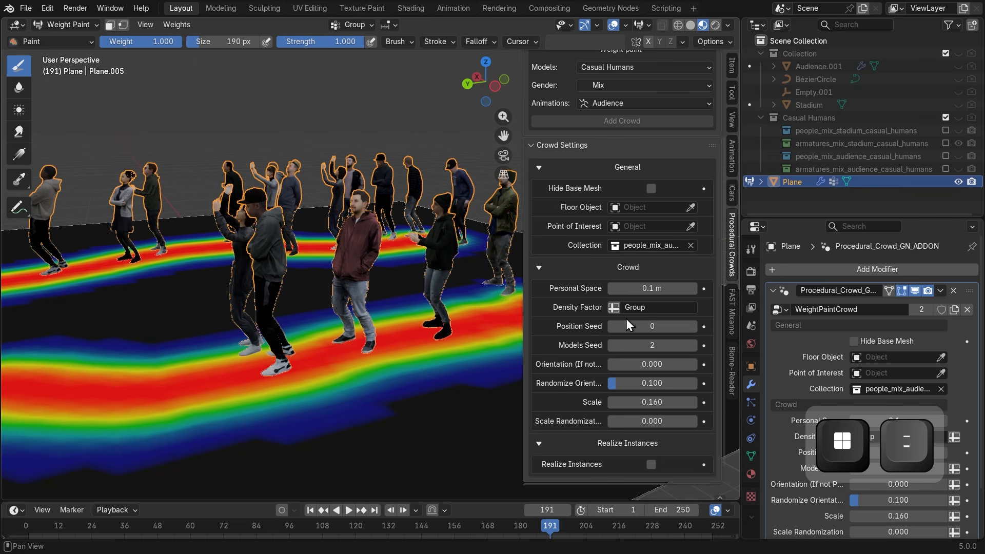
{"action": "left_click_drag", "start_coordinate": [660, 344], "coordinate": [610, 345]}
{"action": "mouse_move", "coordinate": [241, 320]}
{"action": "middle_mouse_down"}
{"action": "mouse_move", "coordinate": [329, 341]}
{"action": "mouse_move", "coordinate": [367, 324]}
{"action": "middle_mouse_up"}
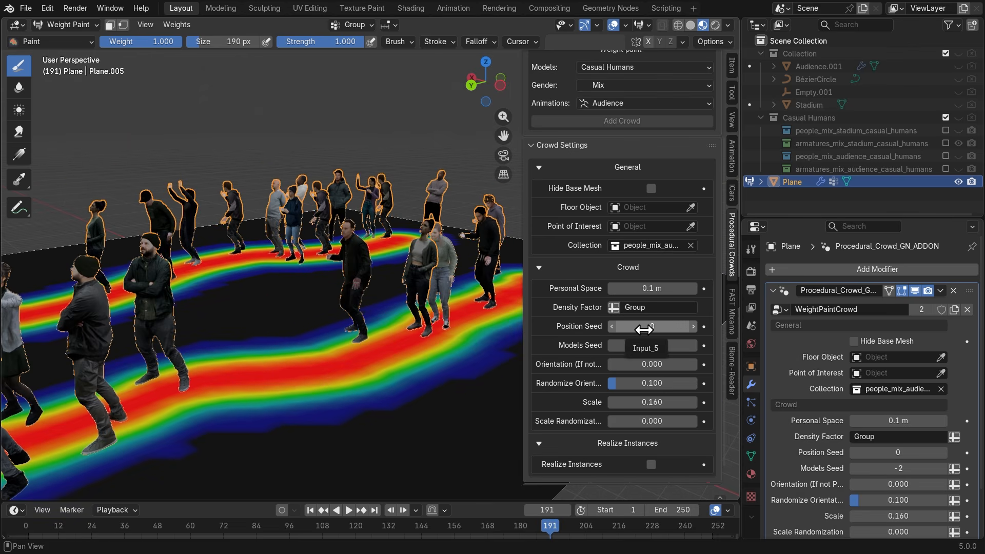
Try changing the crowd's Position Seed, ending back at 0
{"action": "key", "text": "super+equal"}
{"action": "key", "text": "super+minus"}
{"action": "mouse_move", "coordinate": [644, 330]}
{"action": "left_mouse_down"}
{"action": "mouse_move", "coordinate": [666, 326]}
{"action": "mouse_move", "coordinate": [641, 326]}
{"action": "left_mouse_up"}
{"action": "scroll", "coordinate": [291, 352], "scroll_direction": "down", "scroll_amount": 5}
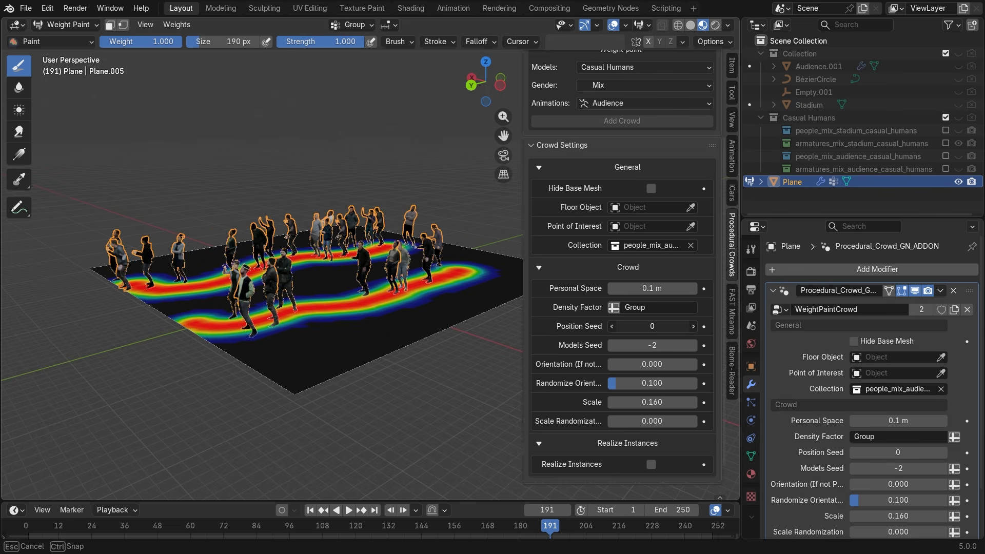
Switch the plane to Object Mode and inspect the crowd without the weight colours
{"action": "left_click", "coordinate": [60, 28]}
{"action": "left_click", "coordinate": [81, 44]}
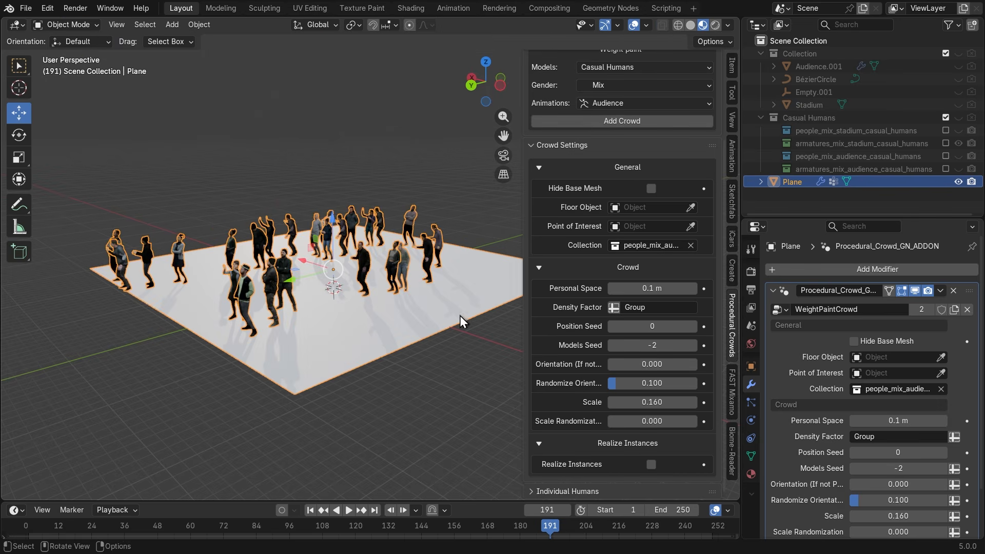
{"action": "middle_click_drag", "start_coordinate": [459, 315], "coordinate": [353, 342]}
{"action": "scroll", "coordinate": [353, 343], "scroll_direction": "up", "scroll_amount": 5}
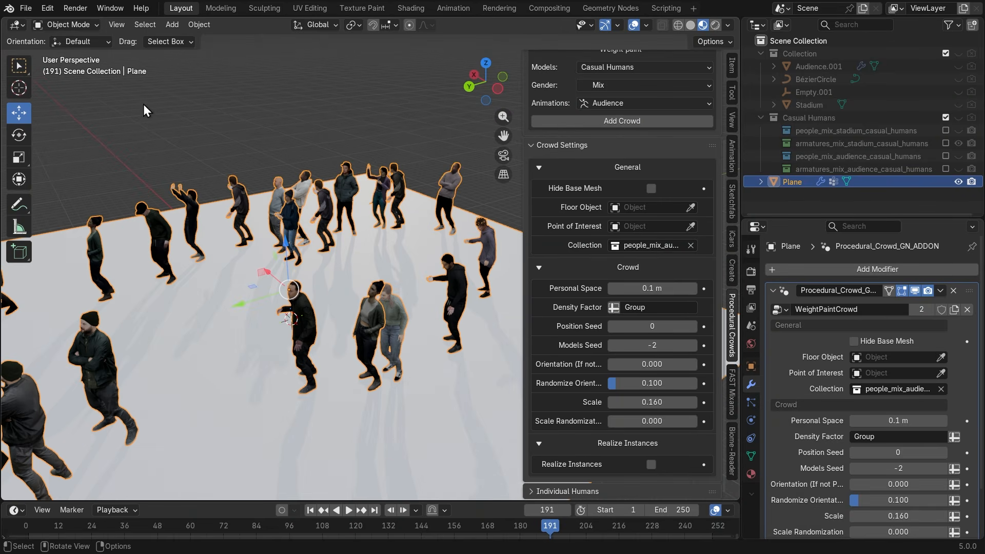
Paint a third weight stroke in Weight Paint mode, along the plane's front edge and curving back around its far end
{"action": "left_click", "coordinate": [67, 26]}
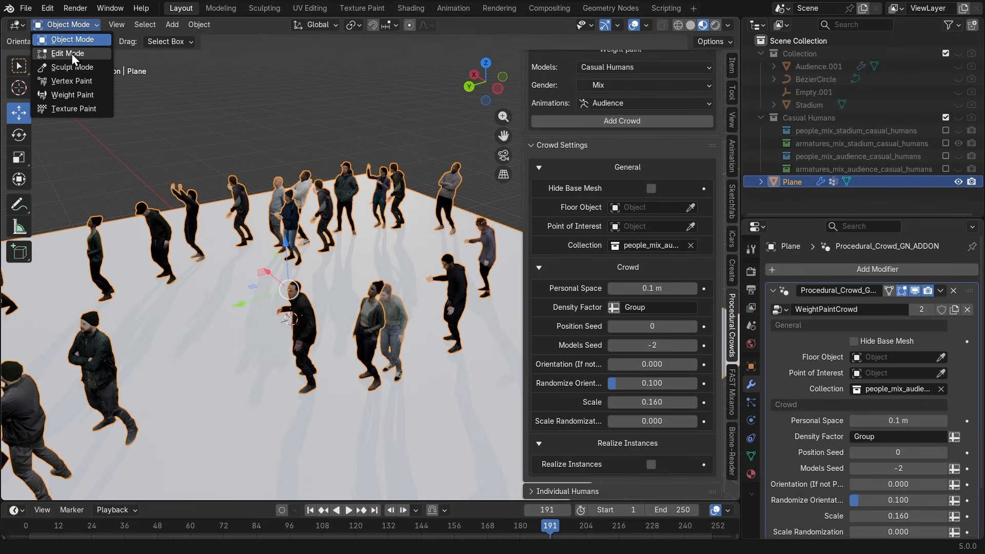
{"action": "left_click", "coordinate": [73, 93]}
{"action": "scroll", "coordinate": [325, 286], "scroll_direction": "down", "scroll_amount": 4}
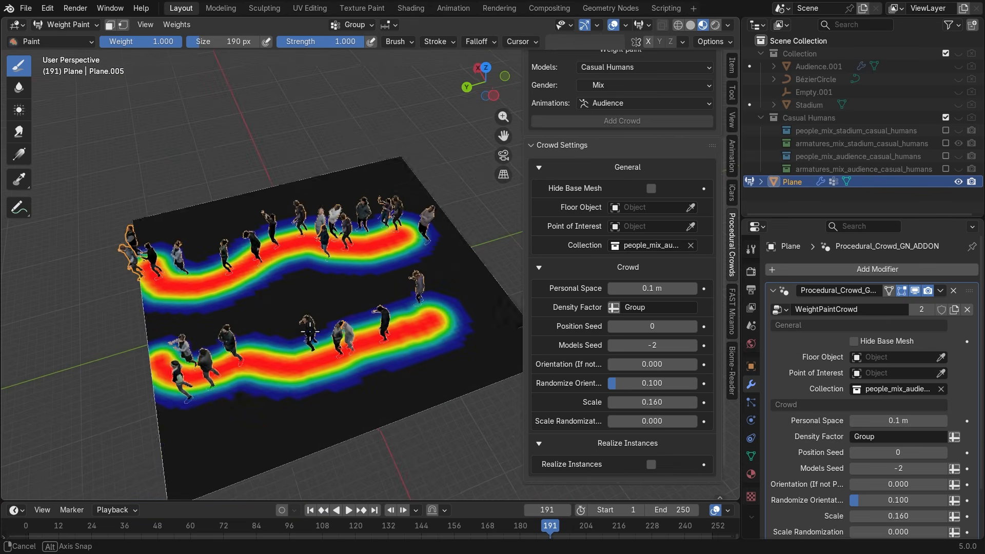
{"action": "mouse_move", "coordinate": [220, 443]}
{"action": "left_mouse_down"}
{"action": "mouse_move", "coordinate": [471, 368]}
{"action": "mouse_move", "coordinate": [480, 303]}
{"action": "mouse_move", "coordinate": [461, 259]}
{"action": "left_mouse_up"}
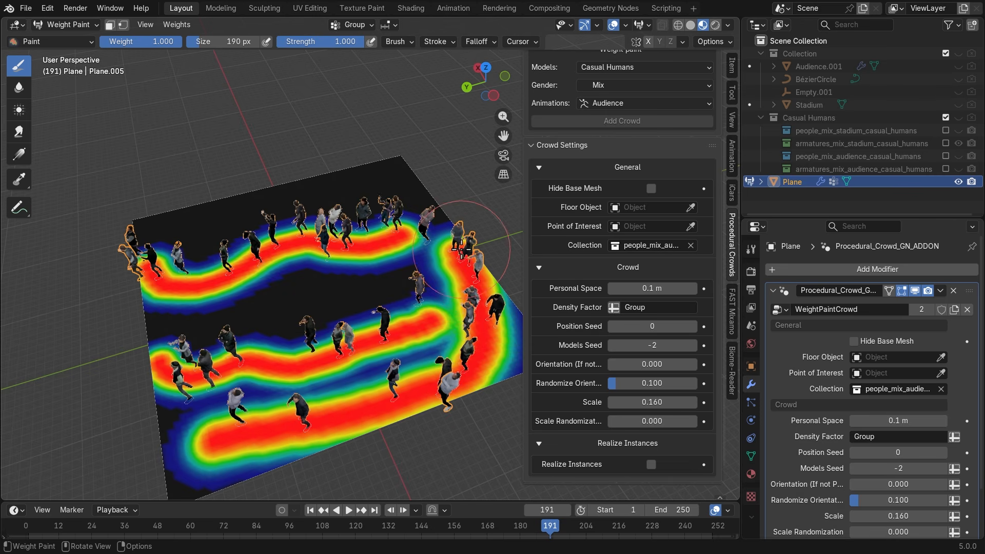
{"action": "middle_click_drag", "start_coordinate": [280, 296], "coordinate": [265, 331]}
{"action": "scroll", "coordinate": [265, 332], "scroll_direction": "up", "scroll_amount": 5}
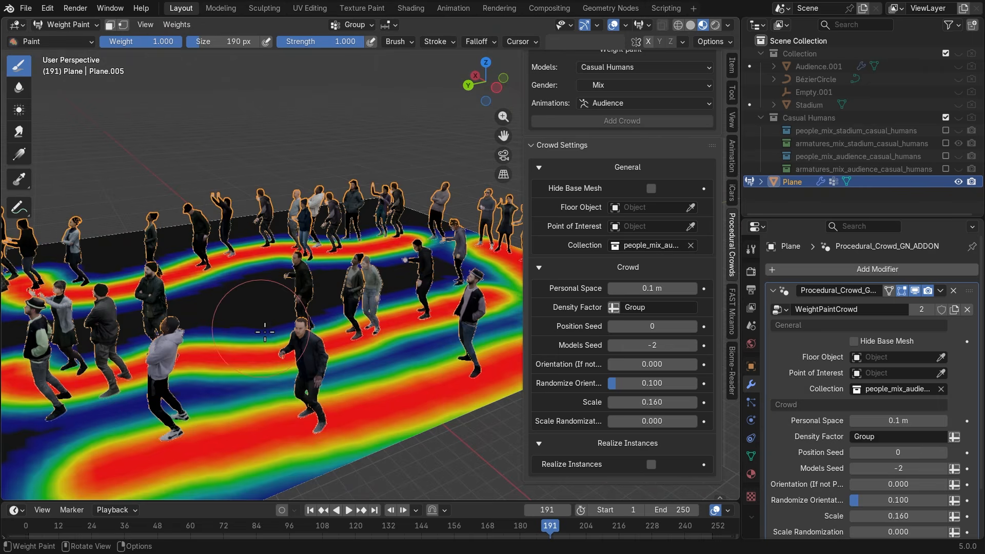
Play the crowd animation, stop it at frame 113, and view the people along all painted strokes
{"action": "left_click", "coordinate": [348, 510]}
{"action": "scroll", "coordinate": [345, 492], "scroll_direction": "down", "scroll_amount": 4}
{"action": "middle_click_drag", "start_coordinate": [345, 492], "coordinate": [361, 388]}
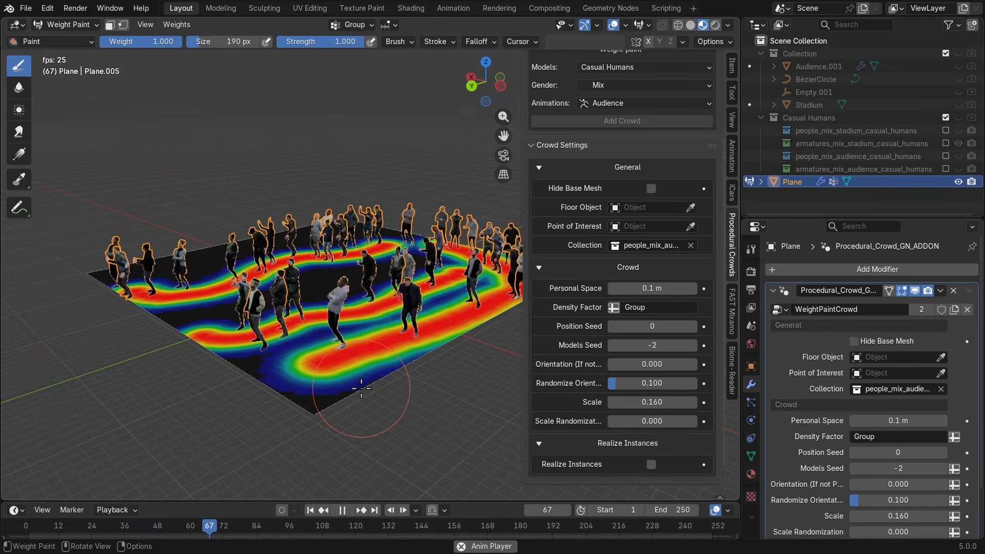
{"action": "key", "text": "space"}
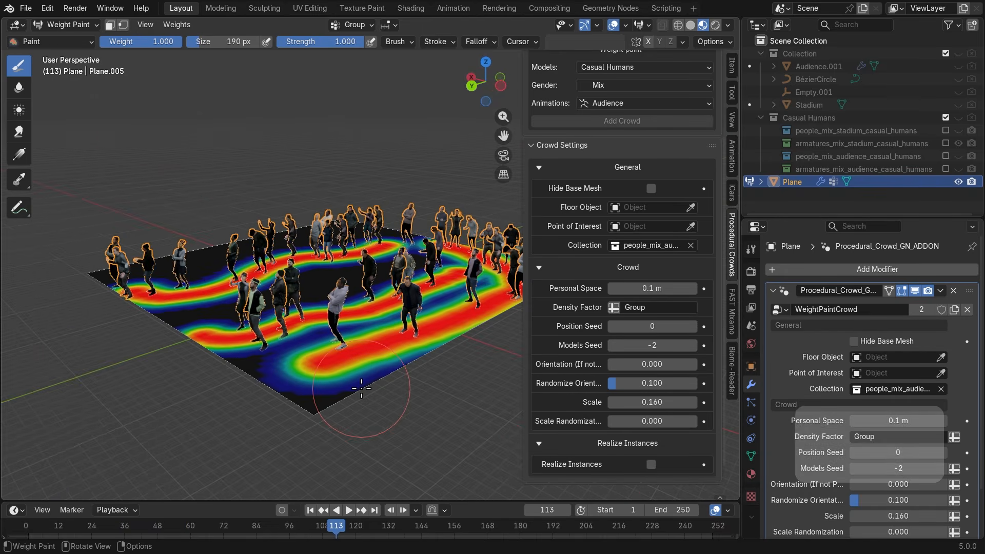
{"action": "middle_click_drag", "start_coordinate": [406, 396], "coordinate": [360, 414]}
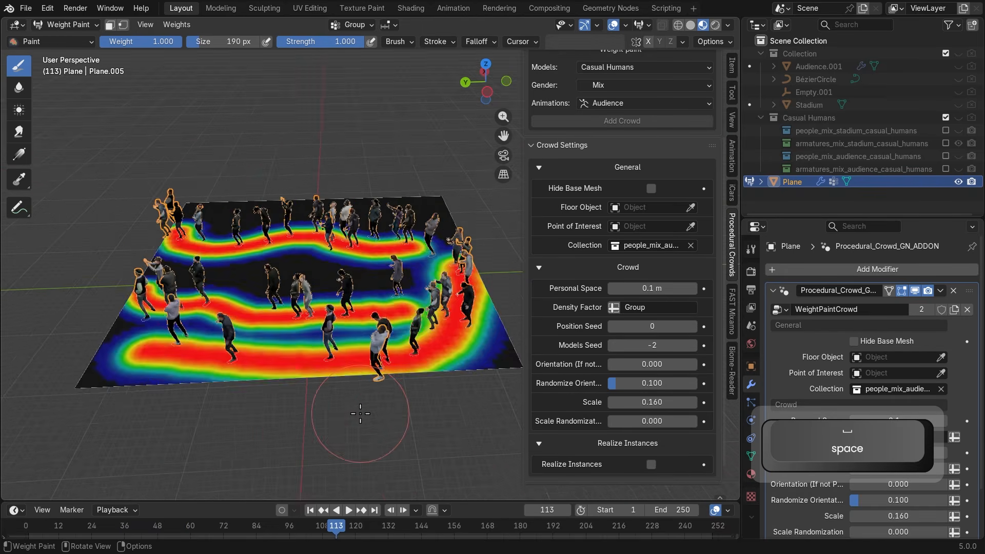
{"action": "scroll", "coordinate": [360, 414], "scroll_direction": "down", "scroll_amount": 4}
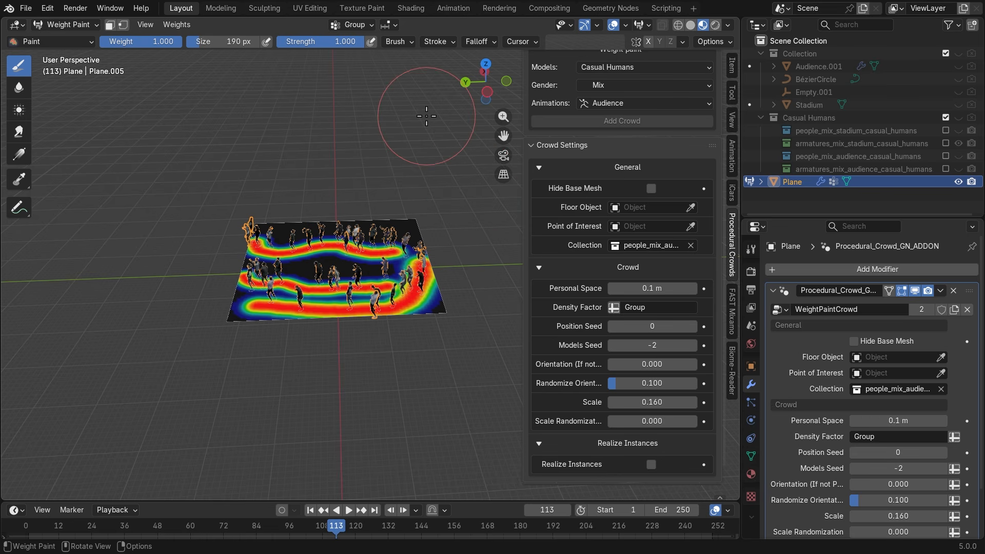
Return the plane to Object Mode and inspect the finished crowd from several angles
{"action": "left_click", "coordinate": [66, 25]}
{"action": "left_click", "coordinate": [69, 36]}
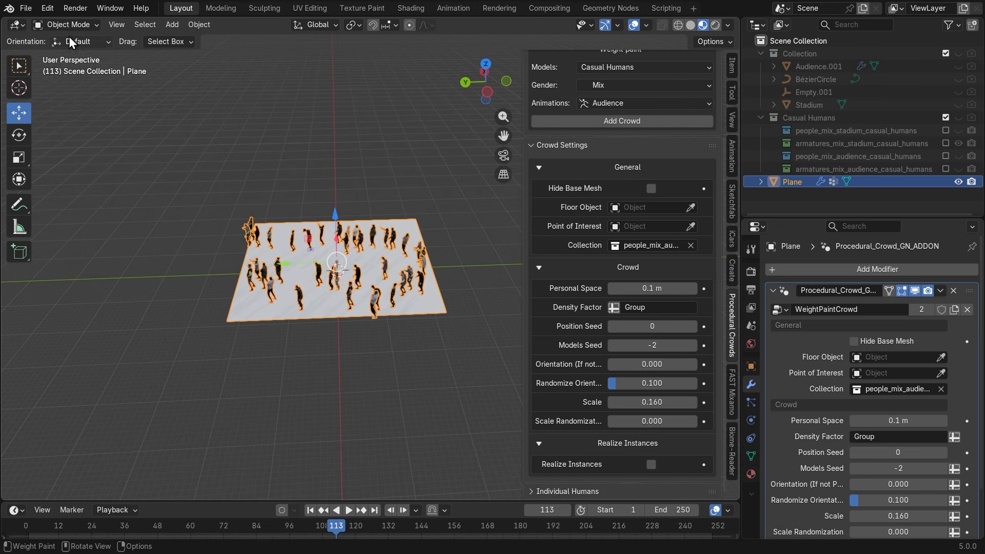
{"action": "scroll", "coordinate": [438, 288], "scroll_direction": "up", "scroll_amount": 5}
{"action": "middle_click_drag", "start_coordinate": [438, 288], "coordinate": [417, 297]}
{"action": "scroll", "coordinate": [549, 251], "scroll_direction": "up", "scroll_amount": 5}
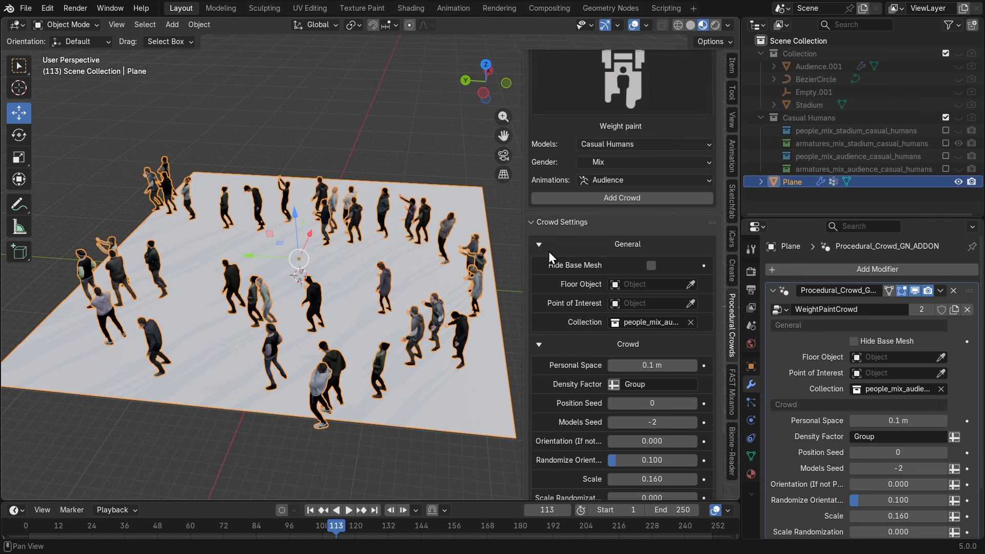
{"action": "left_click", "coordinate": [693, 186]}
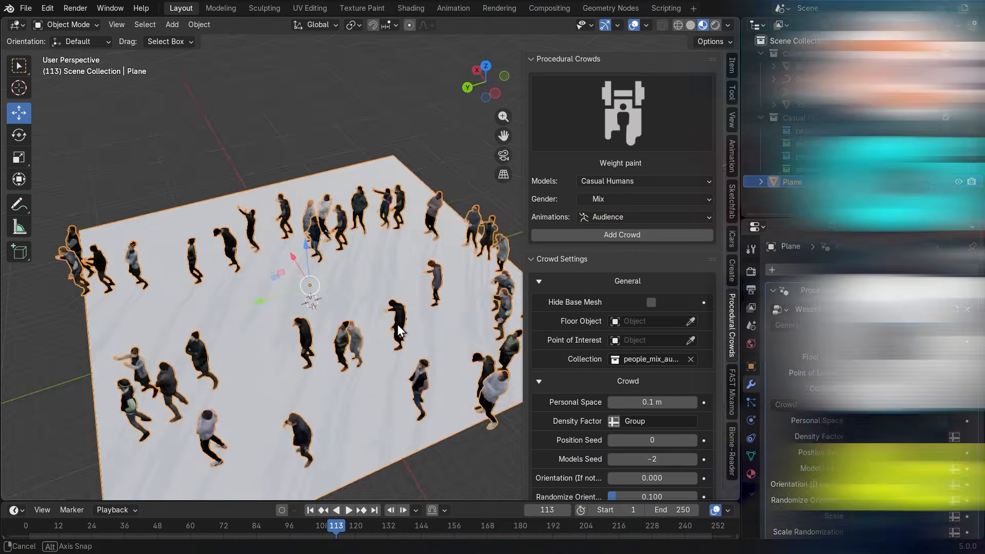
{"action": "middle_click_drag", "start_coordinate": [397, 324], "coordinate": [300, 309]}
{"action": "scroll", "coordinate": [300, 315], "scroll_direction": "up", "scroll_amount": 3}
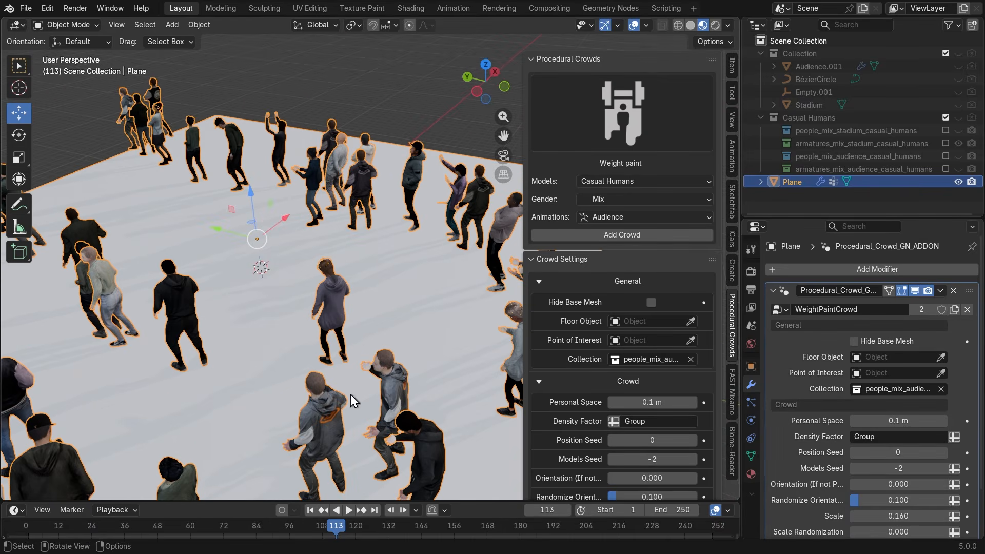
{"action": "middle_click_drag", "start_coordinate": [357, 327], "coordinate": [398, 315]}
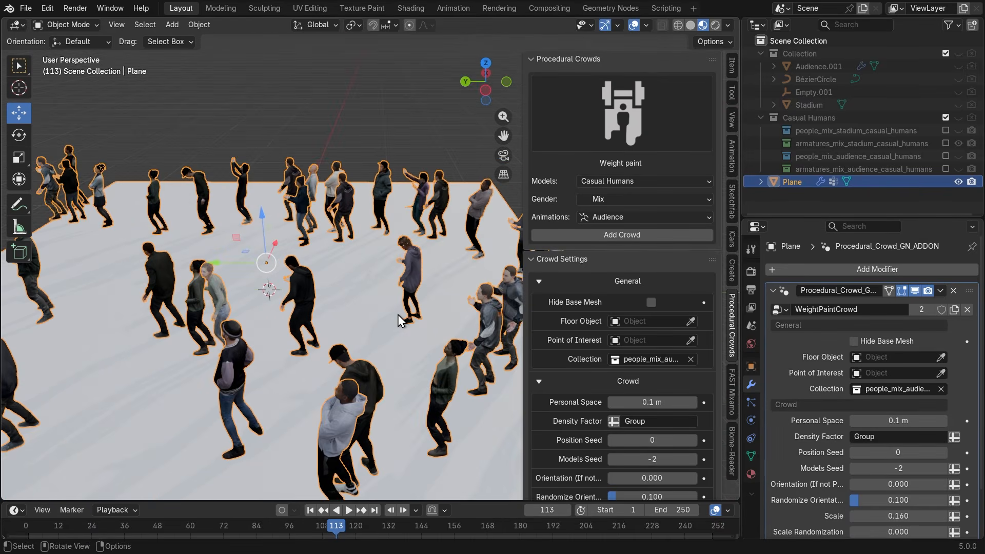